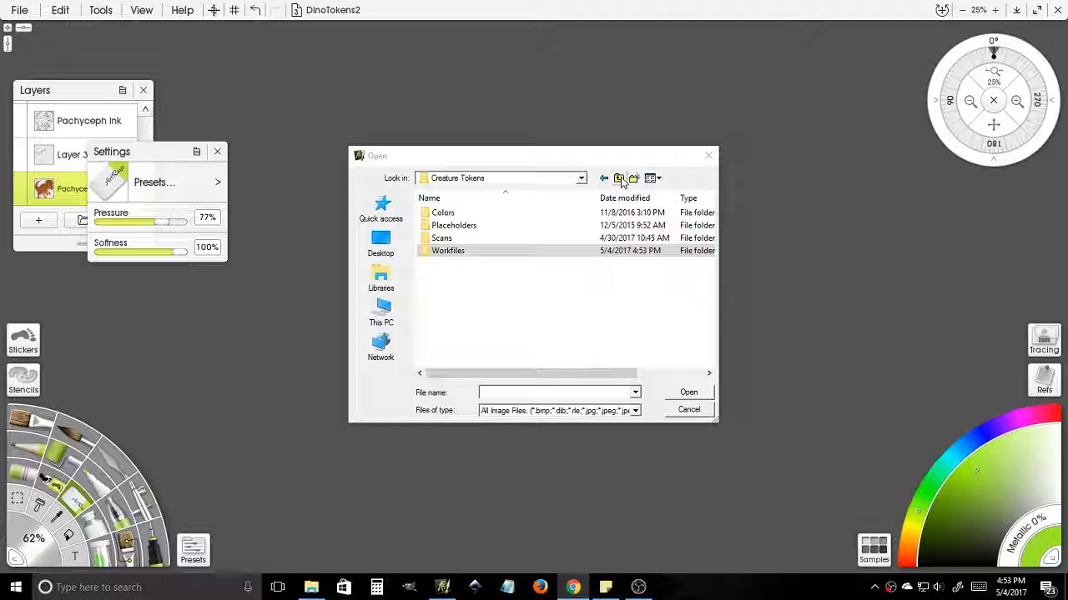
# - Browse to the Art folder inside Color your own Adventure, A is for Adventure
pyautogui.click(619, 179)
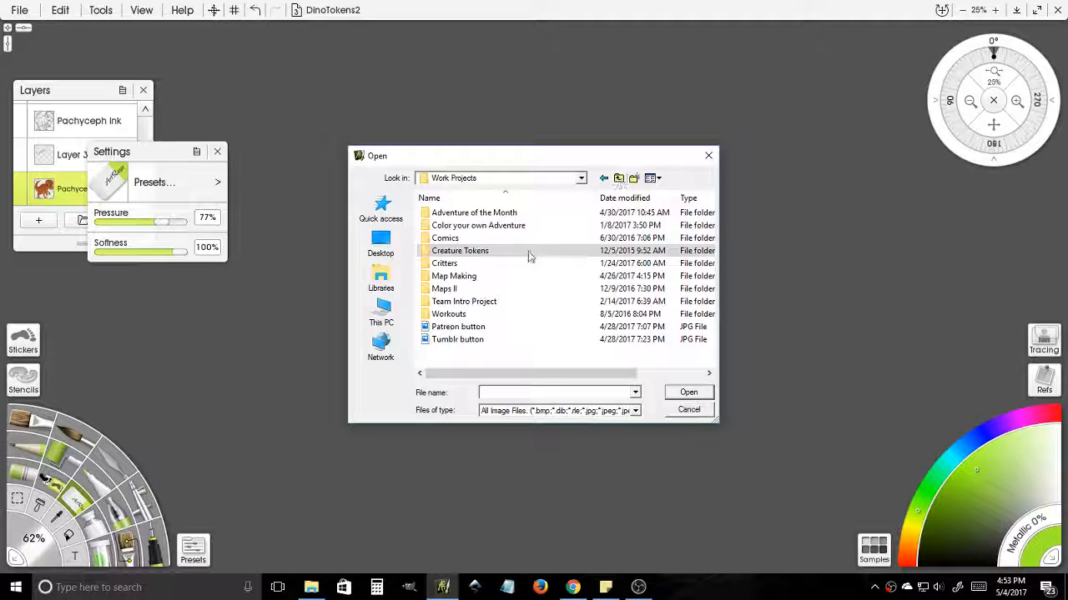
pyautogui.doubleClick(477, 226)
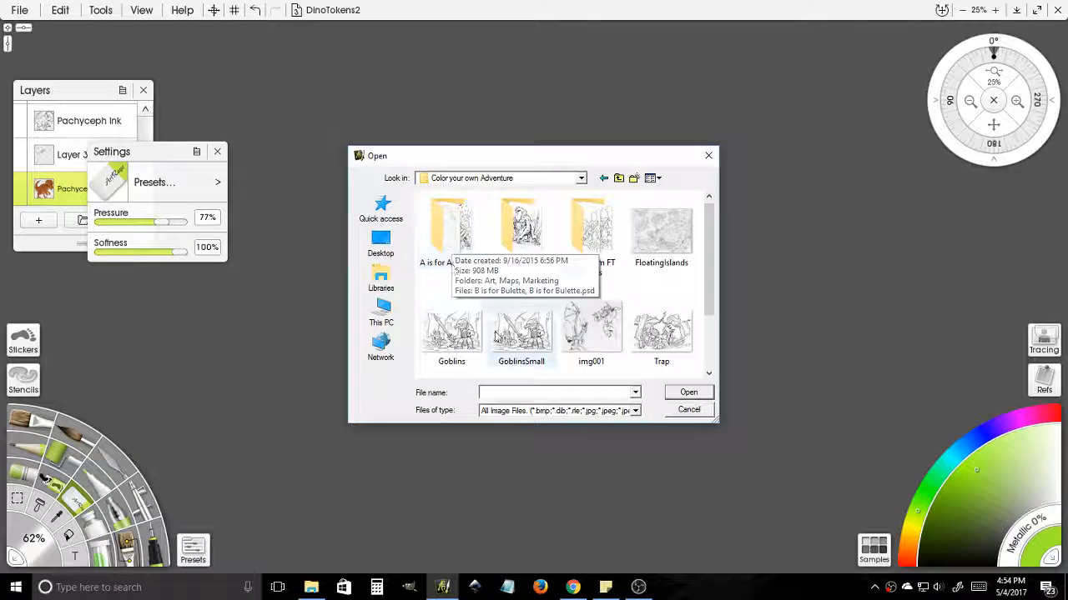
pyautogui.doubleClick(469, 264)
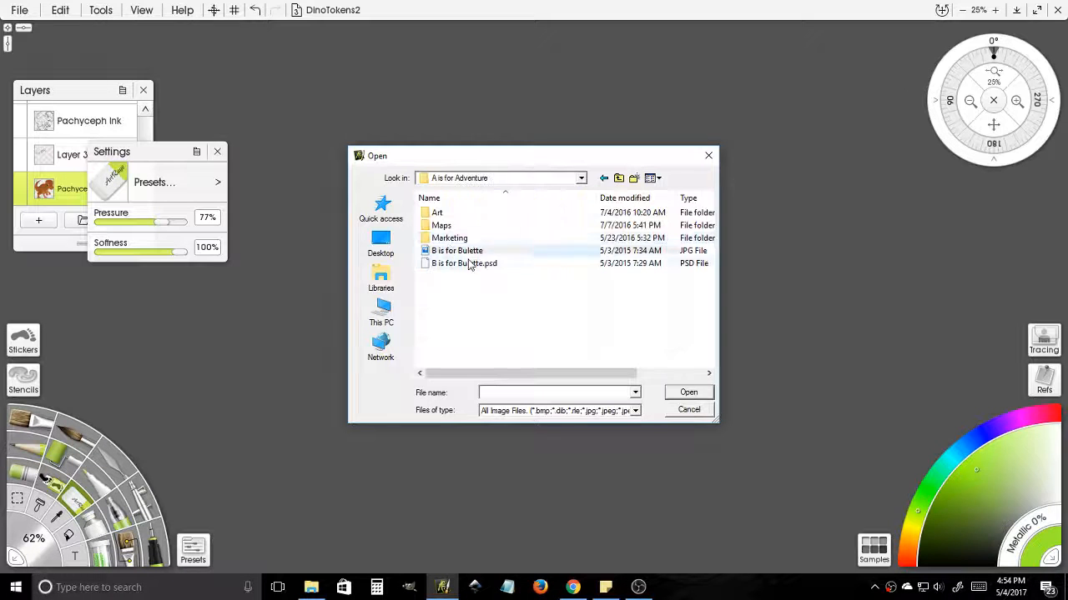
pyautogui.doubleClick(442, 213)
pyautogui.doubleClick(463, 240)
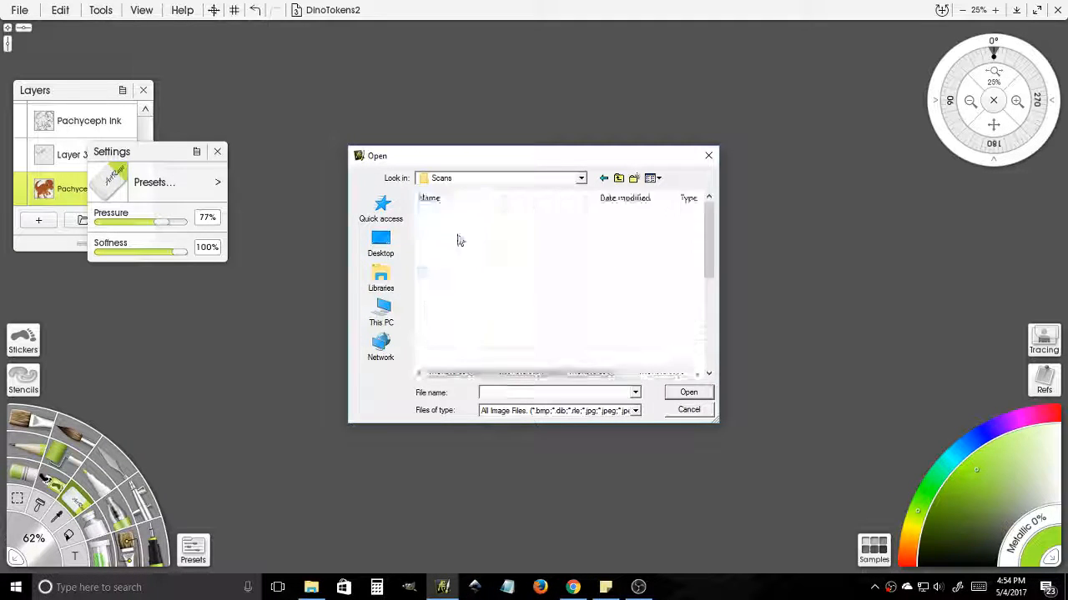
pyautogui.click(618, 179)
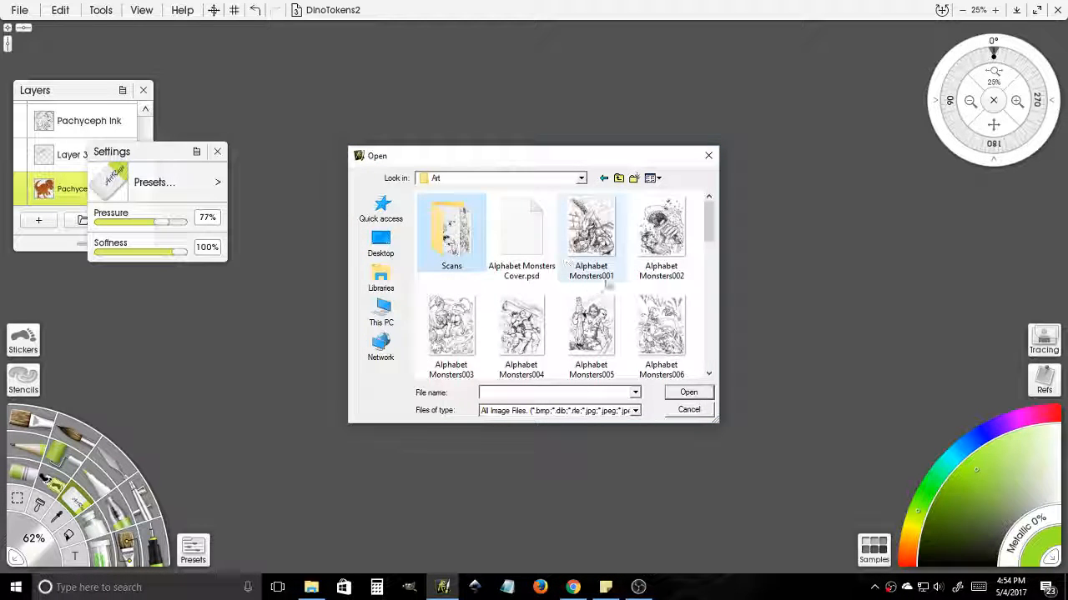
# - Find the Alphabet Monsters007 line drawing among the images in the Art folder and open it
pyautogui.scroll(-1, 564, 265)
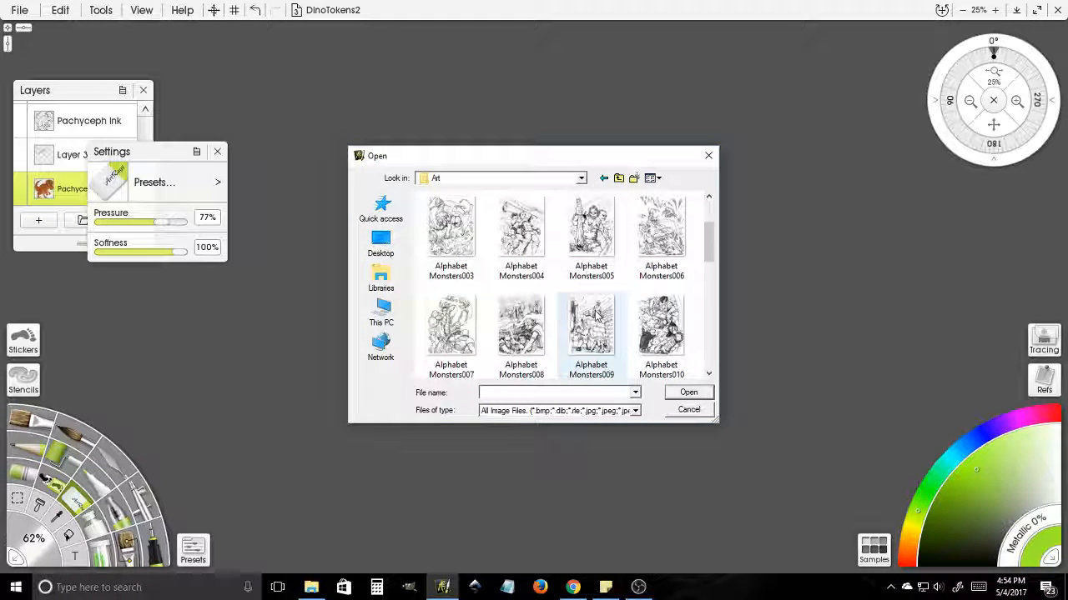
pyautogui.scroll(-1, 618, 312)
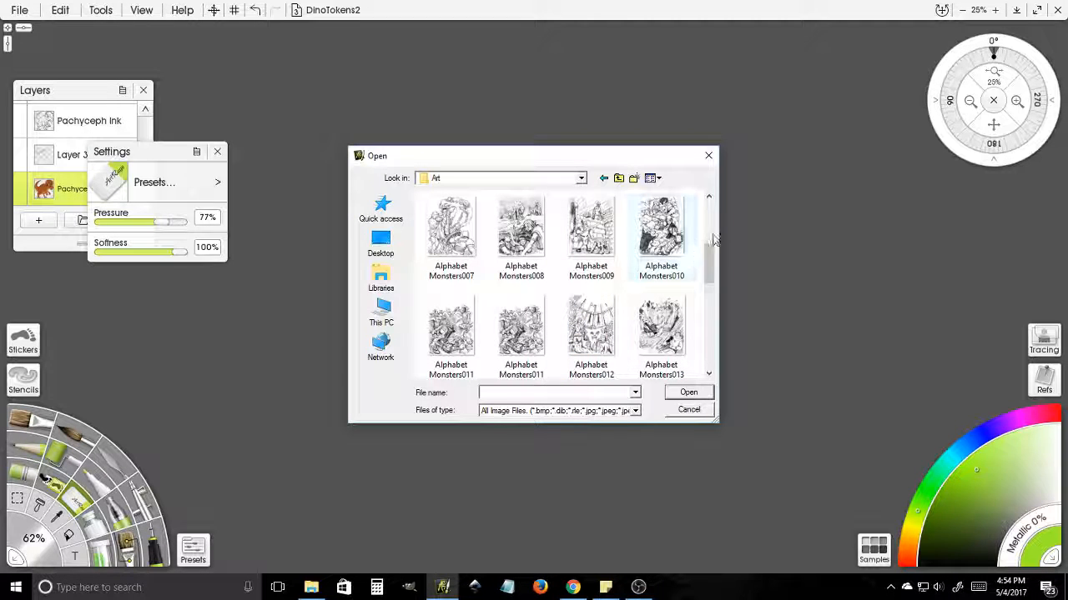
pyautogui.moveTo(713, 240); pyautogui.dragTo(706, 302)
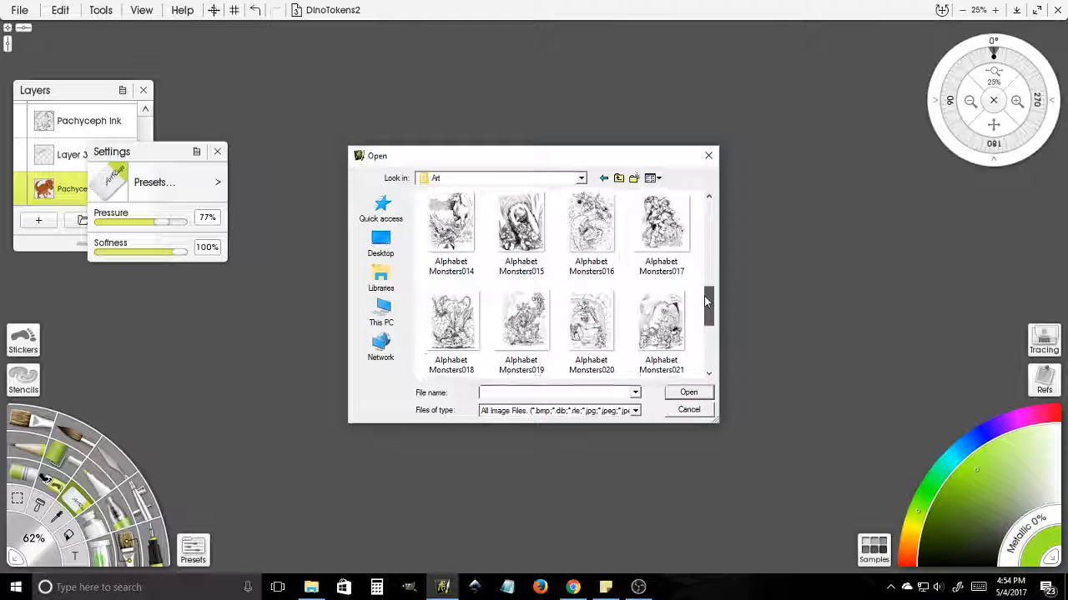
pyautogui.moveTo(704, 299); pyautogui.dragTo(705, 244)
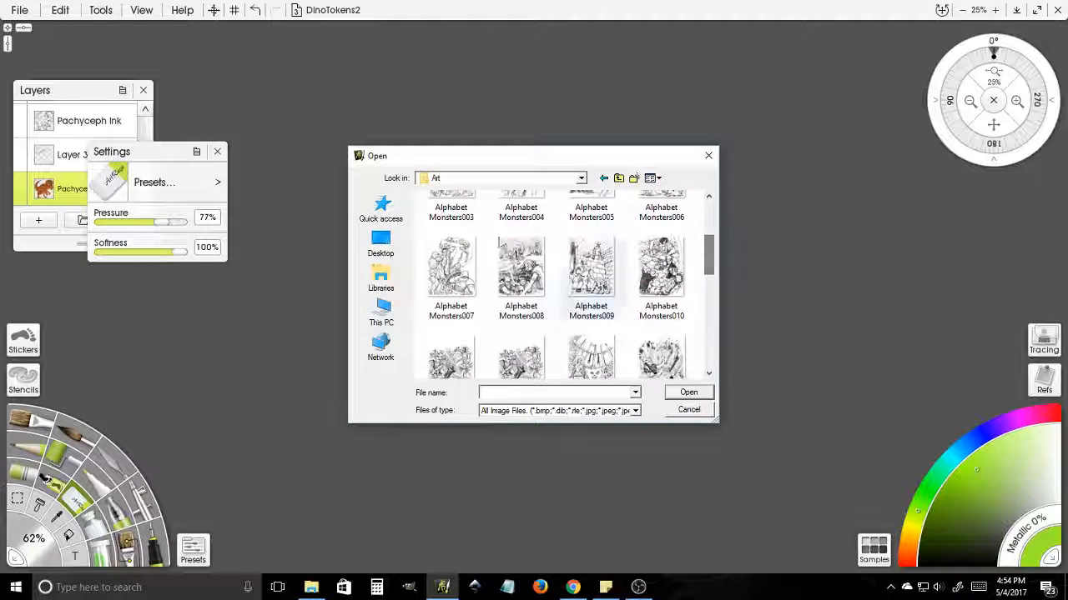
pyautogui.doubleClick(449, 260)
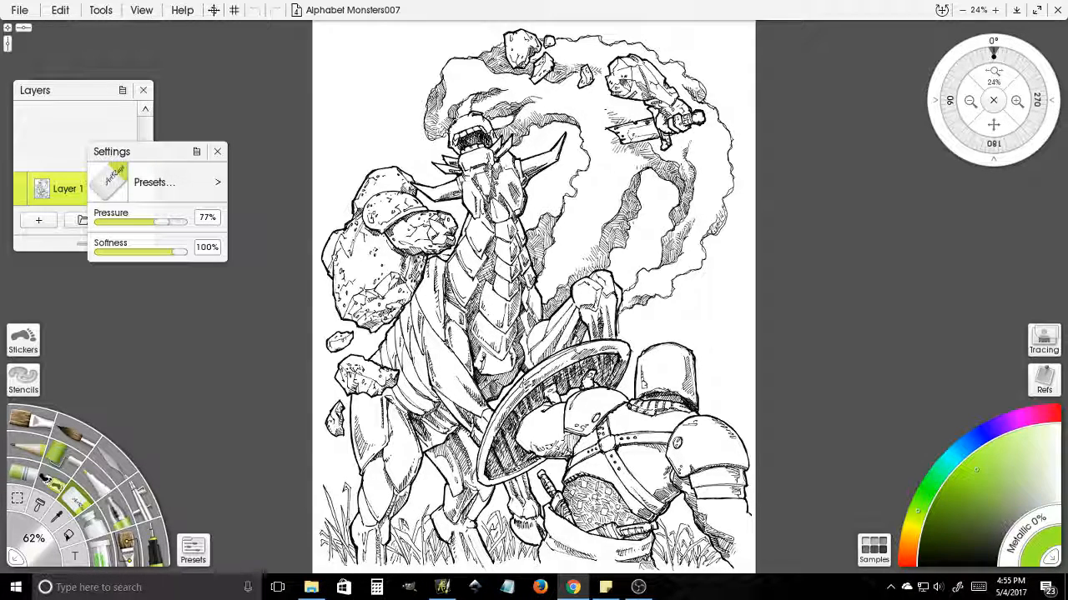
pyautogui.hotkey('alt', 'Tab')
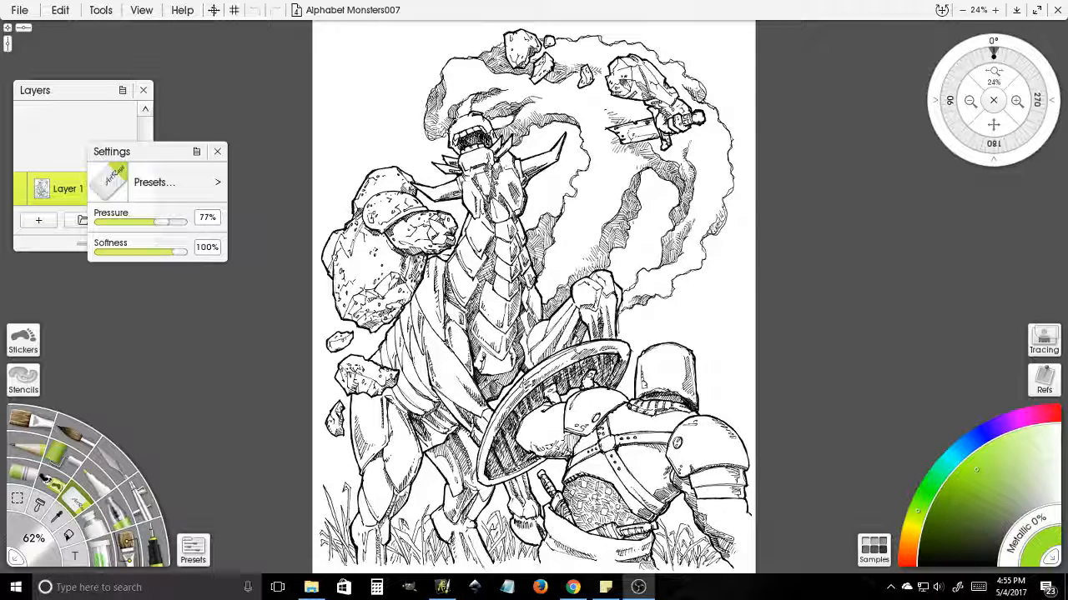
pyautogui.hotkey('alt', 'Tab')
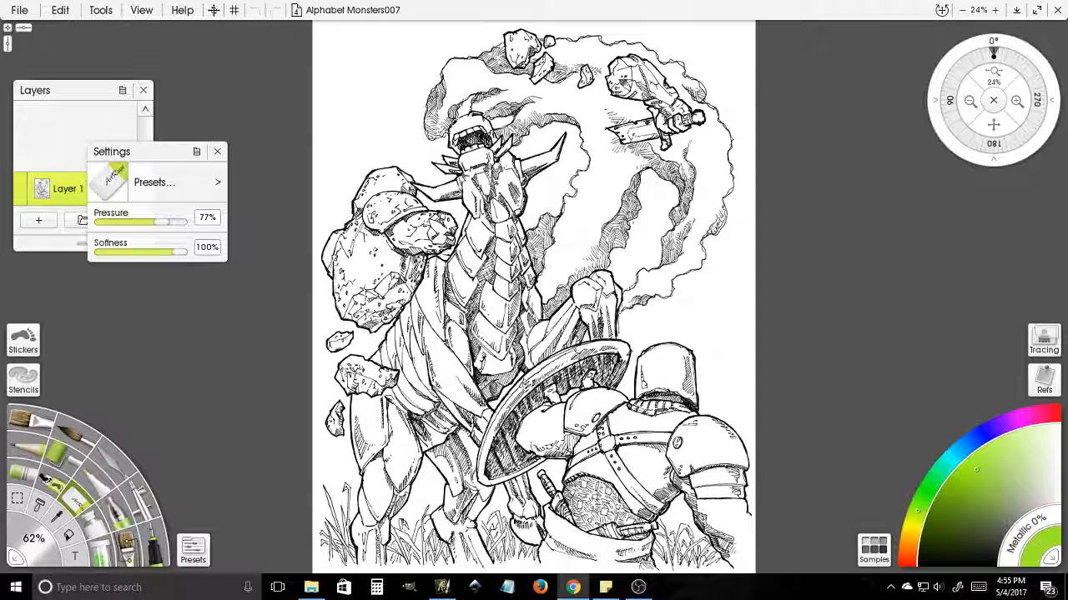
pyautogui.hotkey('alt', 'Tab')
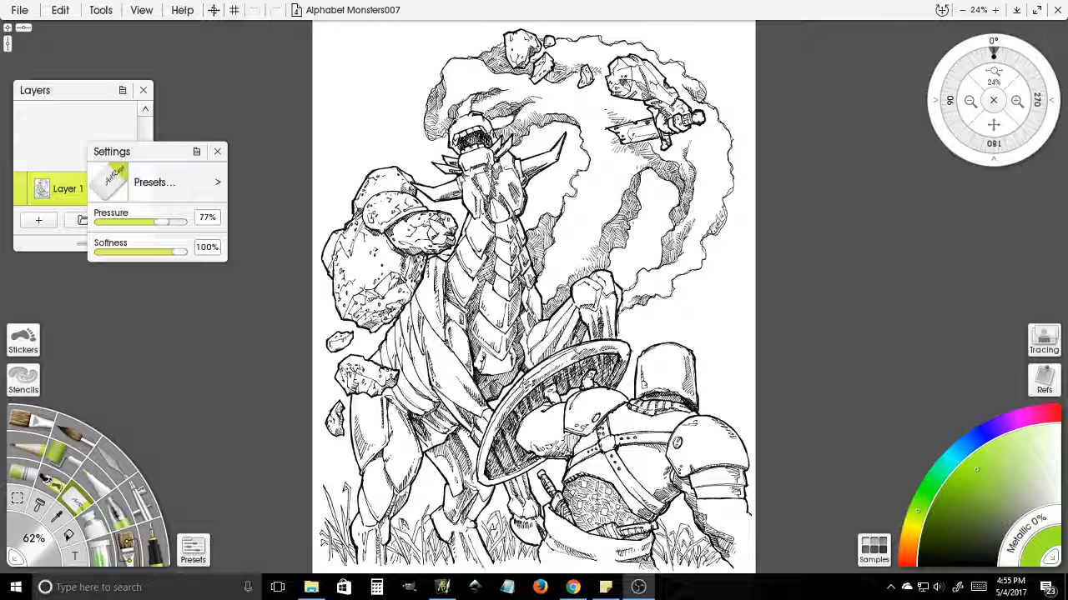
pyautogui.hotkey('alt', 'Tab')
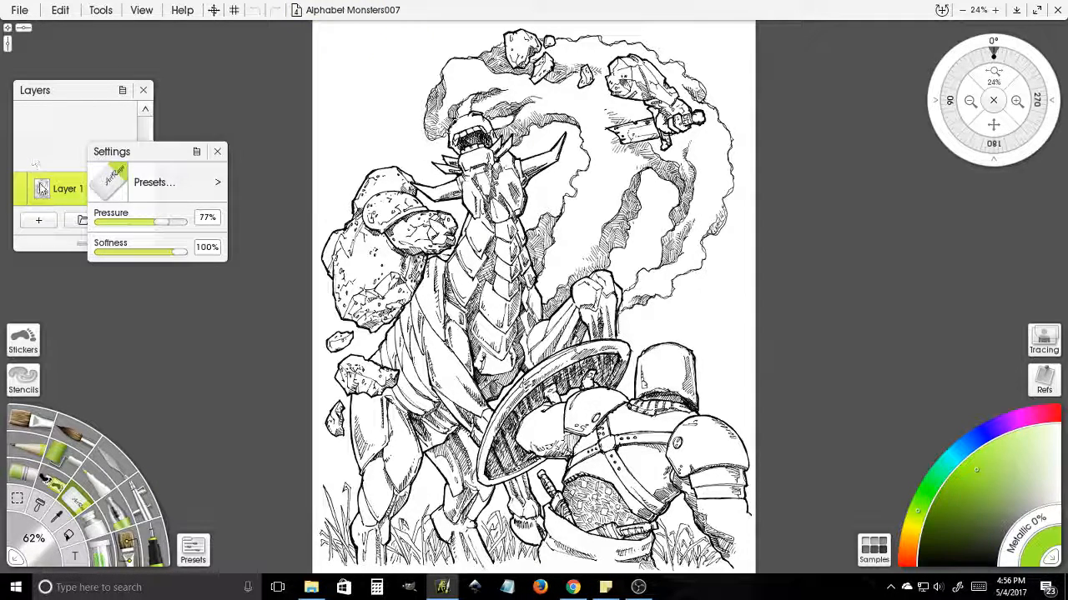
# - Add a new layer, move it beneath the line-art layer, and make the line-art layer active
pyautogui.click(38, 221)
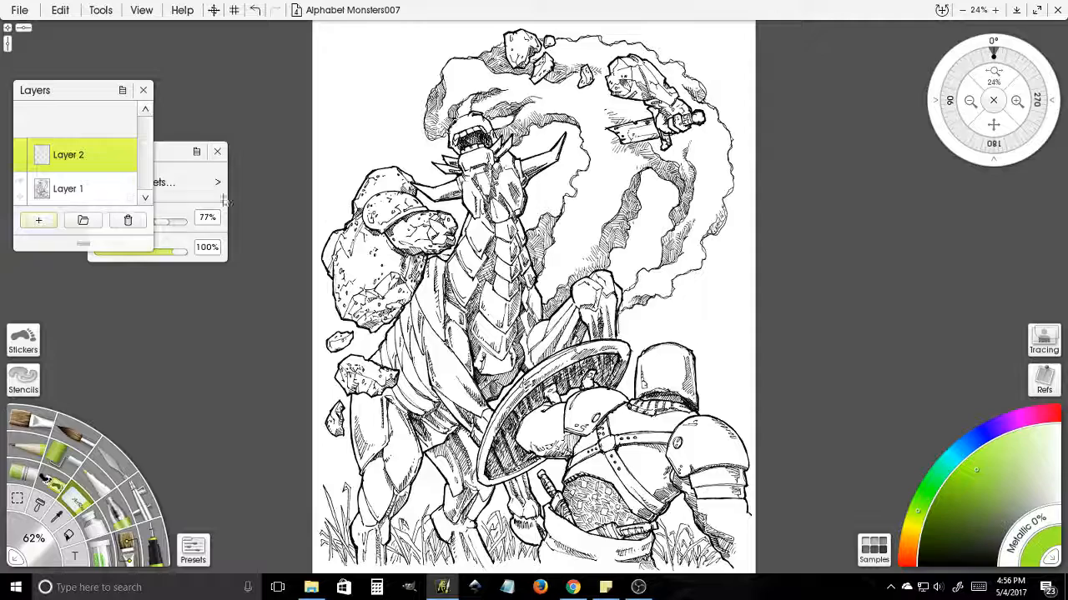
pyautogui.moveTo(100, 168); pyautogui.dragTo(105, 197)
pyautogui.click(96, 166)
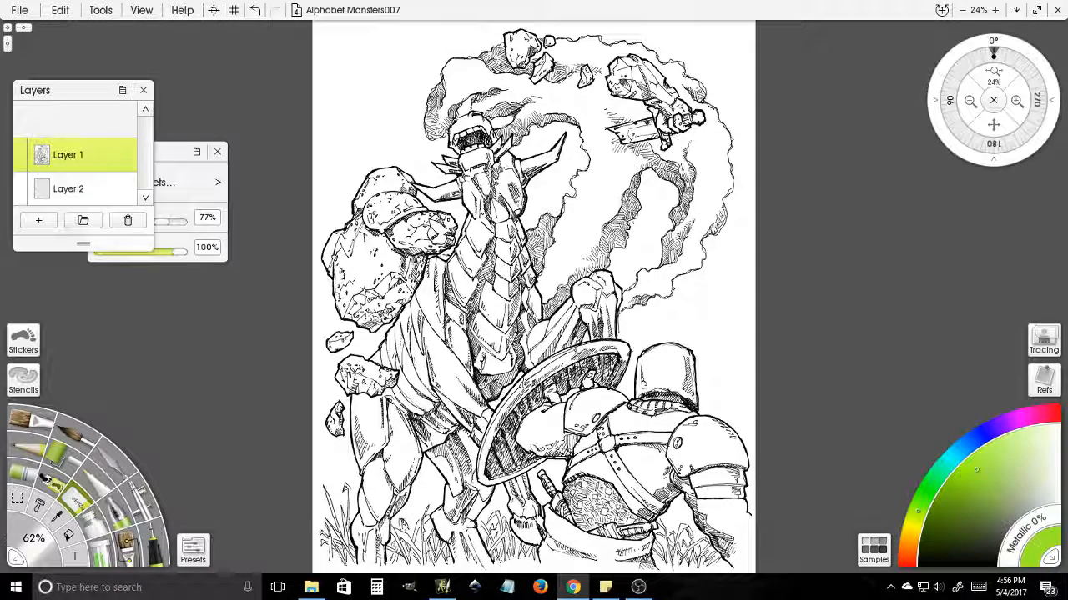
pyautogui.click(367, 261)
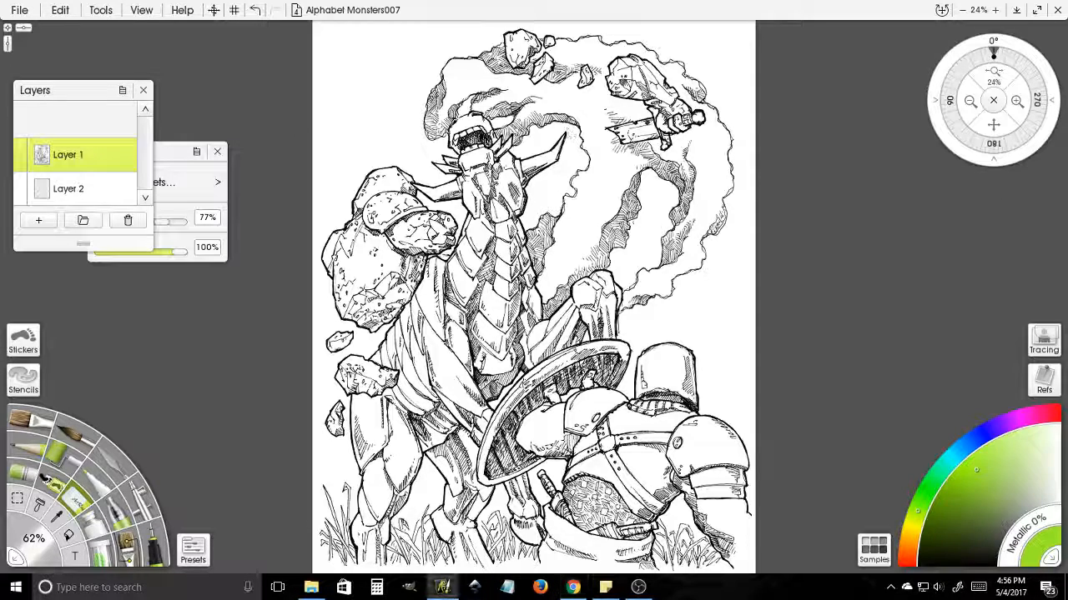
# - Select the Paint Roller, enlarge it to about 41%, and set the paint color to golden yellow
pyautogui.click(47, 475)
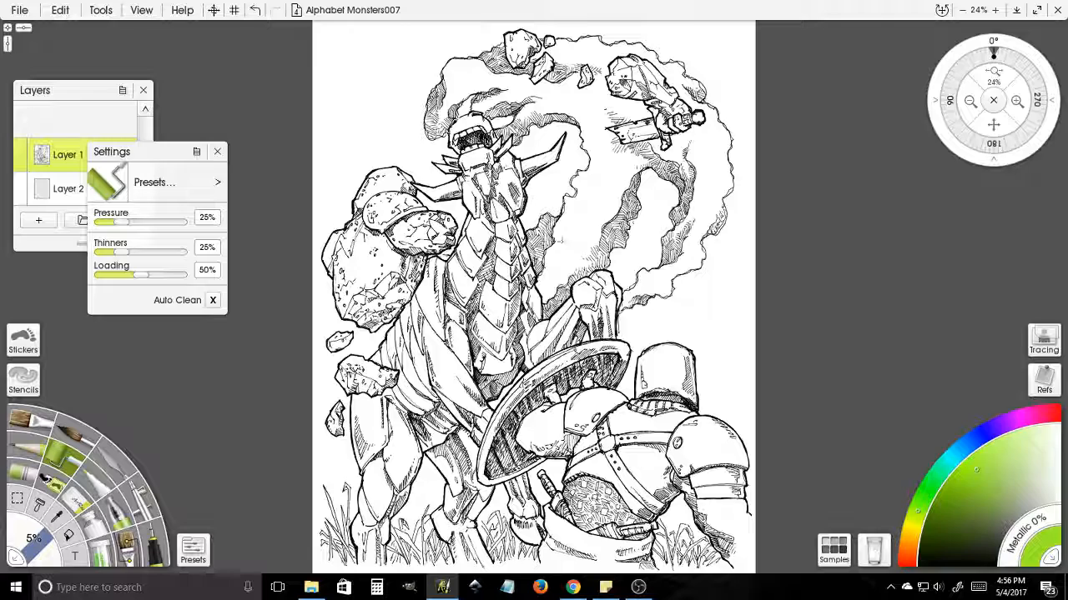
pyautogui.moveTo(25, 534); pyautogui.dragTo(69, 532)
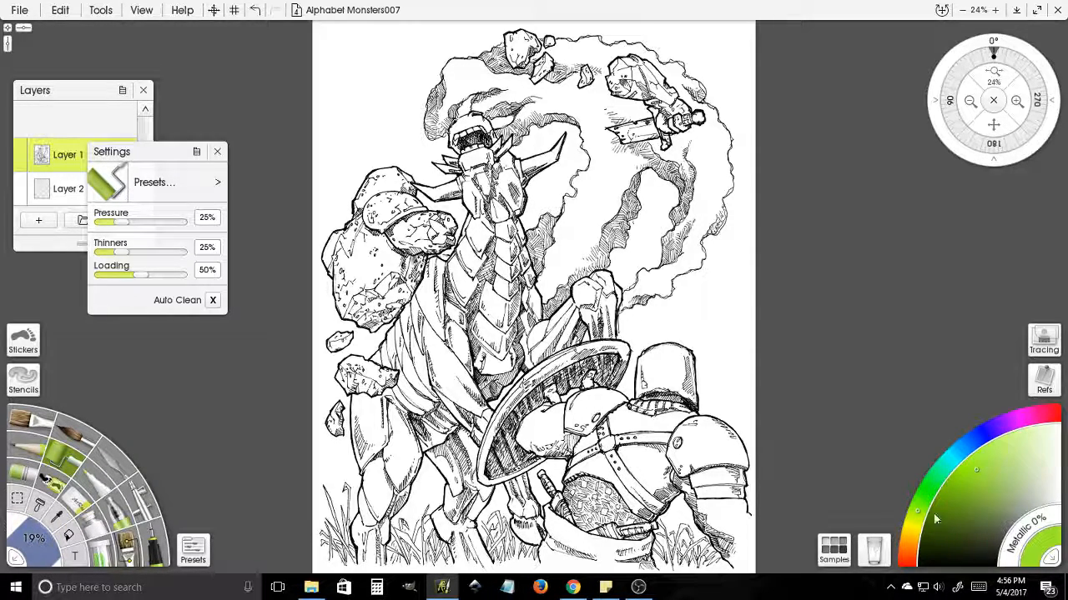
pyautogui.click(912, 538)
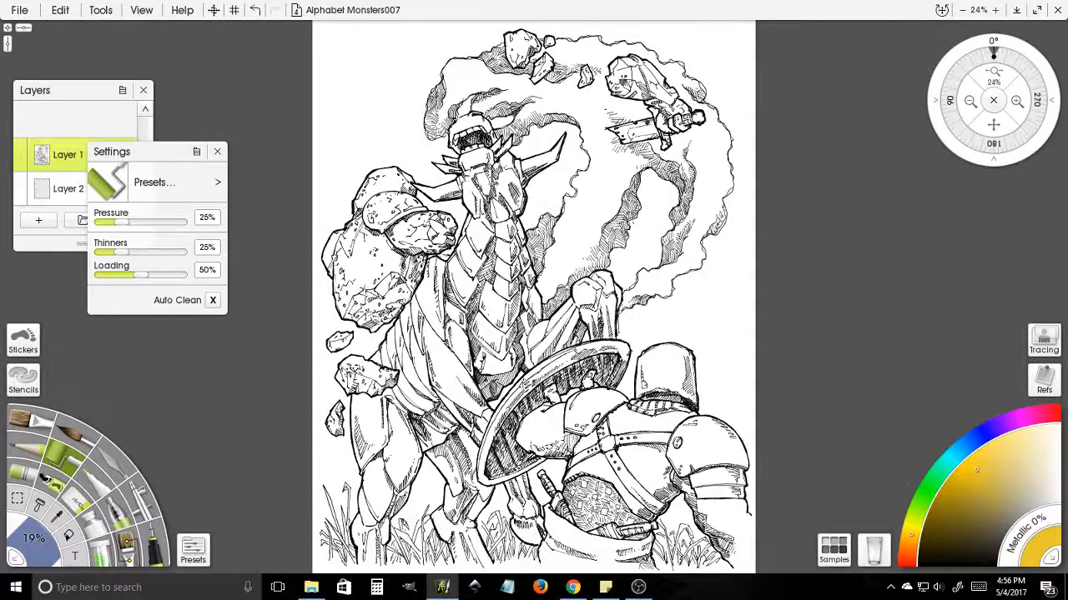
pyautogui.moveTo(540, 383); pyautogui.dragTo(549, 320)
pyautogui.moveTo(34, 546); pyautogui.dragTo(90, 532)
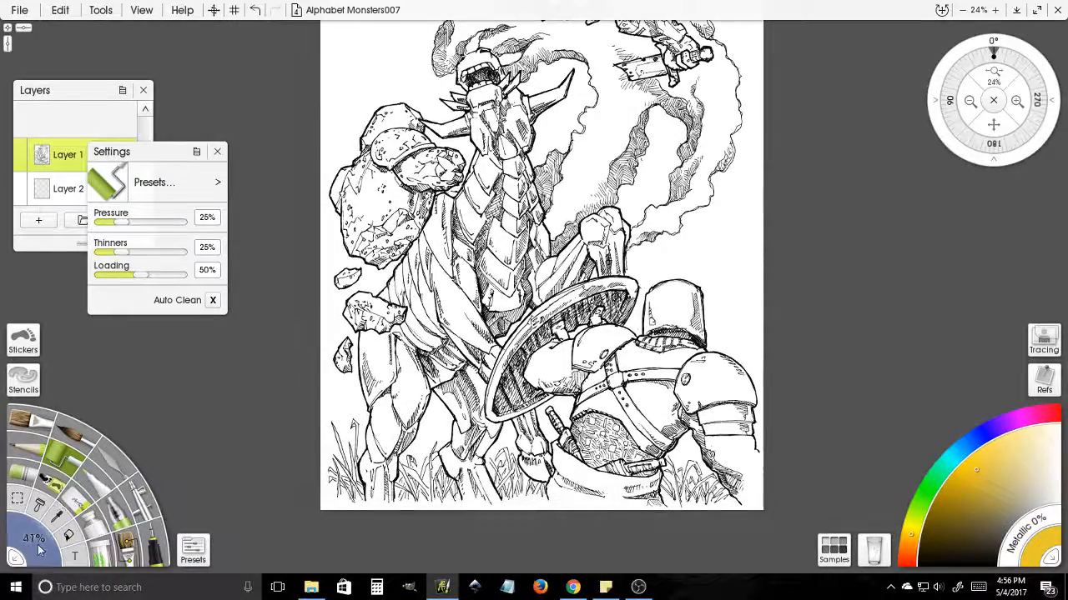
# - Switch to a linear gradient fill and set the gradient's secondary color to orange with RGB 222, 92, 10
pyautogui.click(69, 537)
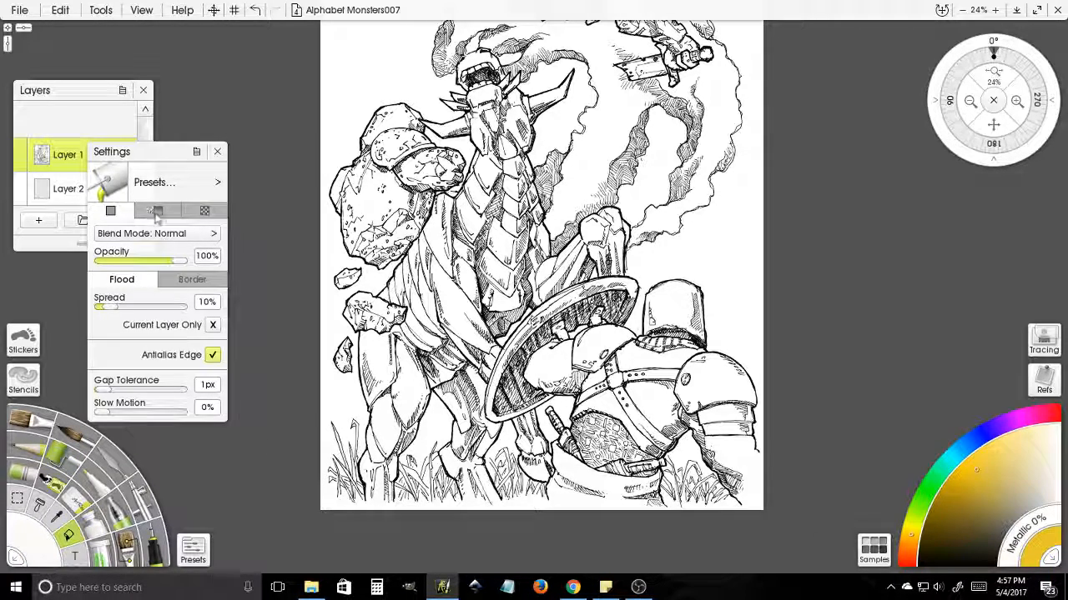
pyautogui.click(158, 210)
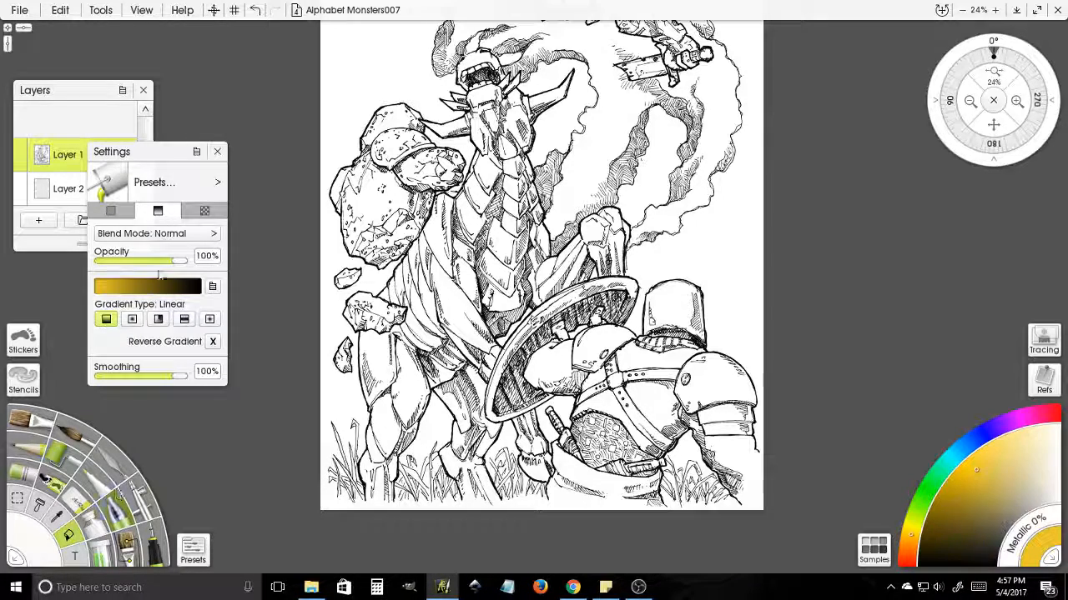
pyautogui.click(193, 287)
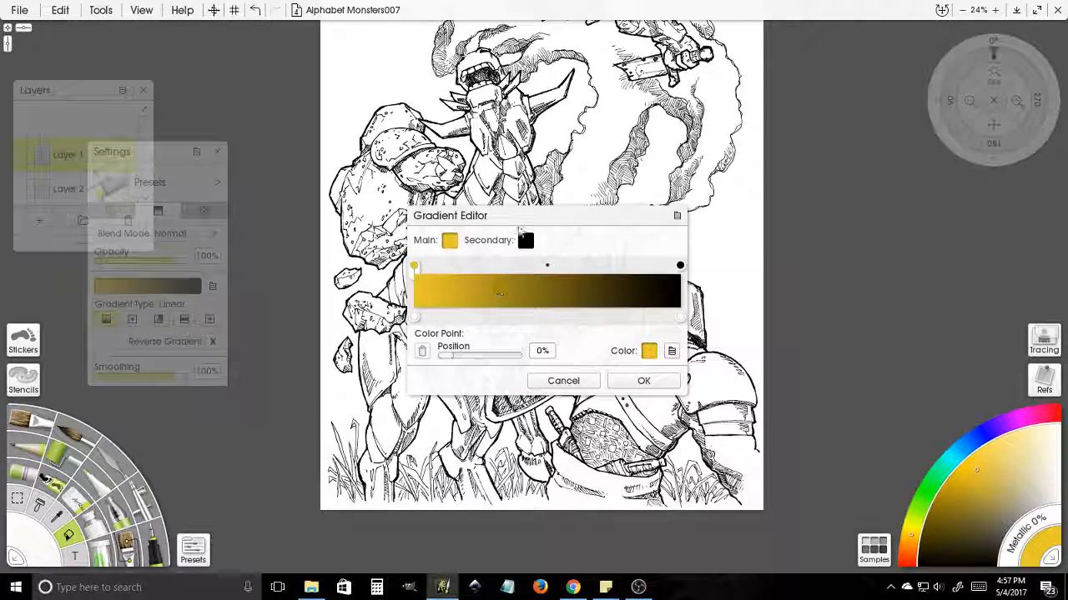
pyautogui.click(525, 240)
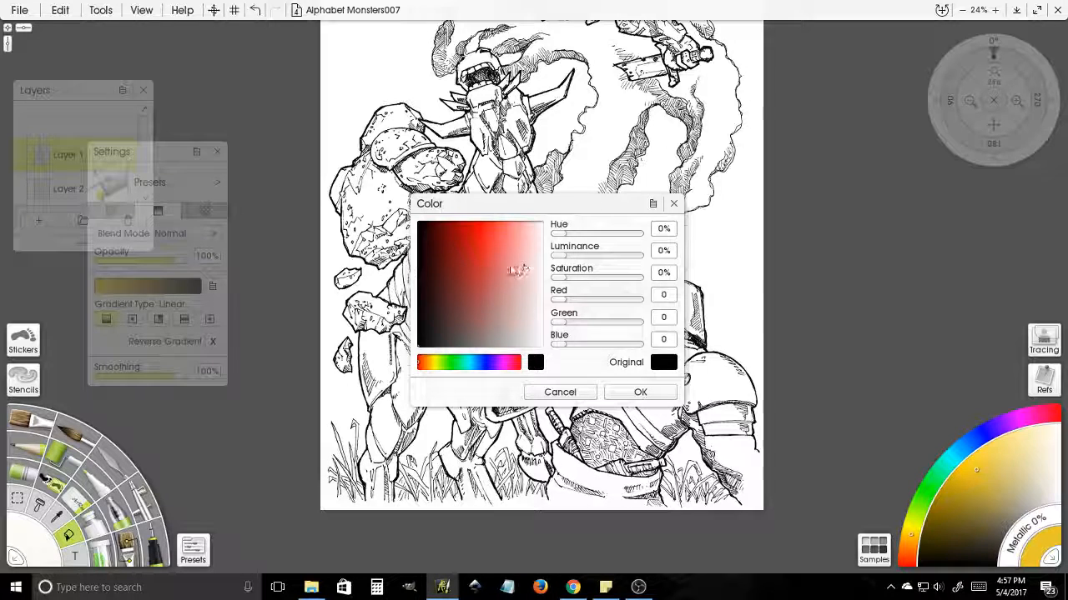
pyautogui.click(482, 276)
pyautogui.moveTo(432, 367); pyautogui.dragTo(424, 370)
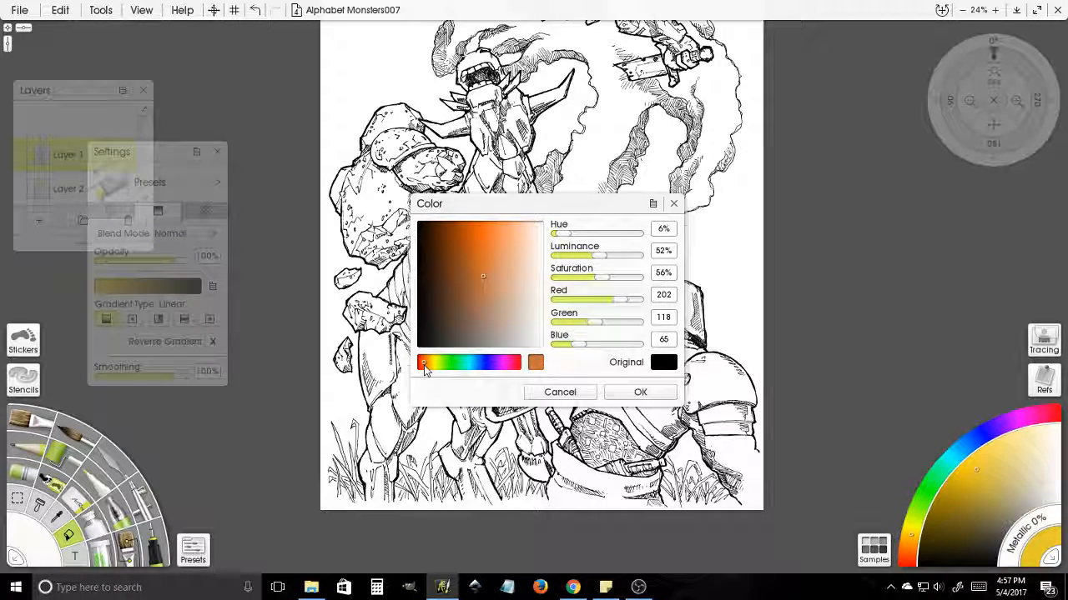
pyautogui.moveTo(487, 254); pyautogui.dragTo(474, 232)
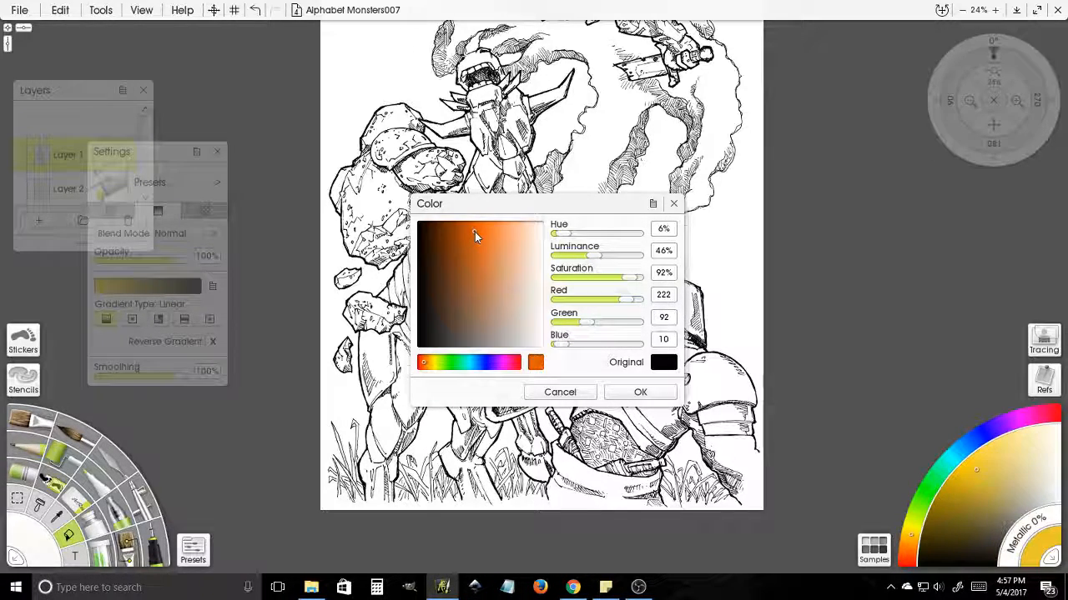
pyautogui.click(639, 392)
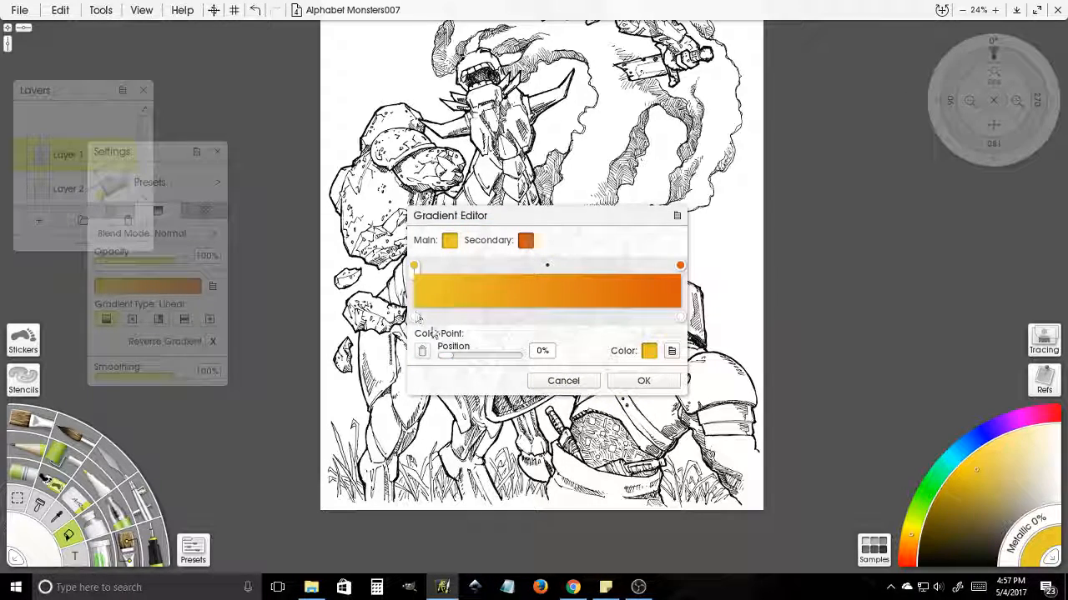
# - Change the gradient's main color to a paler yellow and accept the edited gradient
pyautogui.click(450, 242)
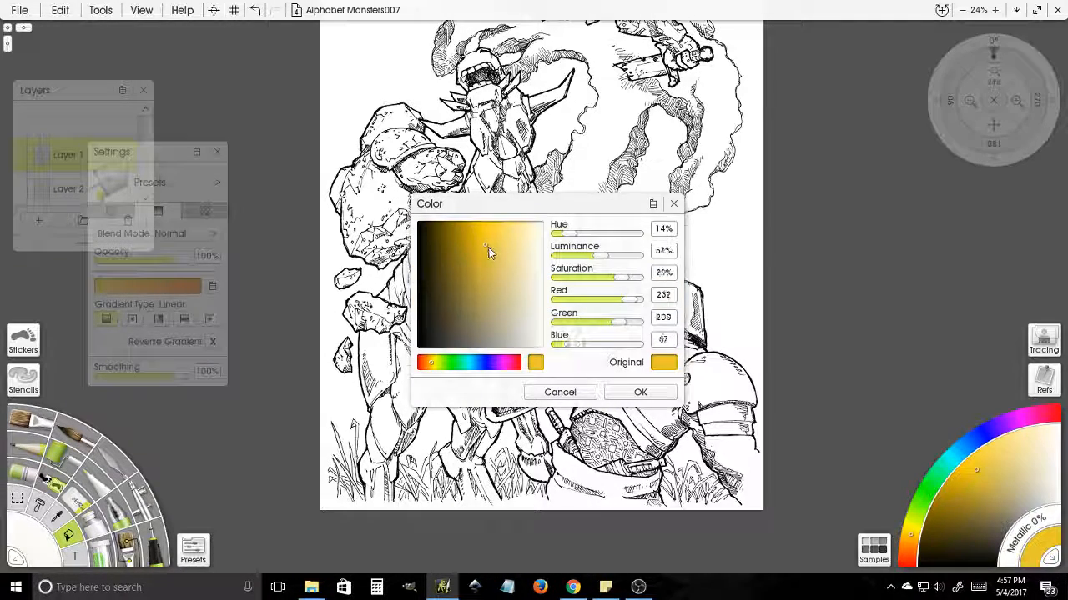
pyautogui.moveTo(489, 248)
pyautogui.mouseDown()
pyautogui.moveTo(504, 264)
pyautogui.moveTo(500, 289)
pyautogui.moveTo(504, 261)
pyautogui.moveTo(496, 262)
pyautogui.moveTo(503, 276)
pyautogui.moveTo(520, 248)
pyautogui.moveTo(504, 259)
pyautogui.mouseUp()
pyautogui.click(639, 392)
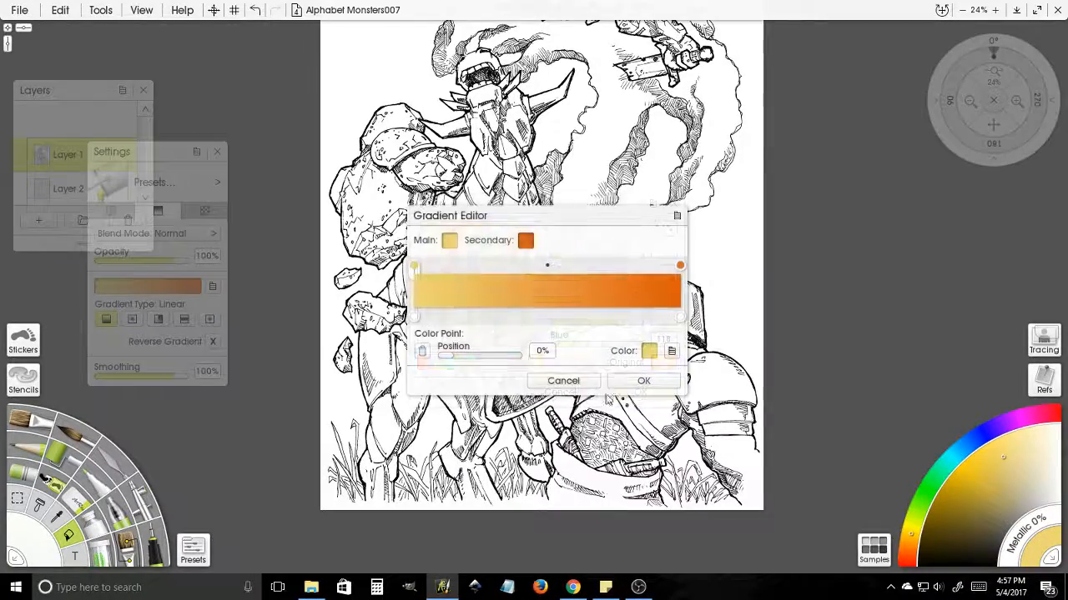
pyautogui.click(643, 380)
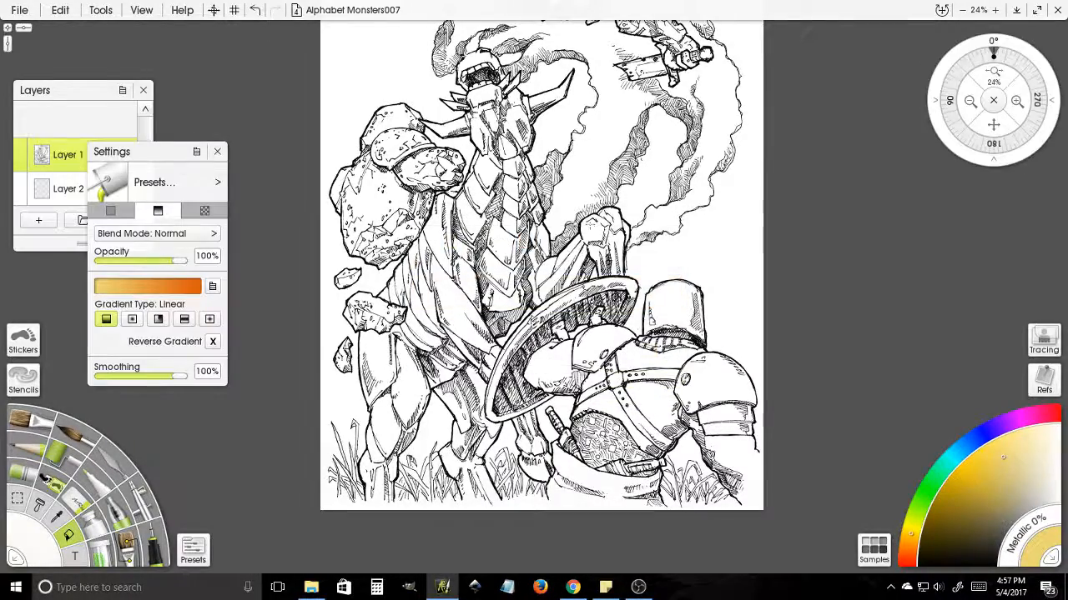
# - Try the yellow-to-orange gradient fill on Layer 1 and undo it
pyautogui.scroll(3, 643, 380)
pyautogui.moveTo(579, 371); pyautogui.dragTo(555, 345)
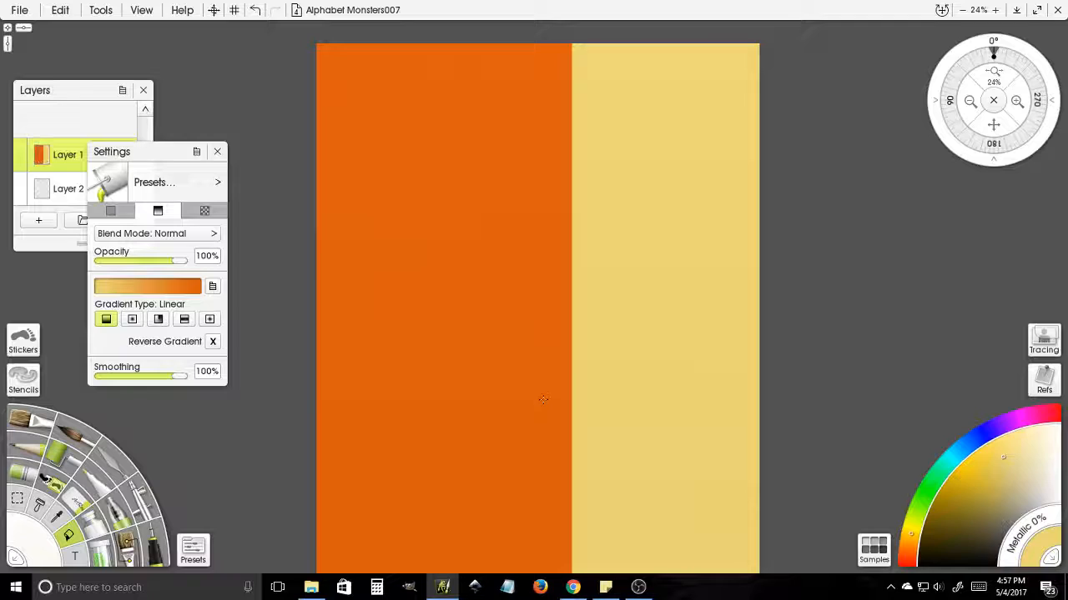
pyautogui.hotkey('ctrl', 'z')
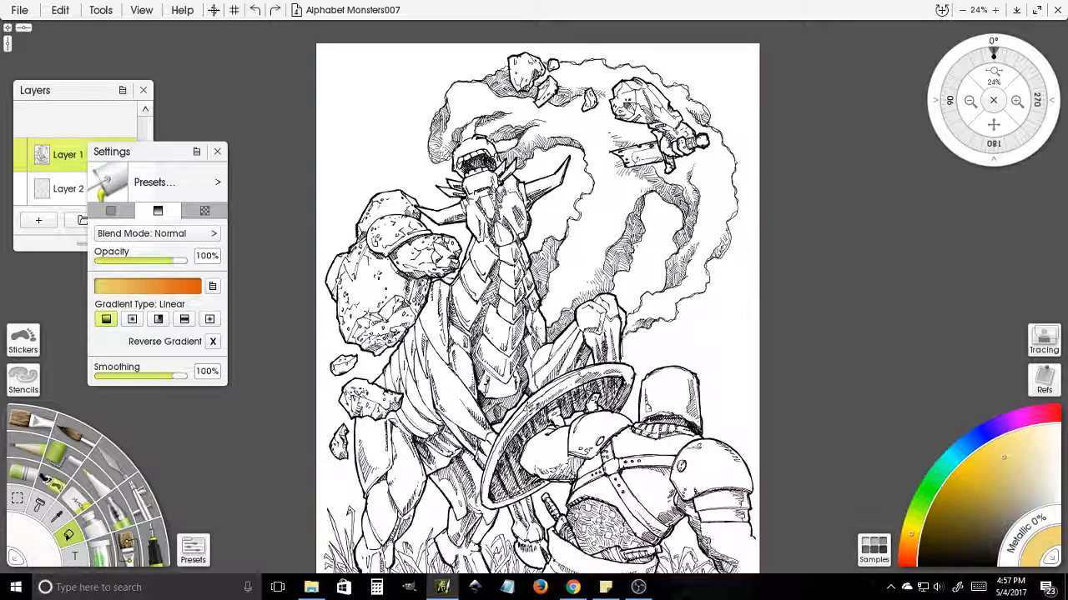
# - Fill Layer 2 with the yellow-to-orange linear gradient running vertically from the canvas's upper edge down to the lower part
pyautogui.click(64, 191)
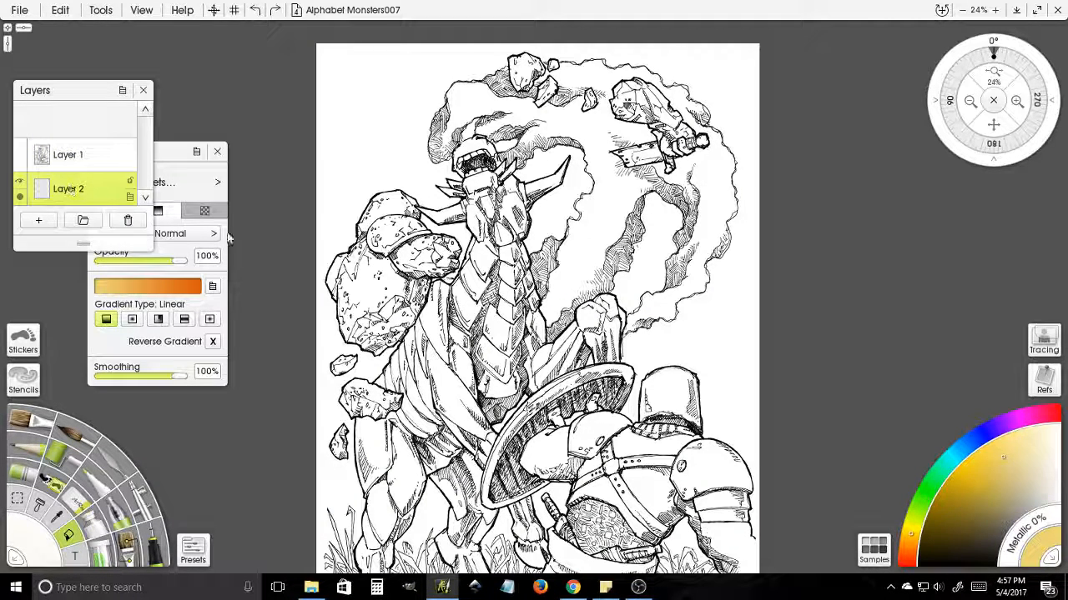
pyautogui.moveTo(569, 67); pyautogui.dragTo(567, 556)
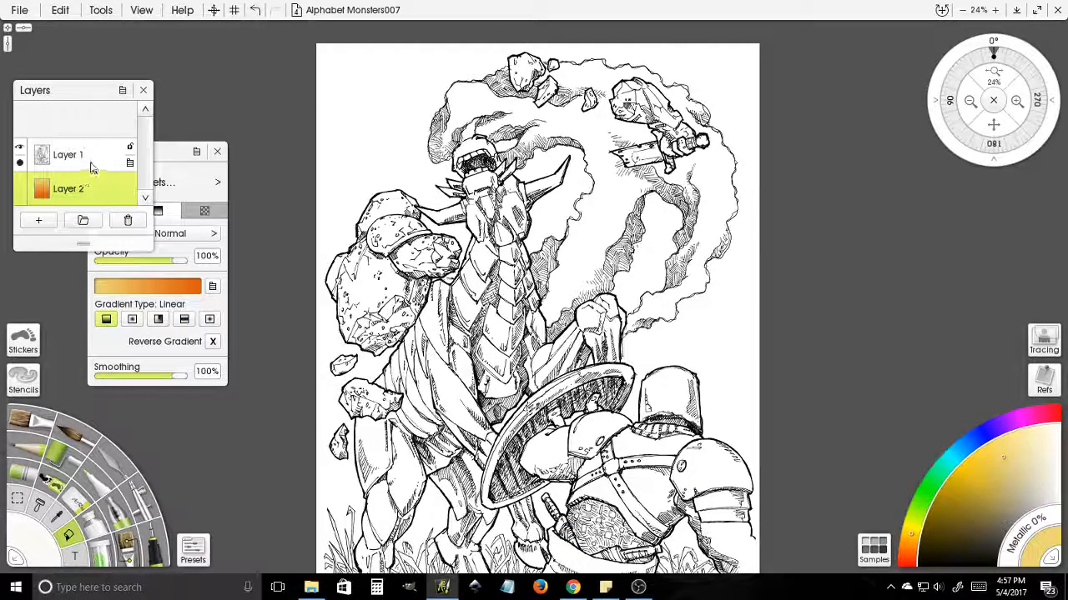
# - Undo the last gradient fill and set Layer 1's blend mode to Multiply
pyautogui.hotkey('ctrl', 'z')
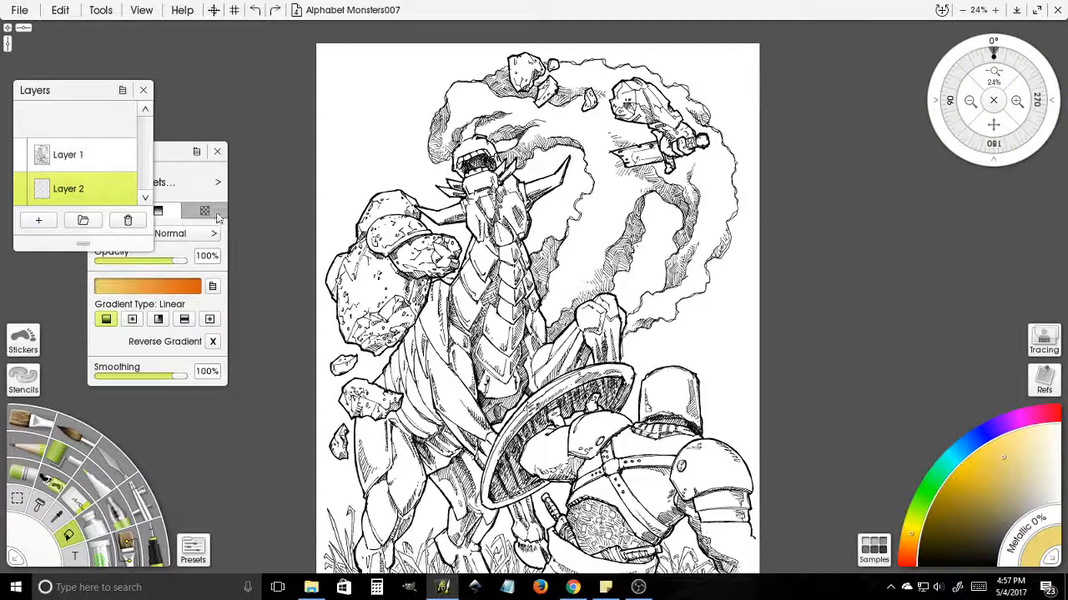
pyautogui.click(130, 163)
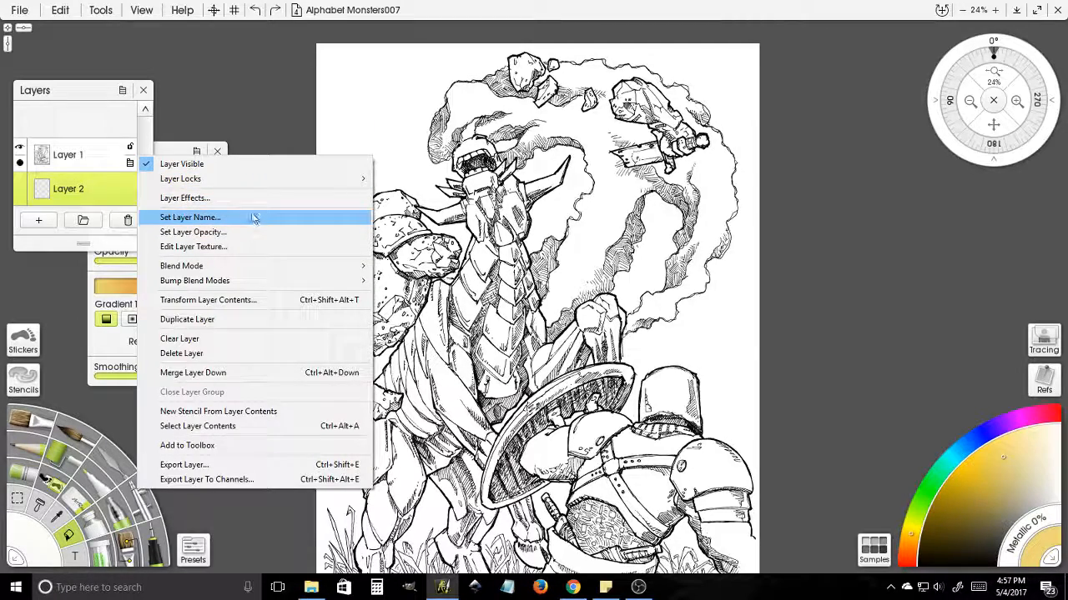
pyautogui.moveTo(246, 268)
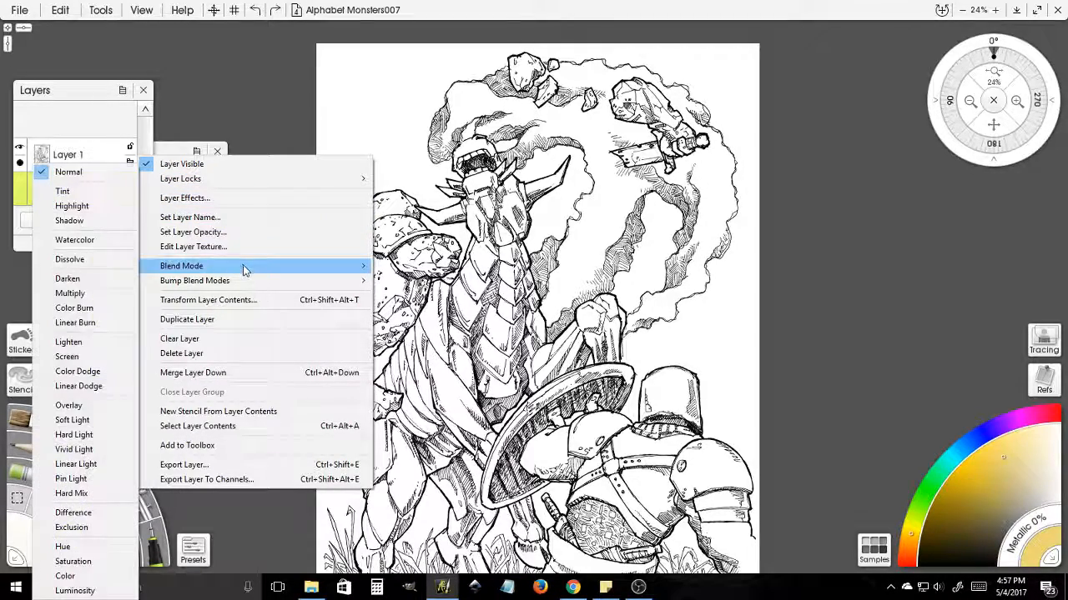
pyautogui.click(77, 293)
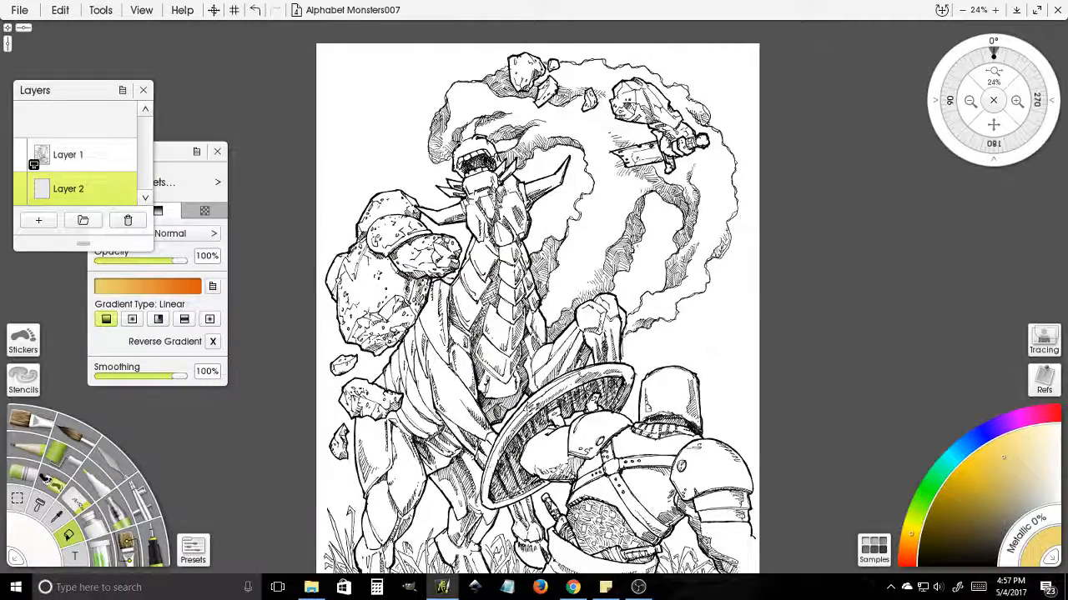
# - Fill Layer 2 with the yellow-to-orange linear gradient running upward from the lower part, and add a new layer directly above it
pyautogui.moveTo(545, 514); pyautogui.dragTo(556, 138)
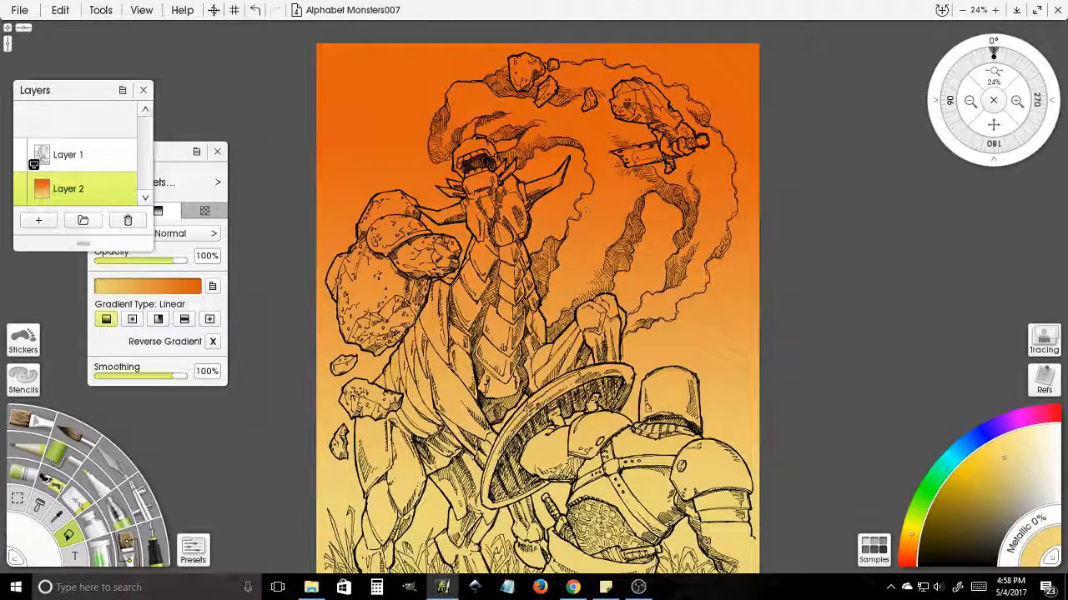
pyautogui.moveTo(538, 376); pyautogui.dragTo(540, 300)
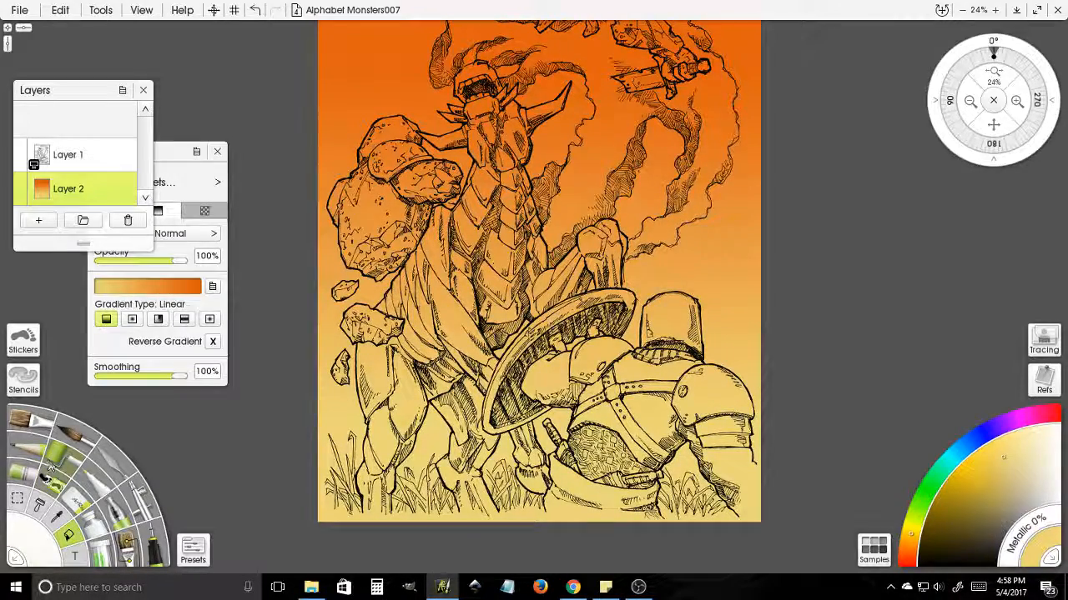
pyautogui.click(38, 220)
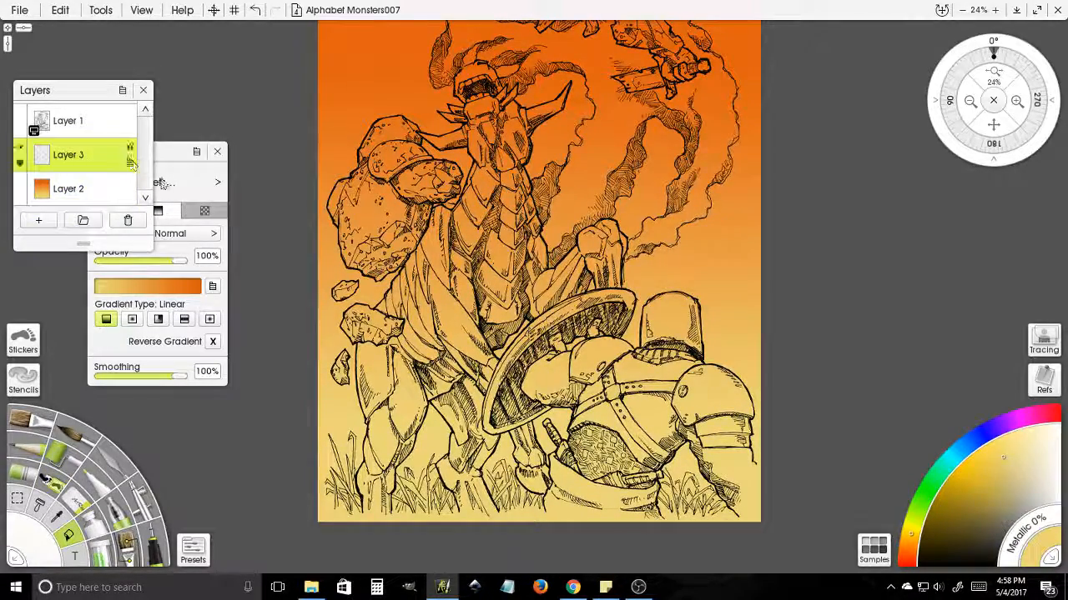
# - Choose a dark gray color and switch to the Paint Roller for blocking in the monster
pyautogui.click(1017, 102)
pyautogui.click(1016, 104)
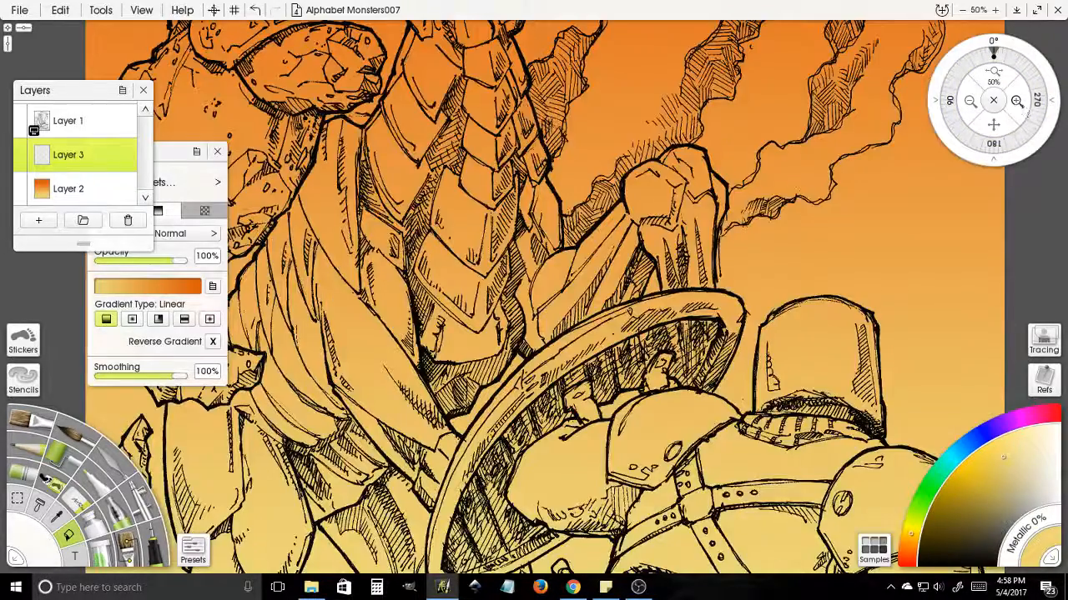
pyautogui.moveTo(733, 451); pyautogui.dragTo(885, 150)
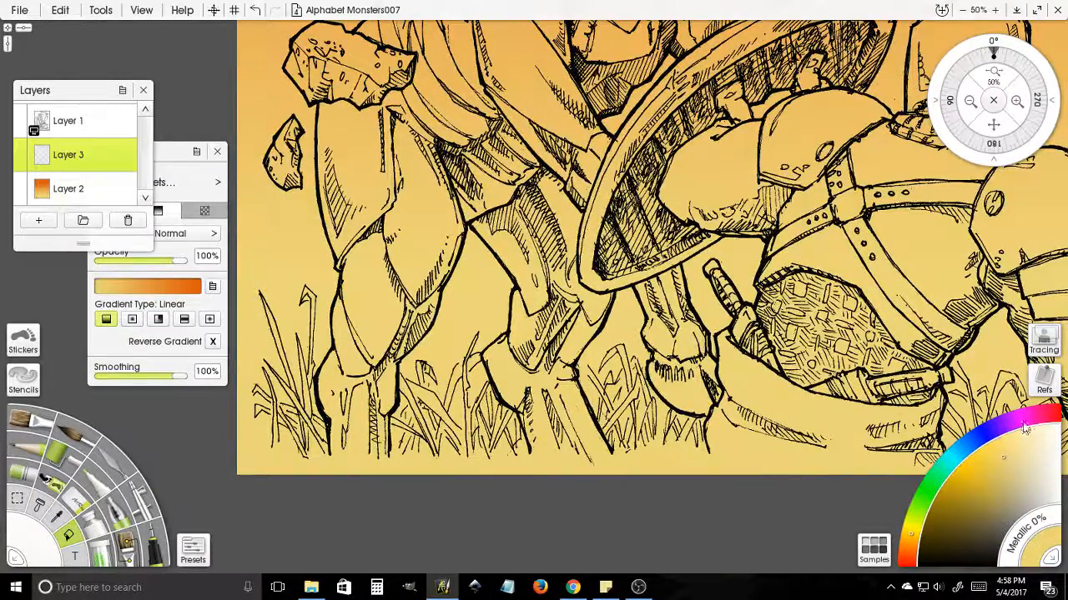
pyautogui.moveTo(1023, 425)
pyautogui.mouseDown()
pyautogui.moveTo(958, 455)
pyautogui.moveTo(926, 540)
pyautogui.moveTo(1004, 535)
pyautogui.mouseUp()
pyautogui.click(986, 529)
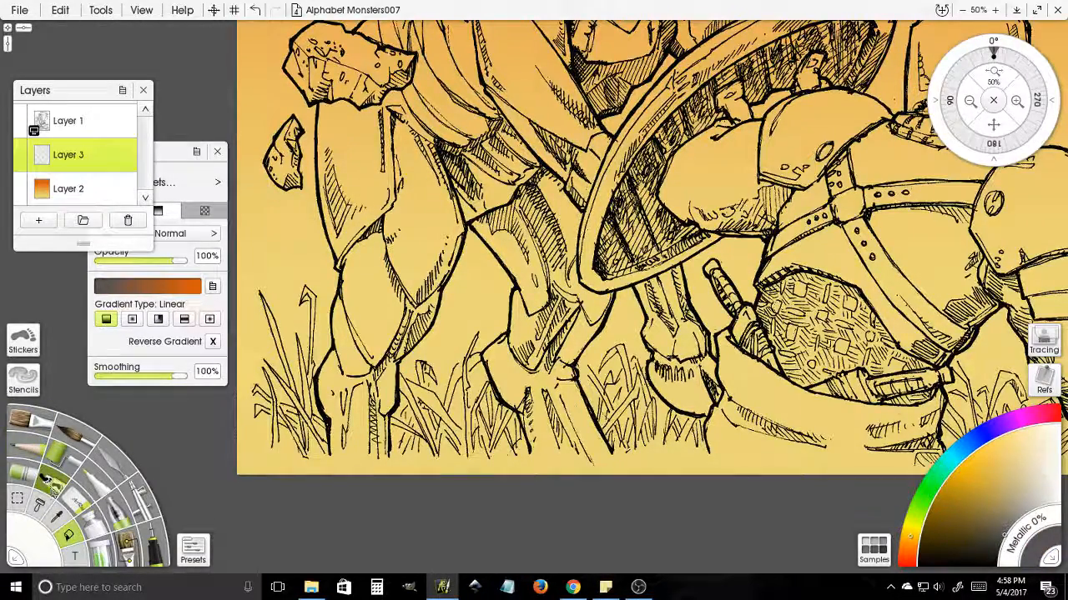
pyautogui.click(57, 459)
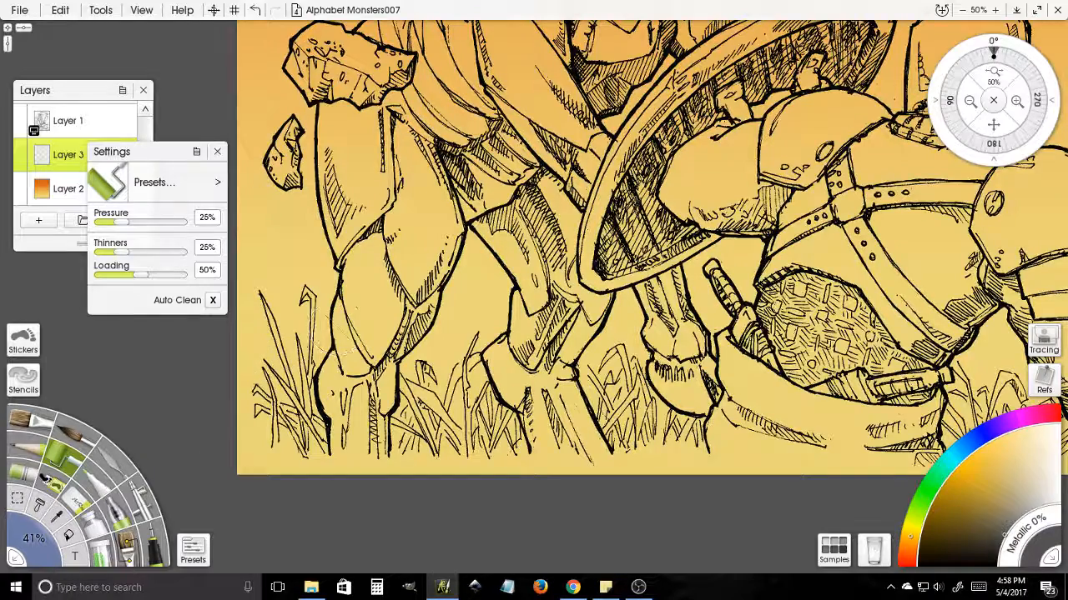
# - Paint the monster's front leg, hip, lower torso and the thigh beside the shield flat dark gray on the new layer
pyautogui.moveTo(400, 200)
pyautogui.mouseDown()
pyautogui.moveTo(402, 267)
pyautogui.moveTo(413, 226)
pyautogui.moveTo(392, 304)
pyautogui.mouseUp()
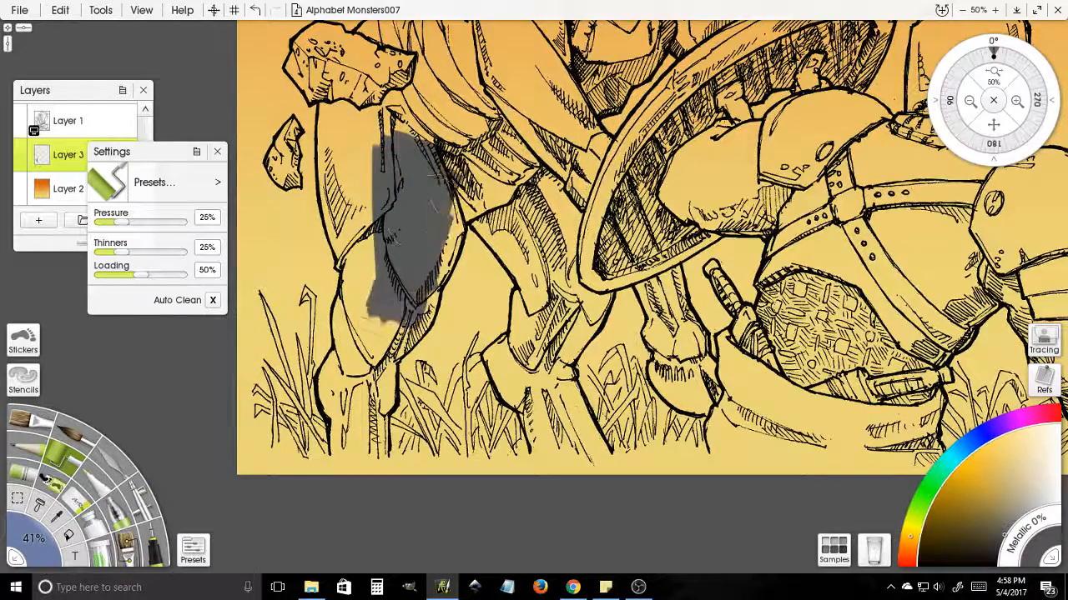
pyautogui.moveTo(392, 238)
pyautogui.mouseDown()
pyautogui.moveTo(454, 251)
pyautogui.moveTo(376, 346)
pyautogui.moveTo(371, 442)
pyautogui.moveTo(334, 433)
pyautogui.moveTo(327, 367)
pyautogui.moveTo(375, 294)
pyautogui.moveTo(329, 91)
pyautogui.moveTo(363, 207)
pyautogui.moveTo(398, 121)
pyautogui.moveTo(407, 296)
pyautogui.moveTo(409, 179)
pyautogui.moveTo(480, 75)
pyautogui.moveTo(459, 275)
pyautogui.moveTo(534, 192)
pyautogui.mouseUp()
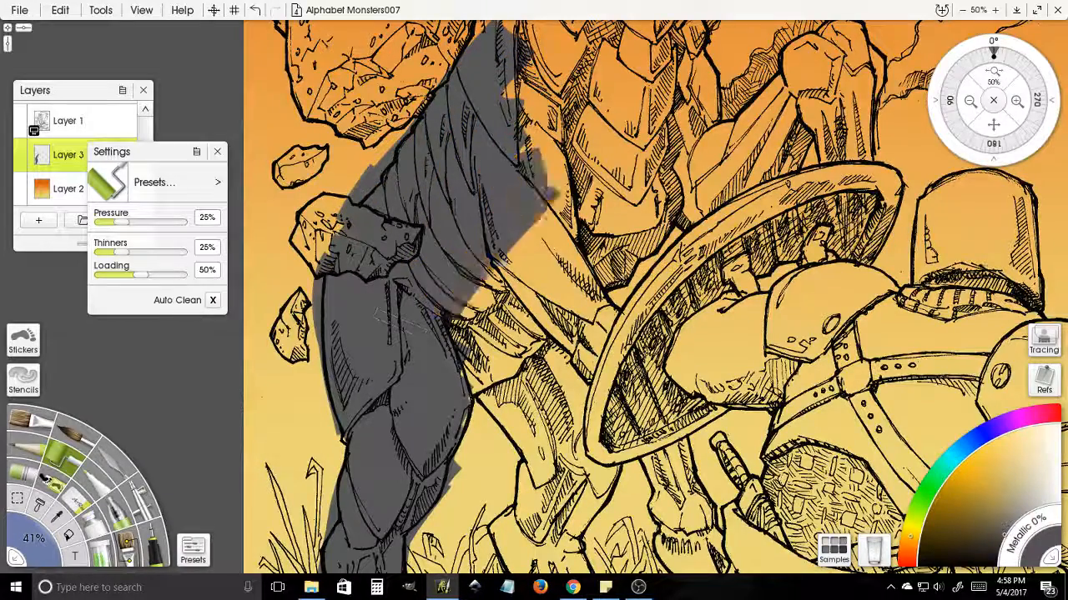
pyautogui.moveTo(402, 321)
pyautogui.mouseDown()
pyautogui.moveTo(542, 209)
pyautogui.moveTo(534, 260)
pyautogui.mouseUp()
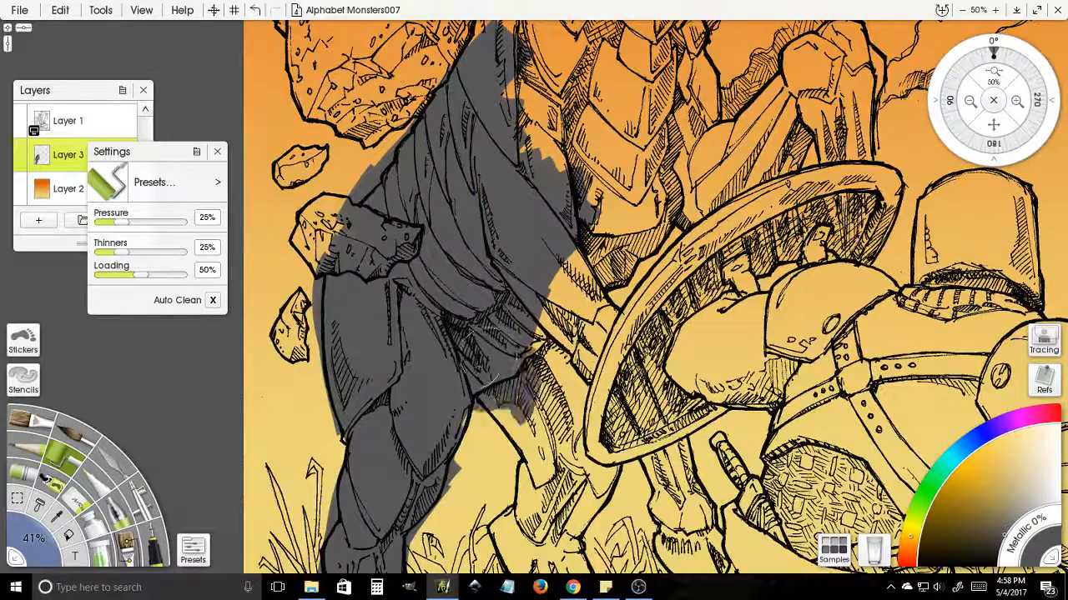
pyautogui.moveTo(488, 405)
pyautogui.mouseDown()
pyautogui.moveTo(567, 475)
pyautogui.moveTo(575, 417)
pyautogui.mouseUp()
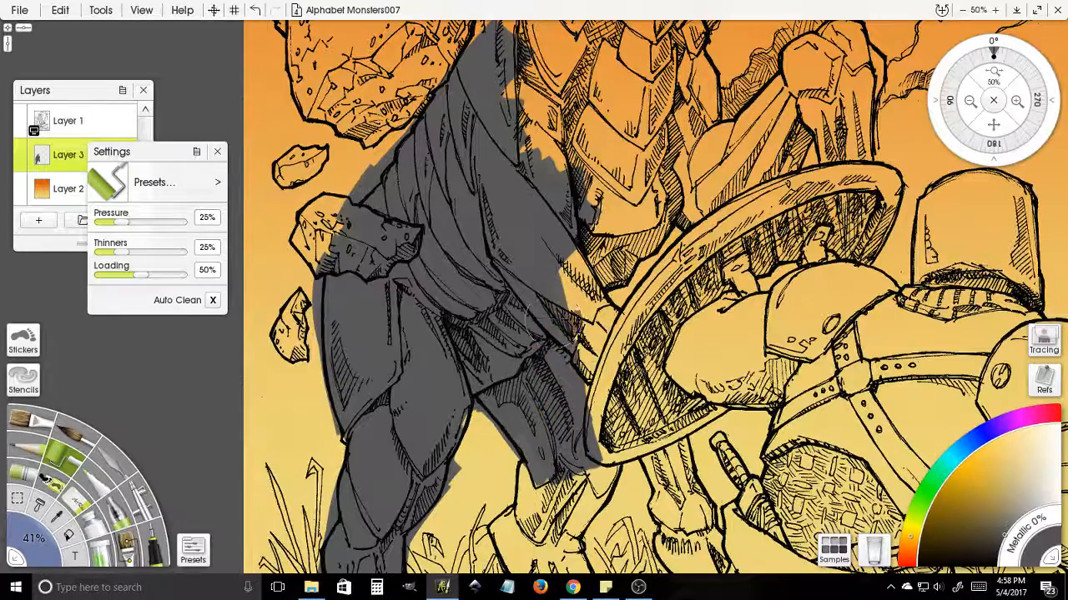
# - Extend the dark gray down the monster's middle leg, covering the knee, shin and hoof to the canvas's lower edge
pyautogui.moveTo(558, 496); pyautogui.dragTo(538, 262)
pyautogui.moveTo(526, 242); pyautogui.dragTo(510, 363)
pyautogui.moveTo(511, 363); pyautogui.dragTo(530, 204)
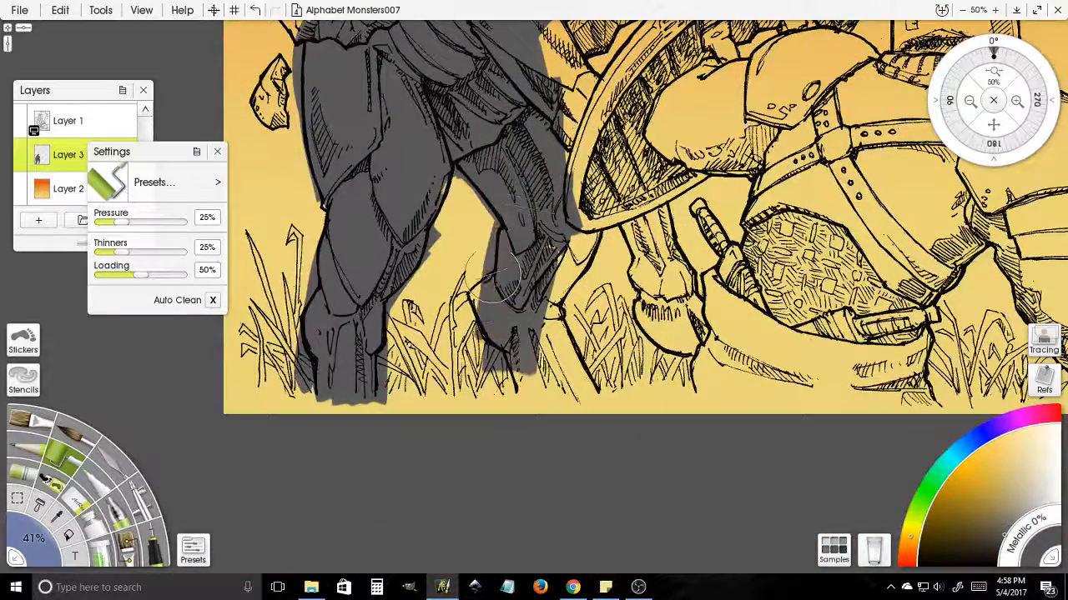
pyautogui.moveTo(498, 269); pyautogui.dragTo(467, 300)
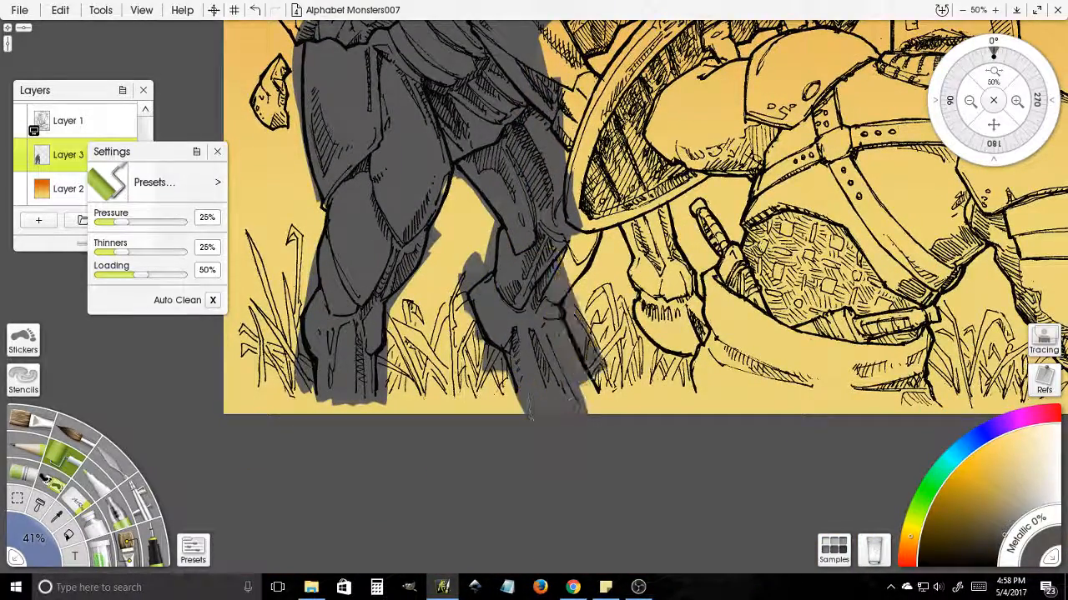
pyautogui.moveTo(557, 266); pyautogui.dragTo(594, 239)
# - Cover the monster's forearm next to the shield, its shoulder and the near side of its neck in dark gray
pyautogui.moveTo(551, 140); pyautogui.dragTo(579, 362)
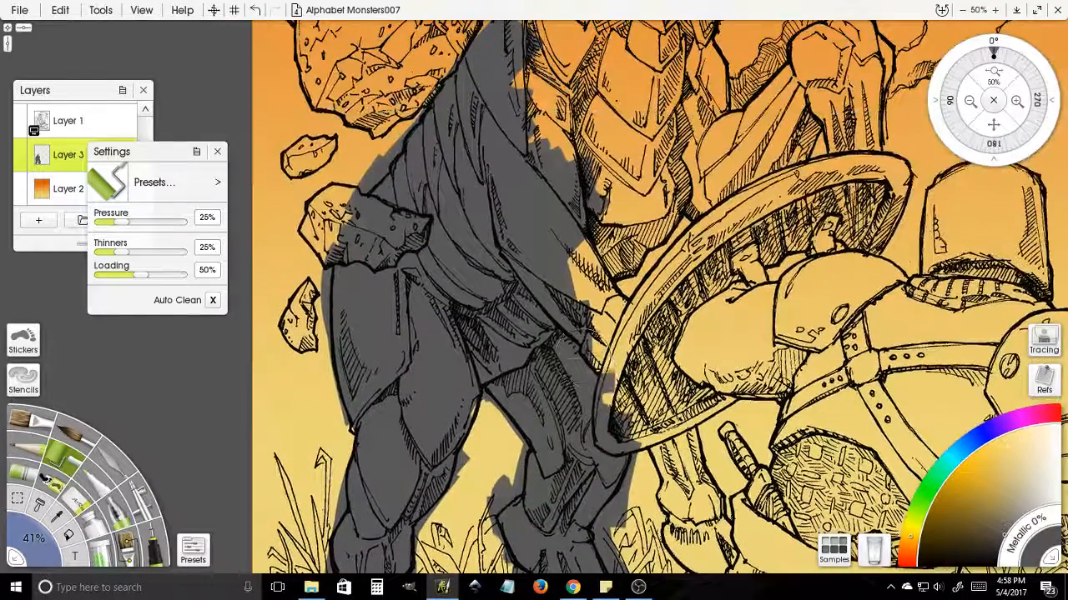
pyautogui.moveTo(564, 242); pyautogui.dragTo(606, 329)
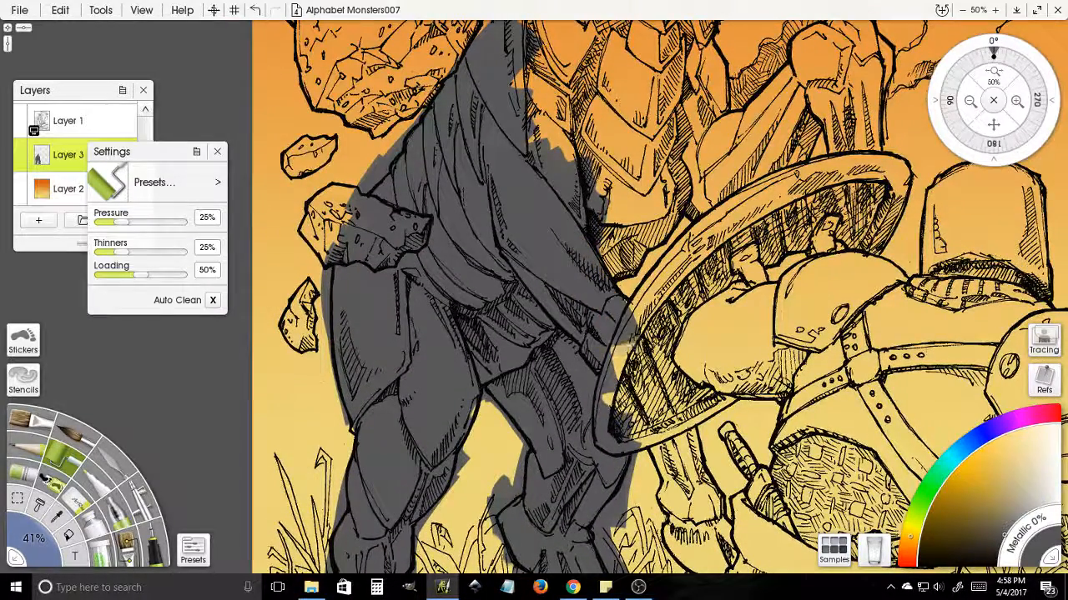
pyautogui.moveTo(536, 143)
pyautogui.mouseDown()
pyautogui.moveTo(529, 104)
pyautogui.moveTo(545, 125)
pyautogui.mouseUp()
pyautogui.moveTo(551, 84); pyautogui.dragTo(506, 356)
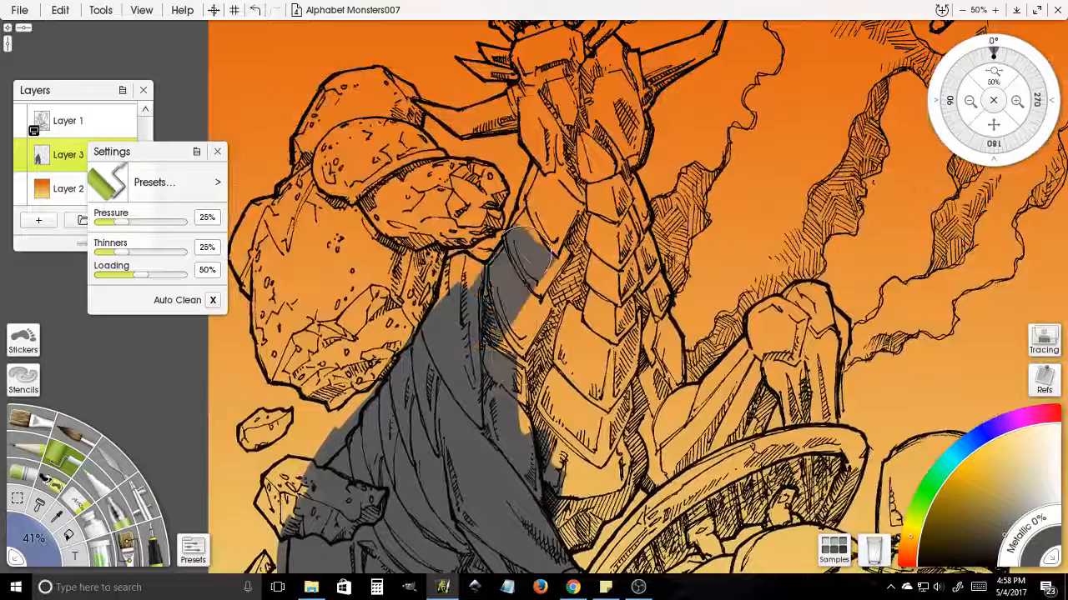
pyautogui.moveTo(526, 254); pyautogui.dragTo(572, 154)
pyautogui.moveTo(464, 271)
pyautogui.mouseDown()
pyautogui.moveTo(435, 323)
pyautogui.moveTo(459, 269)
pyautogui.mouseUp()
pyautogui.moveTo(549, 177); pyautogui.dragTo(561, 151)
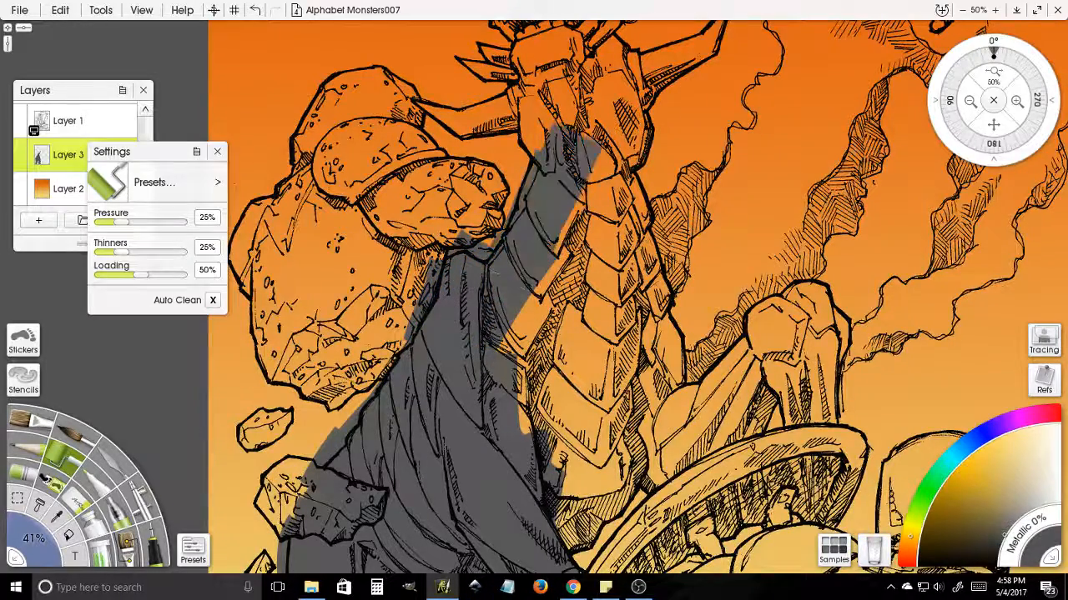
# - Paint the monster's chest plates, raised arm and fist, and the rest of its scaly neck dark gray
pyautogui.moveTo(557, 410)
pyautogui.mouseDown()
pyautogui.moveTo(608, 275)
pyautogui.moveTo(583, 526)
pyautogui.moveTo(573, 334)
pyautogui.moveTo(569, 395)
pyautogui.moveTo(607, 327)
pyautogui.mouseUp()
pyautogui.moveTo(644, 288)
pyautogui.mouseDown()
pyautogui.moveTo(798, 162)
pyautogui.moveTo(782, 179)
pyautogui.moveTo(759, 150)
pyautogui.moveTo(811, 126)
pyautogui.mouseUp()
pyautogui.moveTo(777, 177)
pyautogui.mouseDown()
pyautogui.moveTo(770, 240)
pyautogui.moveTo(808, 265)
pyautogui.moveTo(825, 242)
pyautogui.moveTo(792, 285)
pyautogui.moveTo(746, 227)
pyautogui.mouseUp()
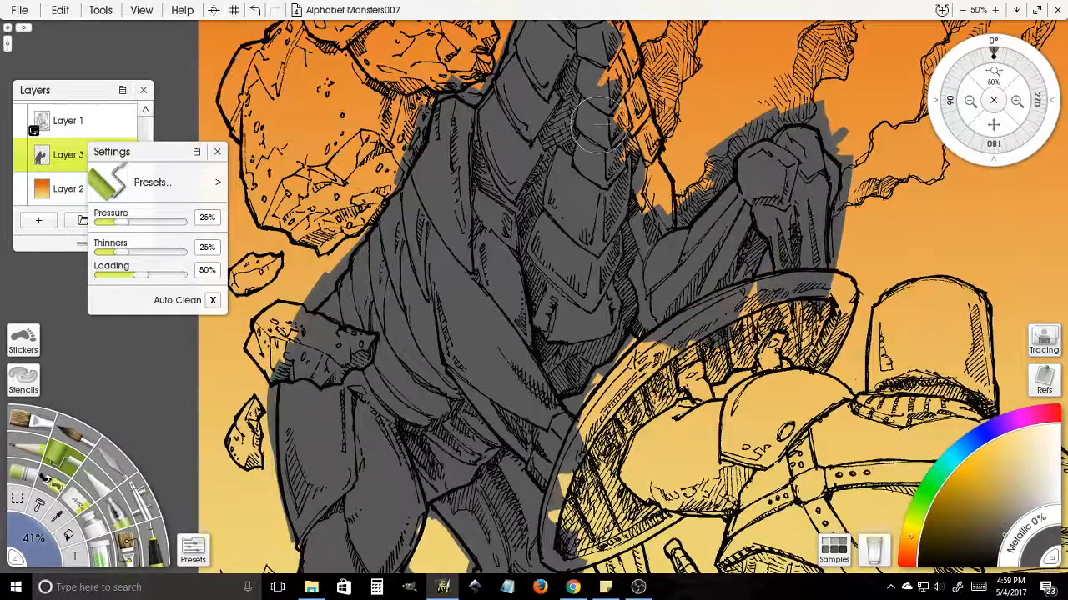
pyautogui.moveTo(599, 125); pyautogui.dragTo(633, 374)
pyautogui.moveTo(639, 321)
pyautogui.mouseDown()
pyautogui.moveTo(678, 446)
pyautogui.moveTo(686, 351)
pyautogui.mouseUp()
pyautogui.moveTo(675, 279); pyautogui.dragTo(705, 442)
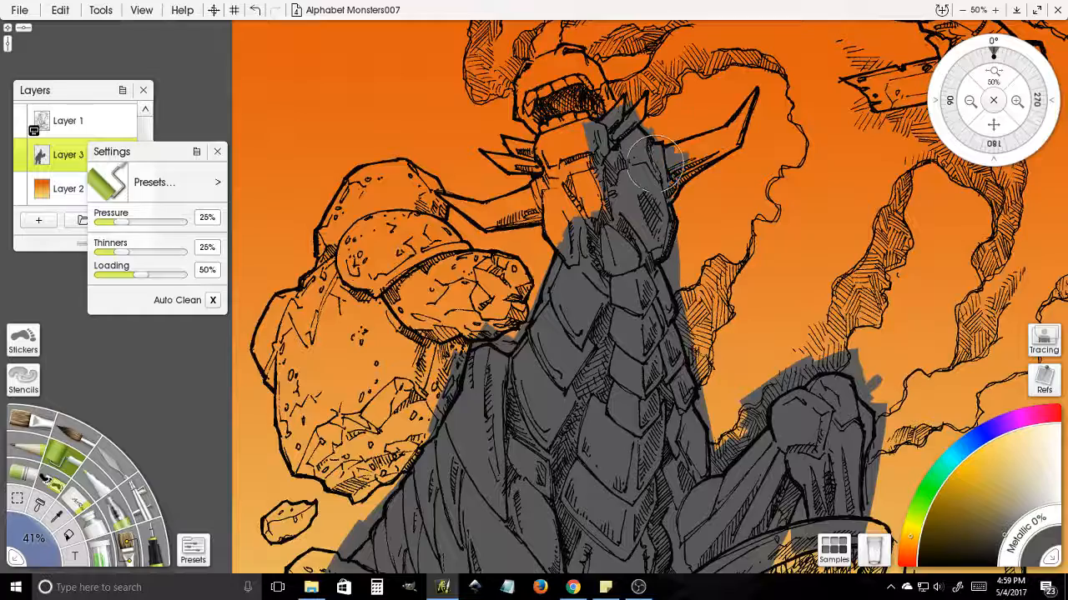
# - Block in the monster's head, jaws, spikes and both horns with dark gray
pyautogui.moveTo(702, 125); pyautogui.dragTo(780, 82)
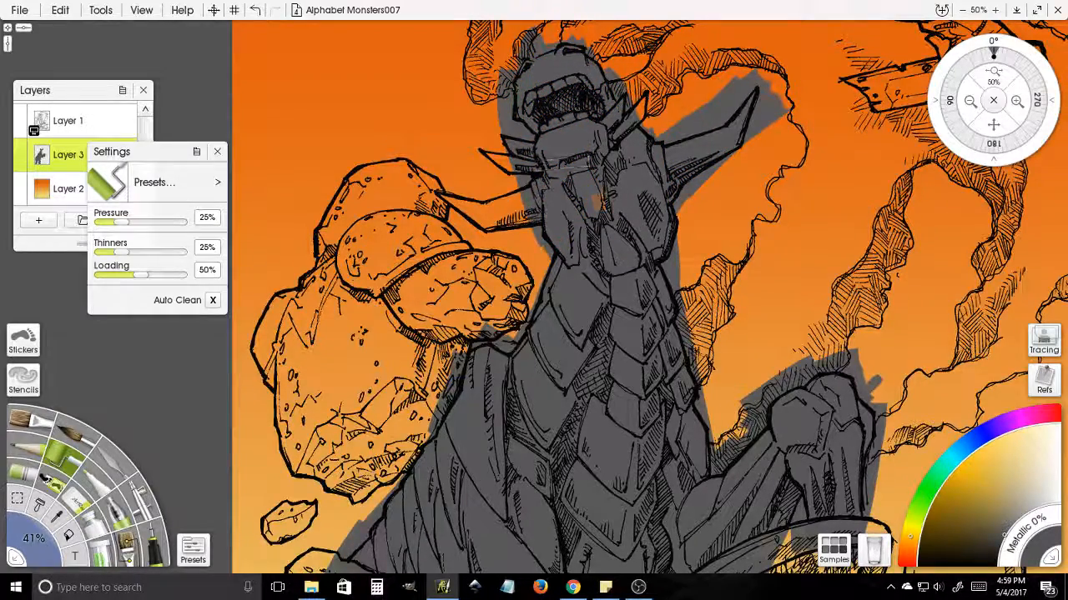
pyautogui.moveTo(527, 179); pyautogui.dragTo(442, 215)
pyautogui.moveTo(427, 176); pyautogui.dragTo(505, 238)
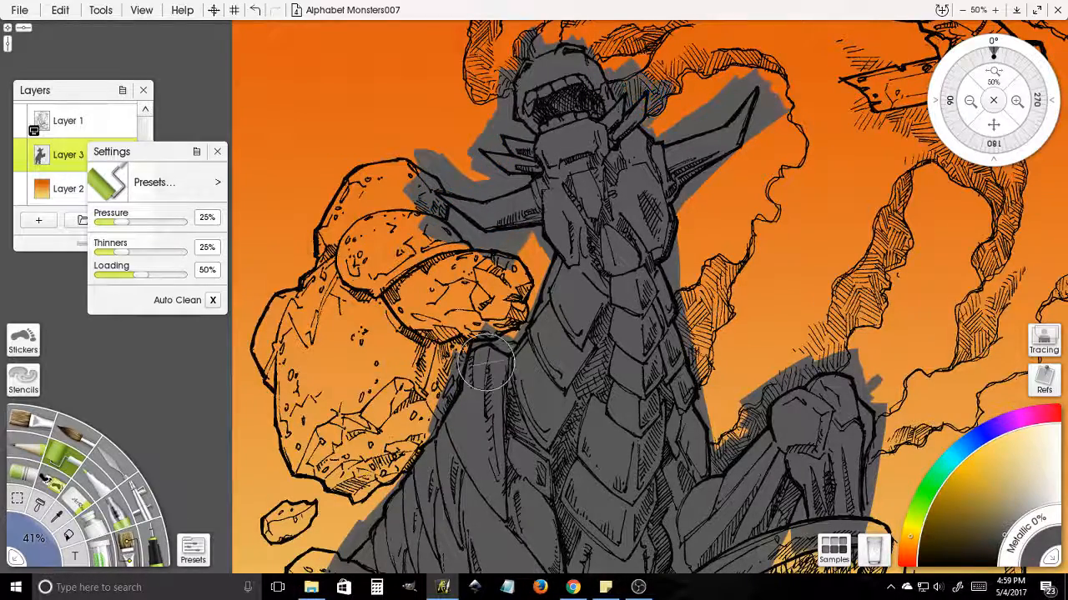
# - Paint the monster's rear leg and hoof below the shield dark gray
pyautogui.moveTo(631, 390); pyautogui.dragTo(617, 89)
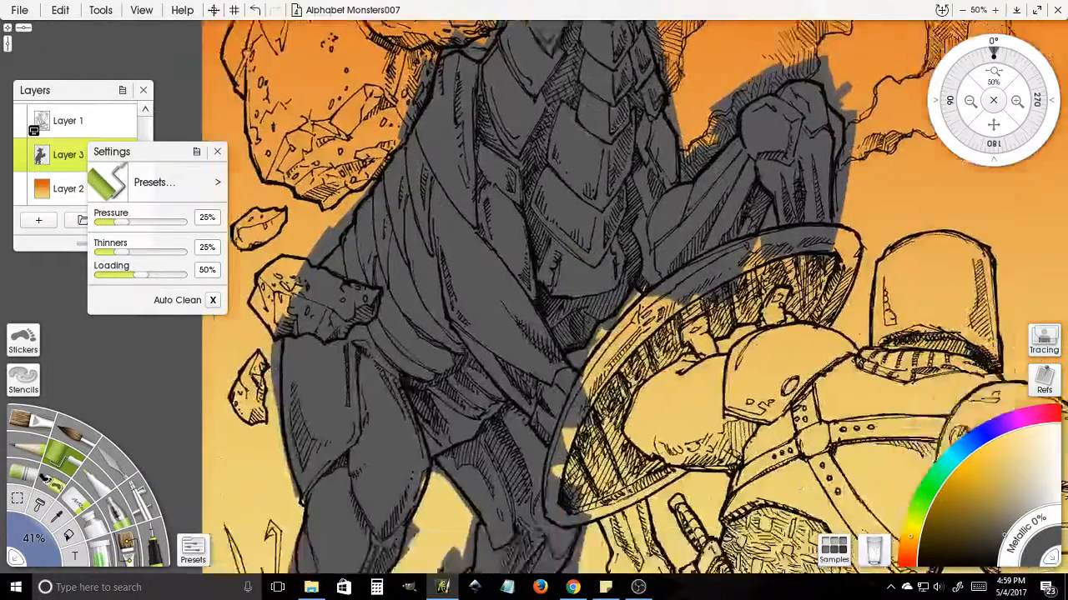
pyautogui.moveTo(560, 542); pyautogui.dragTo(515, 179)
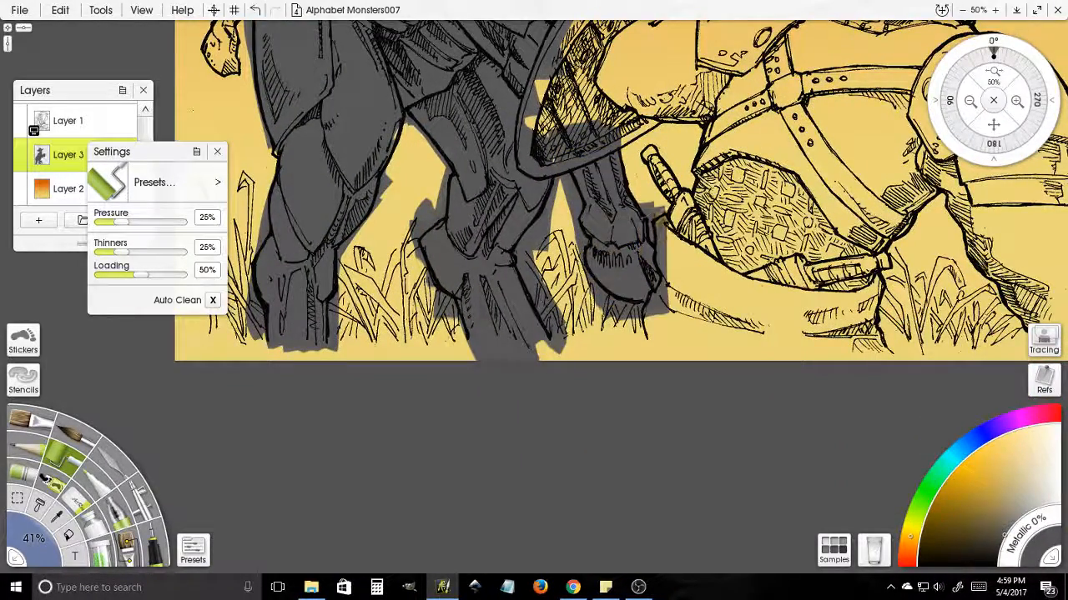
pyautogui.moveTo(514, 179); pyautogui.dragTo(566, 468)
# - Examine the monster's gray silhouette up close and across the whole picture for gaps in the coverage
pyautogui.moveTo(542, 128); pyautogui.dragTo(538, 269)
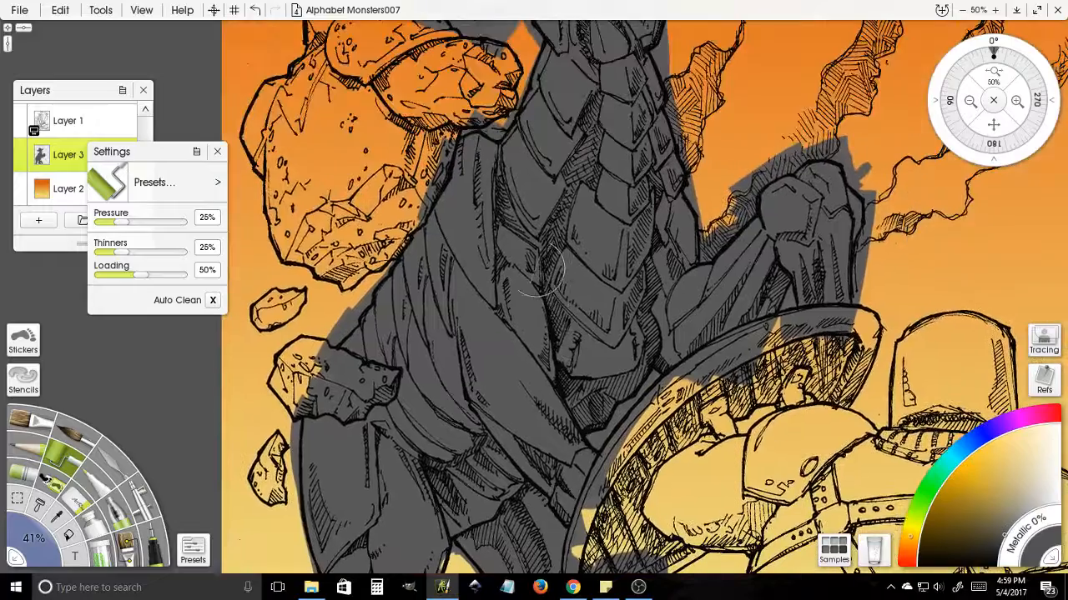
pyautogui.moveTo(505, 113); pyautogui.dragTo(503, 248)
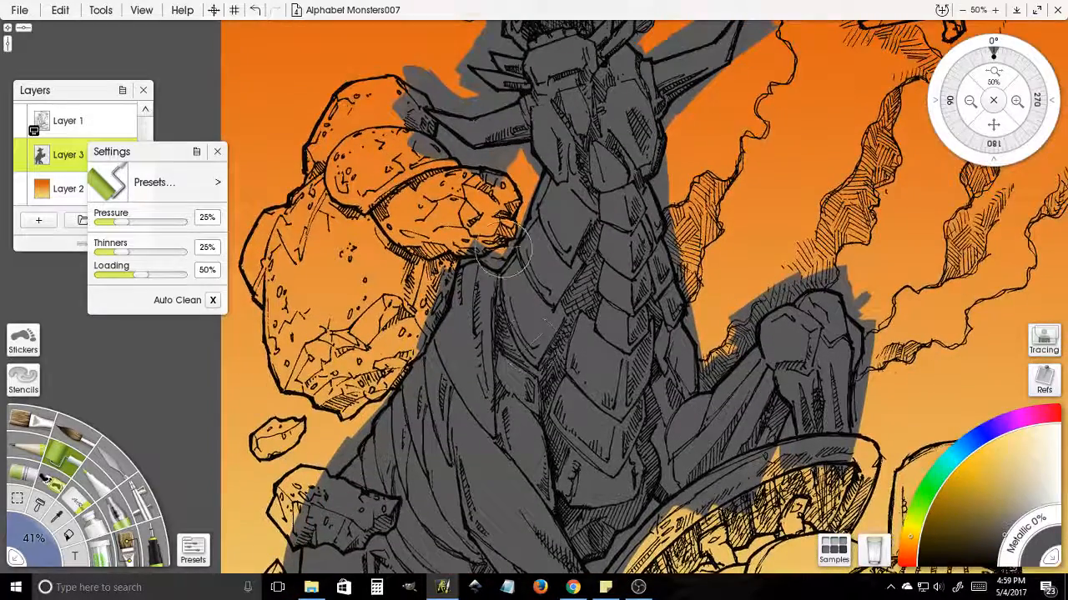
pyautogui.moveTo(576, 301); pyautogui.dragTo(598, 247)
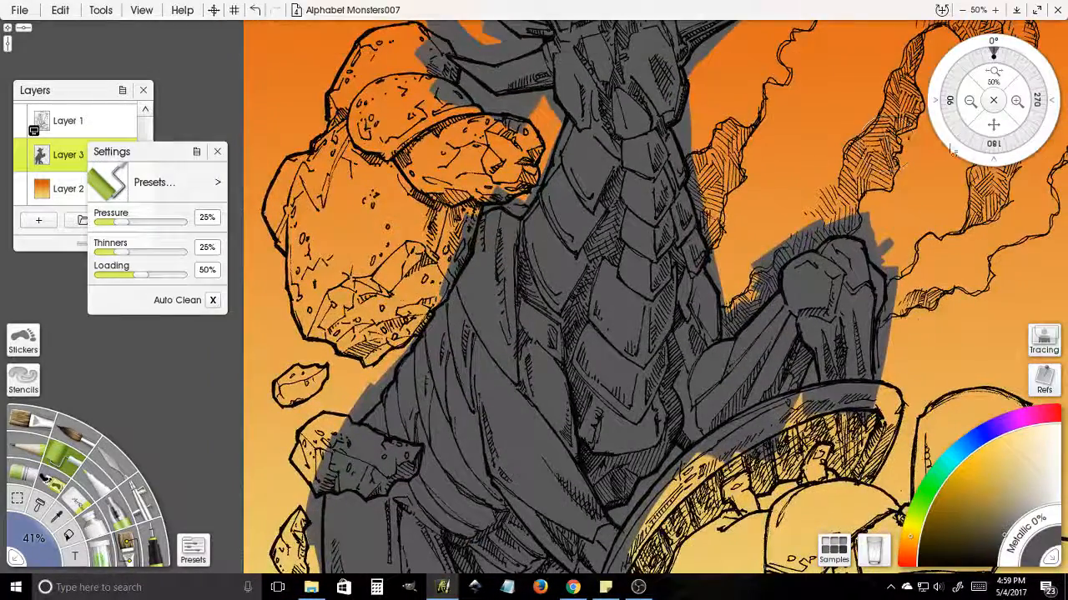
pyautogui.click(970, 101)
pyautogui.click(1016, 101)
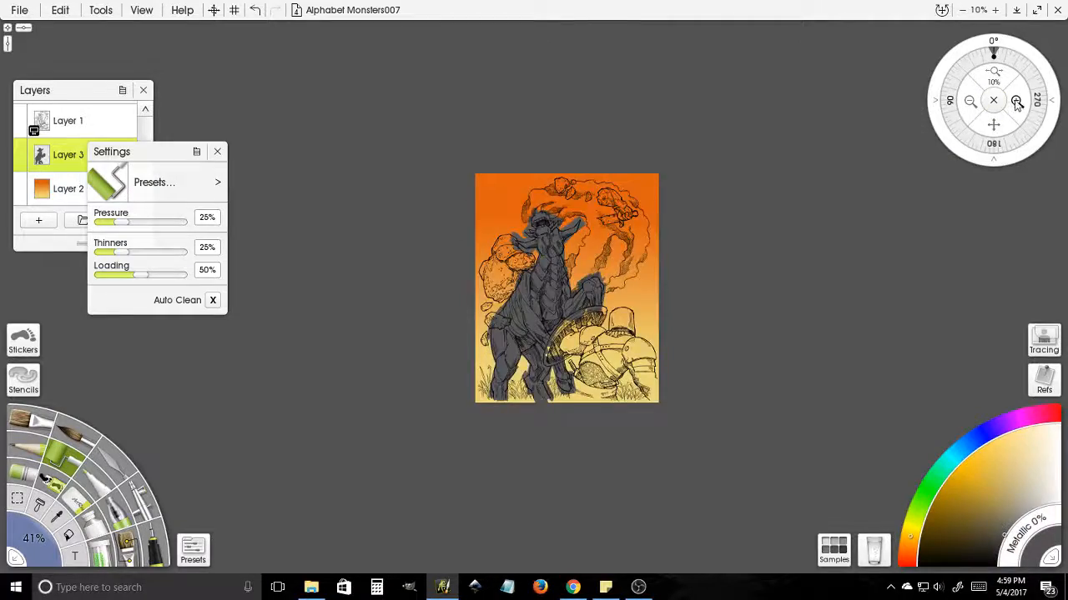
pyautogui.click(1016, 101)
pyautogui.moveTo(741, 308); pyautogui.dragTo(679, 239)
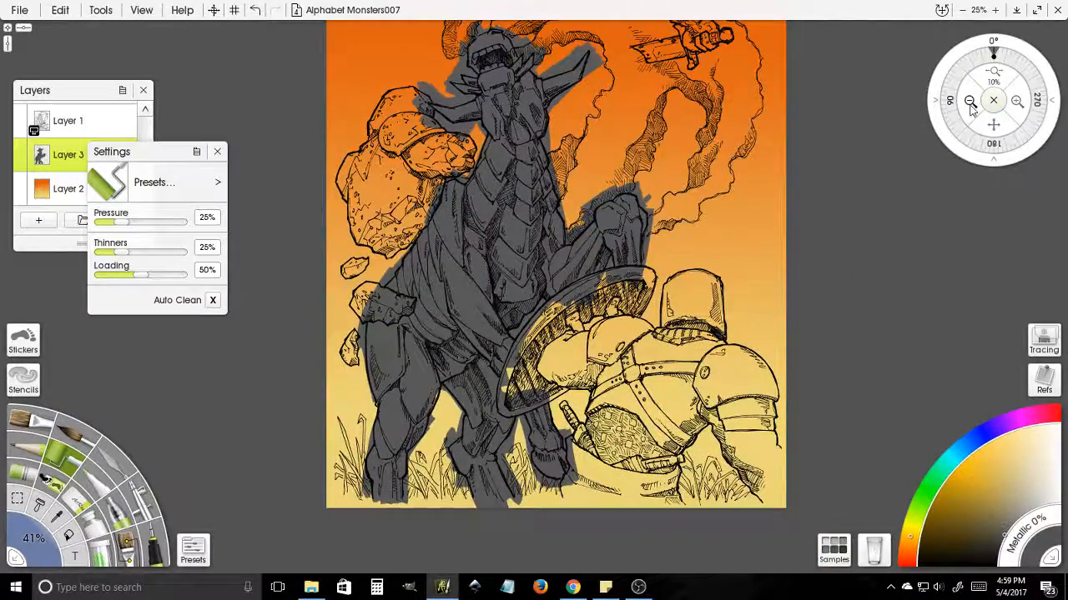
pyautogui.click(970, 101)
pyautogui.click(1016, 104)
pyautogui.click(1017, 104)
pyautogui.click(1017, 104)
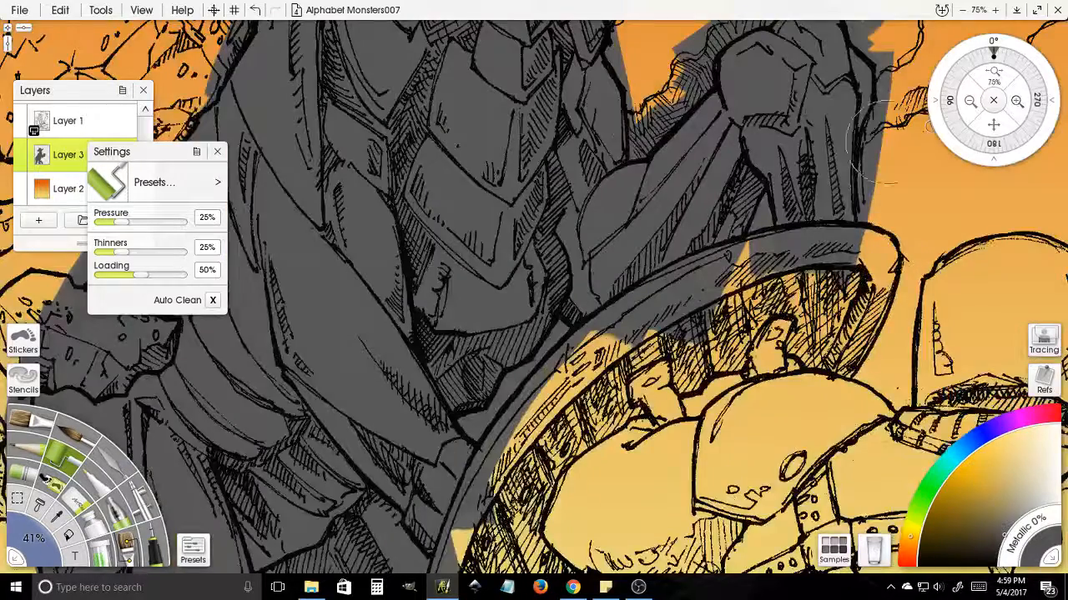
pyautogui.moveTo(822, 152); pyautogui.dragTo(855, 277)
pyautogui.click(970, 101)
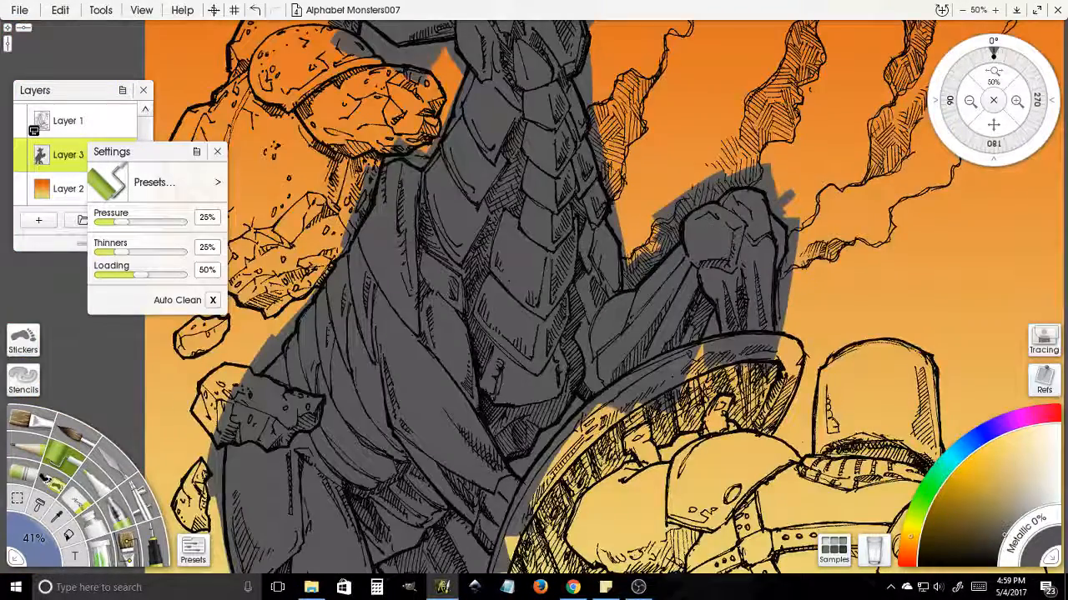
pyautogui.click(970, 101)
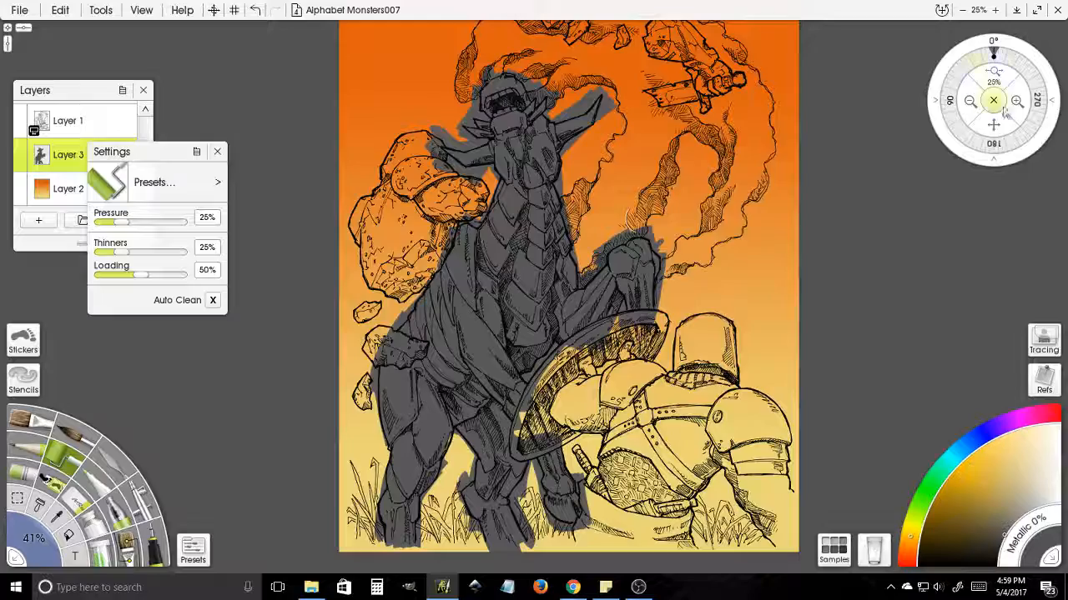
# - Set the paint roller size to 15% and lay a lighter gray over the monster's shoulder and flank
pyautogui.moveTo(994, 73); pyautogui.dragTo(1004, 86)
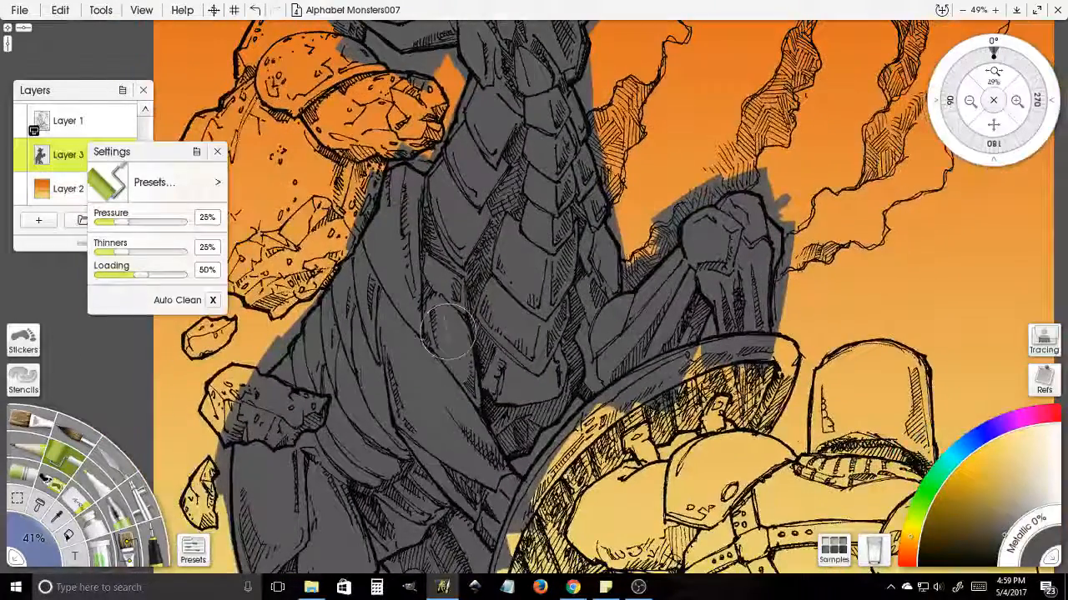
pyautogui.moveTo(448, 332); pyautogui.dragTo(590, 258)
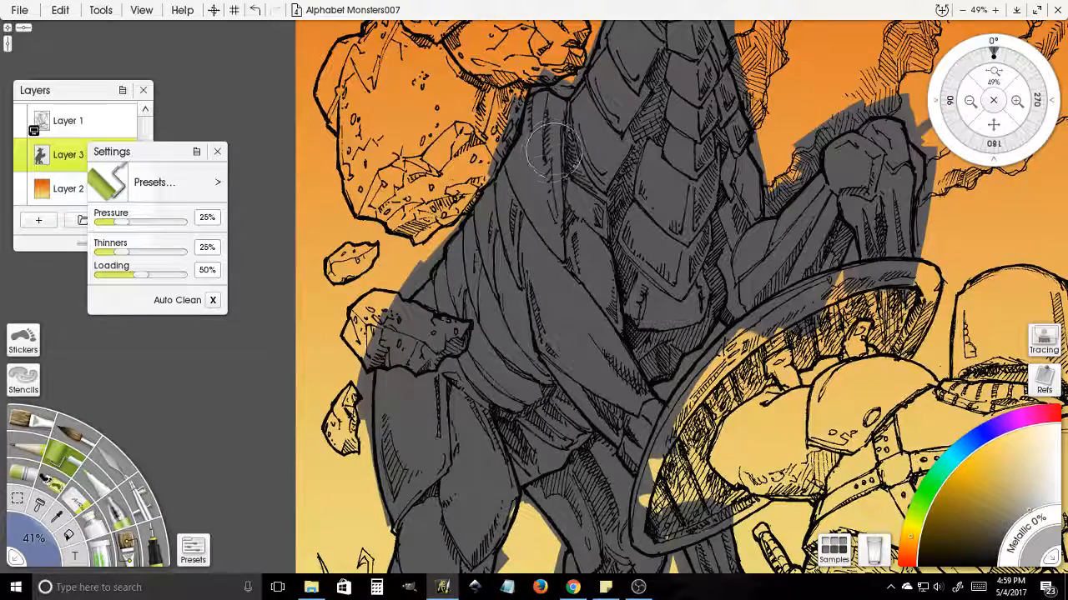
pyautogui.moveTo(553, 152); pyautogui.dragTo(555, 219)
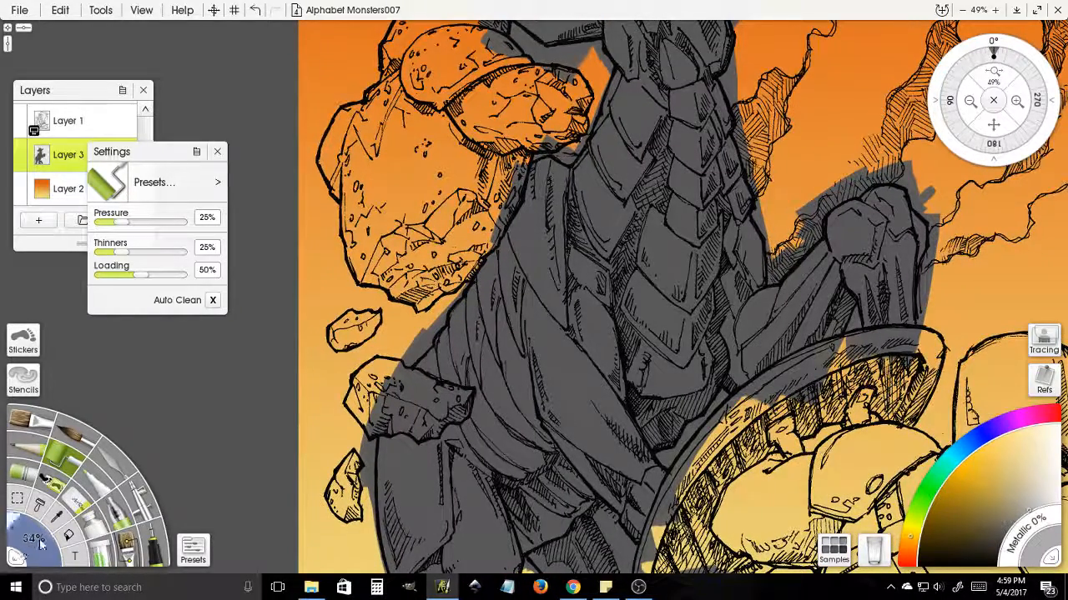
pyautogui.moveTo(39, 542); pyautogui.dragTo(24, 547)
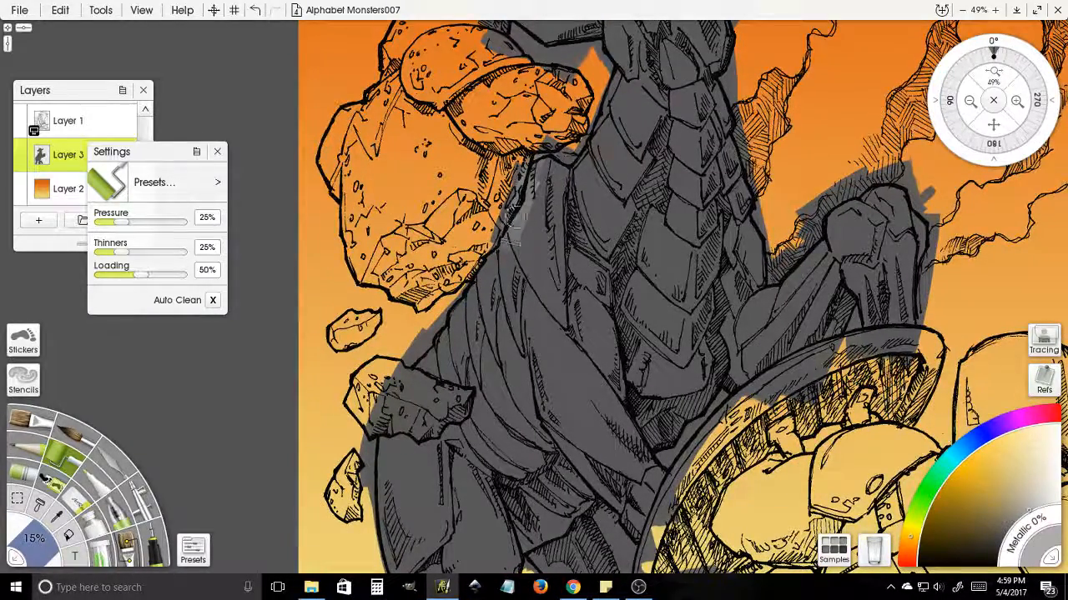
pyautogui.moveTo(542, 161)
pyautogui.mouseDown()
pyautogui.moveTo(516, 254)
pyautogui.moveTo(546, 253)
pyautogui.moveTo(557, 211)
pyautogui.moveTo(567, 205)
pyautogui.moveTo(558, 236)
pyautogui.moveTo(567, 210)
pyautogui.mouseUp()
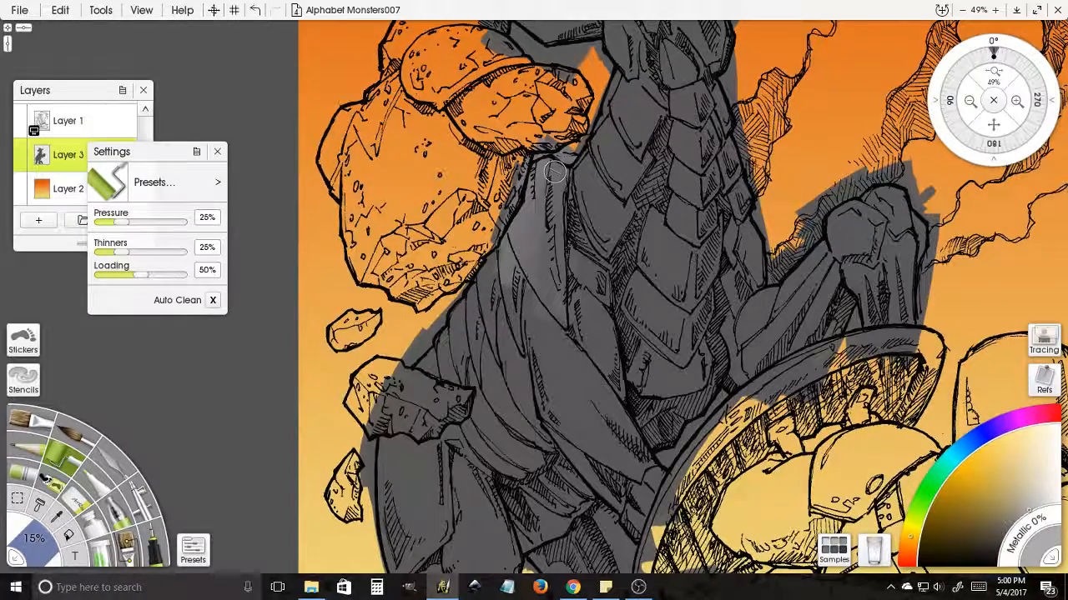
pyautogui.moveTo(540, 199)
pyautogui.mouseDown()
pyautogui.moveTo(501, 212)
pyautogui.moveTo(534, 177)
pyautogui.moveTo(496, 252)
pyautogui.moveTo(506, 246)
pyautogui.moveTo(417, 380)
pyautogui.moveTo(451, 346)
pyautogui.moveTo(455, 421)
pyautogui.moveTo(394, 460)
pyautogui.moveTo(404, 312)
pyautogui.moveTo(392, 348)
pyautogui.moveTo(393, 380)
pyautogui.moveTo(405, 276)
pyautogui.moveTo(424, 338)
pyautogui.moveTo(402, 417)
pyautogui.moveTo(420, 262)
pyautogui.mouseUp()
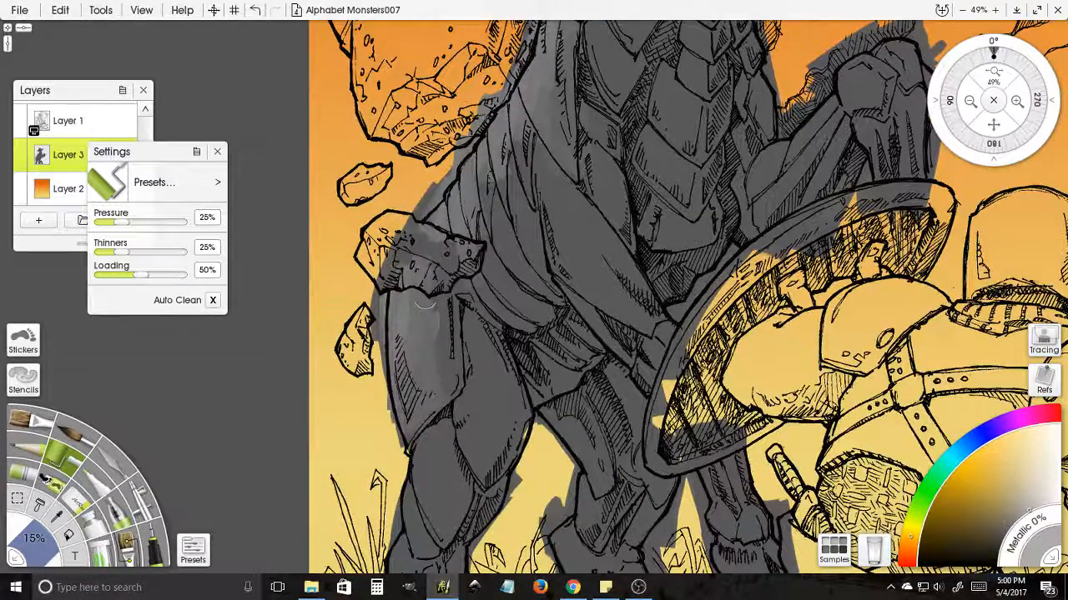
# - Roll lighter gray over the thigh, knee and shin of the monster's leg below the broken rock
pyautogui.moveTo(425, 305)
pyautogui.mouseDown()
pyautogui.moveTo(450, 352)
pyautogui.moveTo(409, 455)
pyautogui.moveTo(436, 433)
pyautogui.moveTo(430, 482)
pyautogui.mouseUp()
pyautogui.moveTo(460, 431); pyautogui.dragTo(528, 238)
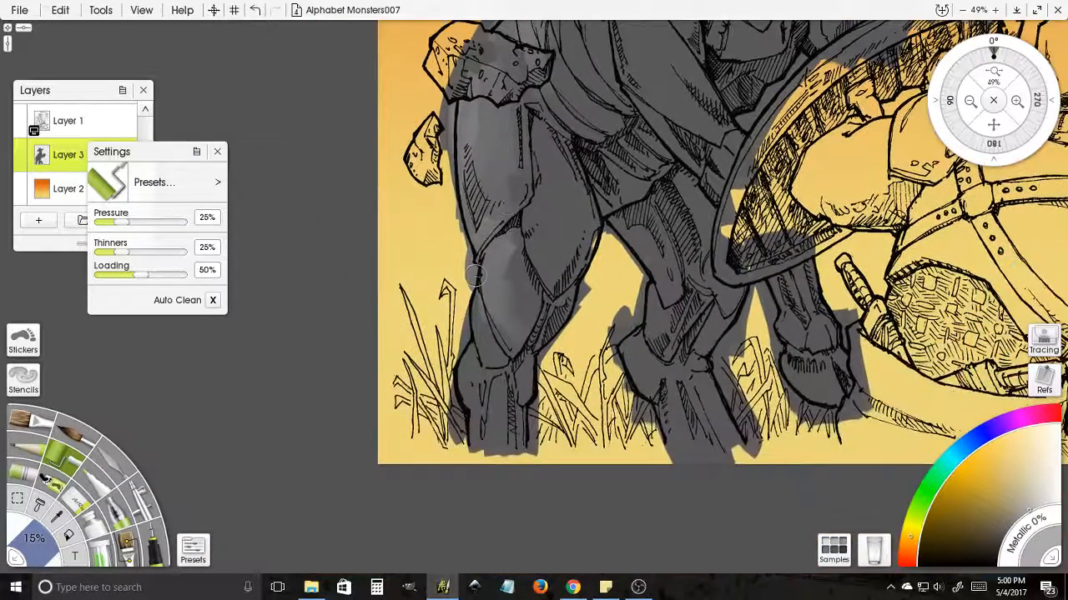
pyautogui.moveTo(457, 385); pyautogui.dragTo(479, 455)
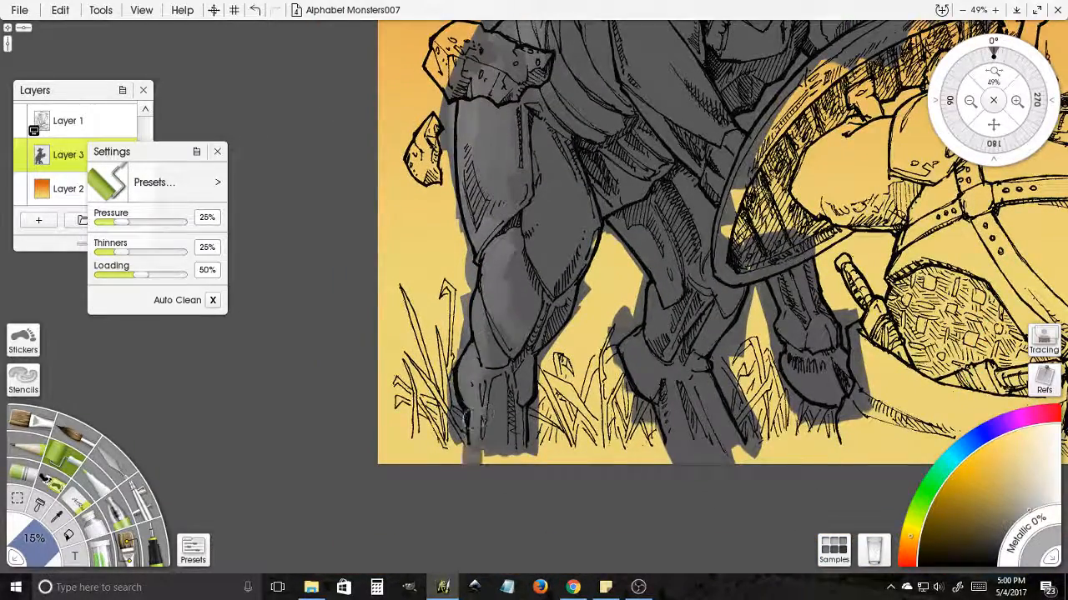
# - Add lighter gray along the monster's long flank muscle and the large scales up the side of its neck
pyautogui.moveTo(659, 243)
pyautogui.mouseDown()
pyautogui.moveTo(577, 334)
pyautogui.moveTo(607, 458)
pyautogui.mouseUp()
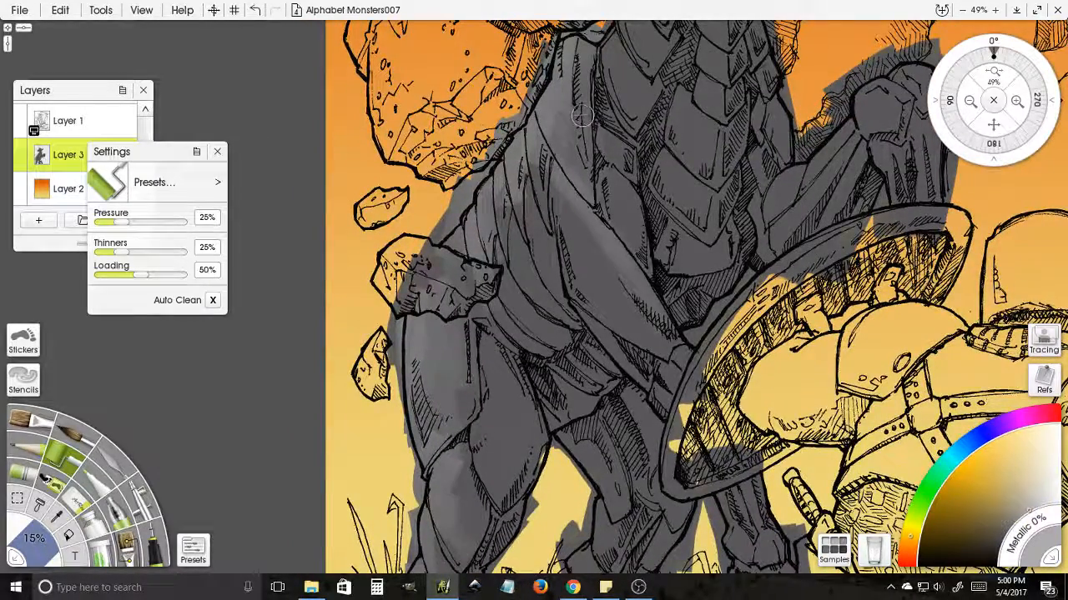
pyautogui.moveTo(581, 117); pyautogui.dragTo(628, 278)
pyautogui.moveTo(640, 215)
pyautogui.mouseDown()
pyautogui.moveTo(667, 164)
pyautogui.moveTo(654, 244)
pyautogui.moveTo(670, 227)
pyautogui.mouseUp()
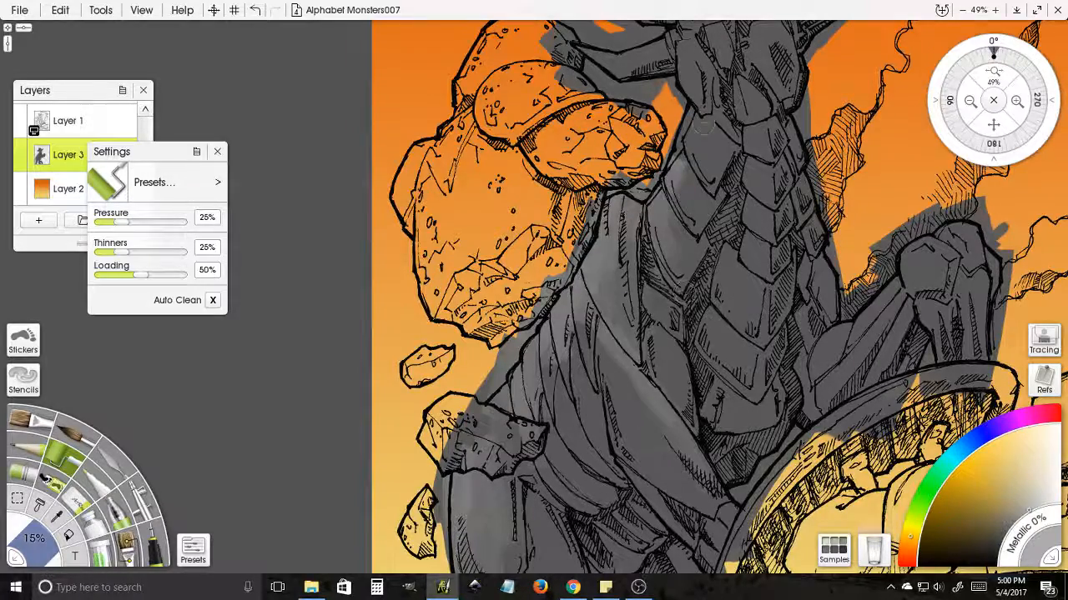
pyautogui.moveTo(705, 99)
pyautogui.mouseDown()
pyautogui.moveTo(684, 174)
pyautogui.moveTo(699, 189)
pyautogui.moveTo(632, 253)
pyautogui.moveTo(624, 292)
pyautogui.mouseUp()
pyautogui.moveTo(655, 375)
pyautogui.mouseDown()
pyautogui.moveTo(637, 401)
pyautogui.moveTo(637, 379)
pyautogui.mouseUp()
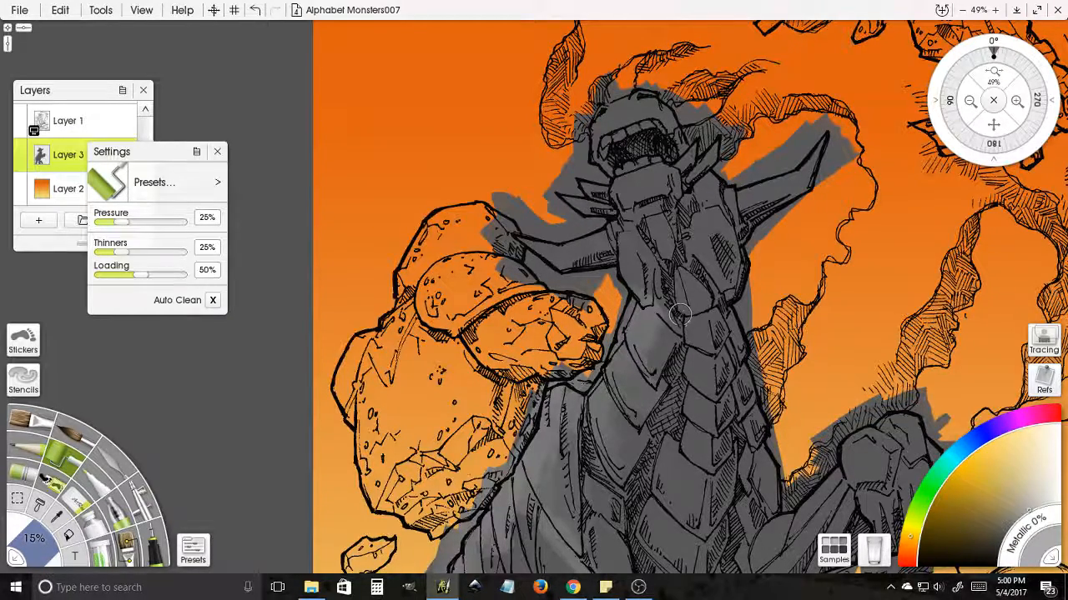
# - Lighten the monster's throat and head, then its raised arm and fist with soft gray strokes
pyautogui.moveTo(683, 304); pyautogui.dragTo(685, 322)
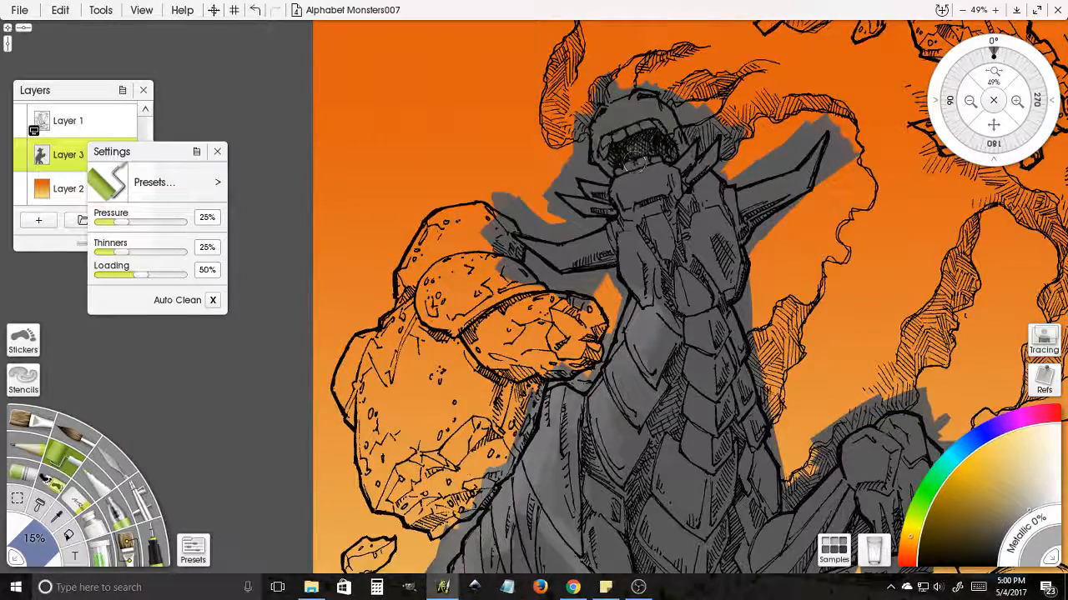
pyautogui.moveTo(625, 139)
pyautogui.mouseDown()
pyautogui.moveTo(603, 117)
pyautogui.moveTo(650, 120)
pyautogui.moveTo(646, 83)
pyautogui.moveTo(701, 156)
pyautogui.moveTo(695, 171)
pyautogui.moveTo(612, 102)
pyautogui.mouseUp()
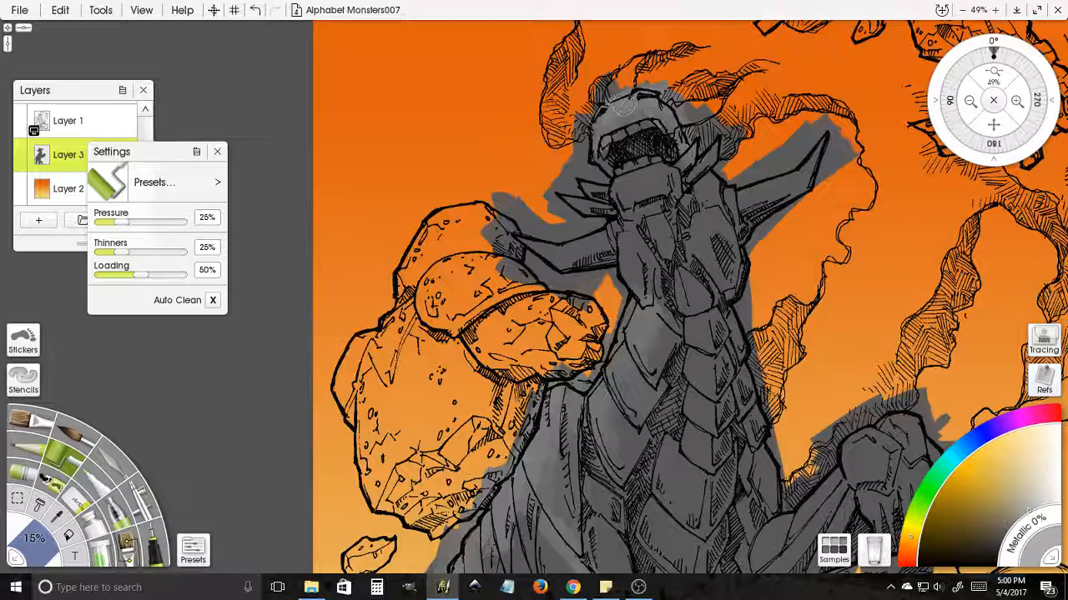
pyautogui.moveTo(602, 164)
pyautogui.mouseDown()
pyautogui.moveTo(709, 171)
pyautogui.moveTo(730, 204)
pyautogui.moveTo(730, 255)
pyautogui.moveTo(742, 269)
pyautogui.moveTo(723, 313)
pyautogui.moveTo(761, 473)
pyautogui.moveTo(744, 435)
pyautogui.moveTo(775, 446)
pyautogui.moveTo(771, 492)
pyautogui.moveTo(755, 477)
pyautogui.moveTo(688, 317)
pyautogui.mouseUp()
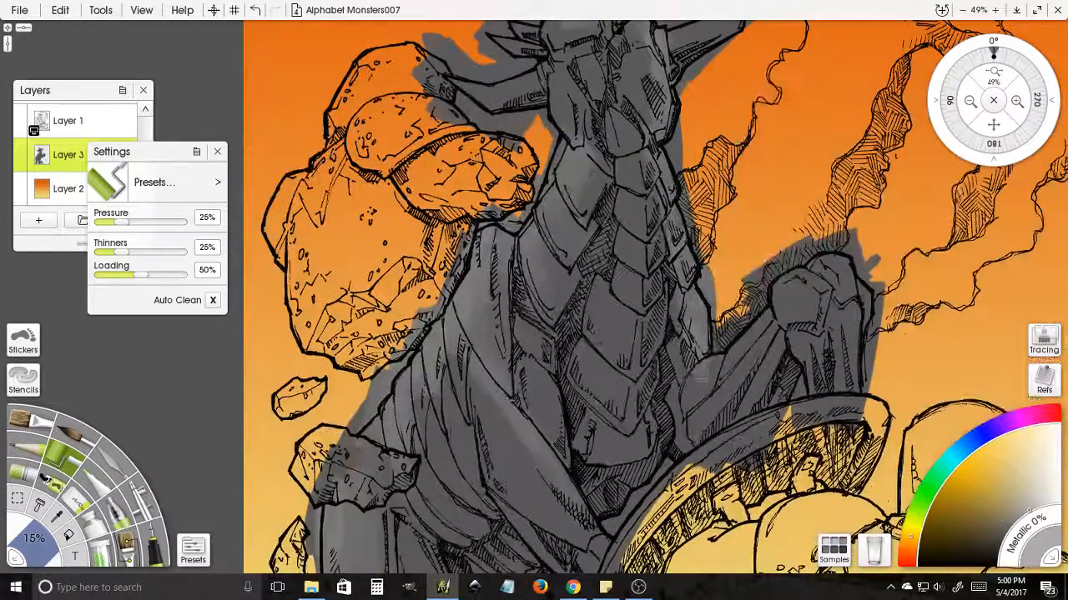
pyautogui.moveTo(779, 303)
pyautogui.mouseDown()
pyautogui.moveTo(803, 279)
pyautogui.moveTo(857, 288)
pyautogui.moveTo(813, 250)
pyautogui.moveTo(841, 269)
pyautogui.moveTo(871, 300)
pyautogui.moveTo(859, 334)
pyautogui.moveTo(850, 327)
pyautogui.moveTo(864, 384)
pyautogui.moveTo(827, 353)
pyautogui.moveTo(701, 392)
pyautogui.moveTo(696, 407)
pyautogui.moveTo(757, 314)
pyautogui.moveTo(677, 388)
pyautogui.moveTo(698, 283)
pyautogui.moveTo(680, 200)
pyautogui.moveTo(638, 338)
pyautogui.mouseUp()
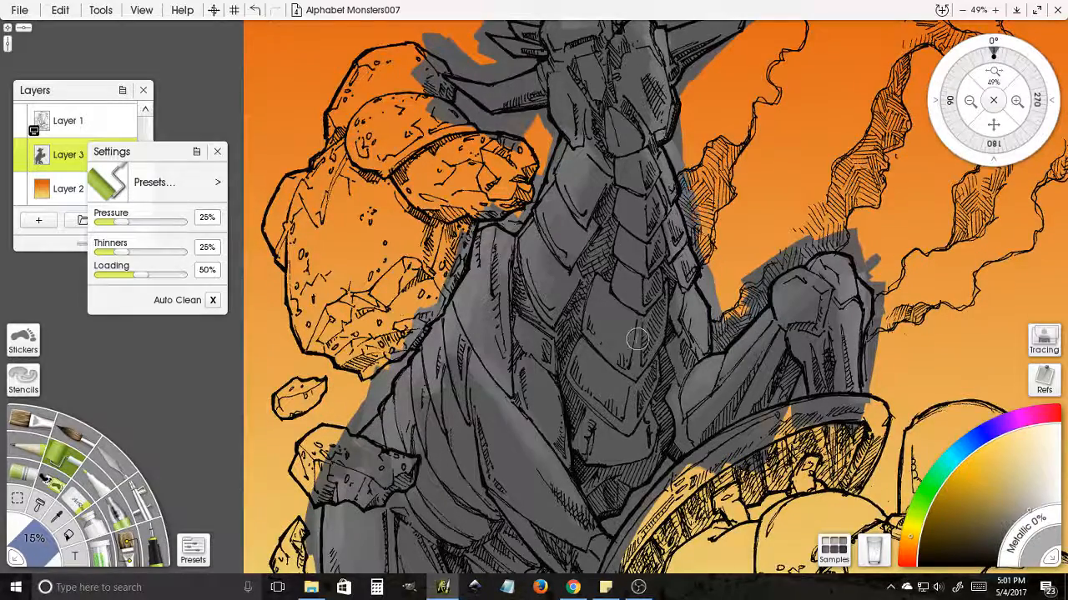
# - Model the monster's middle leg and the rear leg below the shield with lighter gray
pyautogui.scroll(-5, 622, 342)
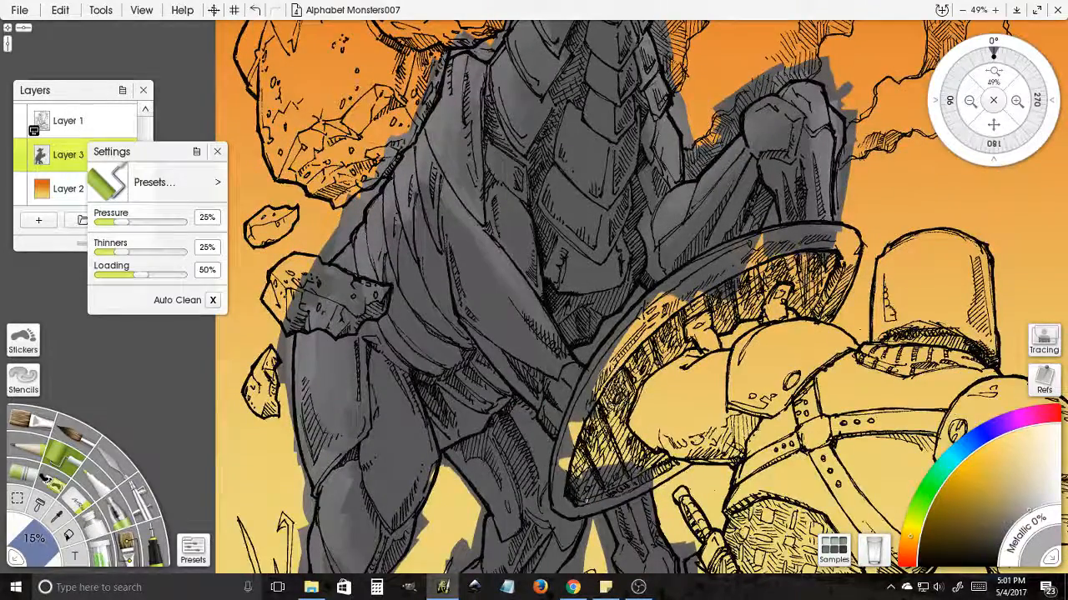
pyautogui.scroll(-3, 599, 373)
pyautogui.moveTo(601, 378)
pyautogui.mouseDown()
pyautogui.moveTo(652, 493)
pyautogui.moveTo(632, 417)
pyautogui.moveTo(637, 461)
pyautogui.moveTo(597, 465)
pyautogui.mouseUp()
pyautogui.moveTo(461, 409); pyautogui.dragTo(420, 402)
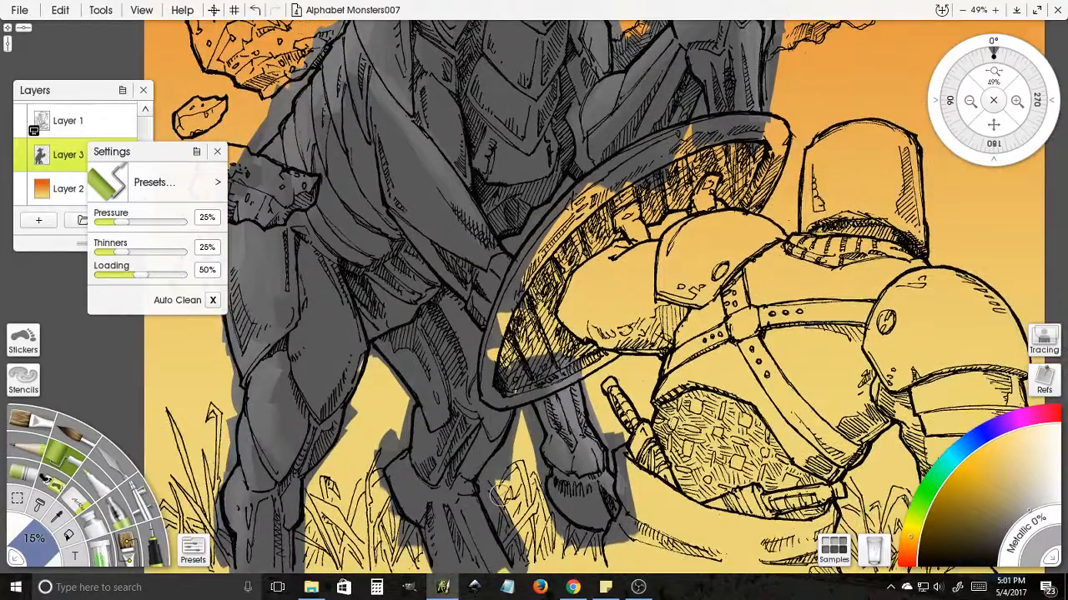
pyautogui.moveTo(500, 495)
pyautogui.mouseDown()
pyautogui.moveTo(516, 364)
pyautogui.moveTo(518, 417)
pyautogui.moveTo(487, 368)
pyautogui.moveTo(524, 460)
pyautogui.moveTo(483, 343)
pyautogui.moveTo(517, 437)
pyautogui.moveTo(460, 374)
pyautogui.moveTo(497, 339)
pyautogui.moveTo(524, 280)
pyautogui.mouseUp()
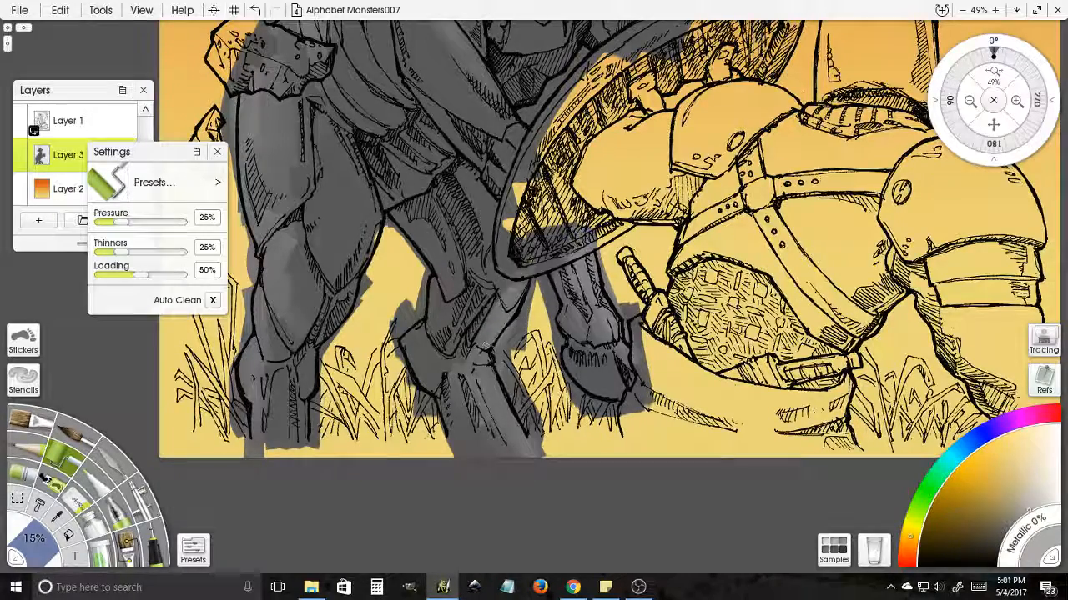
# - Go over the monster's shoulder muscle with another pass of lighter gray
pyautogui.moveTo(492, 342)
pyautogui.mouseDown()
pyautogui.moveTo(517, 311)
pyautogui.moveTo(503, 223)
pyautogui.moveTo(490, 218)
pyautogui.moveTo(524, 250)
pyautogui.moveTo(587, 507)
pyautogui.mouseUp()
pyautogui.moveTo(557, 267); pyautogui.dragTo(596, 392)
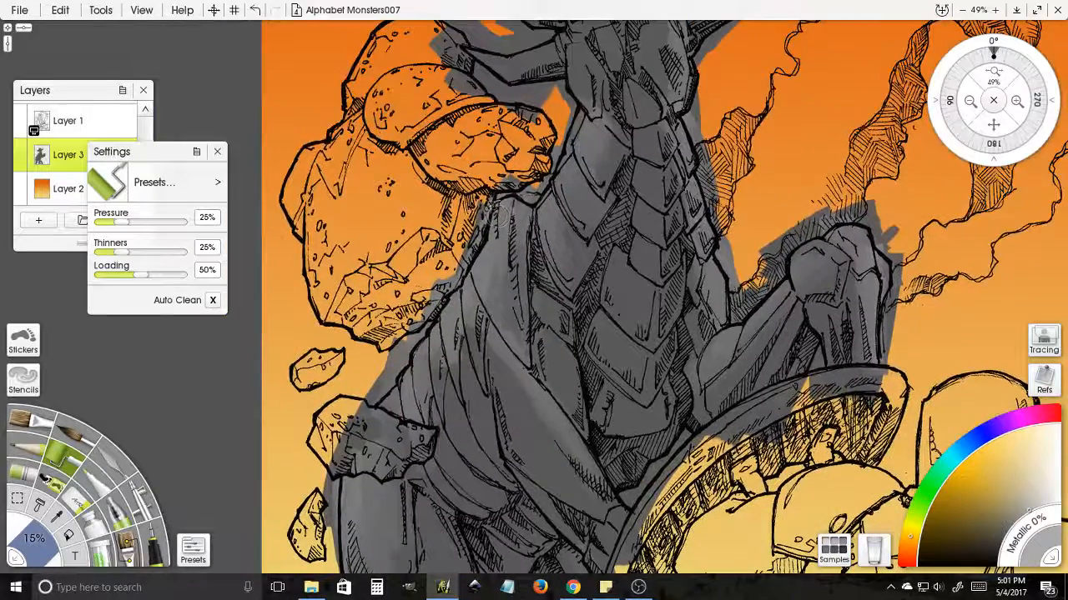
pyautogui.moveTo(485, 228)
pyautogui.mouseDown()
pyautogui.moveTo(497, 233)
pyautogui.moveTo(507, 291)
pyautogui.mouseUp()
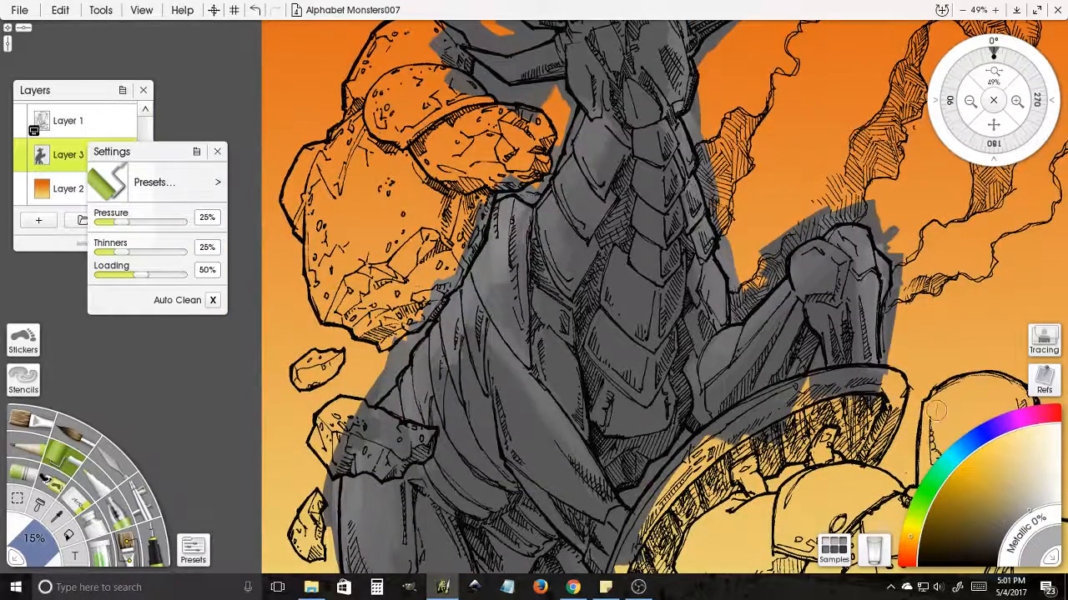
# - Choose a lighter gray, reduce the roller size to 3%, and paint fine highlights down the shoulder muscle
pyautogui.click(1049, 503)
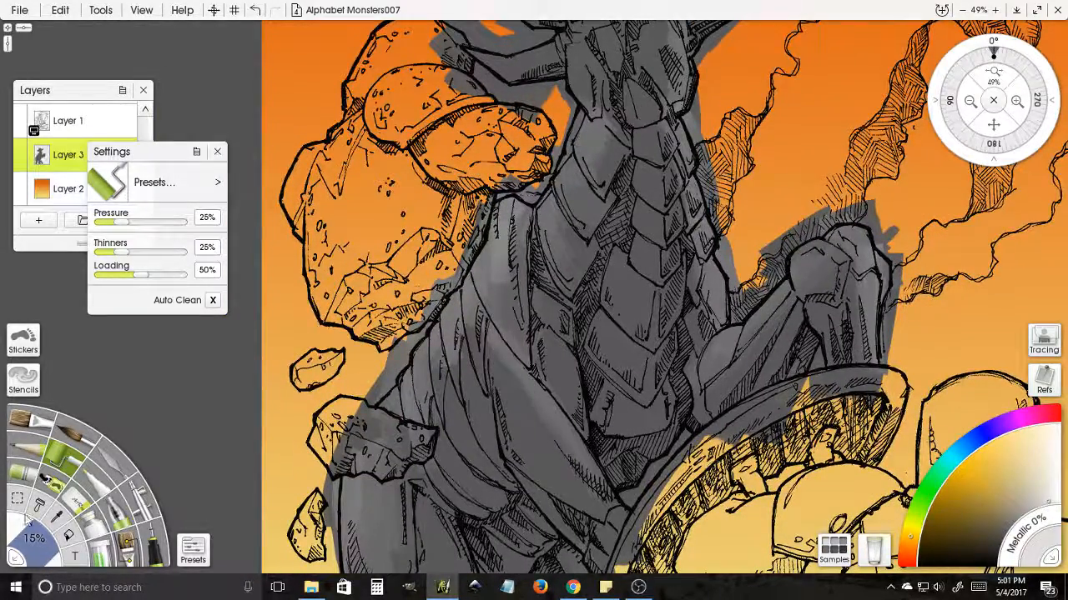
pyautogui.moveTo(47, 544); pyautogui.dragTo(27, 552)
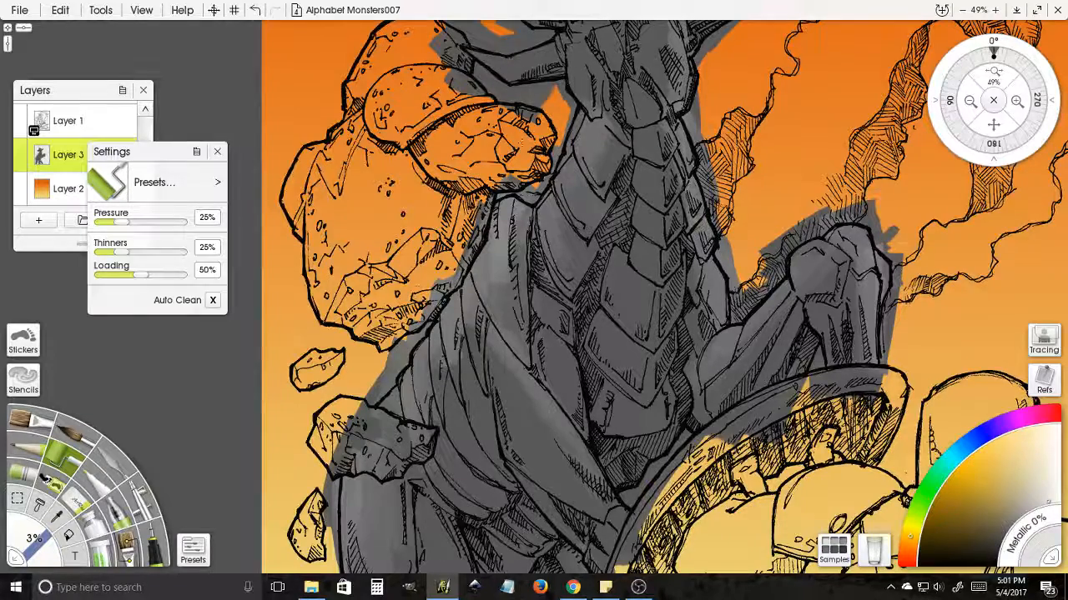
pyautogui.moveTo(532, 193)
pyautogui.mouseDown()
pyautogui.moveTo(499, 198)
pyautogui.moveTo(519, 205)
pyautogui.moveTo(511, 257)
pyautogui.mouseUp()
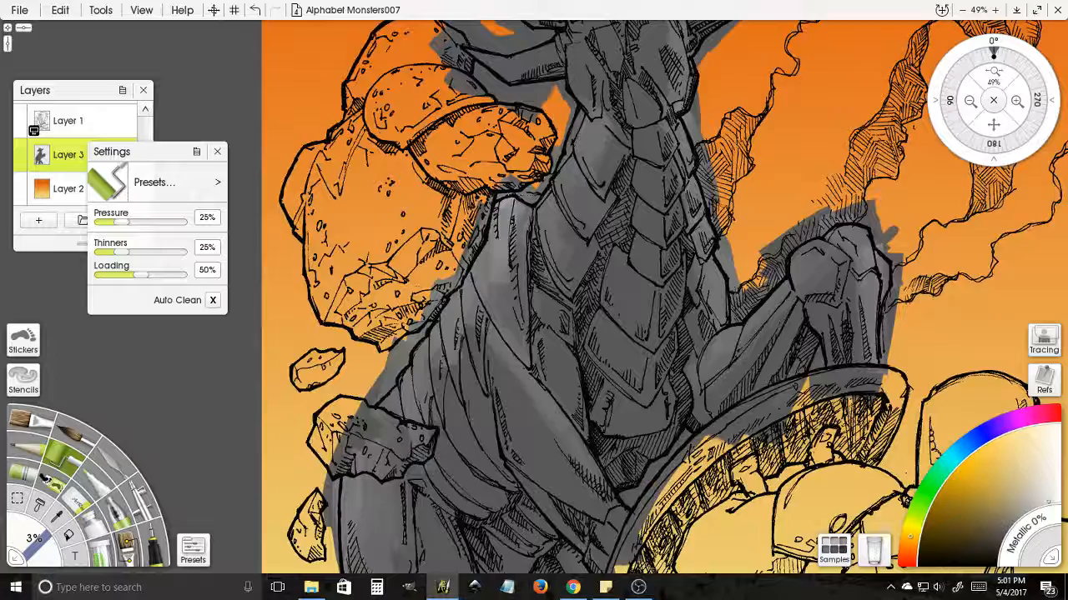
pyautogui.moveTo(506, 207)
pyautogui.mouseDown()
pyautogui.moveTo(503, 284)
pyautogui.moveTo(517, 204)
pyautogui.moveTo(510, 274)
pyautogui.moveTo(481, 292)
pyautogui.moveTo(506, 335)
pyautogui.mouseUp()
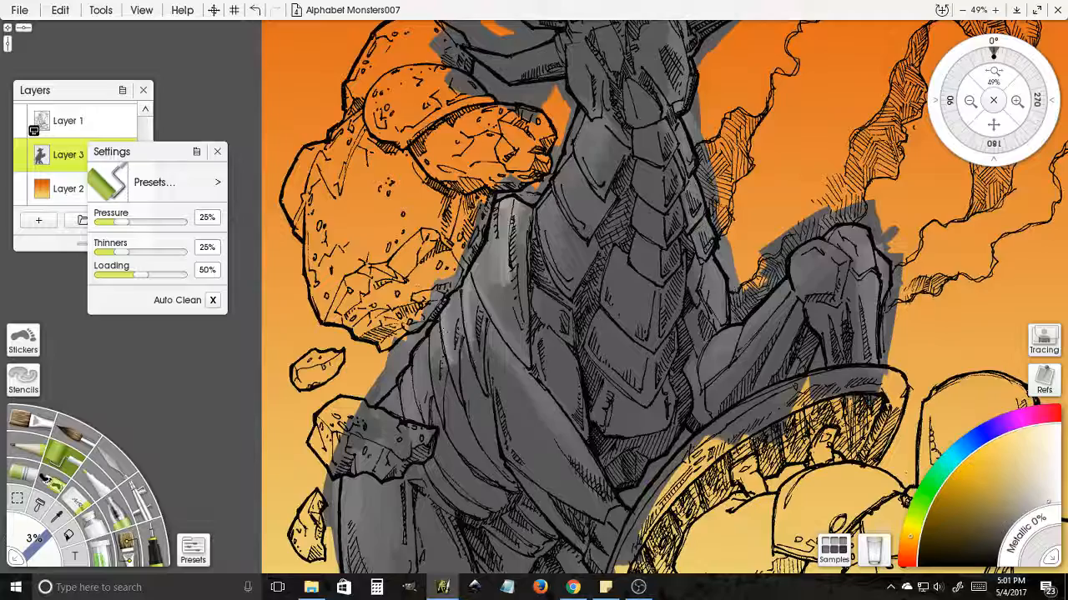
# - Paint thin light gray highlights along the rib folds on the monster's flank and on the thigh and knee below
pyautogui.moveTo(434, 351); pyautogui.dragTo(445, 425)
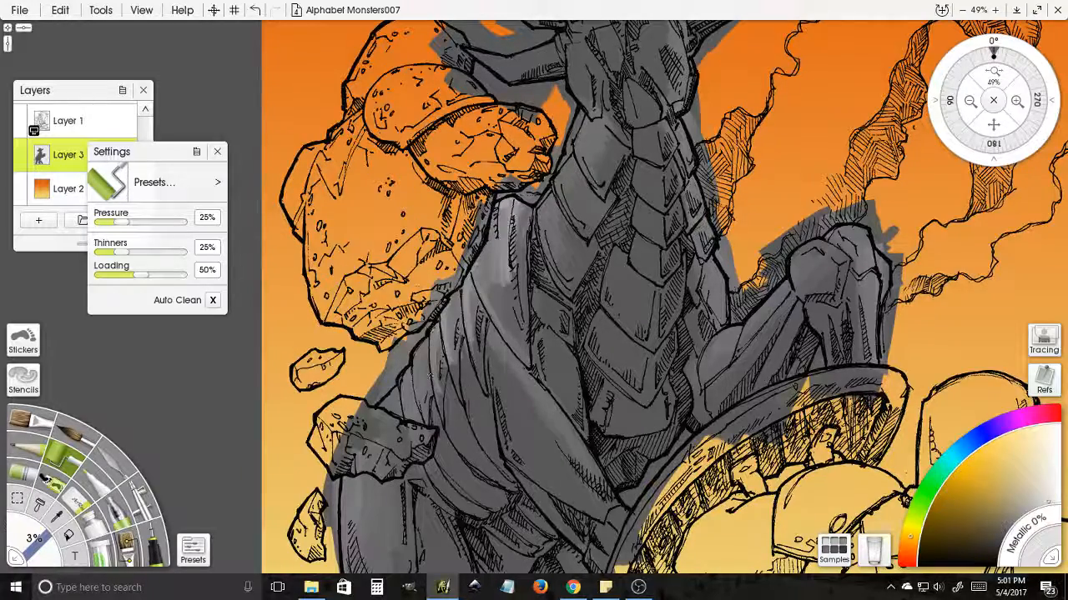
pyautogui.moveTo(433, 384); pyautogui.dragTo(444, 419)
pyautogui.moveTo(414, 367)
pyautogui.mouseDown()
pyautogui.moveTo(424, 344)
pyautogui.moveTo(428, 419)
pyautogui.mouseUp()
pyautogui.moveTo(470, 350)
pyautogui.mouseDown()
pyautogui.moveTo(482, 249)
pyautogui.moveTo(417, 281)
pyautogui.moveTo(418, 308)
pyautogui.moveTo(397, 304)
pyautogui.mouseUp()
pyautogui.moveTo(362, 384)
pyautogui.mouseDown()
pyautogui.moveTo(359, 430)
pyautogui.moveTo(355, 265)
pyautogui.moveTo(347, 322)
pyautogui.mouseUp()
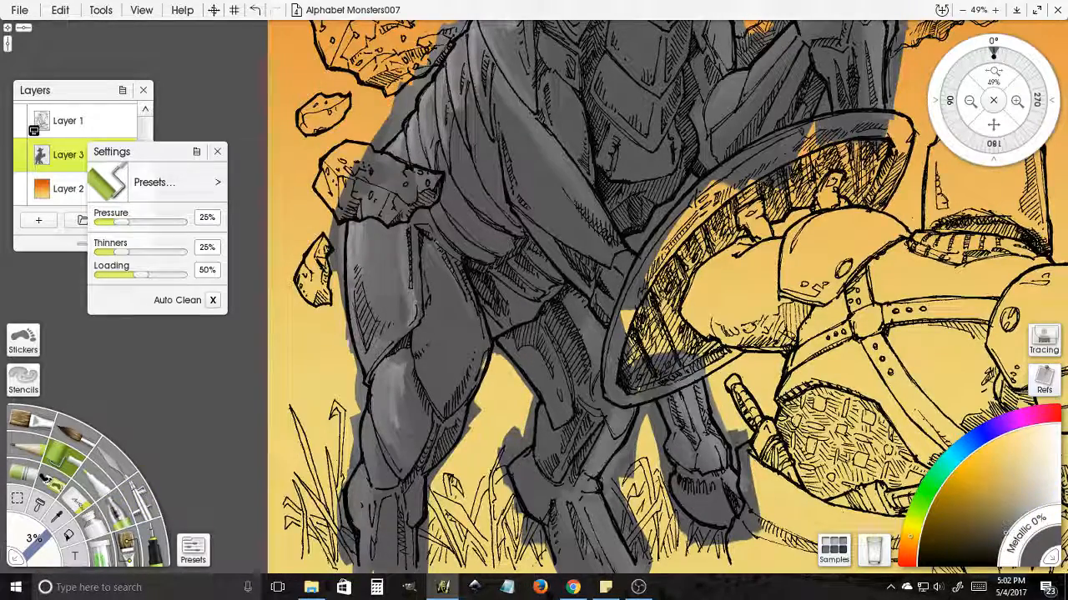
# - Sample the leg's gray, pick a lighter tint of it, and paint thin highlights on the lower foreleg and the middle leg's joint
pyautogui.keyDown('alt'); pyautogui.click(421, 351); pyautogui.keyUp('alt')
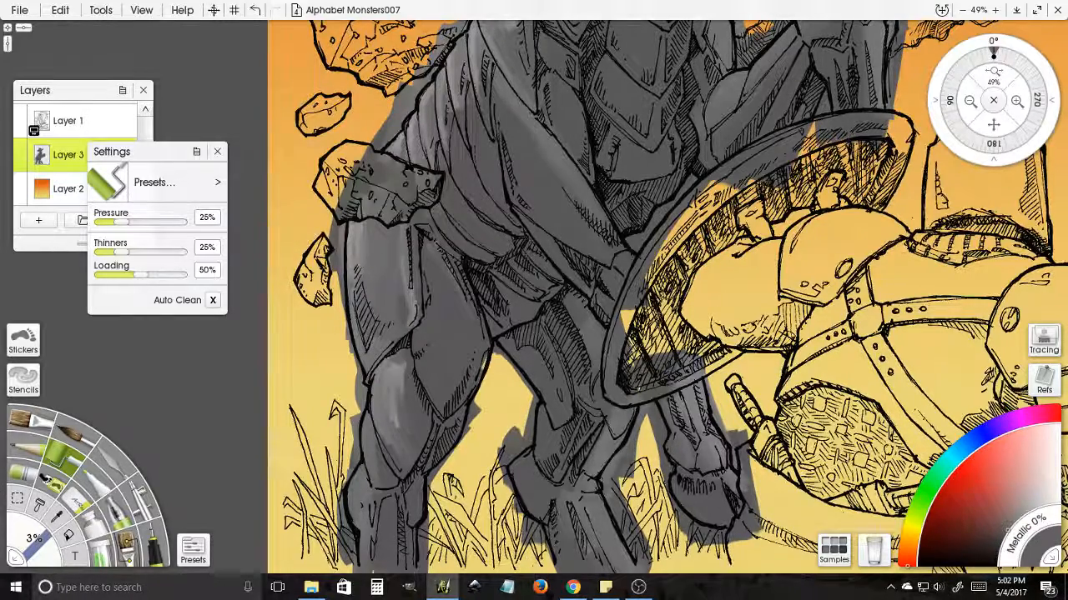
pyautogui.moveTo(1019, 521); pyautogui.dragTo(1025, 512)
pyautogui.moveTo(361, 438); pyautogui.dragTo(391, 301)
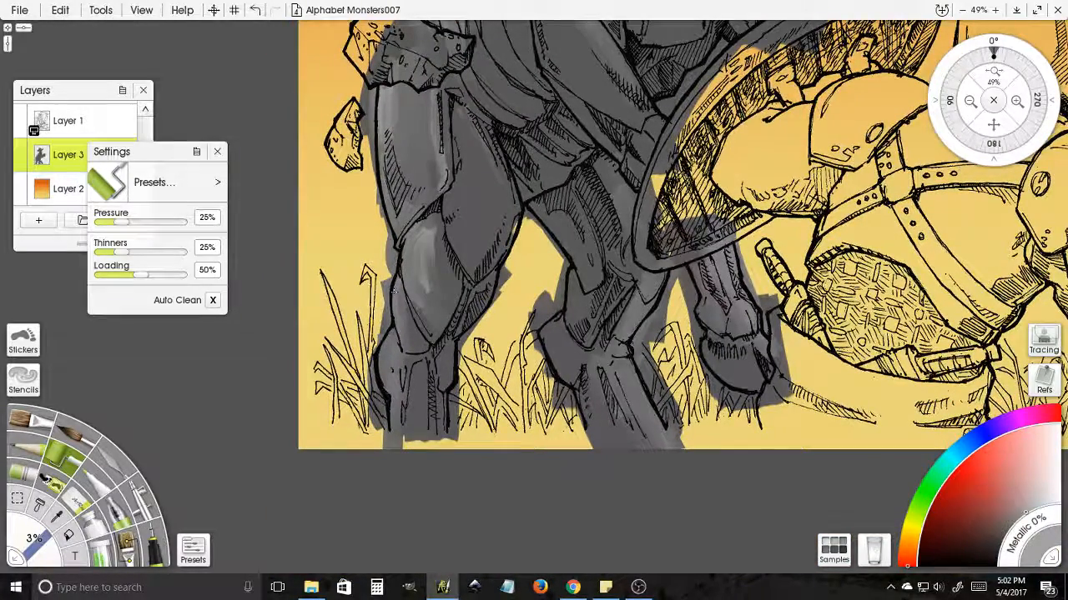
pyautogui.moveTo(398, 282); pyautogui.dragTo(392, 315)
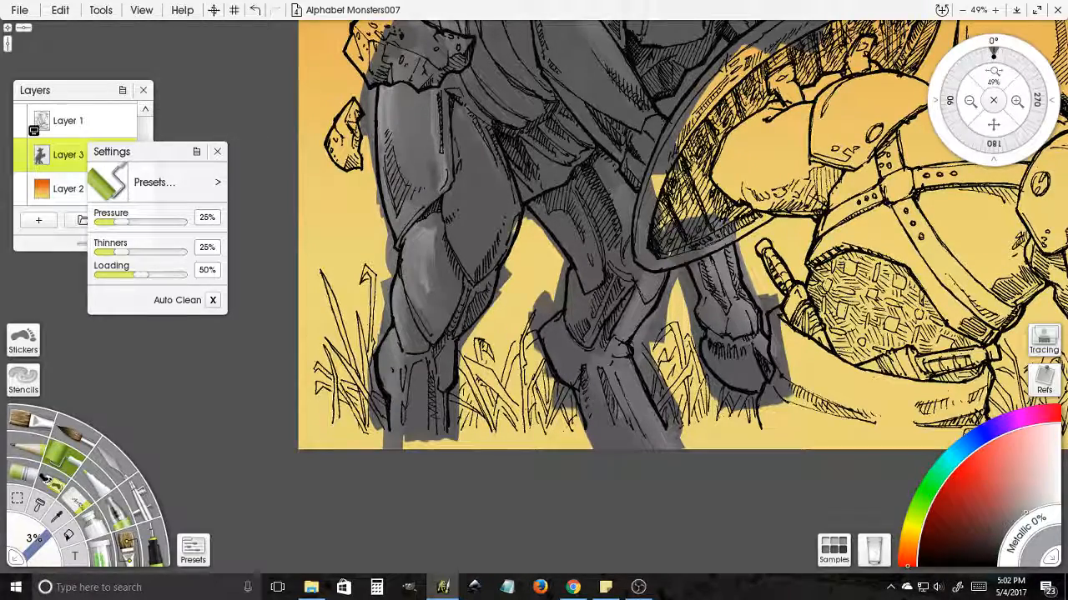
pyautogui.moveTo(396, 370); pyautogui.dragTo(396, 405)
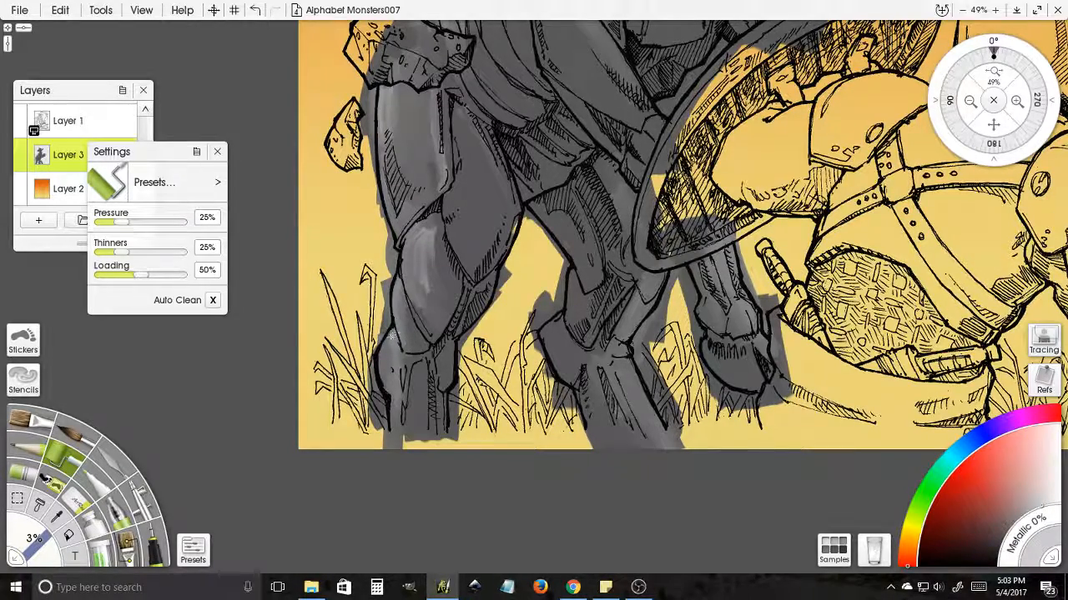
pyautogui.moveTo(392, 335); pyautogui.dragTo(395, 357)
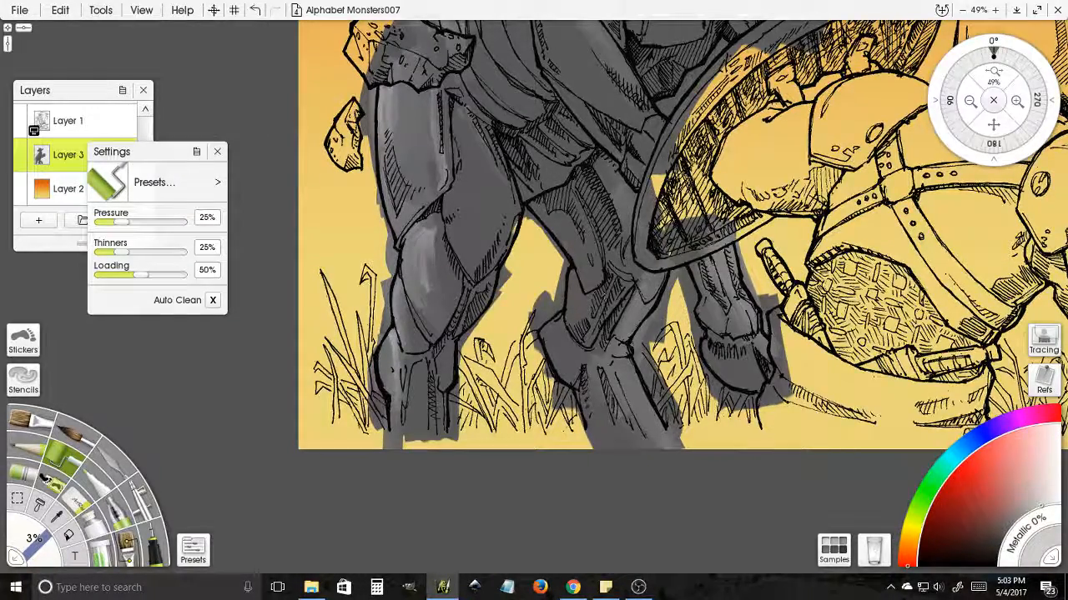
pyautogui.moveTo(570, 296)
pyautogui.mouseDown()
pyautogui.moveTo(573, 268)
pyautogui.moveTo(568, 318)
pyautogui.mouseUp()
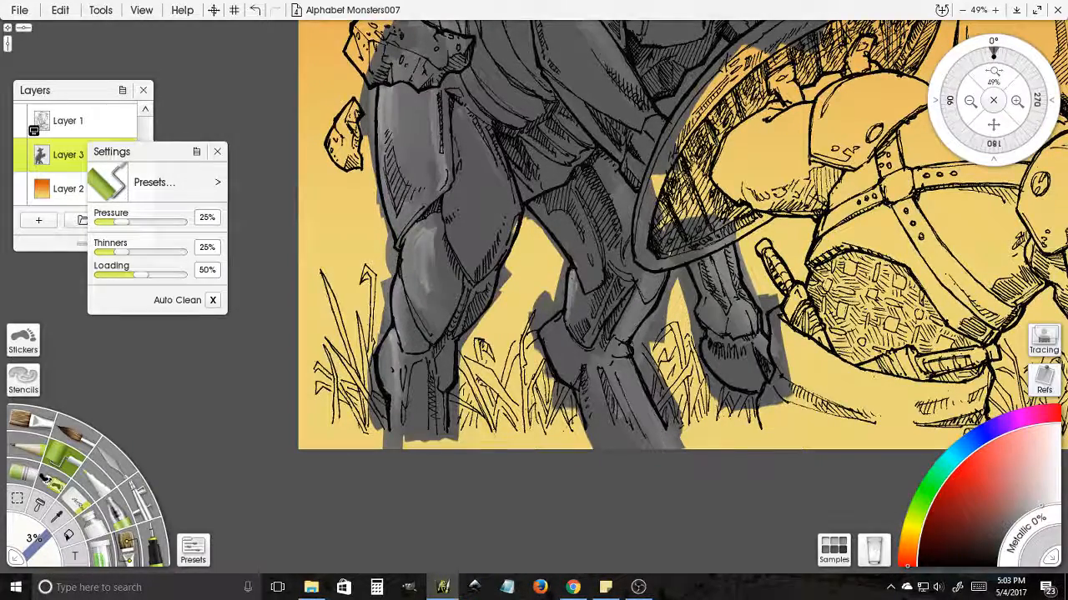
pyautogui.moveTo(574, 271)
pyautogui.mouseDown()
pyautogui.moveTo(543, 328)
pyautogui.moveTo(563, 310)
pyautogui.moveTo(567, 381)
pyautogui.mouseUp()
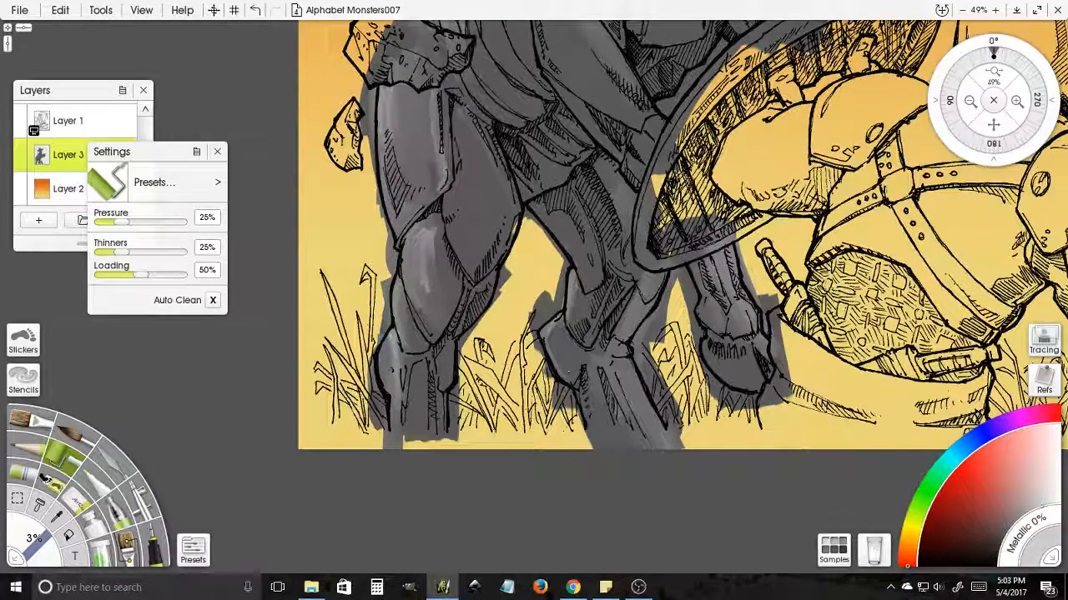
# - Paint a thin light gray highlight along the long diagonal muscle on the monster's flank
pyautogui.moveTo(574, 151); pyautogui.dragTo(577, 376)
pyautogui.moveTo(578, 243); pyautogui.dragTo(589, 351)
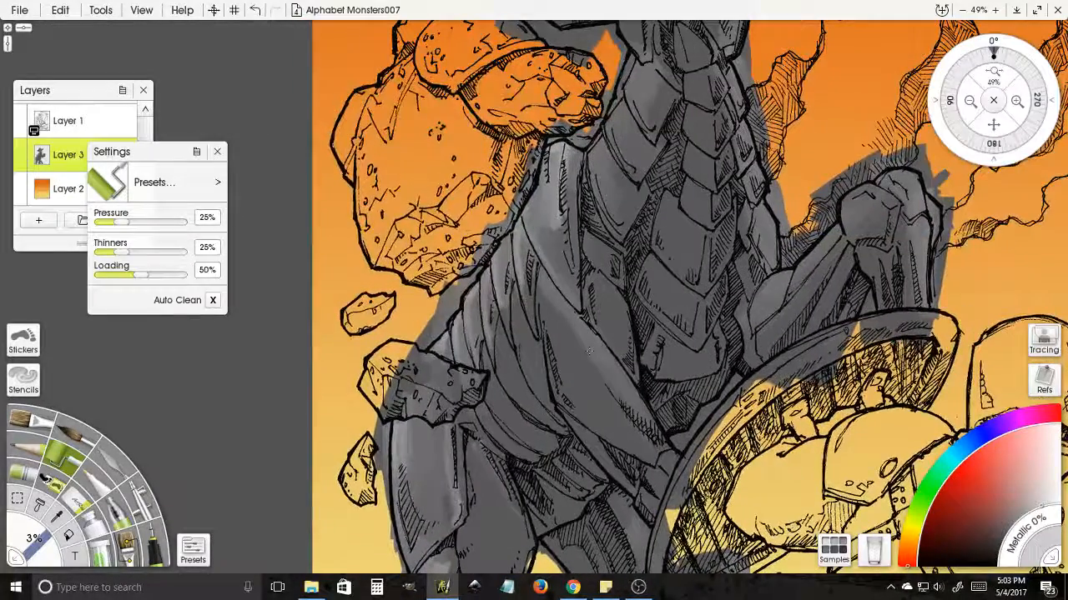
pyautogui.moveTo(561, 312); pyautogui.dragTo(602, 357)
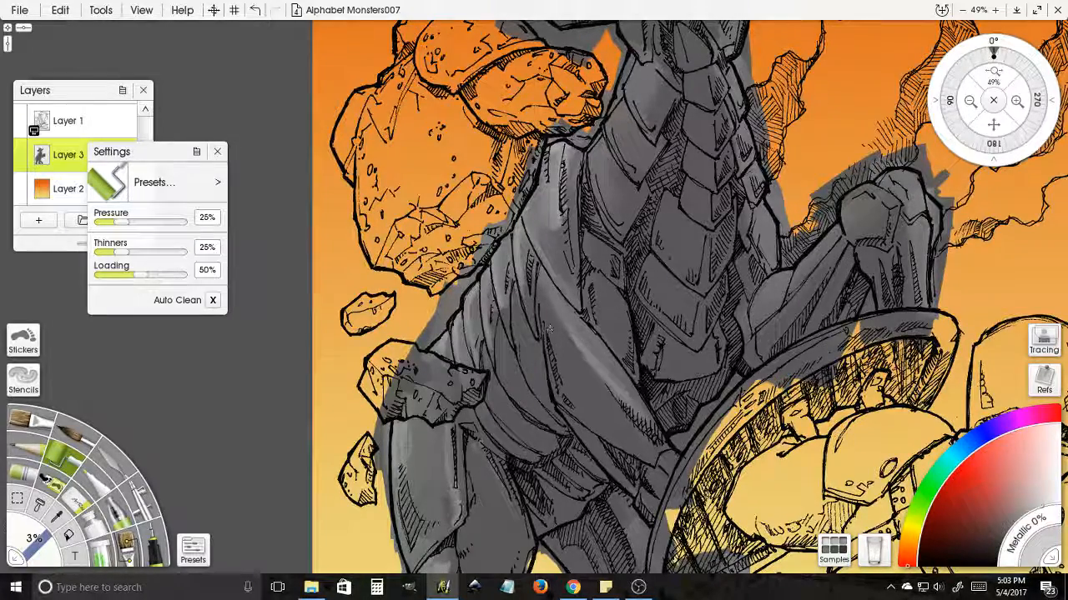
# - Paint thin light gray highlights on the narrow rib folds beside the long diagonal muscle on the monster's flank
pyautogui.moveTo(546, 304); pyautogui.dragTo(552, 378)
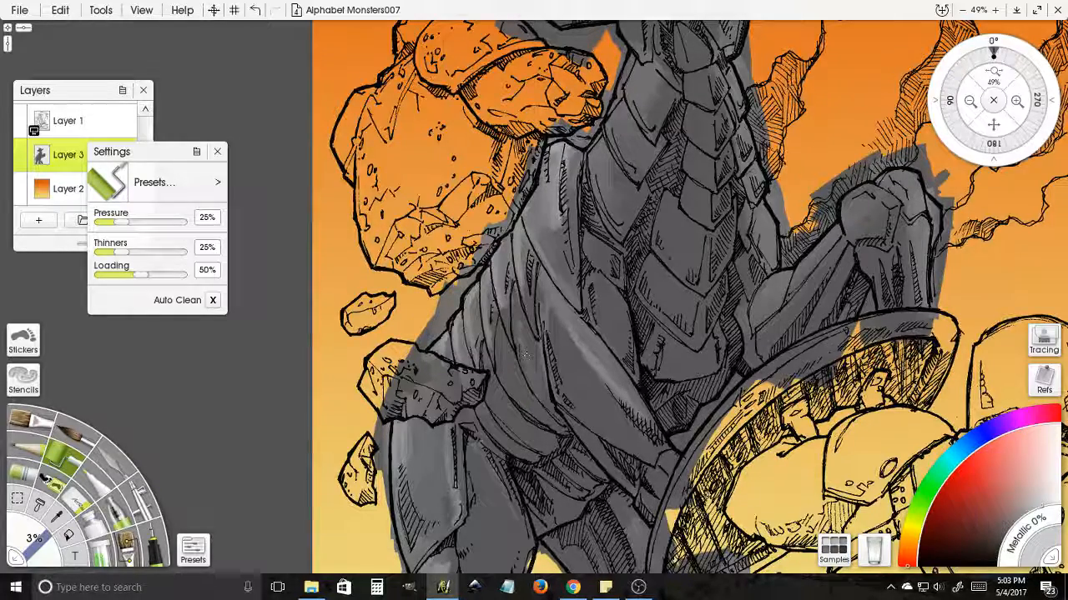
pyautogui.moveTo(510, 322)
pyautogui.mouseDown()
pyautogui.moveTo(516, 349)
pyautogui.moveTo(496, 375)
pyautogui.moveTo(515, 399)
pyautogui.mouseUp()
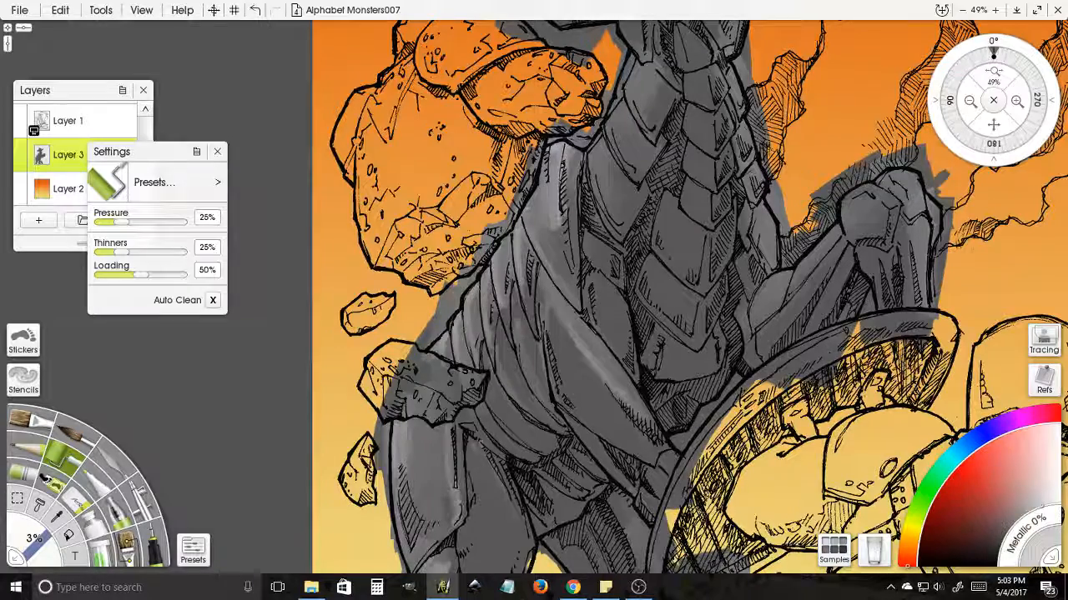
pyautogui.moveTo(499, 321); pyautogui.dragTo(504, 347)
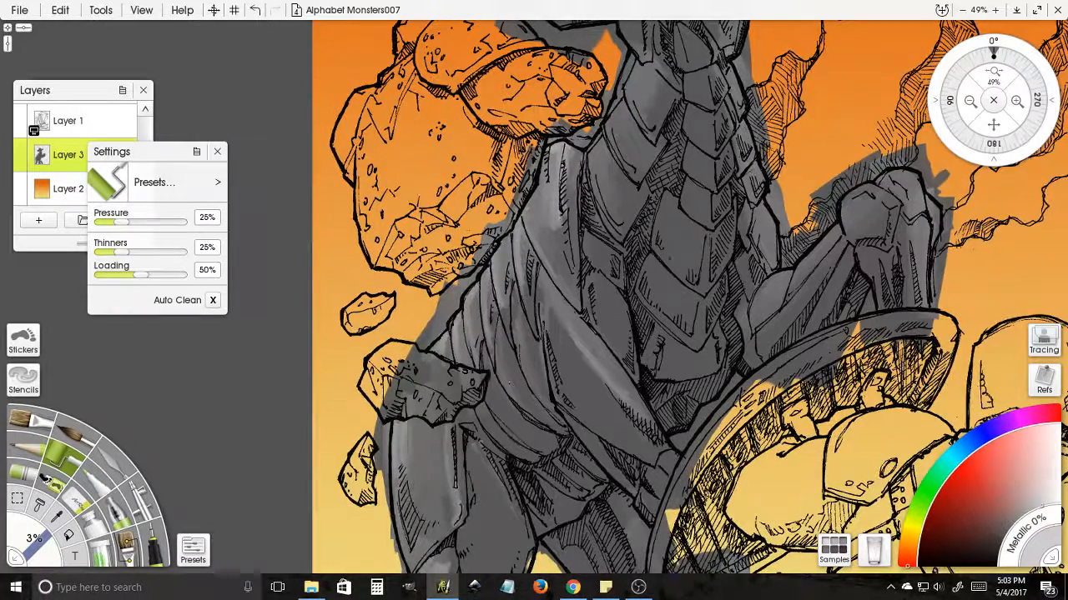
# - Paint thin light gray highlights along the edges of the large overlapping scales on the shoulder side of the neck
pyautogui.moveTo(509, 384); pyautogui.dragTo(518, 475)
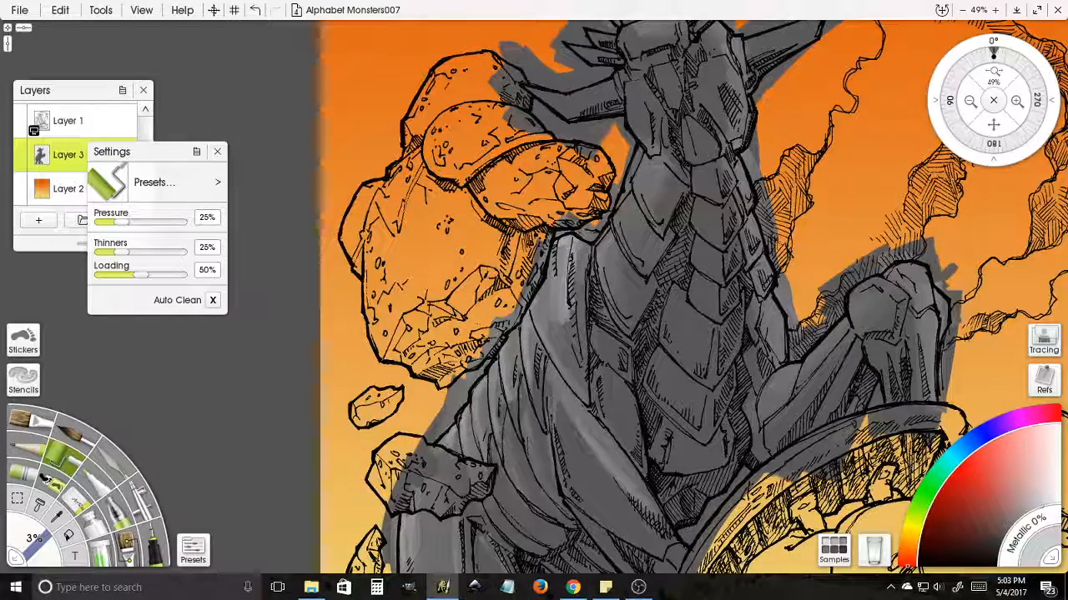
pyautogui.moveTo(598, 273)
pyautogui.mouseDown()
pyautogui.moveTo(624, 324)
pyautogui.moveTo(621, 314)
pyautogui.mouseUp()
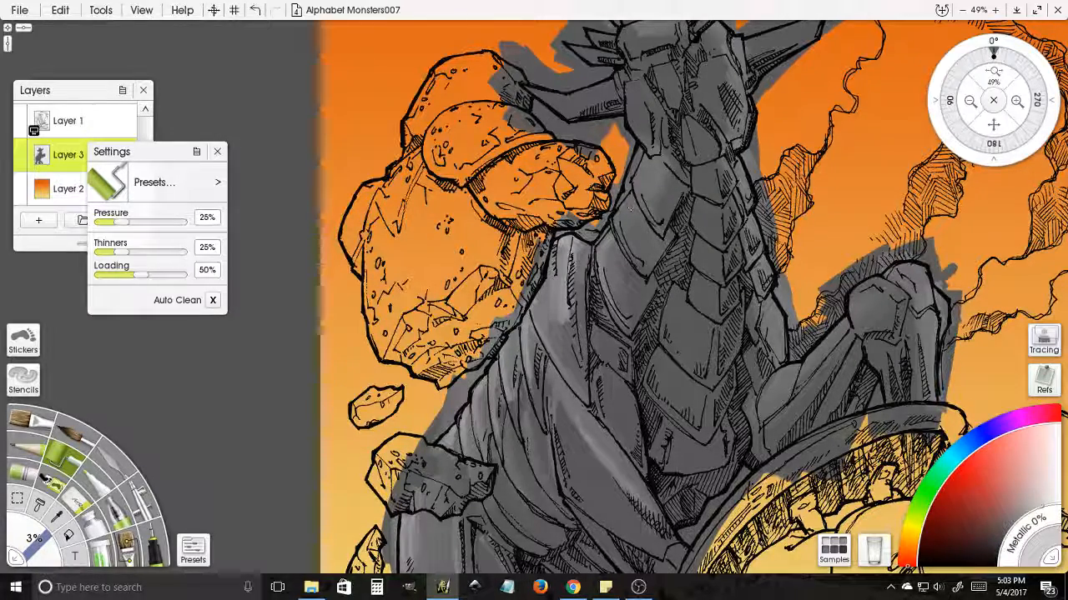
pyautogui.moveTo(619, 219); pyautogui.dragTo(641, 262)
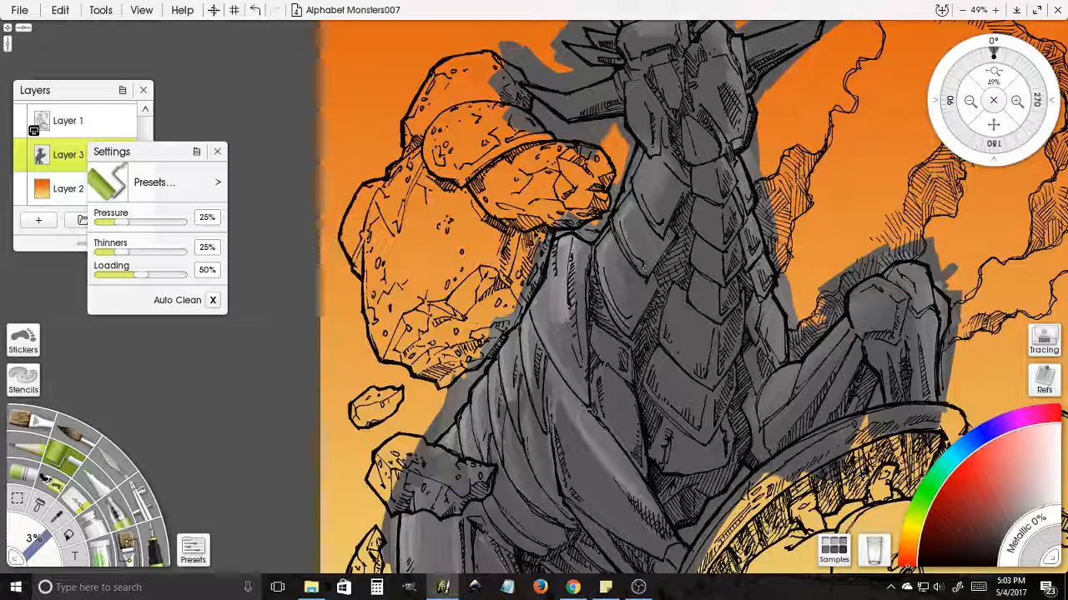
pyautogui.moveTo(615, 220); pyautogui.dragTo(625, 243)
pyautogui.moveTo(625, 195); pyautogui.dragTo(643, 231)
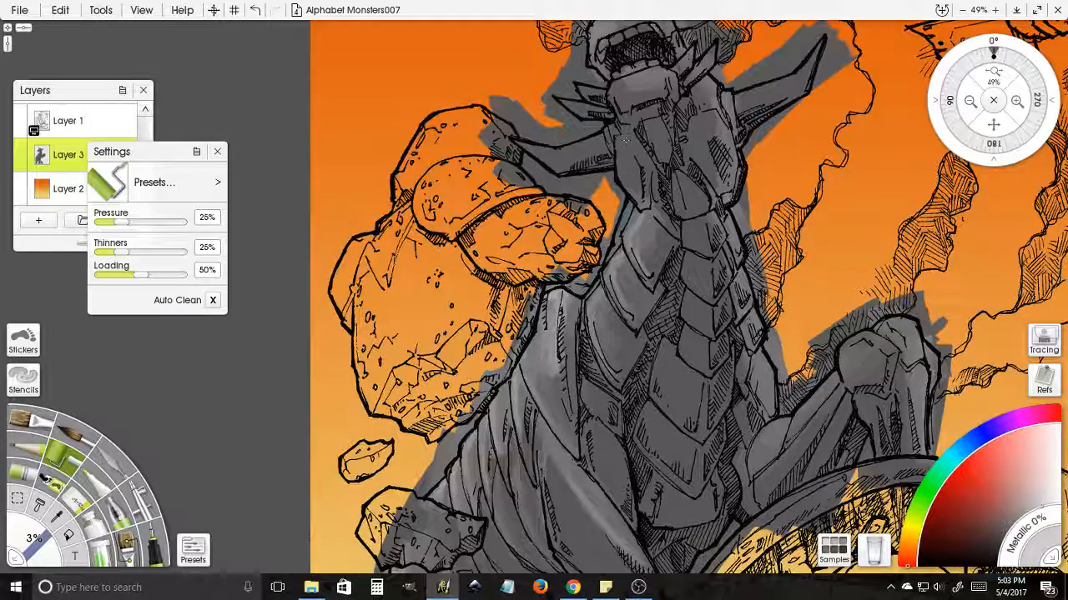
# - Paint thin light gray highlights on the monster's throat and jaw muscles and beside the spikes at the jaw
pyautogui.moveTo(620, 174); pyautogui.dragTo(617, 142)
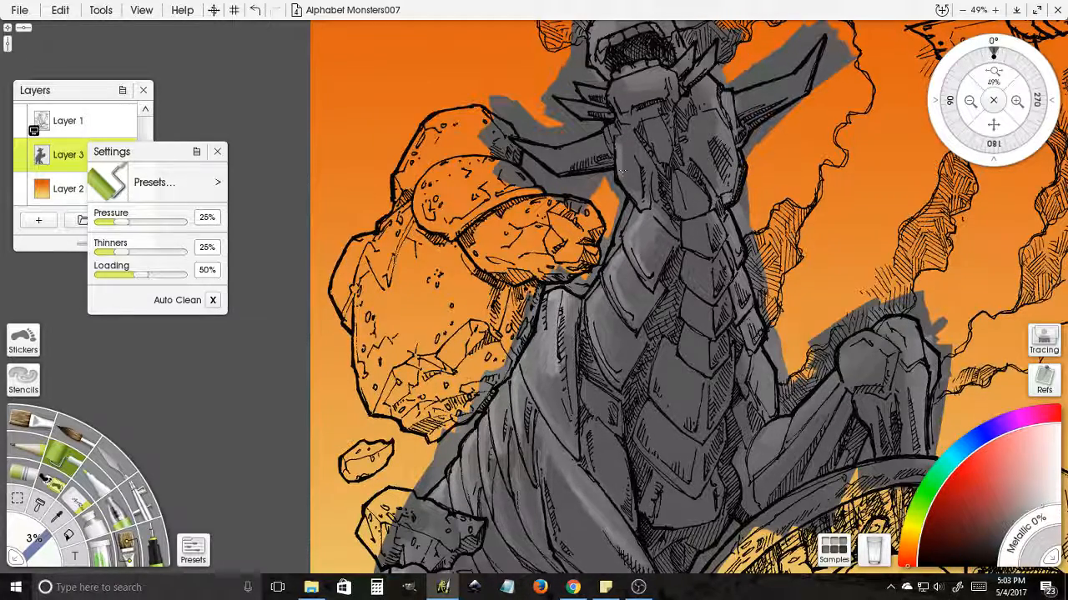
pyautogui.moveTo(621, 172)
pyautogui.mouseDown()
pyautogui.moveTo(619, 152)
pyautogui.moveTo(632, 199)
pyautogui.mouseUp()
pyautogui.moveTo(719, 108)
pyautogui.mouseDown()
pyautogui.moveTo(734, 159)
pyautogui.moveTo(727, 256)
pyautogui.mouseUp()
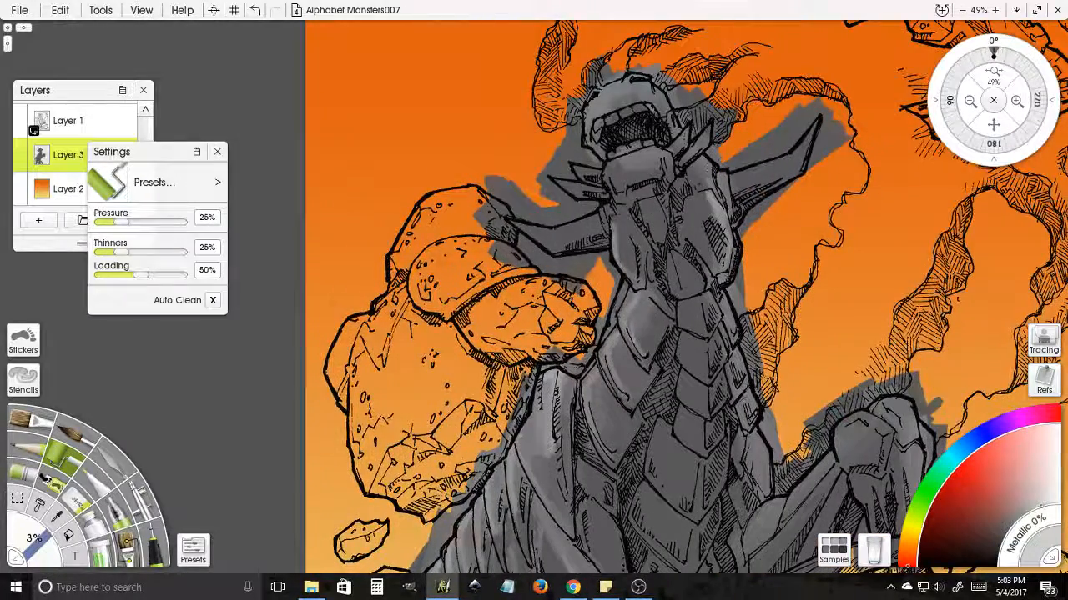
pyautogui.moveTo(700, 153)
pyautogui.mouseDown()
pyautogui.moveTo(711, 178)
pyautogui.moveTo(713, 169)
pyautogui.mouseUp()
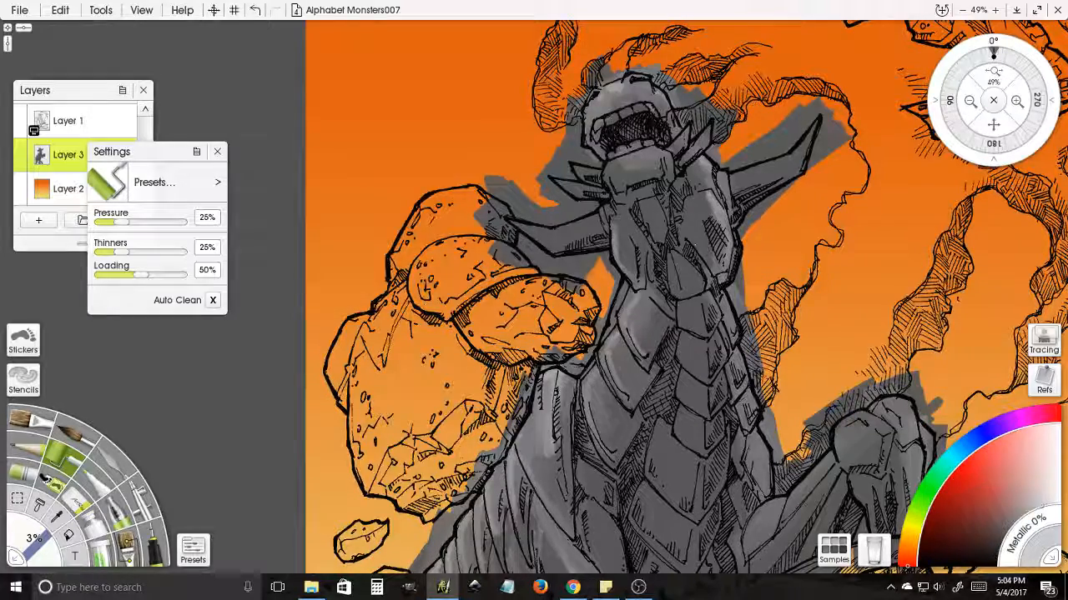
# - Paint light gray highlights on the knuckles of the raised fist and on the upper plates down the neck's center
pyautogui.moveTo(643, 368); pyautogui.dragTo(564, 224)
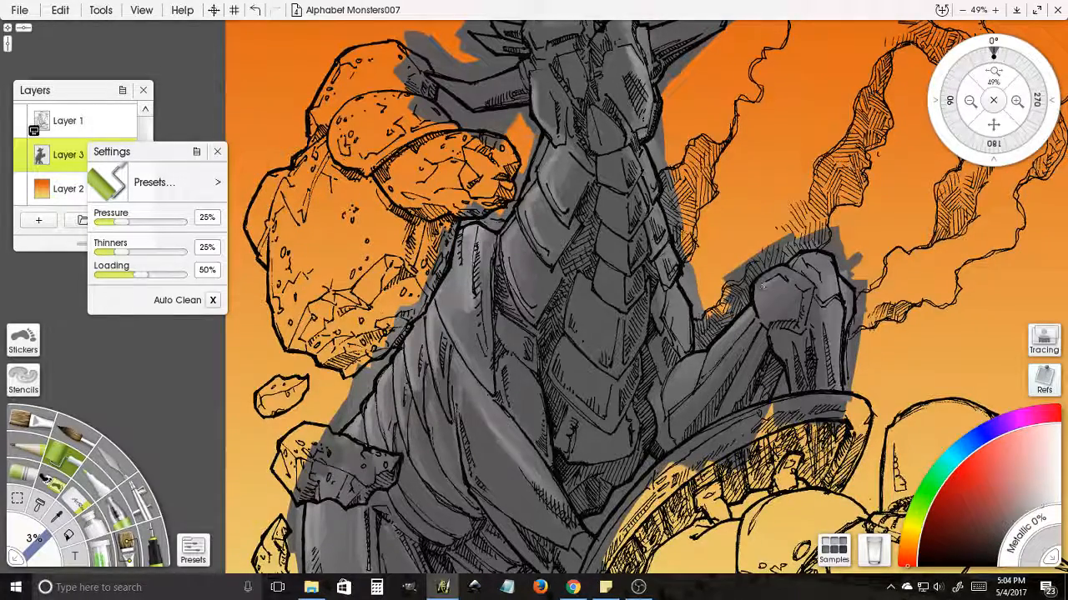
pyautogui.moveTo(763, 286)
pyautogui.mouseDown()
pyautogui.moveTo(788, 292)
pyautogui.moveTo(783, 281)
pyautogui.moveTo(832, 271)
pyautogui.moveTo(850, 296)
pyautogui.mouseUp()
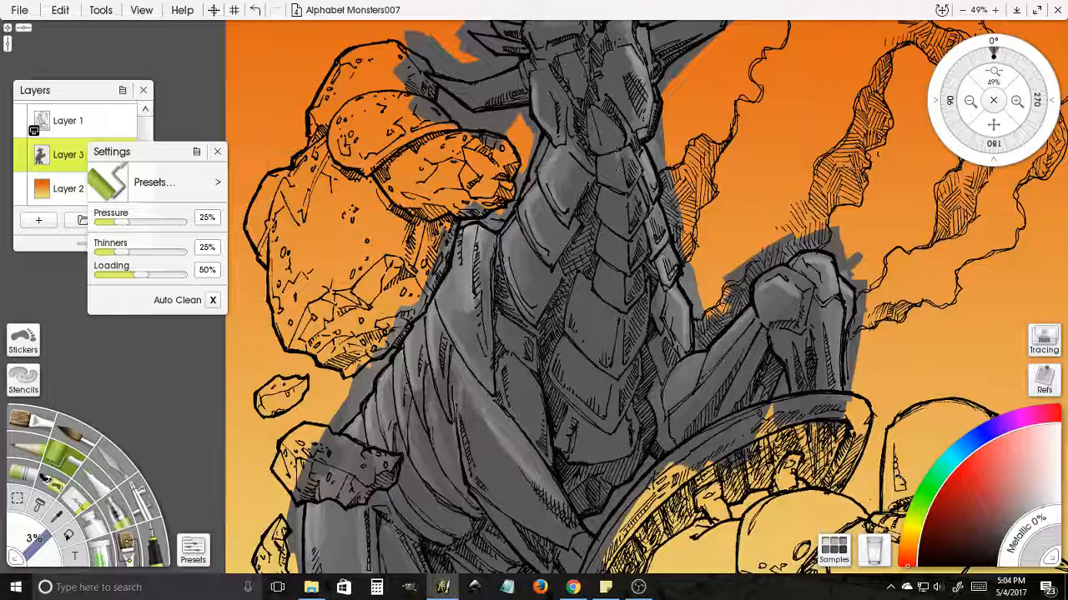
pyautogui.moveTo(619, 166); pyautogui.dragTo(628, 194)
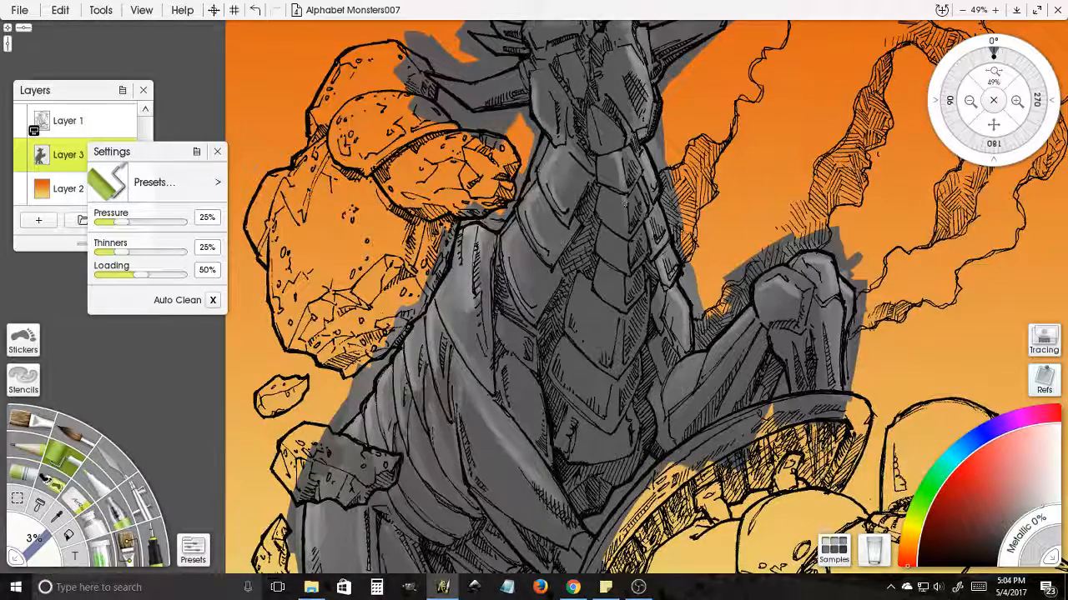
pyautogui.moveTo(623, 198); pyautogui.dragTo(626, 261)
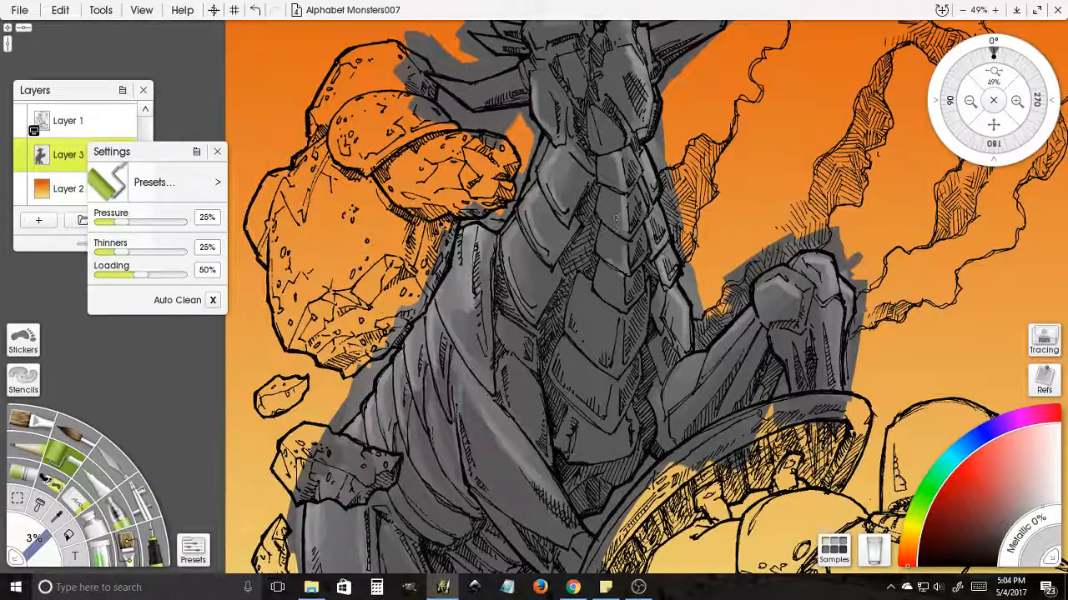
pyautogui.moveTo(629, 279)
pyautogui.mouseDown()
pyautogui.moveTo(619, 359)
pyautogui.moveTo(591, 368)
pyautogui.moveTo(618, 369)
pyautogui.moveTo(606, 250)
pyautogui.mouseUp()
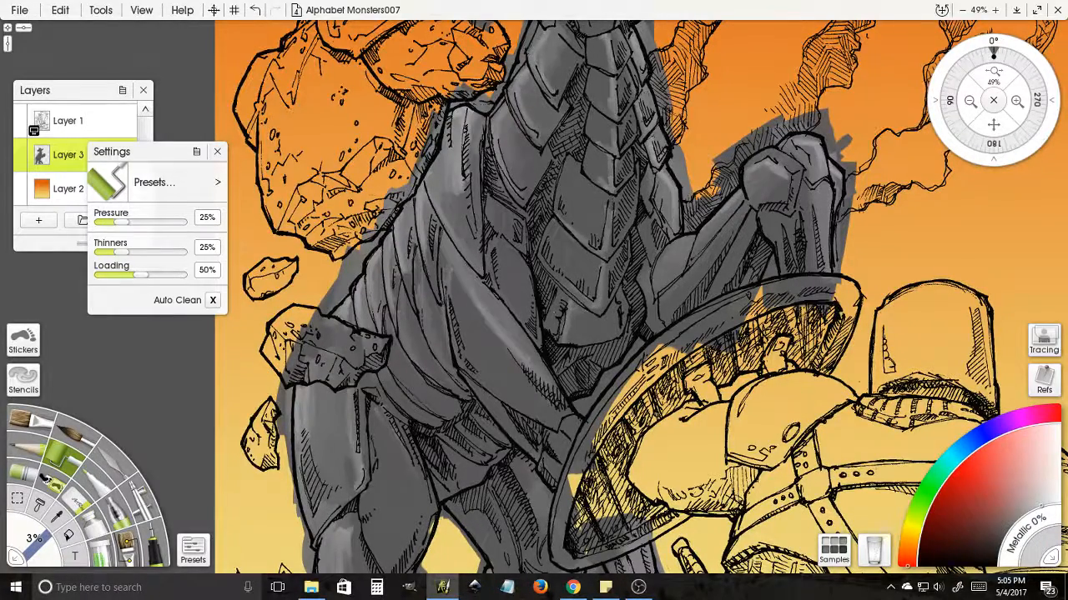
# - Choose a darker gray, enlarge the roller to 10%, and shade the shadowed areas along the neck and chest plates
pyautogui.moveTo(573, 416); pyautogui.dragTo(555, 305)
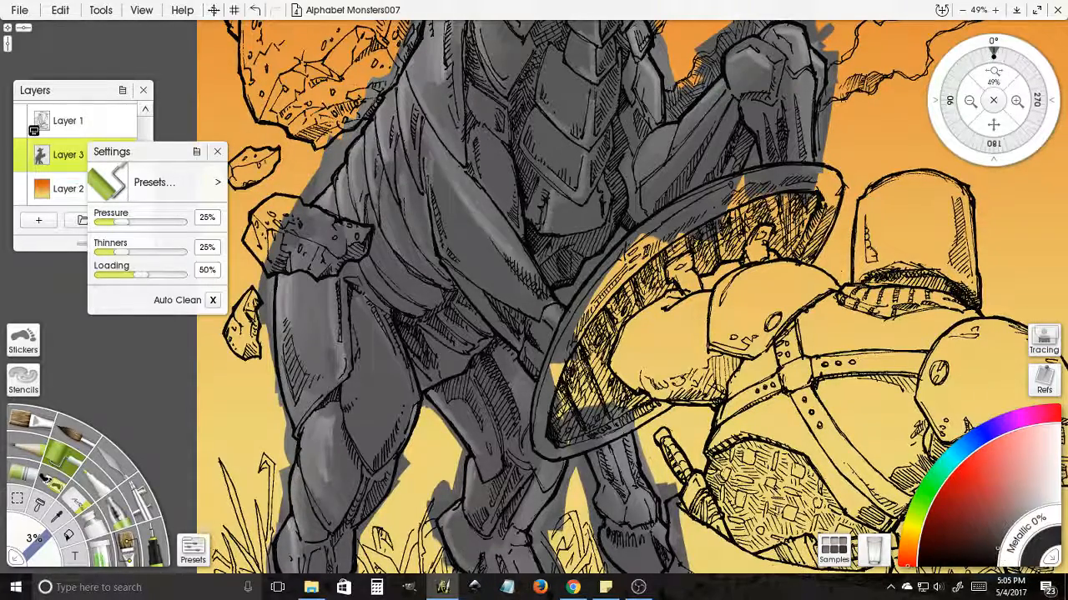
pyautogui.moveTo(43, 547); pyautogui.dragTo(55, 520)
pyautogui.scroll(3, 517, 109)
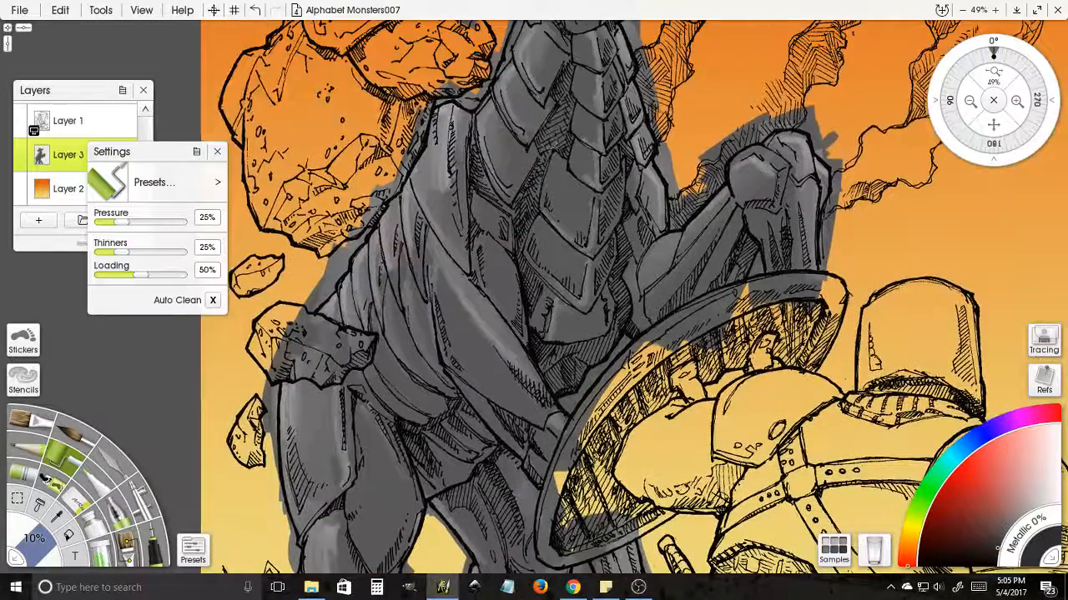
pyautogui.moveTo(574, 107)
pyautogui.mouseDown()
pyautogui.moveTo(552, 131)
pyautogui.moveTo(552, 111)
pyautogui.moveTo(563, 129)
pyautogui.moveTo(571, 123)
pyautogui.moveTo(536, 170)
pyautogui.moveTo(528, 215)
pyautogui.moveTo(555, 353)
pyautogui.moveTo(630, 165)
pyautogui.mouseUp()
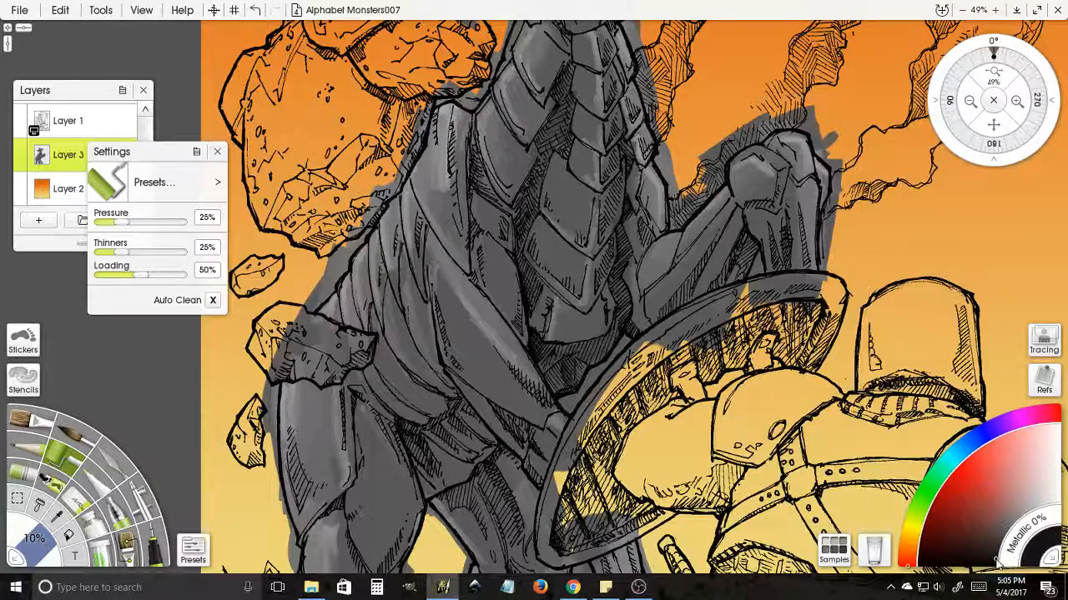
pyautogui.moveTo(614, 227)
pyautogui.mouseDown()
pyautogui.moveTo(626, 254)
pyautogui.moveTo(616, 280)
pyautogui.mouseUp()
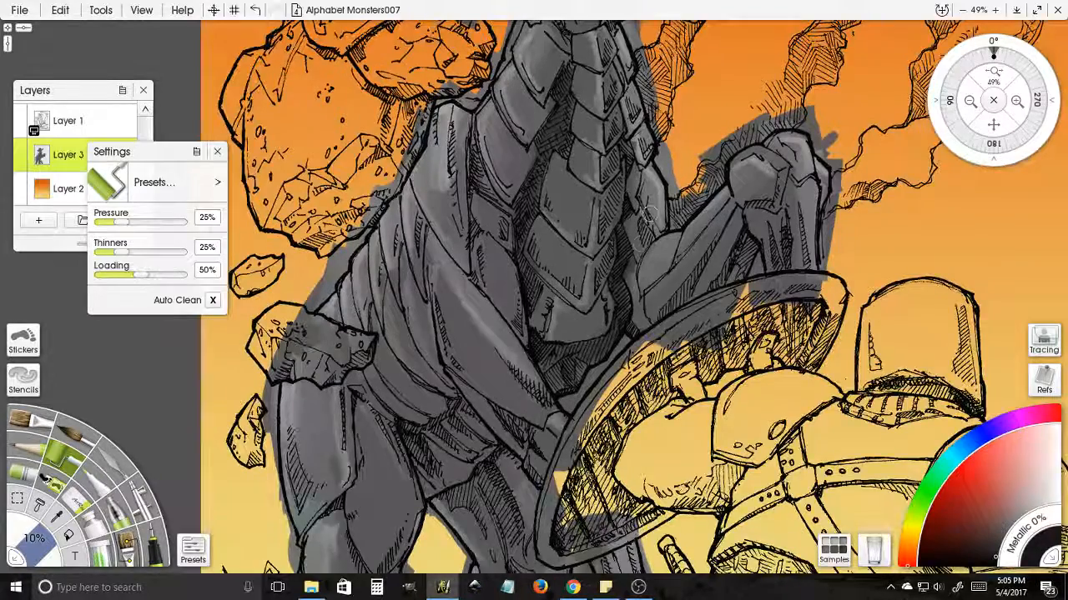
# - Shade the recesses of the lower belly folds and the hind leg muscles with the dark gray
pyautogui.scroll(3, 533, 283)
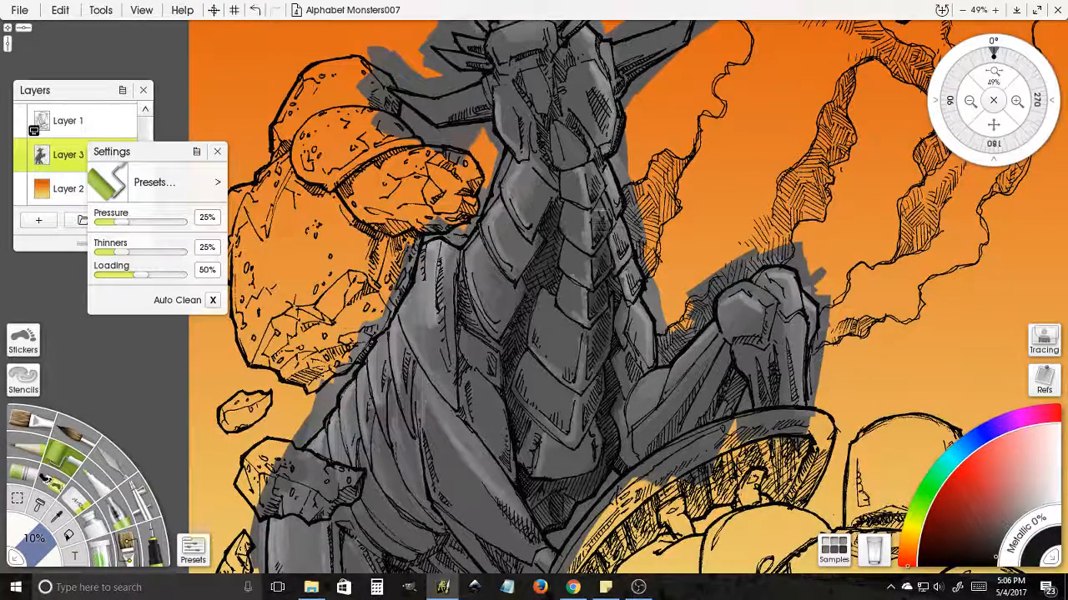
pyautogui.moveTo(568, 129); pyautogui.dragTo(605, 207)
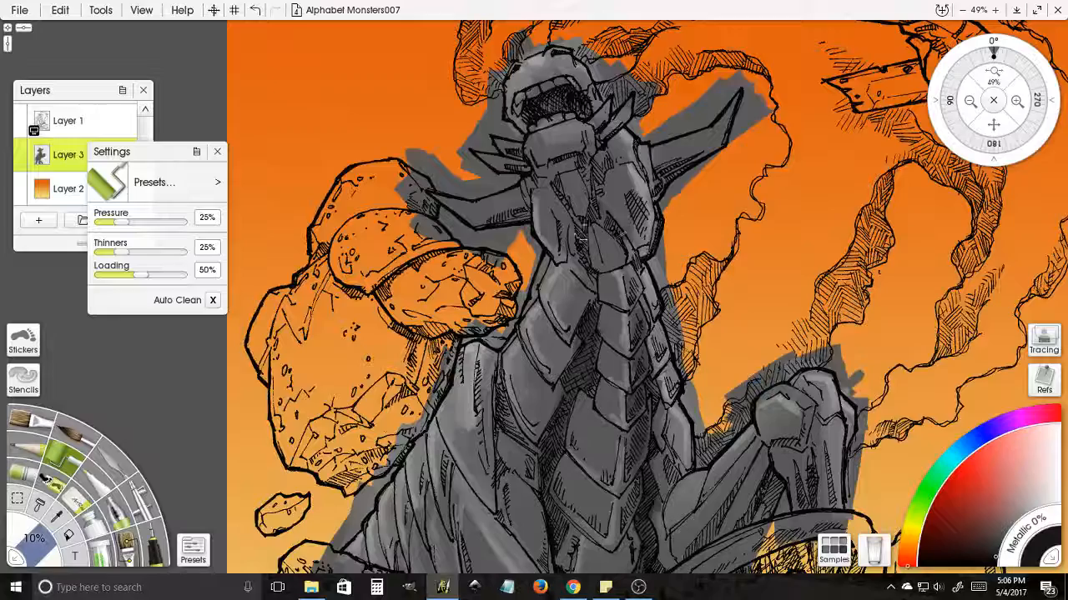
pyautogui.moveTo(534, 457); pyautogui.dragTo(556, 319)
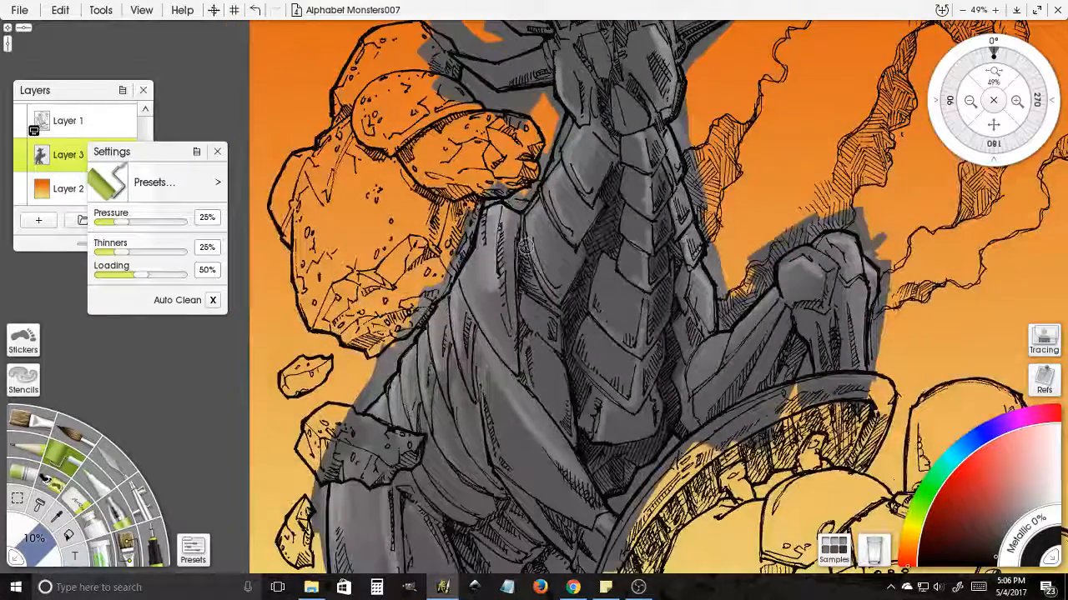
pyautogui.moveTo(571, 417); pyautogui.dragTo(550, 254)
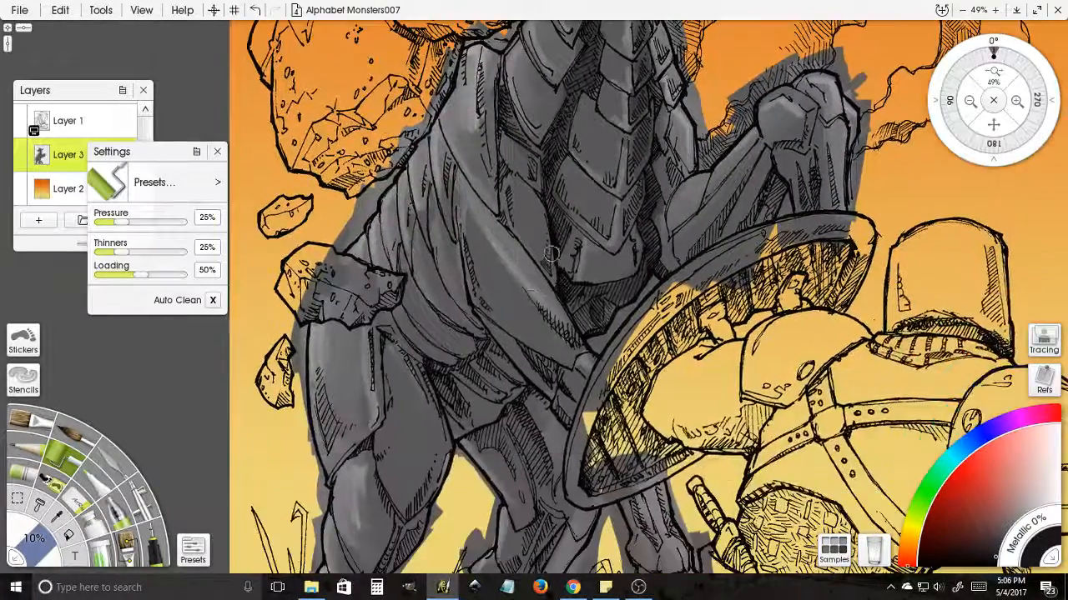
pyautogui.moveTo(447, 370)
pyautogui.mouseDown()
pyautogui.moveTo(454, 392)
pyautogui.moveTo(431, 362)
pyautogui.moveTo(466, 407)
pyautogui.moveTo(446, 367)
pyautogui.moveTo(499, 396)
pyautogui.moveTo(492, 342)
pyautogui.moveTo(525, 386)
pyautogui.moveTo(532, 441)
pyautogui.moveTo(512, 413)
pyautogui.moveTo(544, 484)
pyautogui.moveTo(521, 421)
pyautogui.moveTo(511, 449)
pyautogui.moveTo(488, 434)
pyautogui.moveTo(531, 473)
pyautogui.moveTo(497, 324)
pyautogui.mouseUp()
pyautogui.moveTo(489, 280)
pyautogui.mouseDown()
pyautogui.moveTo(515, 371)
pyautogui.moveTo(502, 401)
pyautogui.moveTo(520, 379)
pyautogui.moveTo(509, 414)
pyautogui.moveTo(525, 386)
pyautogui.moveTo(502, 441)
pyautogui.moveTo(530, 522)
pyautogui.moveTo(504, 473)
pyautogui.moveTo(510, 500)
pyautogui.mouseUp()
pyautogui.moveTo(576, 331)
pyautogui.mouseDown()
pyautogui.moveTo(634, 433)
pyautogui.moveTo(615, 440)
pyautogui.mouseUp()
pyautogui.moveTo(341, 449)
pyautogui.mouseDown()
pyautogui.moveTo(373, 366)
pyautogui.moveTo(377, 382)
pyautogui.moveTo(354, 429)
pyautogui.moveTo(383, 382)
pyautogui.moveTo(336, 477)
pyautogui.moveTo(327, 472)
pyautogui.moveTo(334, 524)
pyautogui.mouseUp()
pyautogui.moveTo(426, 269); pyautogui.dragTo(448, 494)
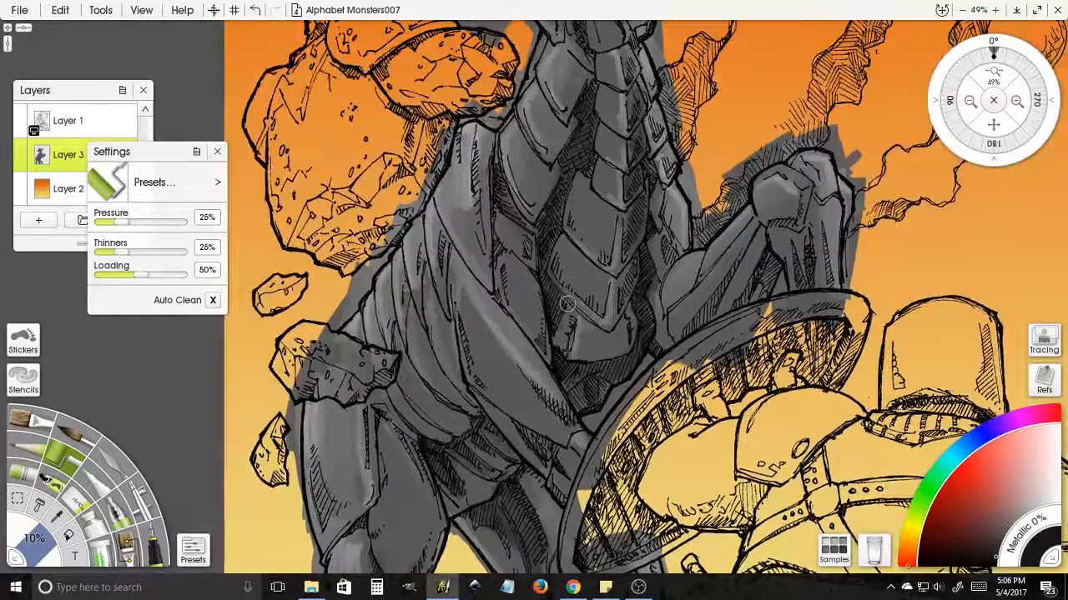
# - Deepen the dark gray shadow between the flank muscles and the lower chest plates
pyautogui.moveTo(567, 304); pyautogui.dragTo(565, 396)
pyautogui.moveTo(506, 279)
pyautogui.mouseDown()
pyautogui.moveTo(498, 253)
pyautogui.moveTo(513, 313)
pyautogui.moveTo(543, 320)
pyautogui.moveTo(547, 305)
pyautogui.mouseUp()
pyautogui.moveTo(558, 254); pyautogui.dragTo(573, 332)
pyautogui.moveTo(588, 300); pyautogui.dragTo(590, 307)
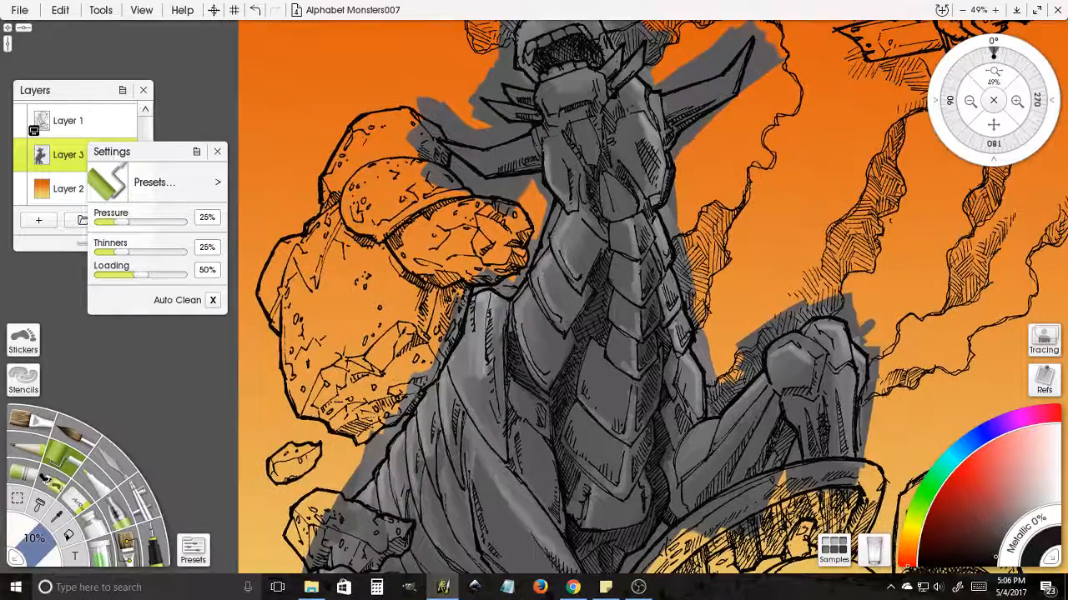
# - Reduce the roller size to 5% and shade the recesses of the monster's jaw and throat
pyautogui.moveTo(40, 540); pyautogui.dragTo(32, 546)
pyautogui.moveTo(511, 140); pyautogui.dragTo(534, 213)
pyautogui.moveTo(630, 209)
pyautogui.mouseDown()
pyautogui.moveTo(625, 179)
pyautogui.moveTo(628, 194)
pyautogui.mouseUp()
pyautogui.moveTo(671, 225); pyautogui.dragTo(673, 252)
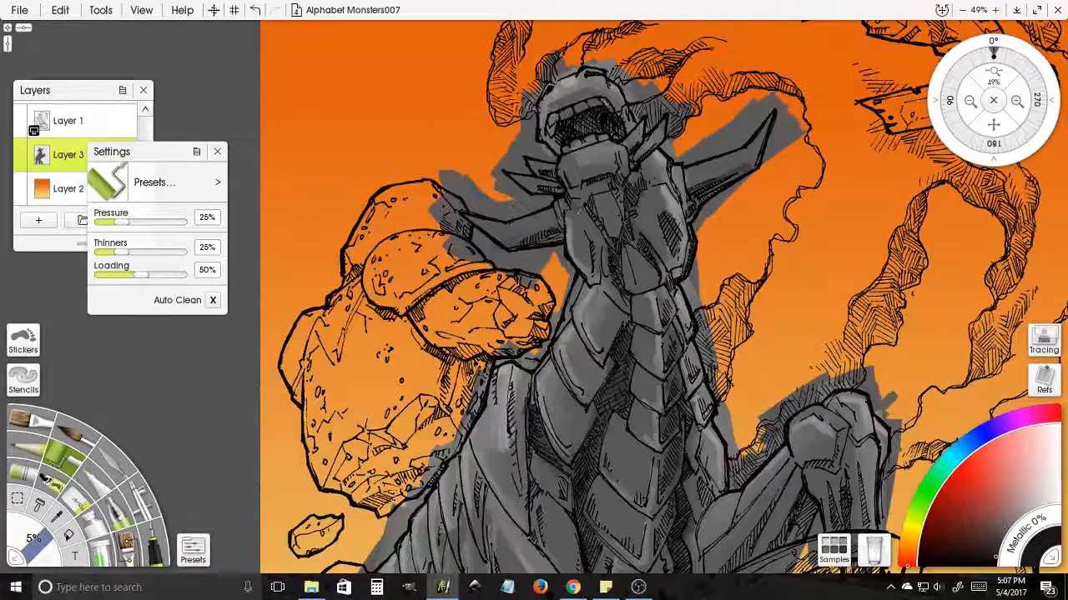
# - Shade the central plates with fine strokes, working from the neck down to the lowest chest plate
pyautogui.moveTo(657, 414); pyautogui.dragTo(651, 332)
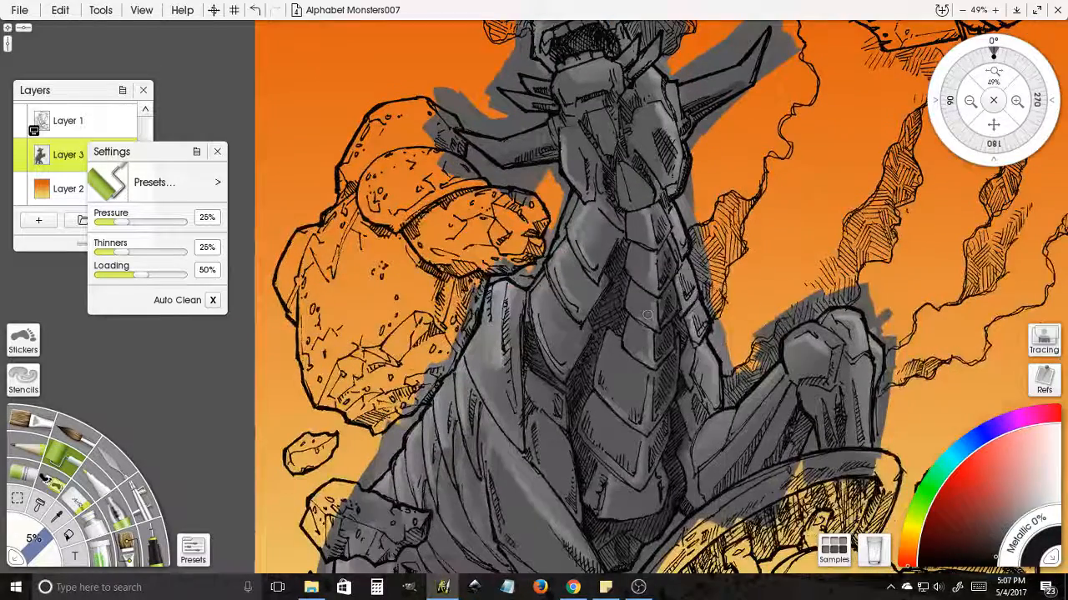
pyautogui.moveTo(617, 229)
pyautogui.mouseDown()
pyautogui.moveTo(612, 240)
pyautogui.moveTo(622, 220)
pyautogui.mouseUp()
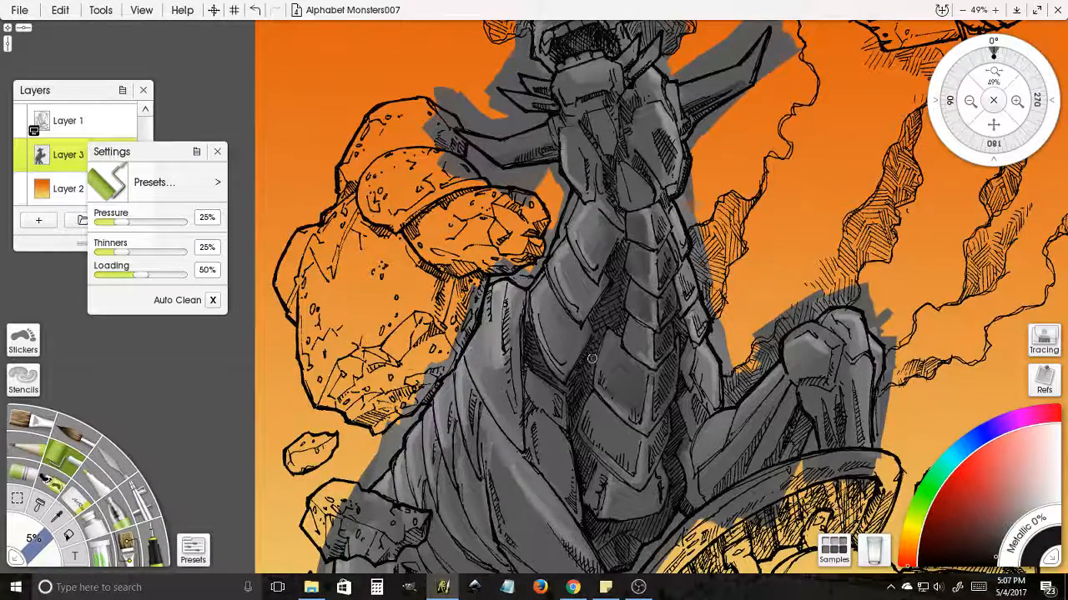
pyautogui.scroll(-3, 591, 358)
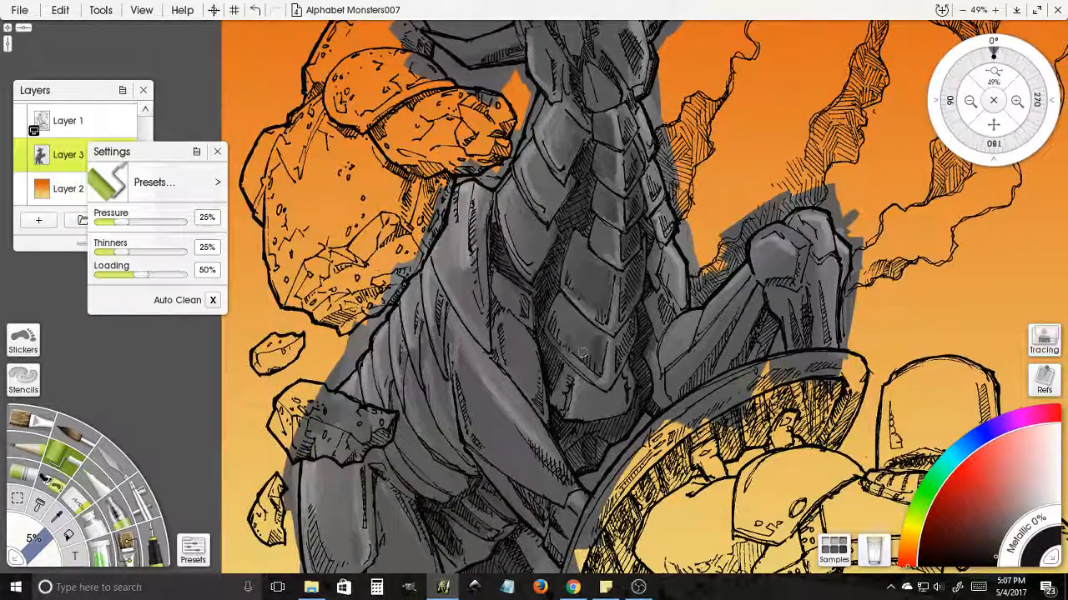
pyautogui.moveTo(559, 312)
pyautogui.mouseDown()
pyautogui.moveTo(624, 349)
pyautogui.moveTo(628, 332)
pyautogui.moveTo(622, 406)
pyautogui.mouseUp()
pyautogui.scroll(-3, 622, 406)
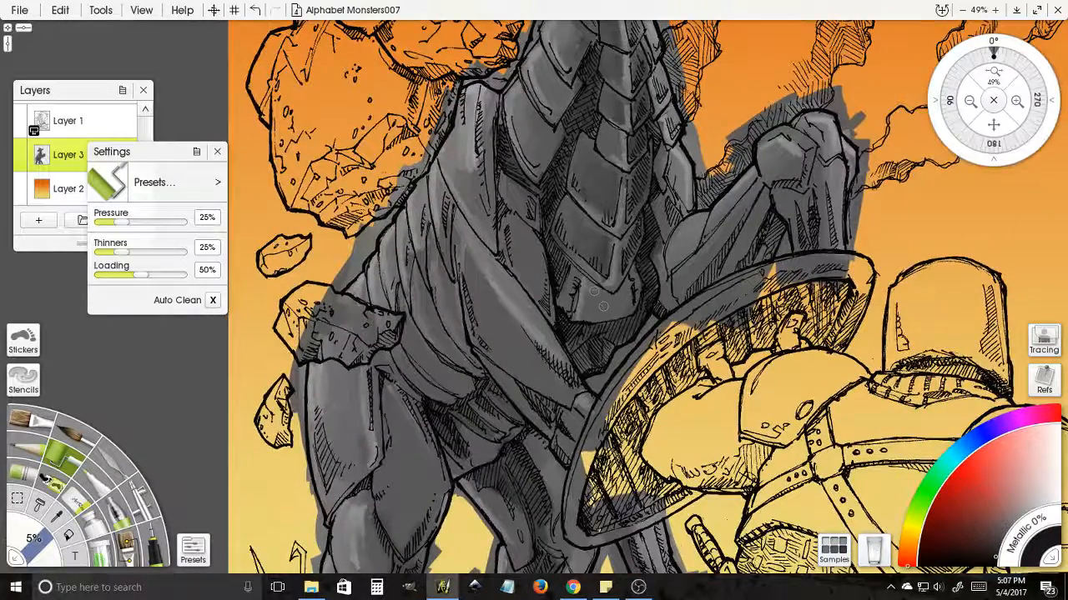
pyautogui.moveTo(595, 297)
pyautogui.mouseDown()
pyautogui.moveTo(594, 321)
pyautogui.moveTo(634, 281)
pyautogui.mouseUp()
# - Shade the muscles of the raised arm and the underside of its clenched fist
pyautogui.moveTo(709, 265)
pyautogui.mouseDown()
pyautogui.moveTo(727, 236)
pyautogui.moveTo(696, 292)
pyautogui.mouseUp()
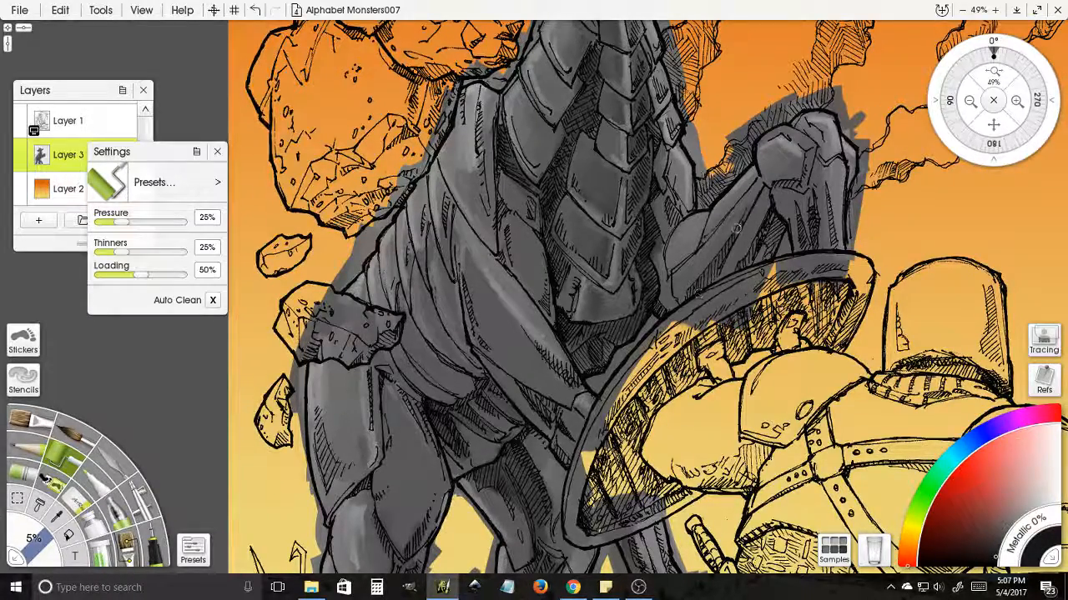
pyautogui.moveTo(726, 242)
pyautogui.mouseDown()
pyautogui.moveTo(707, 272)
pyautogui.moveTo(726, 247)
pyautogui.moveTo(761, 254)
pyautogui.moveTo(771, 229)
pyautogui.moveTo(763, 260)
pyautogui.moveTo(773, 244)
pyautogui.moveTo(805, 237)
pyautogui.mouseUp()
pyautogui.moveTo(770, 155)
pyautogui.mouseDown()
pyautogui.moveTo(754, 242)
pyautogui.moveTo(781, 235)
pyautogui.moveTo(786, 247)
pyautogui.moveTo(753, 243)
pyautogui.moveTo(781, 240)
pyautogui.moveTo(782, 263)
pyautogui.moveTo(787, 240)
pyautogui.moveTo(773, 270)
pyautogui.moveTo(788, 270)
pyautogui.moveTo(798, 219)
pyautogui.moveTo(806, 229)
pyautogui.mouseUp()
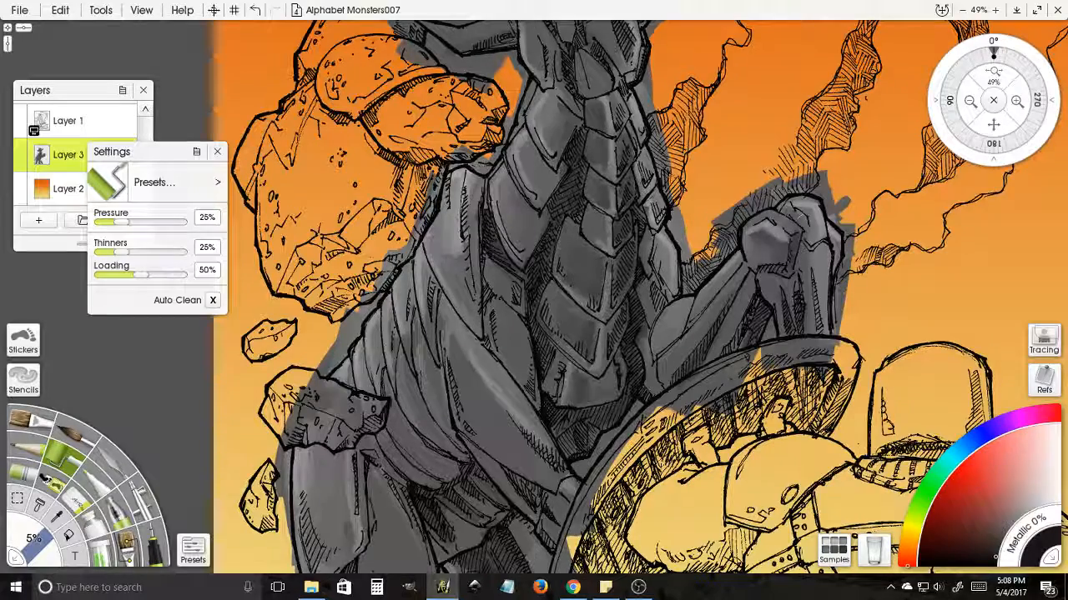
# - Shade the muscle beside the chest plates, the lower flank folds, and the inner thigh with fine strokes
pyautogui.moveTo(538, 351)
pyautogui.mouseDown()
pyautogui.moveTo(559, 290)
pyautogui.moveTo(525, 288)
pyautogui.moveTo(525, 308)
pyautogui.moveTo(522, 254)
pyautogui.moveTo(540, 320)
pyautogui.moveTo(550, 316)
pyautogui.mouseUp()
pyautogui.moveTo(514, 236); pyautogui.dragTo(529, 279)
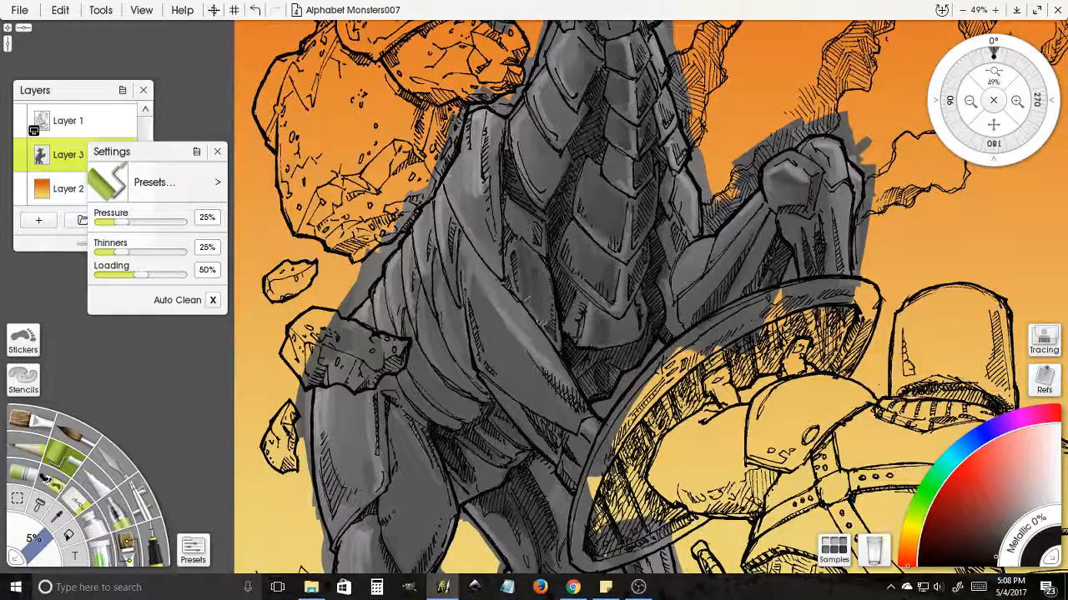
pyautogui.scroll(-3, 534, 317)
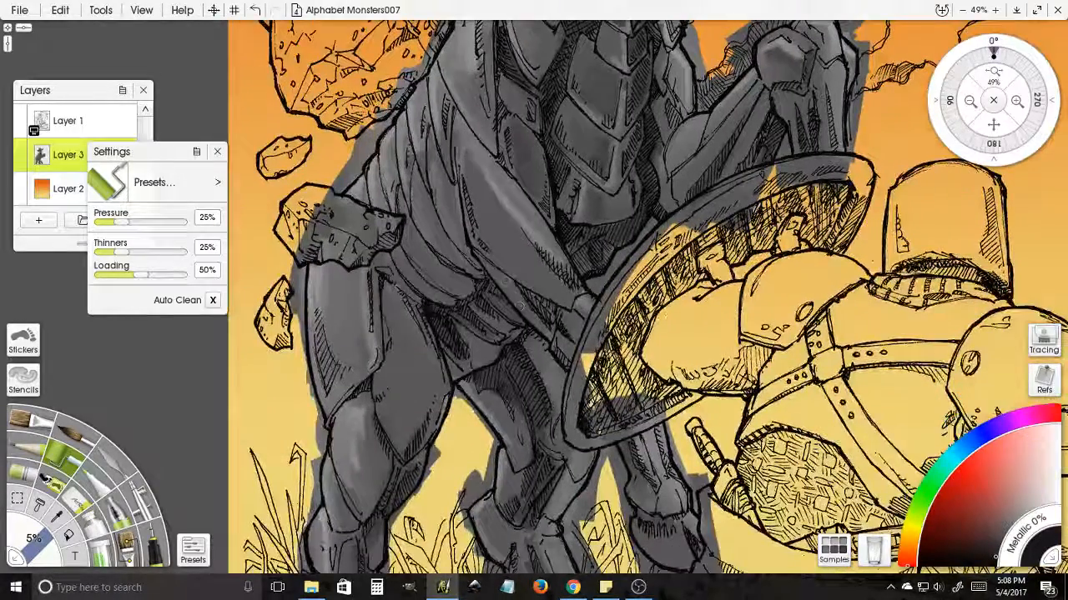
pyautogui.moveTo(482, 287); pyautogui.dragTo(502, 299)
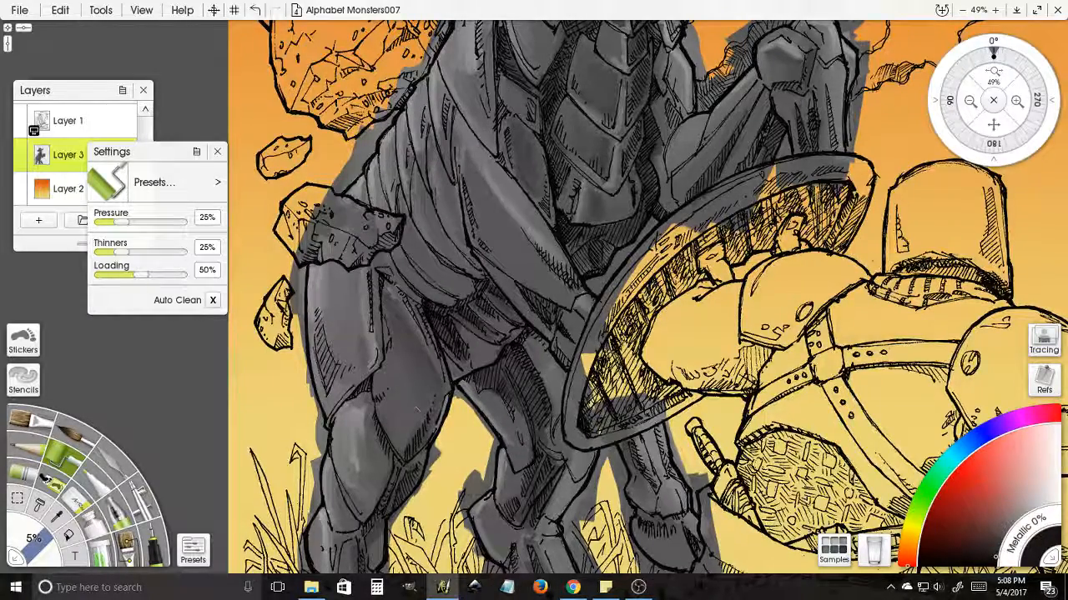
# - Shade the monster's knees, lower legs, and the hoof below the shield with fine dark strokes
pyautogui.moveTo(468, 460); pyautogui.dragTo(507, 337)
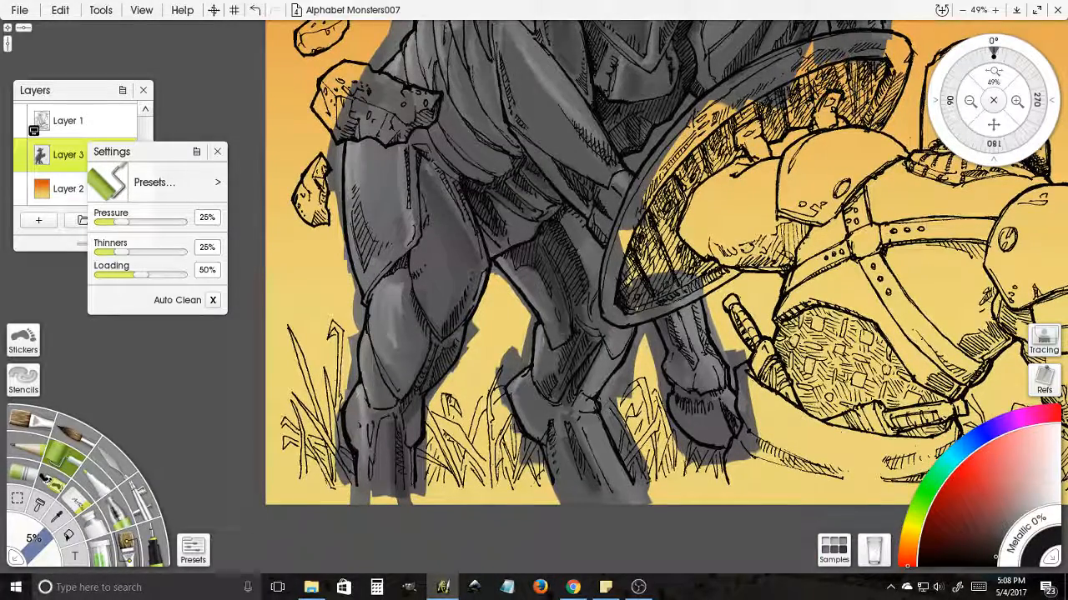
pyautogui.moveTo(554, 307)
pyautogui.mouseDown()
pyautogui.moveTo(567, 341)
pyautogui.moveTo(555, 362)
pyautogui.moveTo(567, 353)
pyautogui.mouseUp()
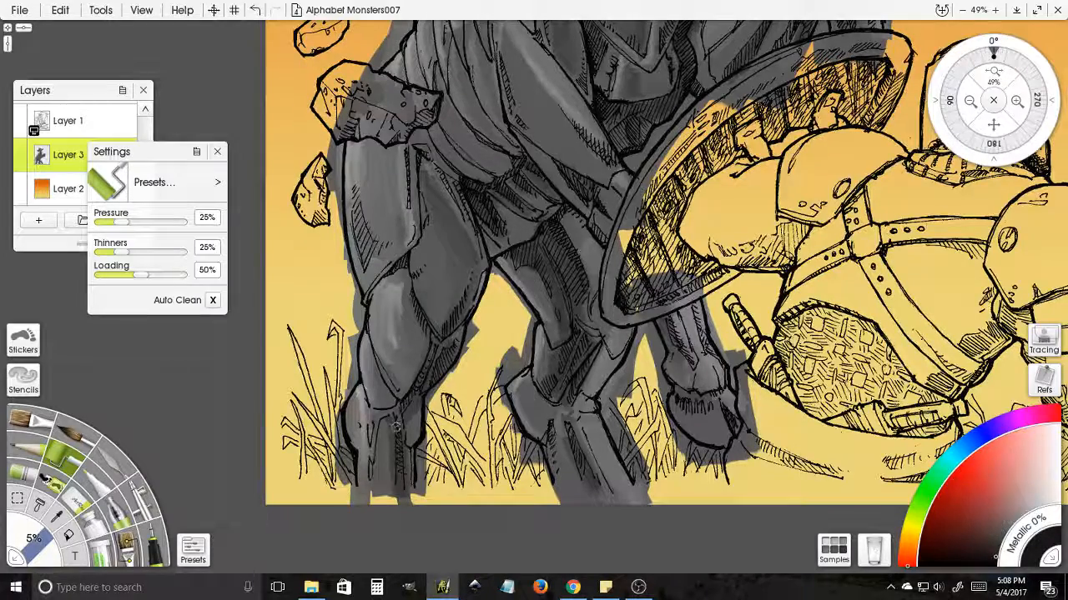
pyautogui.moveTo(396, 427)
pyautogui.mouseDown()
pyautogui.moveTo(409, 494)
pyautogui.moveTo(384, 435)
pyautogui.moveTo(378, 463)
pyautogui.moveTo(379, 415)
pyautogui.moveTo(400, 404)
pyautogui.moveTo(371, 350)
pyautogui.moveTo(401, 295)
pyautogui.mouseUp()
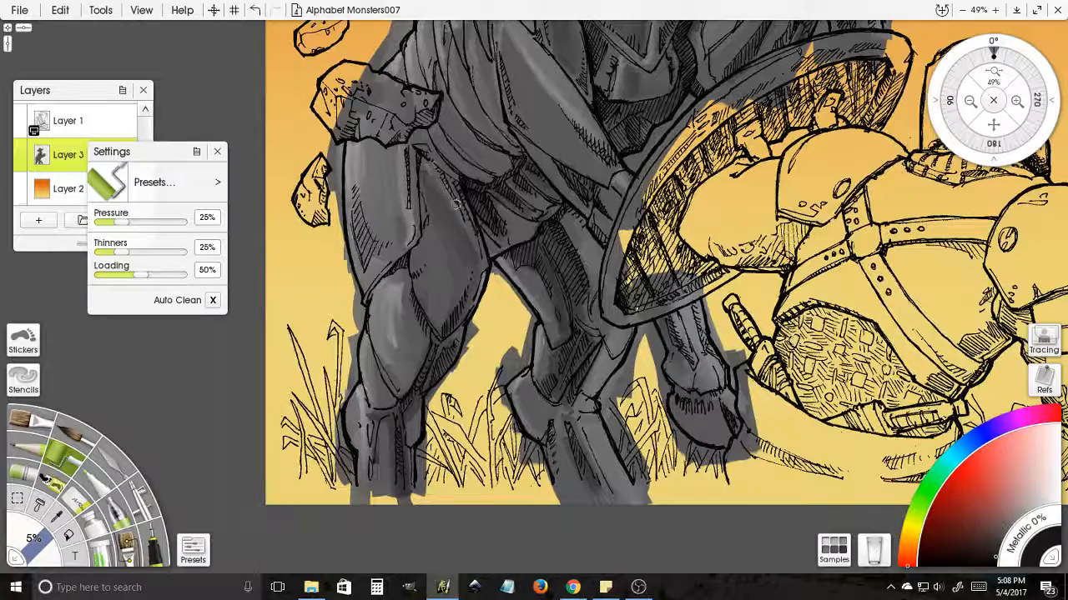
pyautogui.scroll(2, 466, 217)
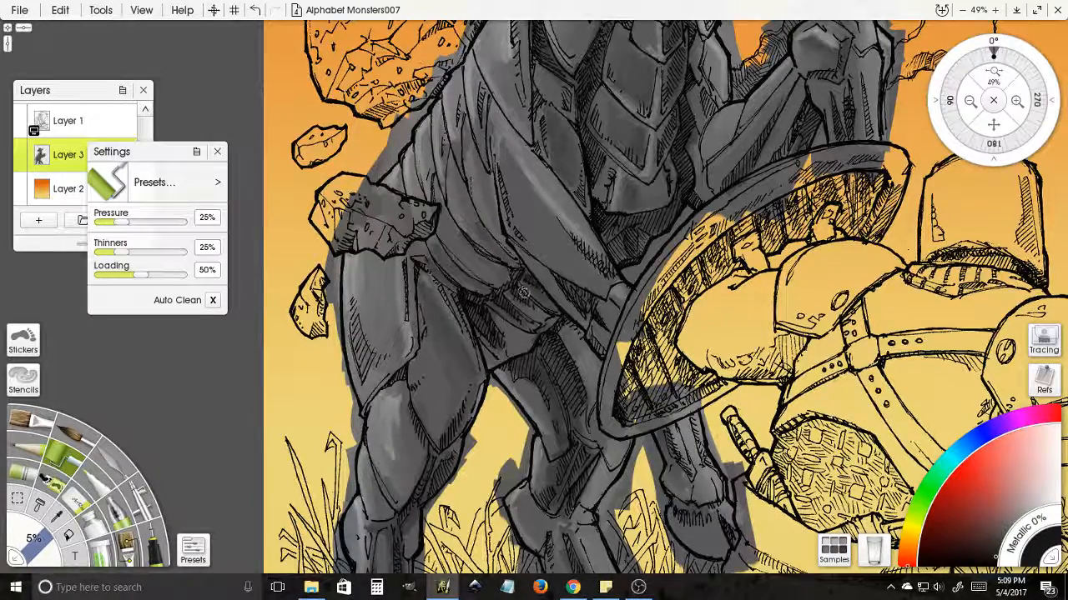
pyautogui.moveTo(517, 368); pyautogui.dragTo(471, 237)
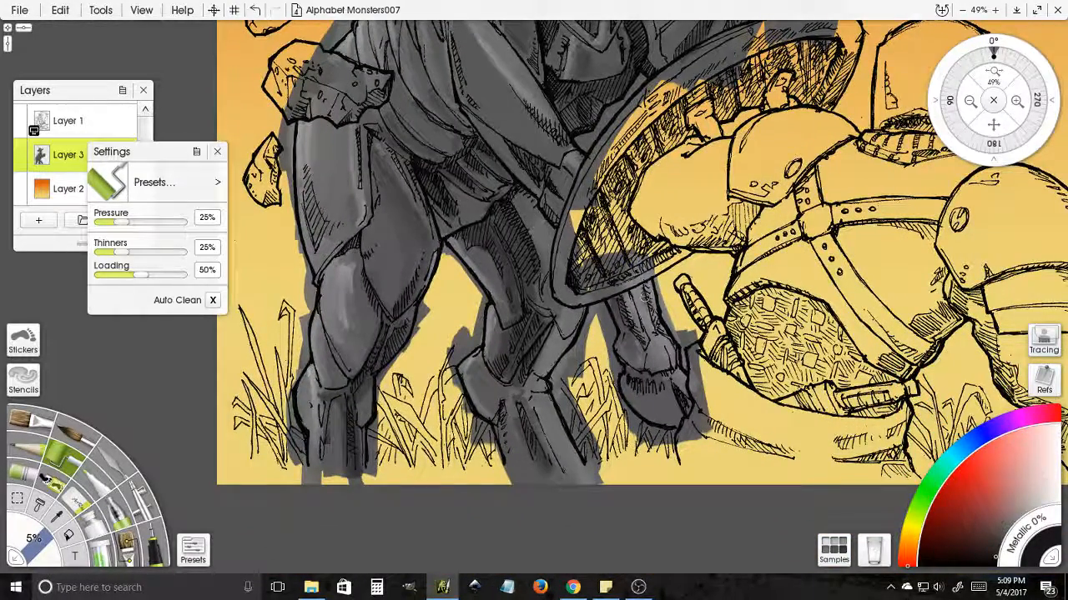
pyautogui.moveTo(645, 384)
pyautogui.mouseDown()
pyautogui.moveTo(632, 382)
pyautogui.moveTo(676, 384)
pyautogui.moveTo(672, 401)
pyautogui.moveTo(644, 392)
pyautogui.moveTo(660, 380)
pyautogui.mouseUp()
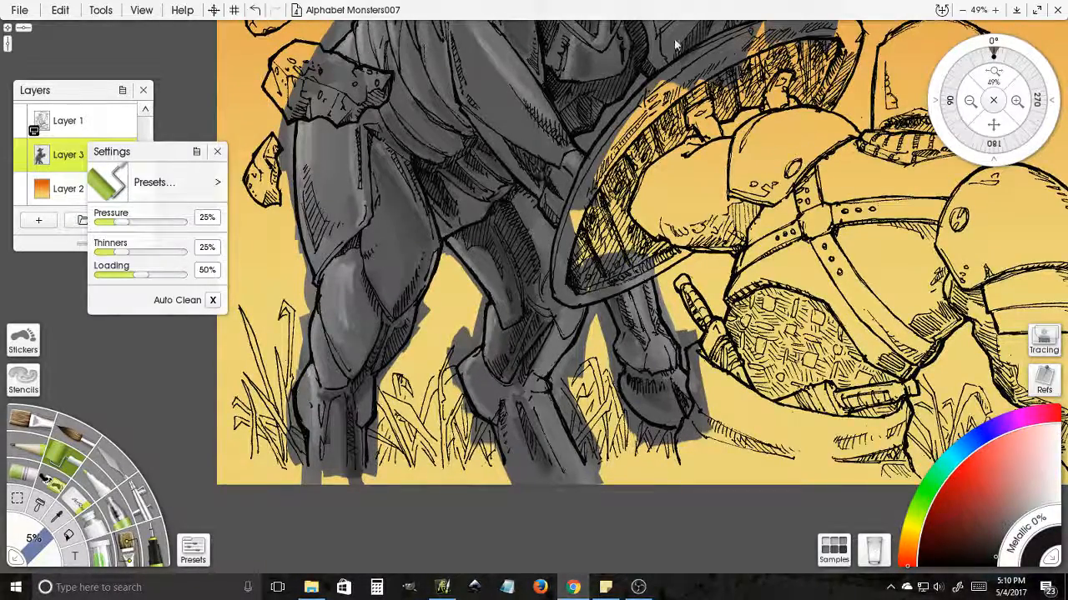
# - Pick a lighter gray and model the long muscle of the lowered arm reaching toward the shield
pyautogui.click(622, 16)
pyautogui.moveTo(425, 162); pyautogui.dragTo(453, 311)
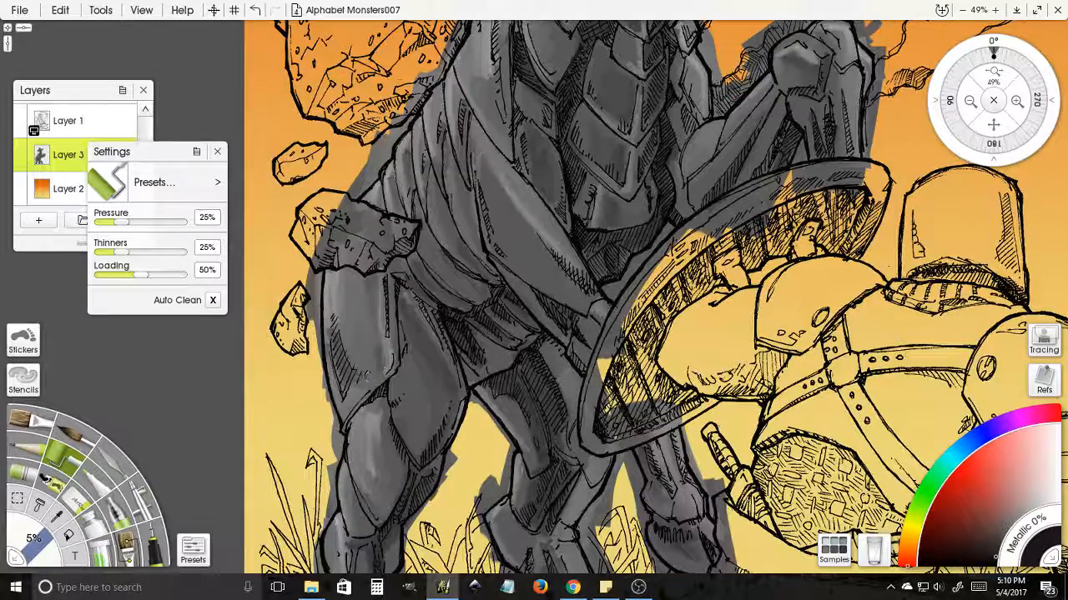
pyautogui.click(970, 100)
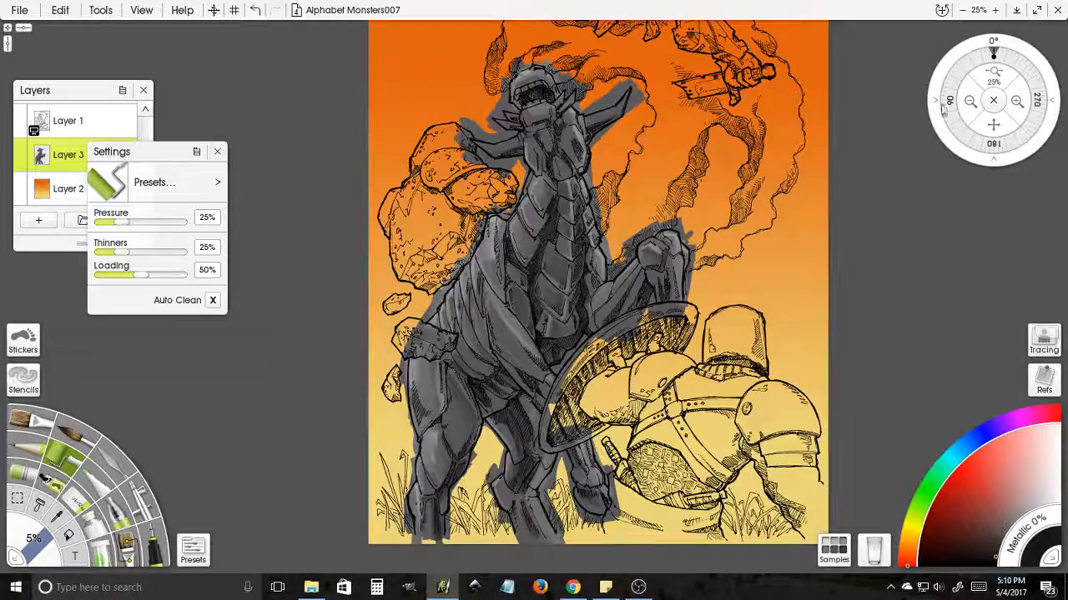
pyautogui.click(1016, 100)
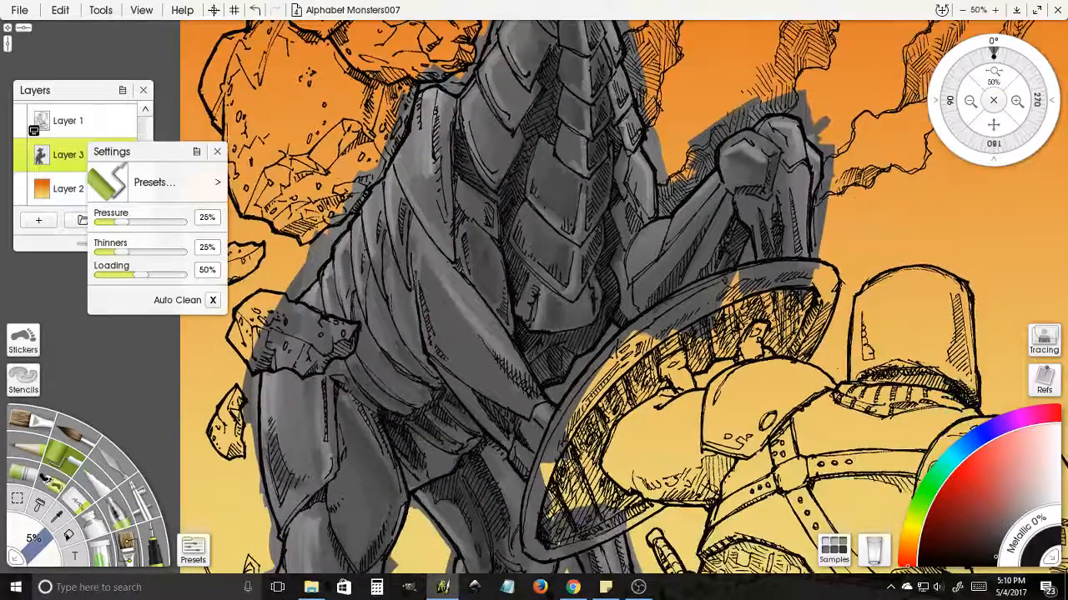
pyautogui.moveTo(573, 349)
pyautogui.mouseDown()
pyautogui.moveTo(556, 308)
pyautogui.moveTo(595, 273)
pyautogui.mouseUp()
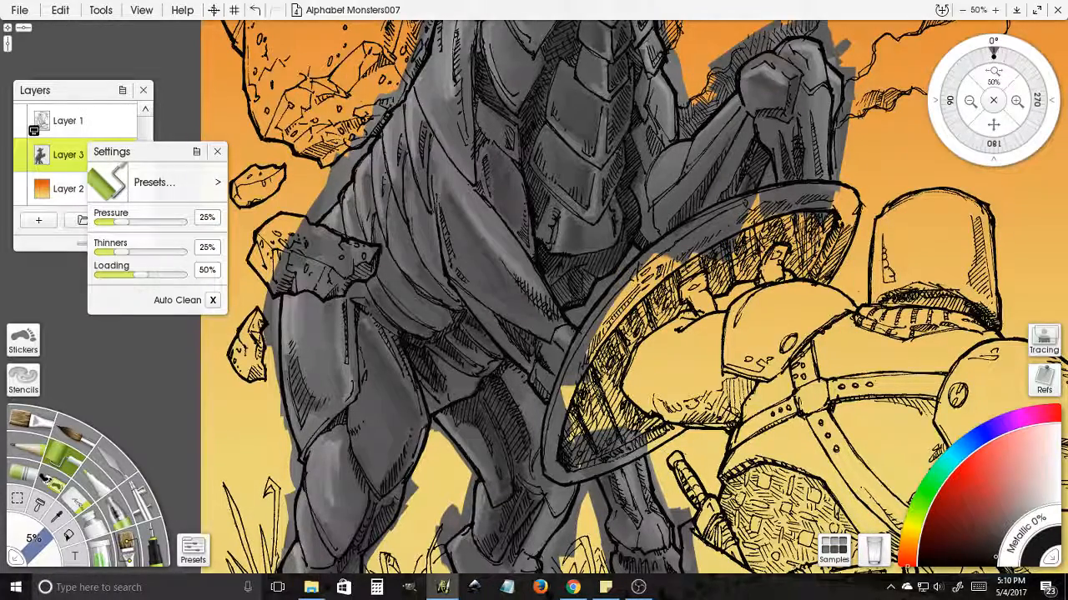
pyautogui.moveTo(516, 308); pyautogui.dragTo(480, 270)
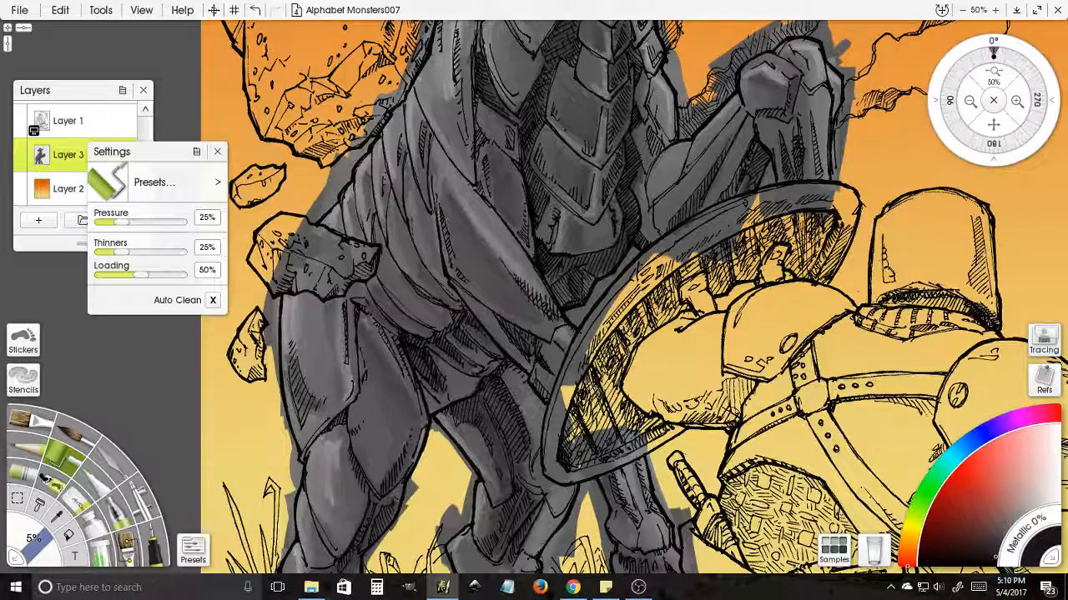
pyautogui.click(1005, 534)
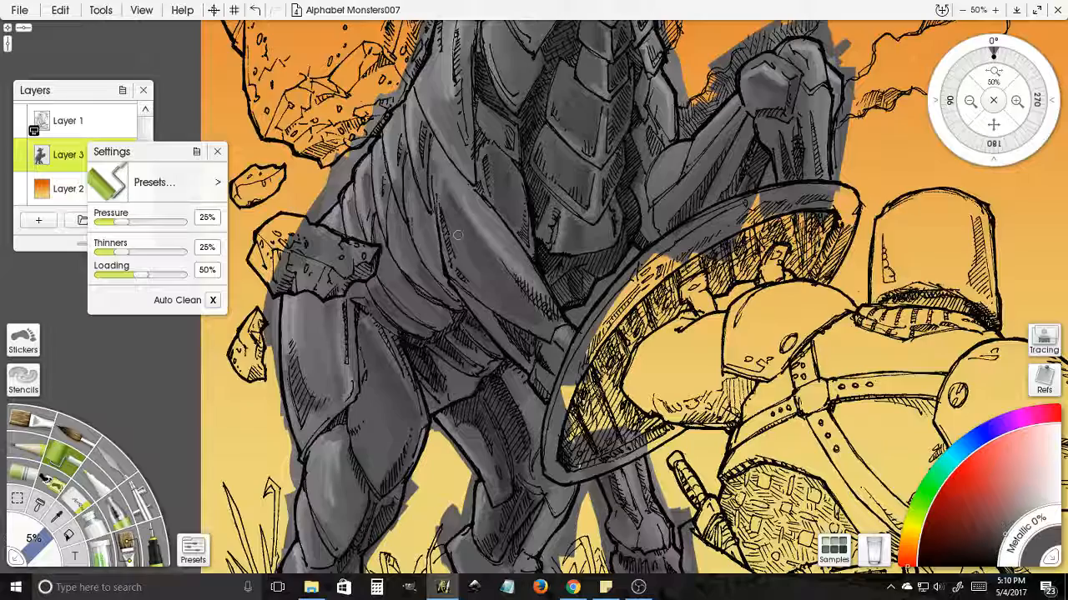
pyautogui.moveTo(503, 296); pyautogui.dragTo(517, 309)
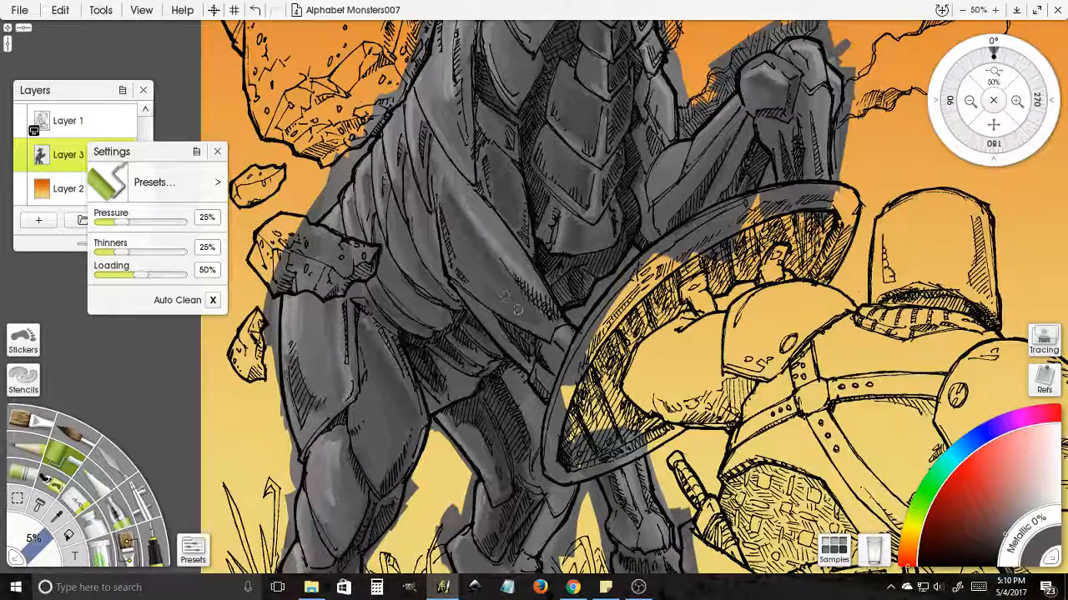
pyautogui.moveTo(478, 180); pyautogui.dragTo(521, 255)
pyautogui.moveTo(521, 311); pyautogui.dragTo(546, 389)
# - Reduce the roller size to 3% and add light highlights to the shoulder and the folds along the back
pyautogui.moveTo(520, 227); pyautogui.dragTo(531, 327)
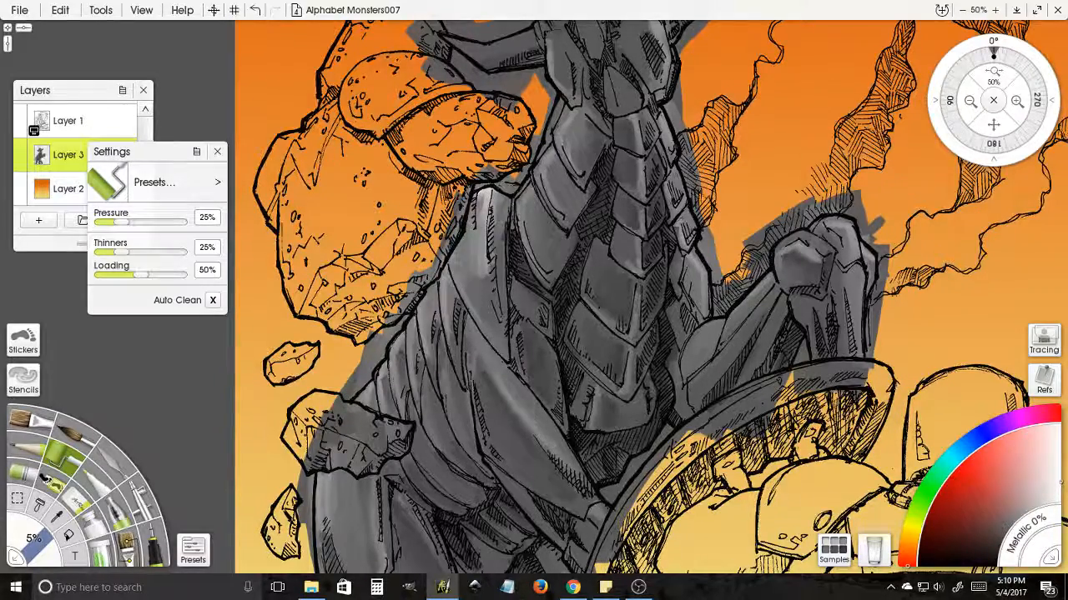
pyautogui.moveTo(33, 539); pyautogui.dragTo(40, 553)
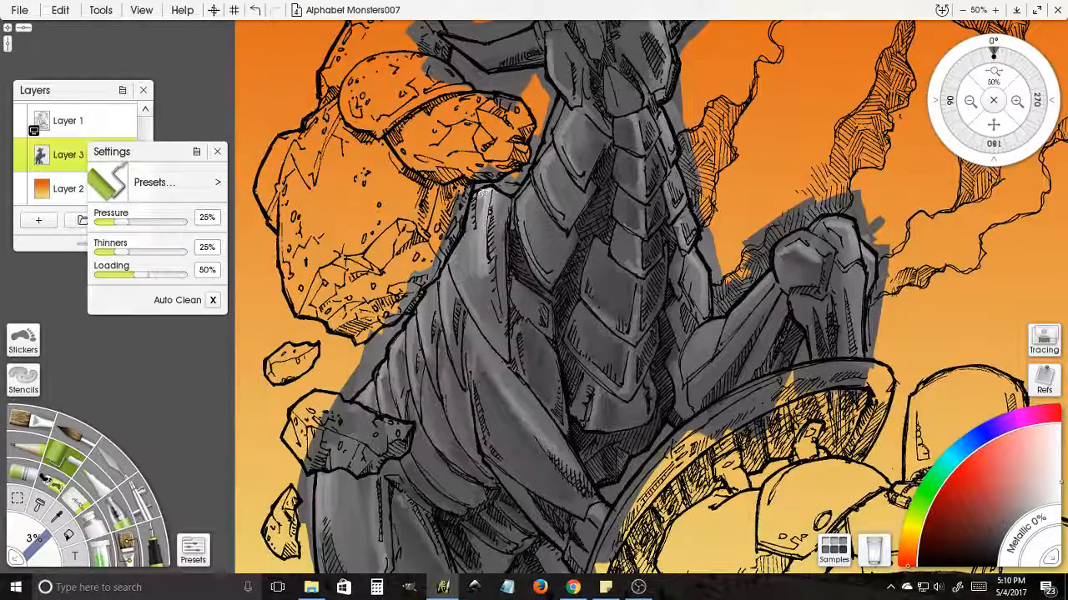
pyautogui.moveTo(485, 195); pyautogui.dragTo(491, 244)
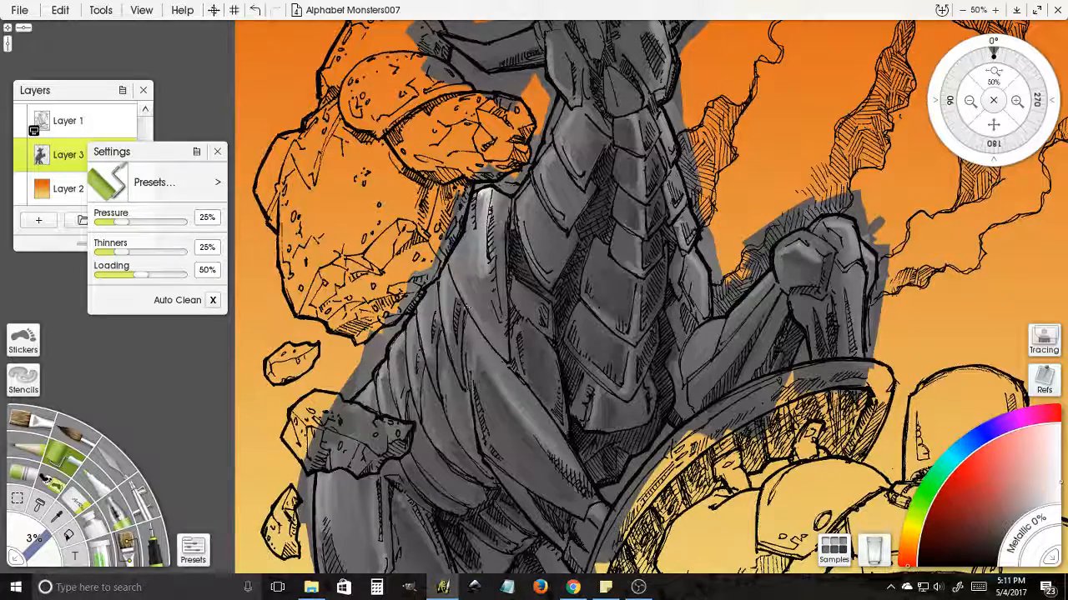
pyautogui.moveTo(464, 196); pyautogui.dragTo(448, 271)
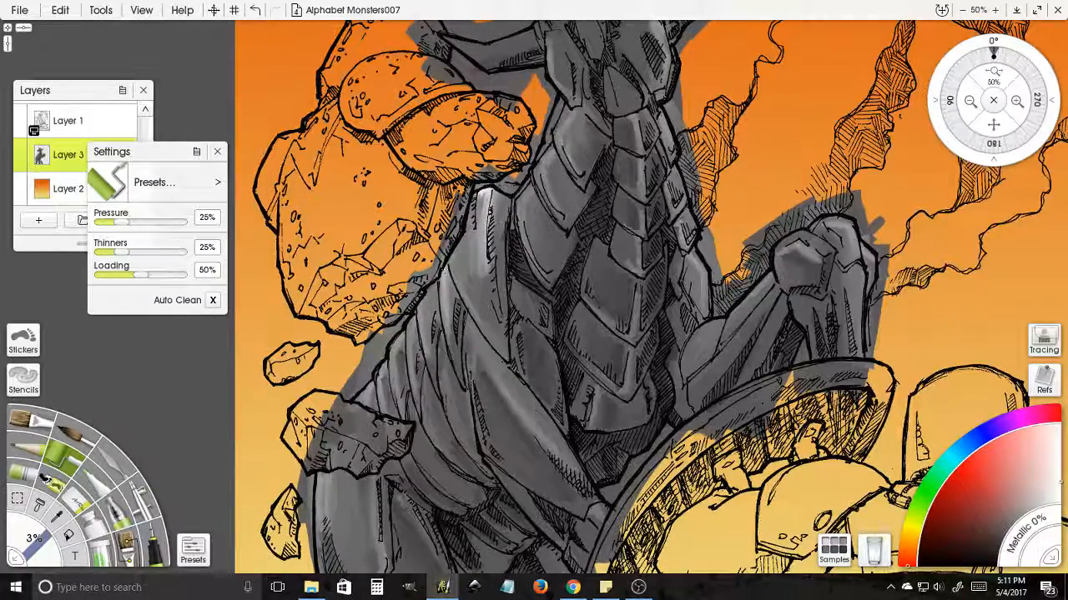
pyautogui.moveTo(423, 293); pyautogui.dragTo(427, 355)
pyautogui.moveTo(417, 315)
pyautogui.mouseDown()
pyautogui.moveTo(408, 345)
pyautogui.moveTo(413, 335)
pyautogui.moveTo(394, 348)
pyautogui.moveTo(396, 376)
pyautogui.moveTo(398, 337)
pyautogui.mouseUp()
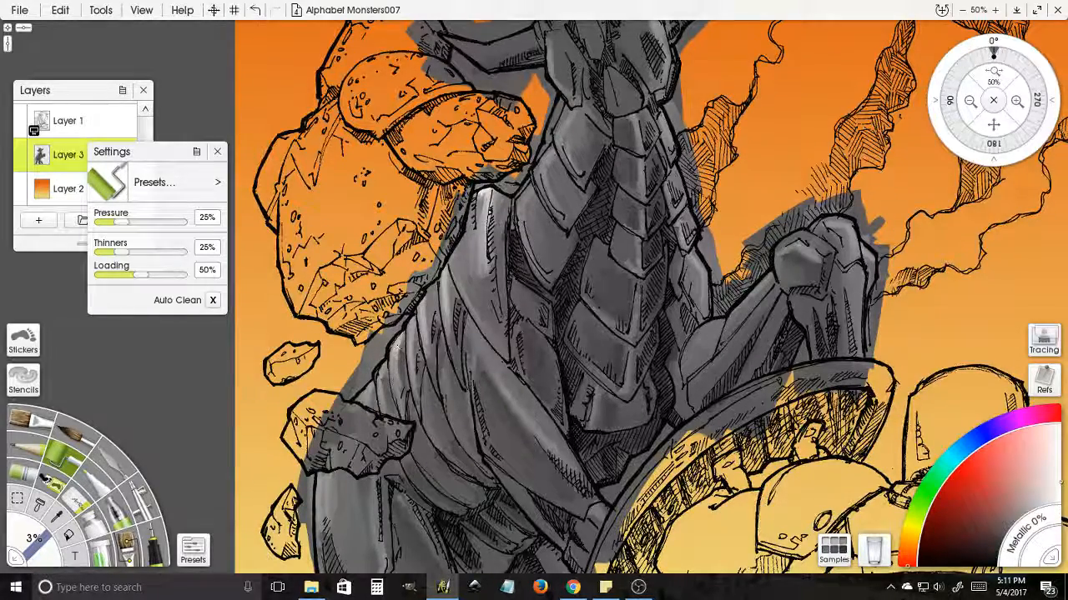
pyautogui.moveTo(382, 382)
pyautogui.mouseDown()
pyautogui.moveTo(388, 410)
pyautogui.moveTo(380, 390)
pyautogui.mouseUp()
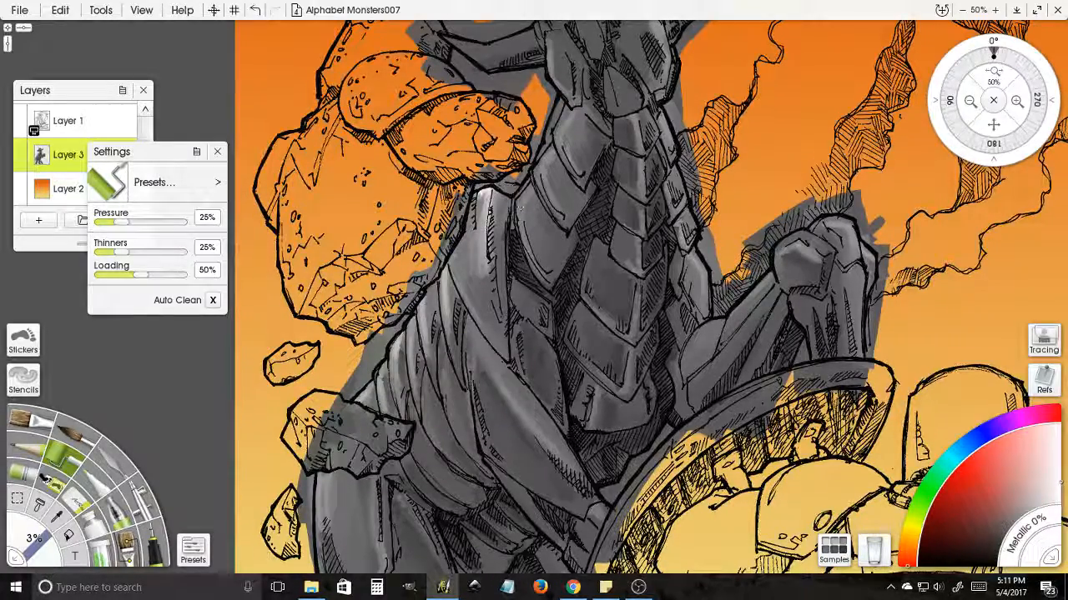
# - Add light edge highlights to the large overlapping plates on the side of the neck above the shoulder
pyautogui.moveTo(522, 197)
pyautogui.mouseDown()
pyautogui.moveTo(527, 236)
pyautogui.moveTo(550, 270)
pyautogui.moveTo(542, 267)
pyautogui.mouseUp()
pyautogui.moveTo(522, 230); pyautogui.dragTo(538, 257)
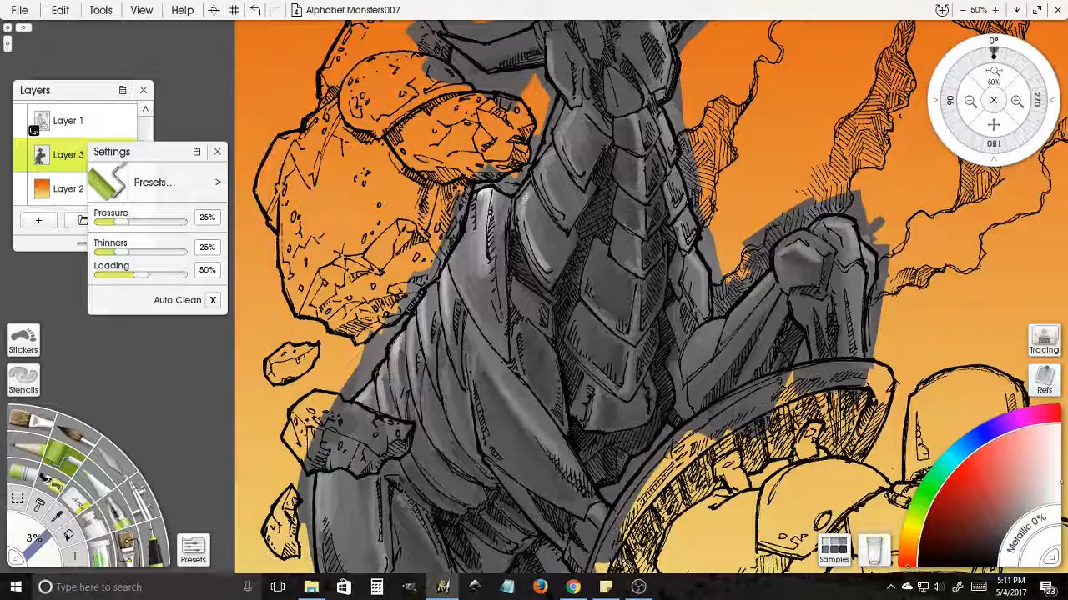
pyautogui.moveTo(552, 154)
pyautogui.mouseDown()
pyautogui.moveTo(543, 188)
pyautogui.moveTo(564, 215)
pyautogui.moveTo(554, 195)
pyautogui.moveTo(567, 260)
pyautogui.mouseUp()
pyautogui.moveTo(572, 197)
pyautogui.mouseDown()
pyautogui.moveTo(583, 185)
pyautogui.moveTo(597, 239)
pyautogui.mouseUp()
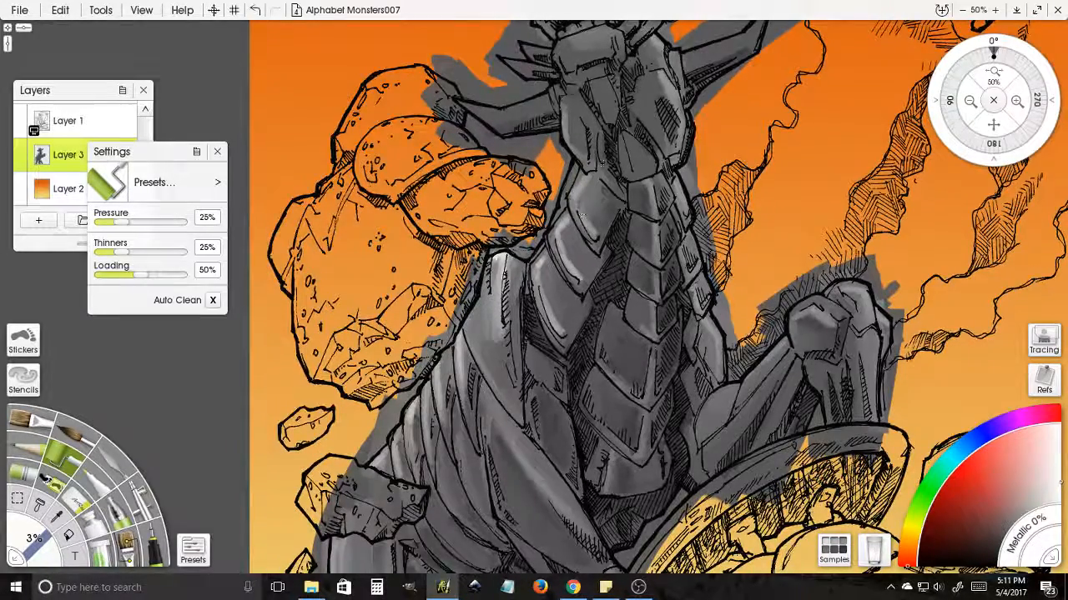
# - Highlight the monster's cheek, chin, upper snout, and the area beneath the lower jaw with fine light strokes
pyautogui.moveTo(602, 162); pyautogui.dragTo(622, 225)
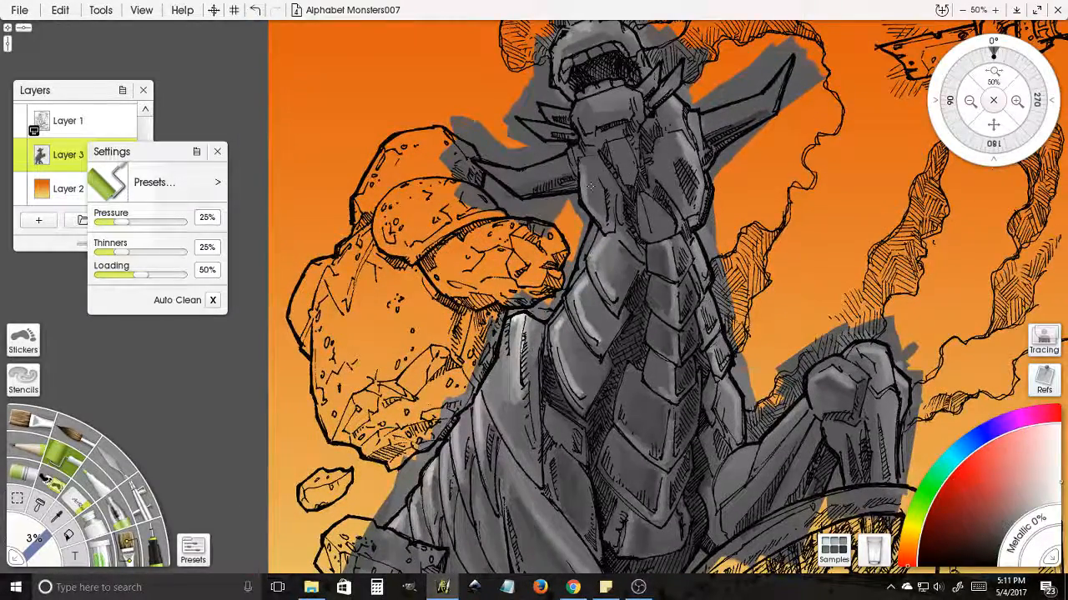
pyautogui.moveTo(586, 177)
pyautogui.mouseDown()
pyautogui.moveTo(584, 161)
pyautogui.moveTo(597, 166)
pyautogui.mouseUp()
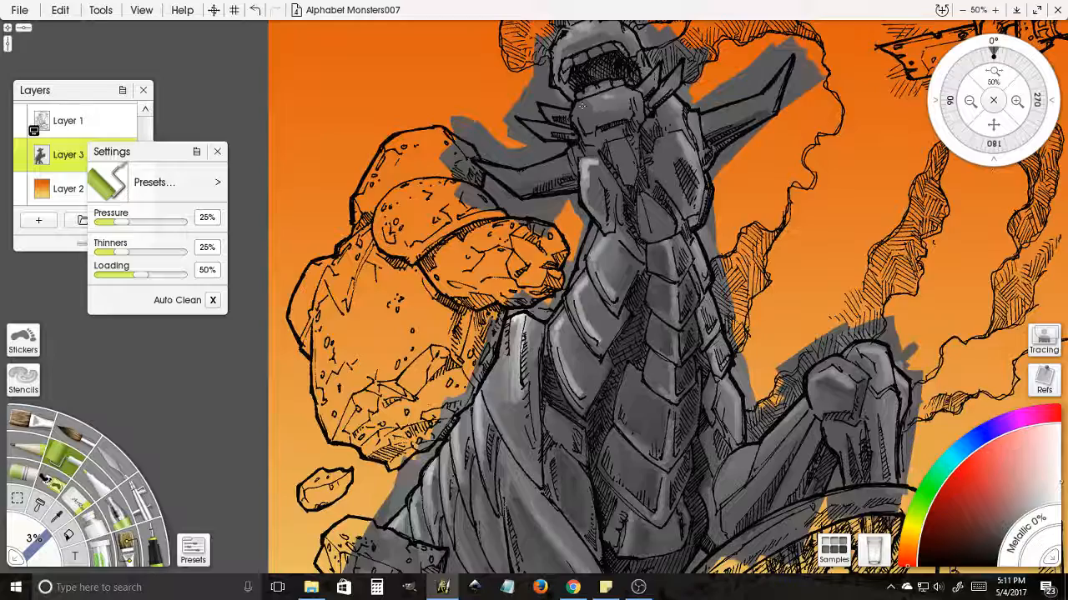
pyautogui.moveTo(621, 92)
pyautogui.mouseDown()
pyautogui.moveTo(594, 99)
pyautogui.moveTo(625, 92)
pyautogui.moveTo(636, 137)
pyautogui.mouseUp()
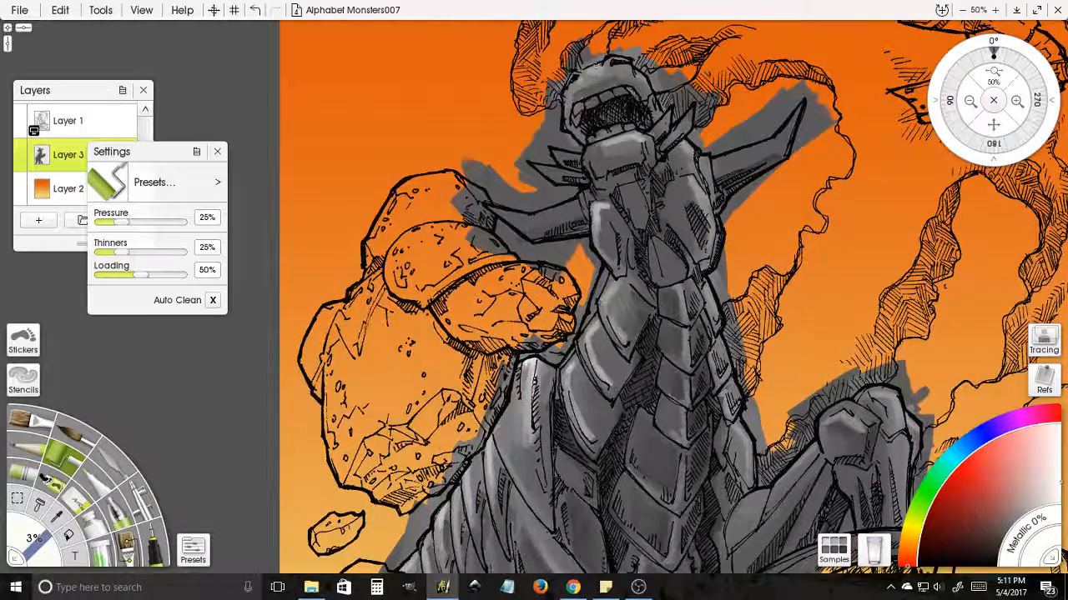
pyautogui.moveTo(595, 65); pyautogui.dragTo(572, 97)
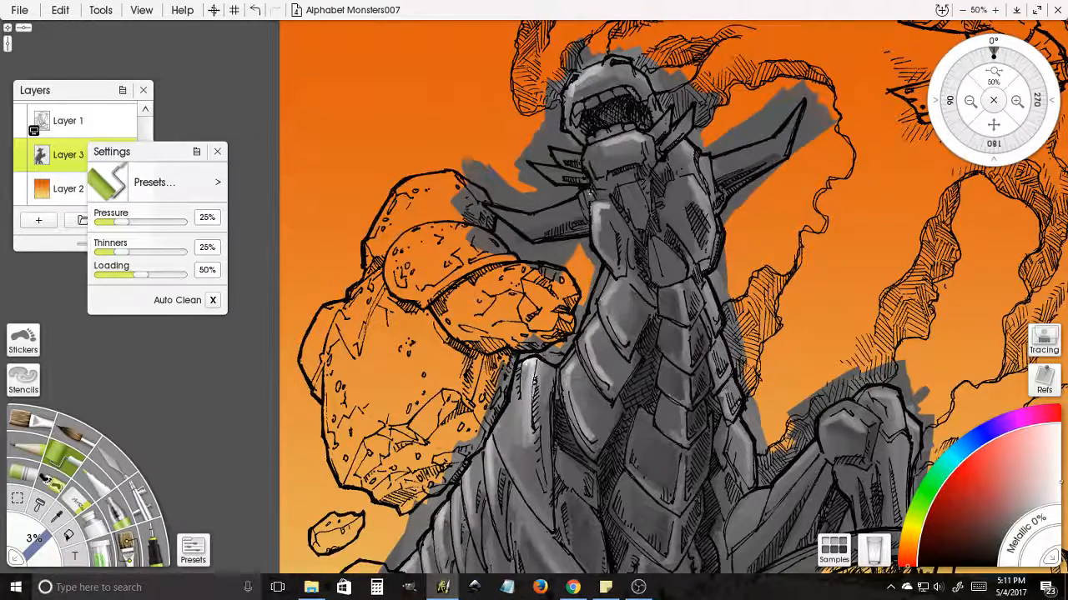
pyautogui.moveTo(590, 192); pyautogui.dragTo(597, 146)
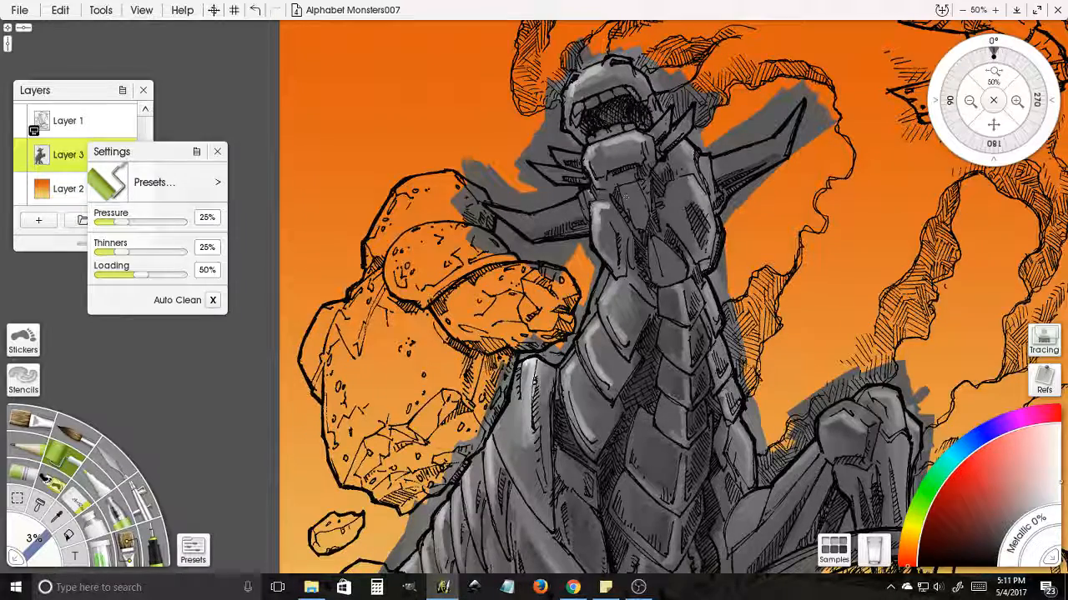
pyautogui.moveTo(625, 197)
pyautogui.mouseDown()
pyautogui.moveTo(621, 189)
pyautogui.moveTo(633, 223)
pyautogui.mouseUp()
# - Highlight the throat bulge and the center ridges of the plates from the neck down to the lower chest
pyautogui.moveTo(662, 299)
pyautogui.mouseDown()
pyautogui.moveTo(654, 210)
pyautogui.moveTo(629, 227)
pyautogui.mouseUp()
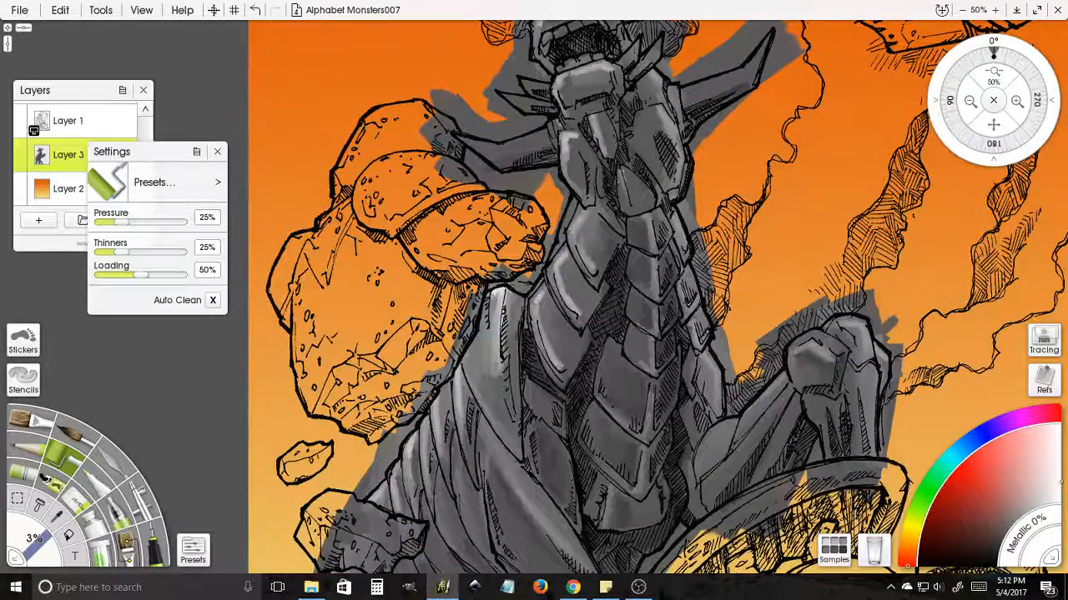
pyautogui.moveTo(628, 206); pyautogui.dragTo(620, 171)
pyautogui.moveTo(655, 250)
pyautogui.mouseDown()
pyautogui.moveTo(618, 199)
pyautogui.moveTo(592, 195)
pyautogui.moveTo(589, 247)
pyautogui.moveTo(597, 229)
pyautogui.mouseUp()
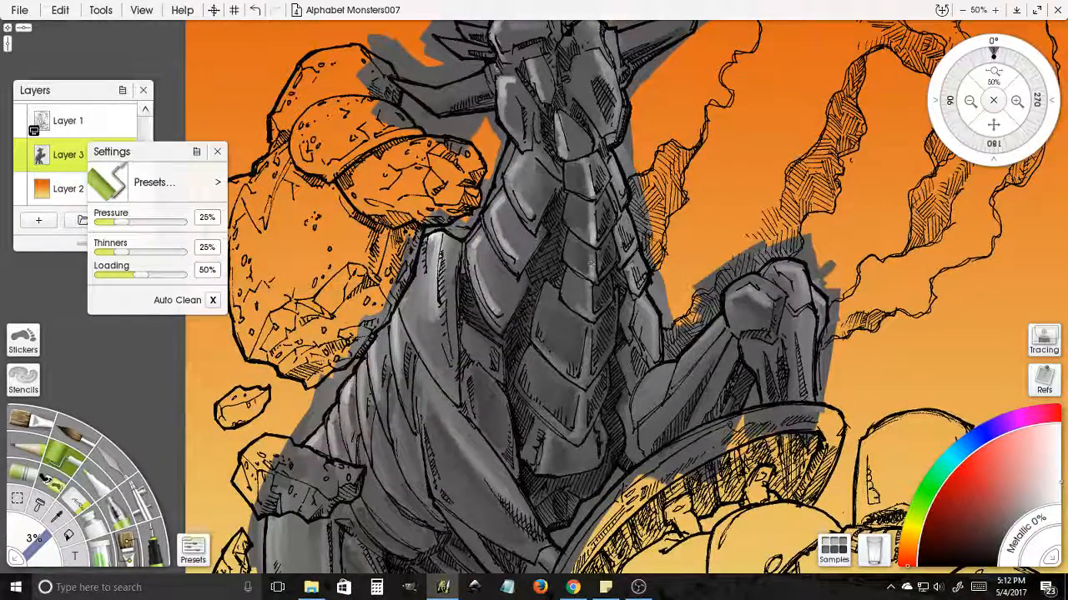
pyautogui.moveTo(591, 305)
pyautogui.mouseDown()
pyautogui.moveTo(589, 318)
pyautogui.moveTo(594, 302)
pyautogui.mouseUp()
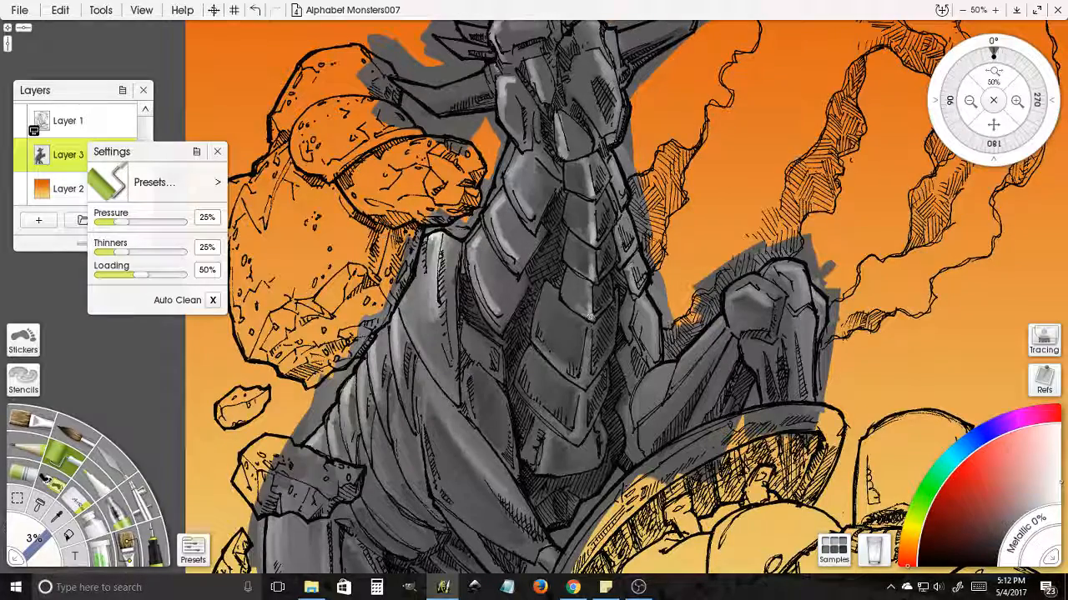
pyautogui.moveTo(575, 374)
pyautogui.mouseDown()
pyautogui.moveTo(569, 316)
pyautogui.moveTo(578, 325)
pyautogui.moveTo(581, 308)
pyautogui.moveTo(578, 320)
pyautogui.mouseUp()
pyautogui.moveTo(556, 376)
pyautogui.mouseDown()
pyautogui.moveTo(571, 386)
pyautogui.moveTo(575, 372)
pyautogui.moveTo(572, 381)
pyautogui.mouseUp()
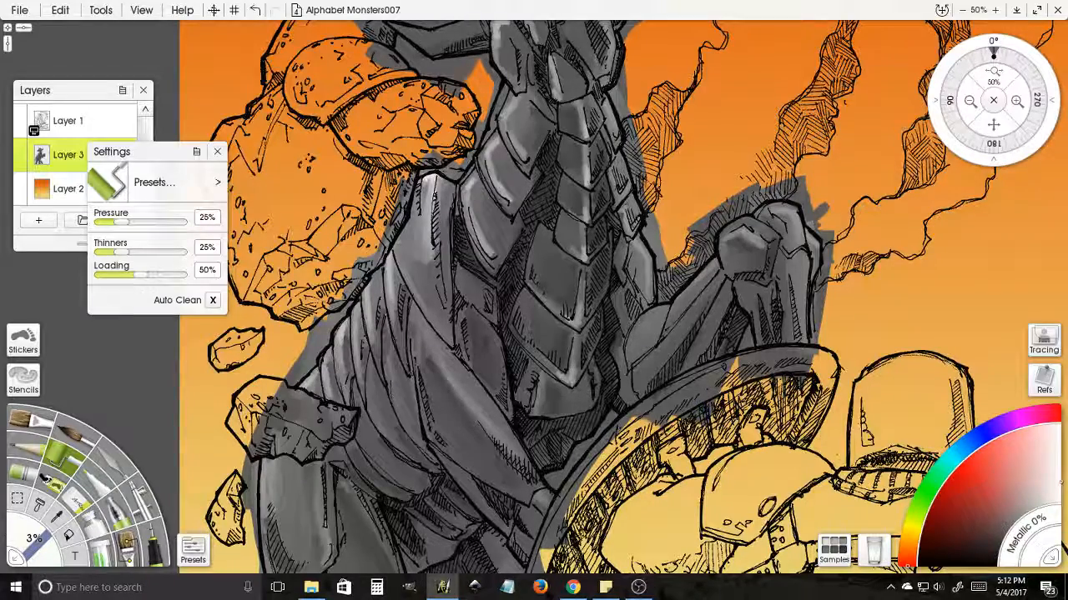
# - Highlight the knuckles of the raised clenched fist, its wrist, and the upper edge of the forearm
pyautogui.moveTo(732, 232)
pyautogui.mouseDown()
pyautogui.moveTo(754, 236)
pyautogui.moveTo(786, 206)
pyautogui.moveTo(797, 322)
pyautogui.mouseUp()
pyautogui.moveTo(792, 272); pyautogui.dragTo(795, 320)
pyautogui.moveTo(806, 232); pyautogui.dragTo(819, 251)
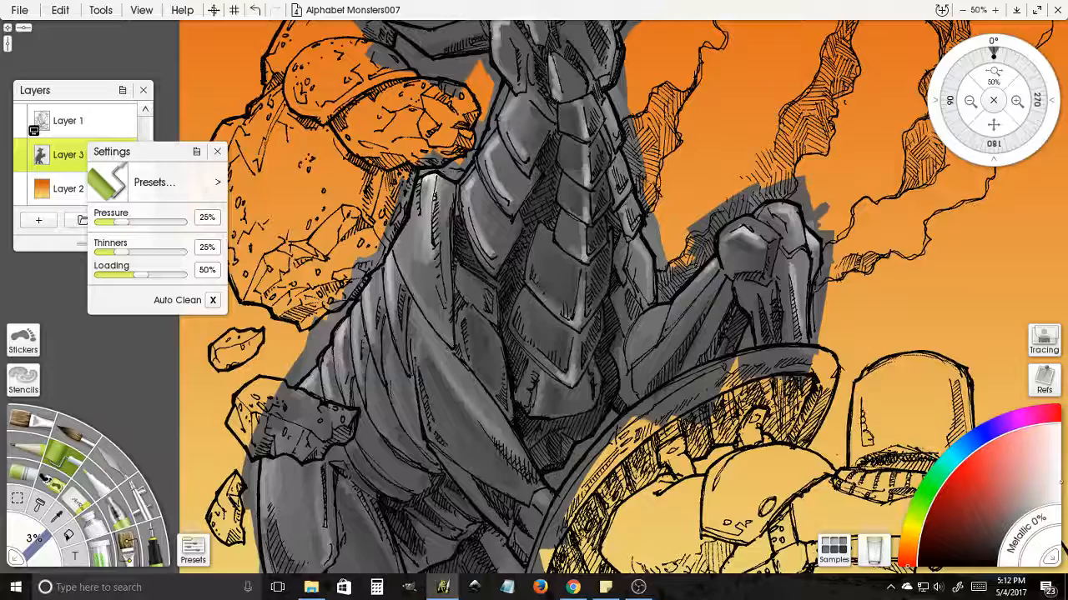
pyautogui.moveTo(710, 268); pyautogui.dragTo(683, 293)
# - Add light highlights to the muscles beside the chest plates and along the lowered arm
pyautogui.moveTo(684, 333); pyautogui.dragTo(725, 250)
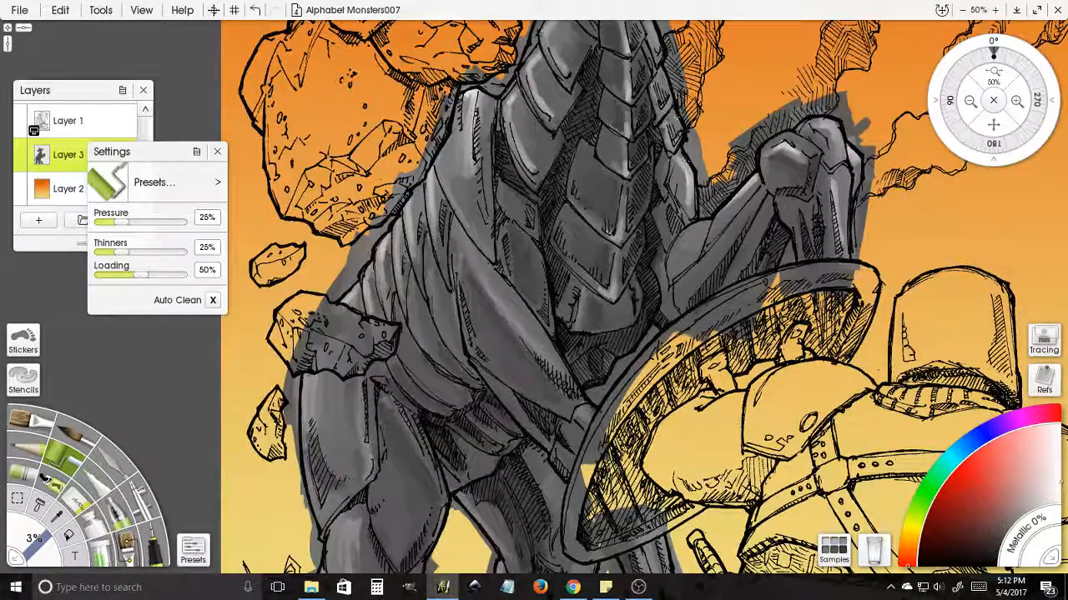
pyautogui.moveTo(584, 251); pyautogui.dragTo(579, 316)
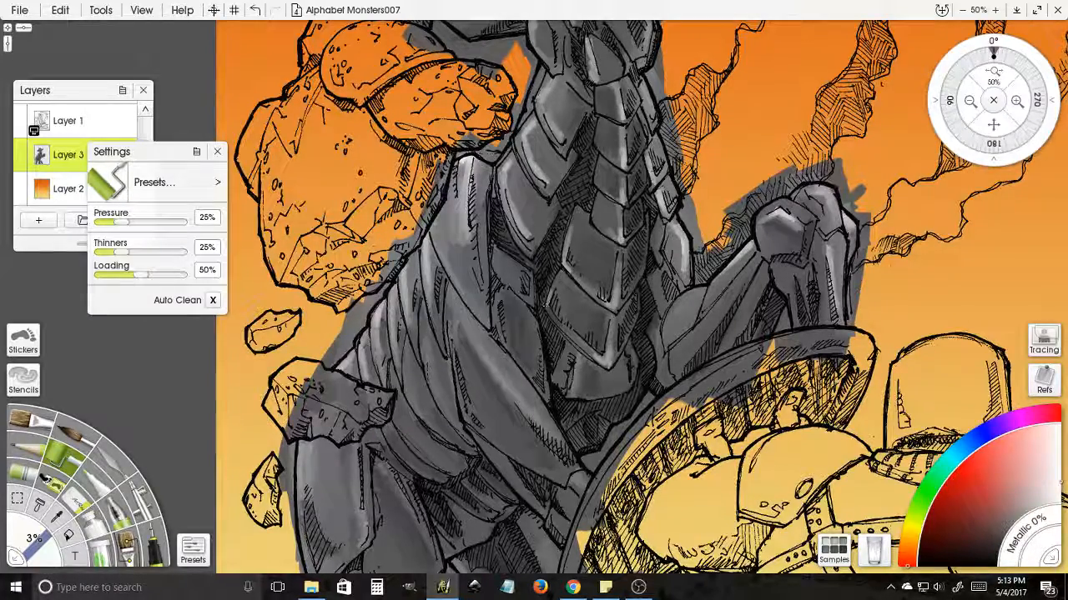
pyautogui.moveTo(545, 306); pyautogui.dragTo(557, 242)
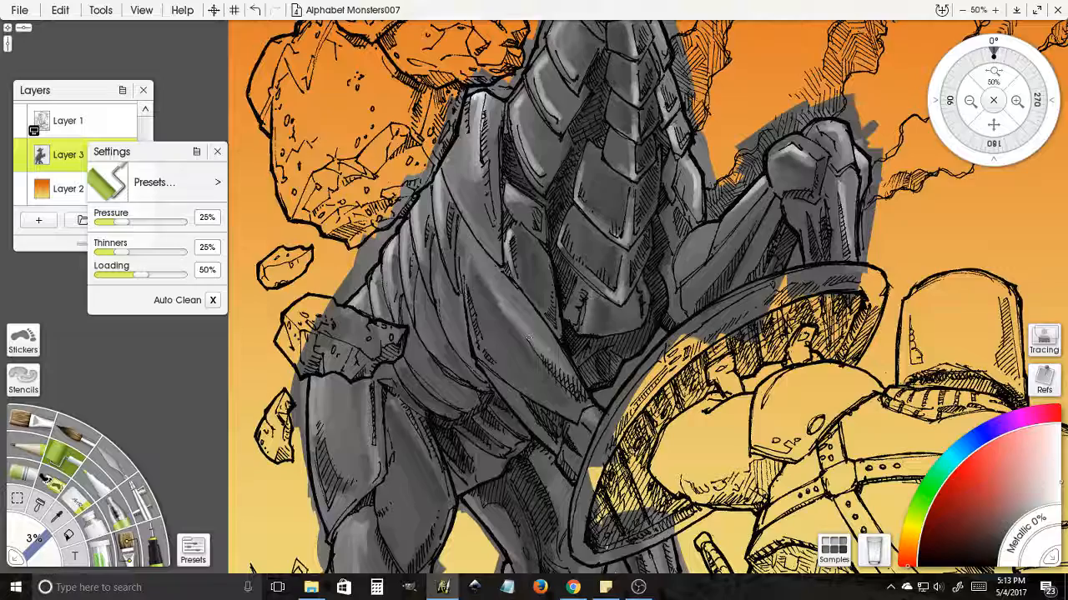
pyautogui.moveTo(513, 317); pyautogui.dragTo(540, 349)
pyautogui.moveTo(499, 295)
pyautogui.mouseDown()
pyautogui.moveTo(547, 357)
pyautogui.moveTo(548, 311)
pyautogui.mouseUp()
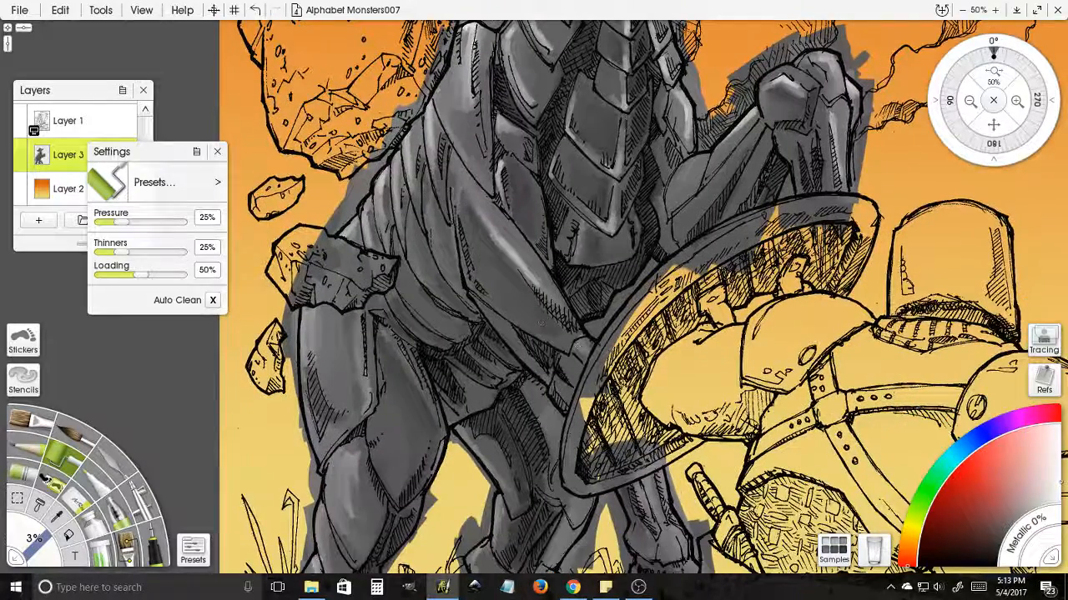
# - Highlight the wrist of the lowered arm beside the shield, the leftmost leg's knee and outer shin, and the middle leg's shin
pyautogui.moveTo(582, 342); pyautogui.dragTo(581, 357)
pyautogui.moveTo(604, 453)
pyautogui.mouseDown()
pyautogui.moveTo(628, 404)
pyautogui.moveTo(569, 326)
pyautogui.mouseUp()
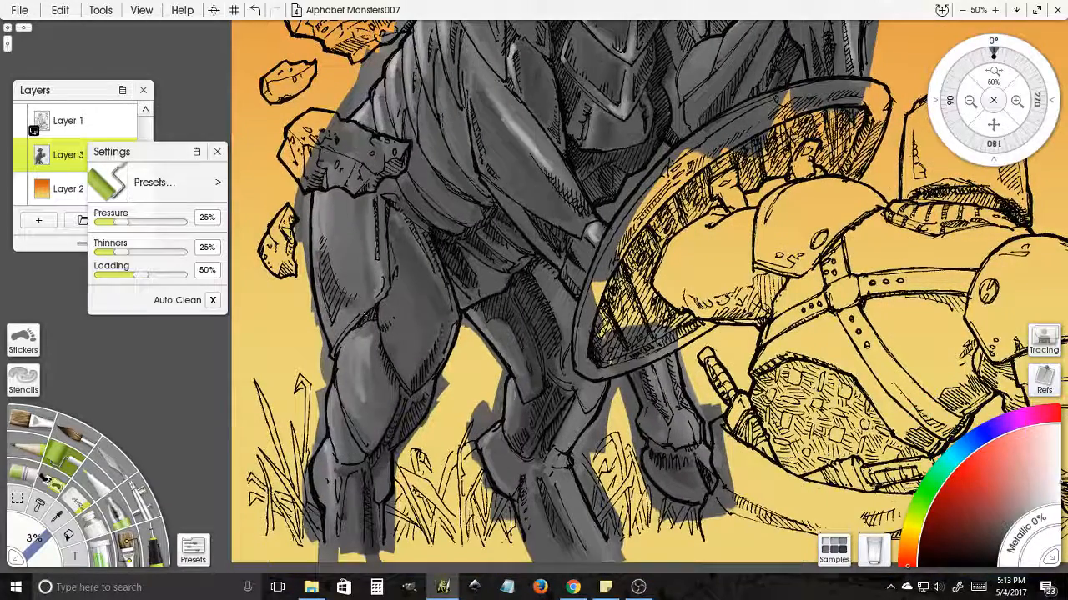
pyautogui.moveTo(342, 333)
pyautogui.mouseDown()
pyautogui.moveTo(351, 347)
pyautogui.moveTo(351, 337)
pyautogui.moveTo(375, 348)
pyautogui.moveTo(380, 363)
pyautogui.mouseUp()
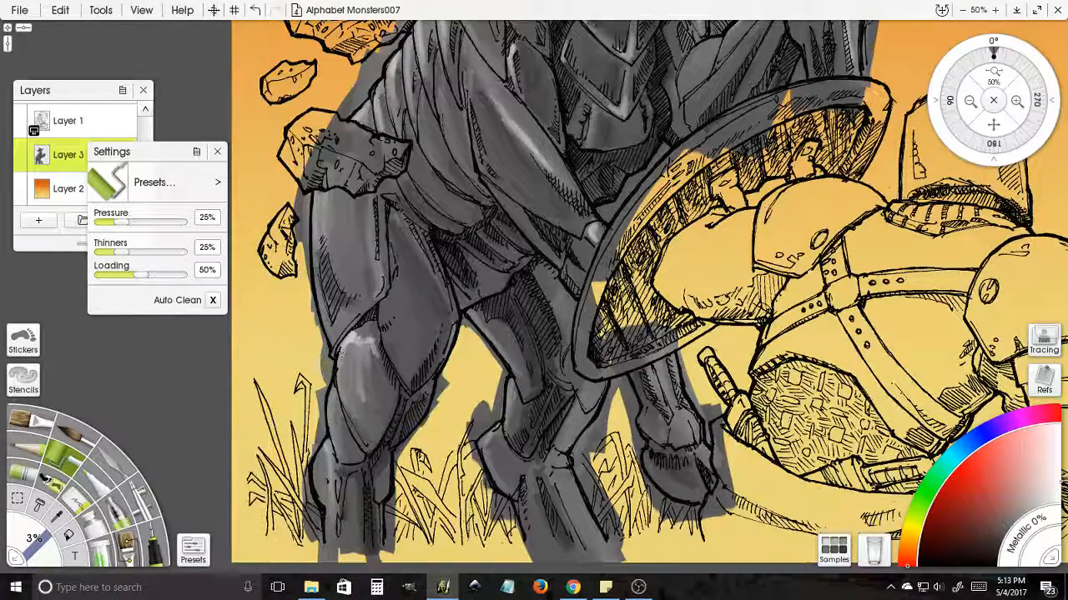
pyautogui.moveTo(340, 353)
pyautogui.mouseDown()
pyautogui.moveTo(331, 392)
pyautogui.moveTo(341, 442)
pyautogui.mouseUp()
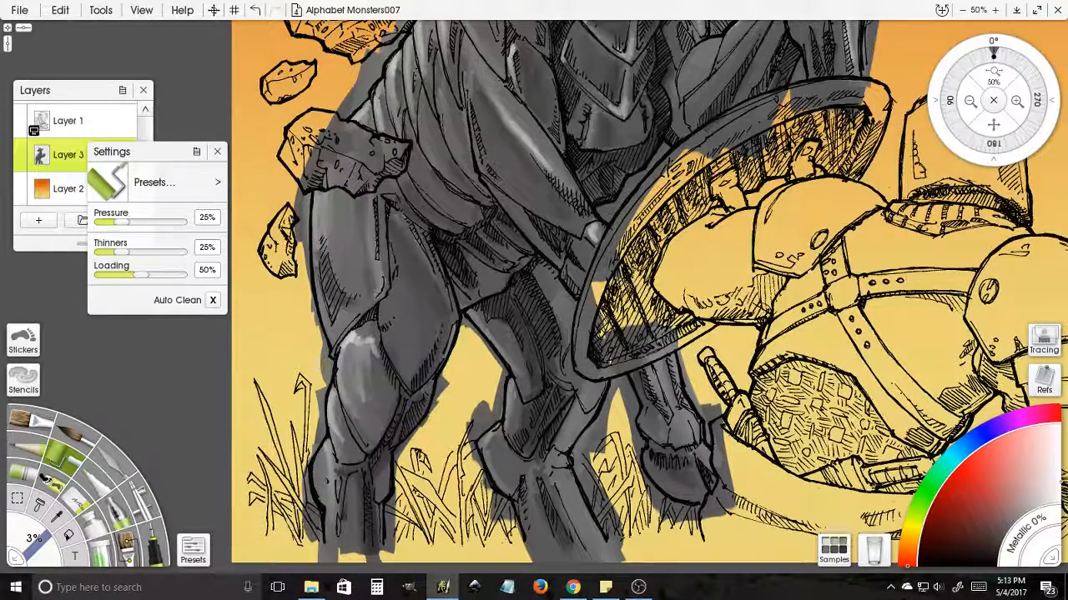
pyautogui.moveTo(511, 392)
pyautogui.mouseDown()
pyautogui.moveTo(510, 412)
pyautogui.moveTo(511, 390)
pyautogui.mouseUp()
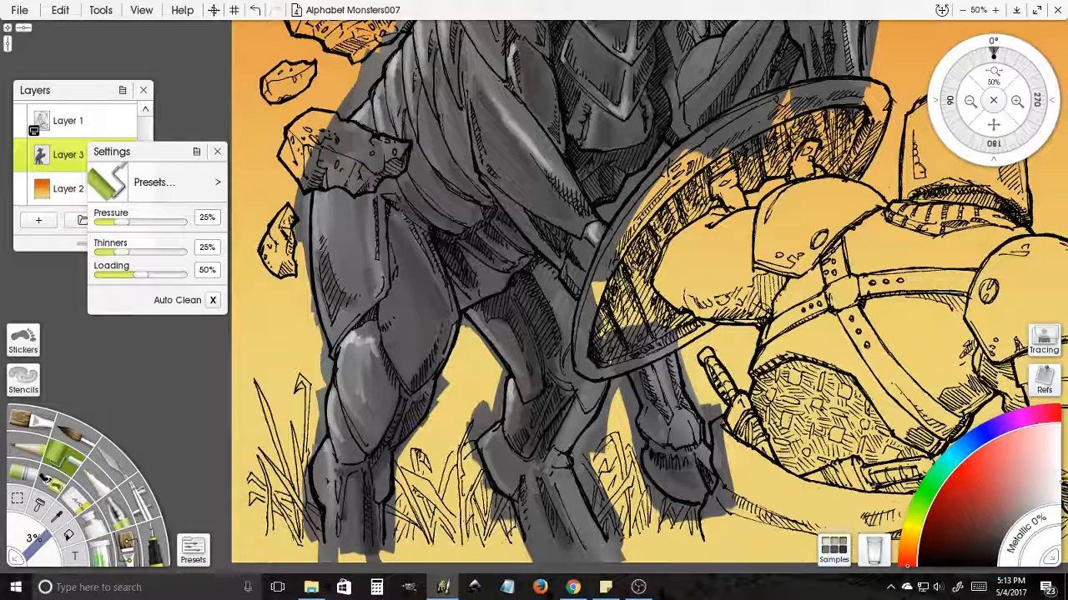
# - Compare the whole drawing with the gray monster layer and the gradient layer hidden, and show both again
pyautogui.click(970, 100)
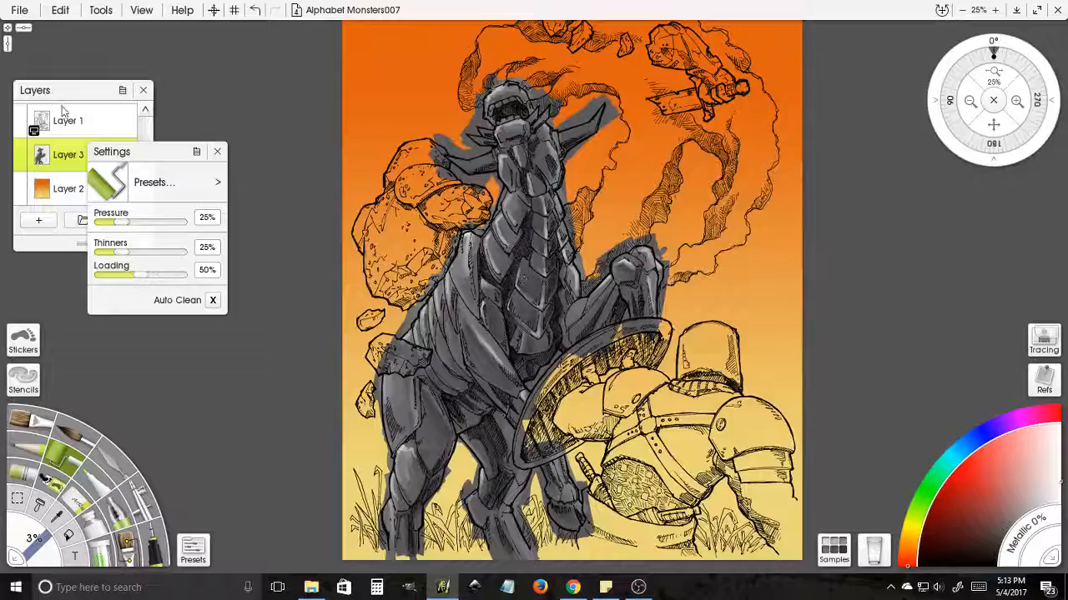
pyautogui.click(19, 148)
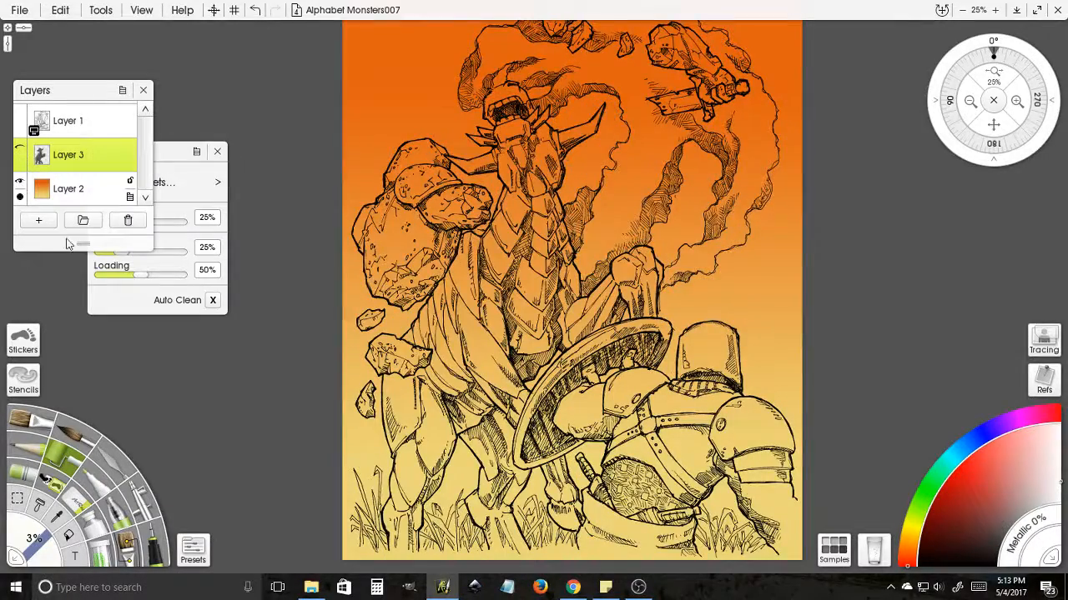
pyautogui.click(19, 181)
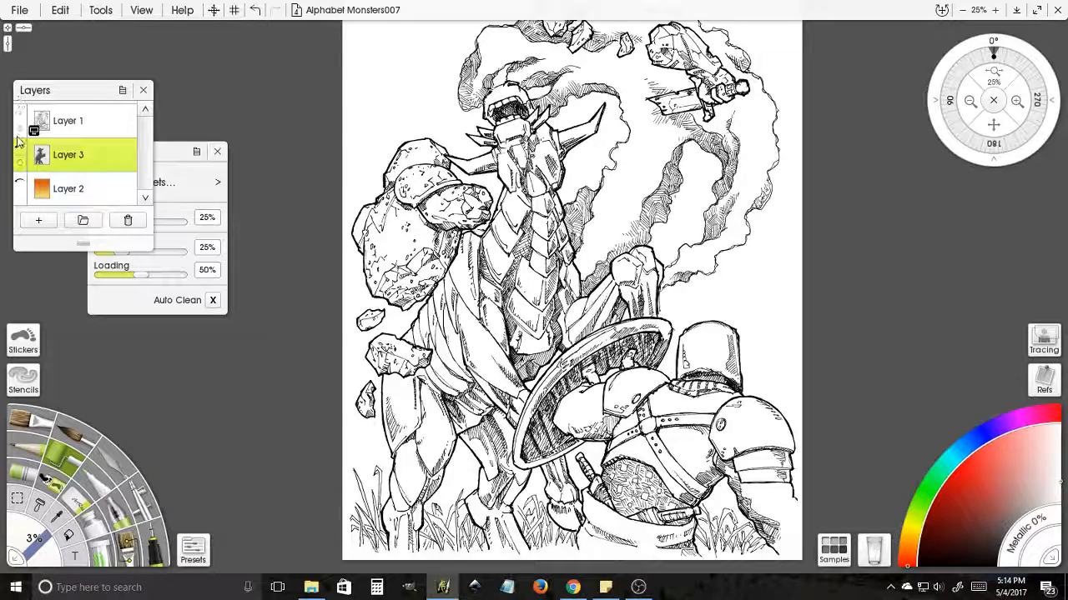
pyautogui.click(19, 154)
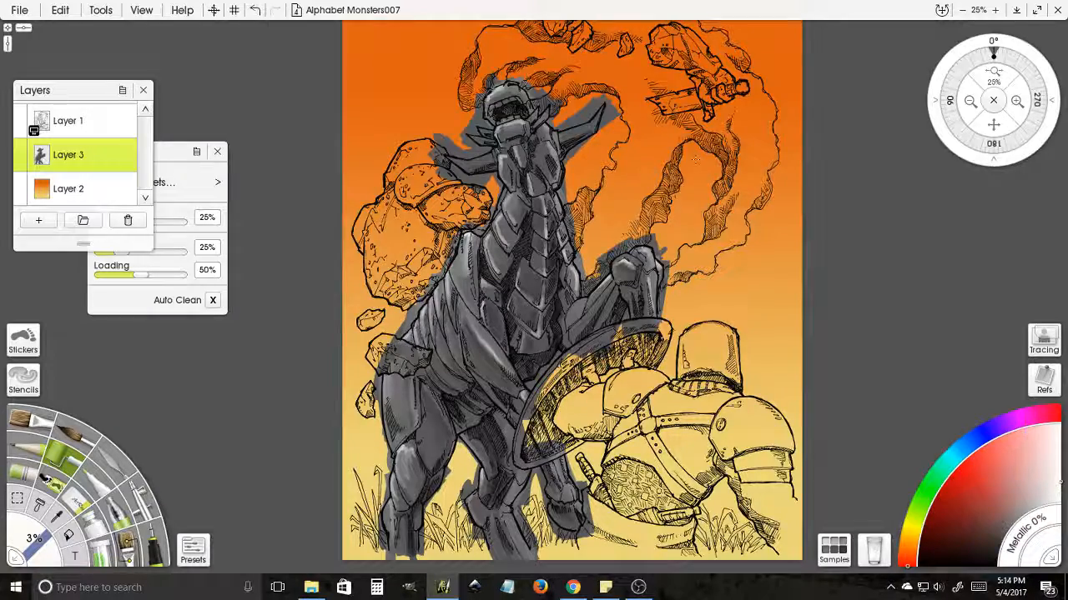
# - Highlight the leftmost leg along the inner edge of the thigh, the outer side of the calf, and the ankle
pyautogui.click(1016, 100)
pyautogui.click(1016, 100)
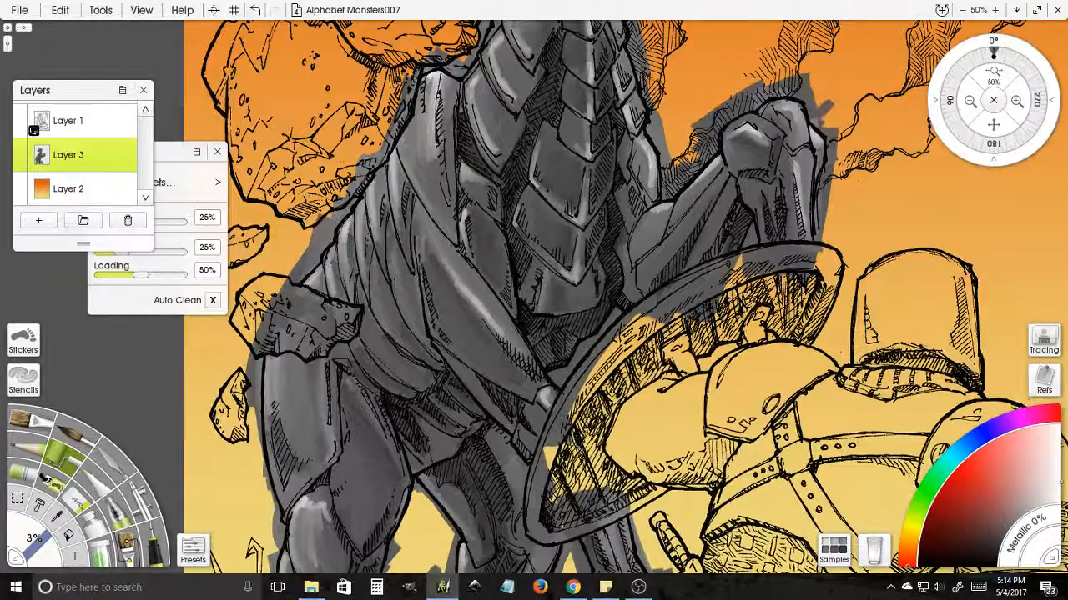
pyautogui.moveTo(266, 364); pyautogui.dragTo(367, 174)
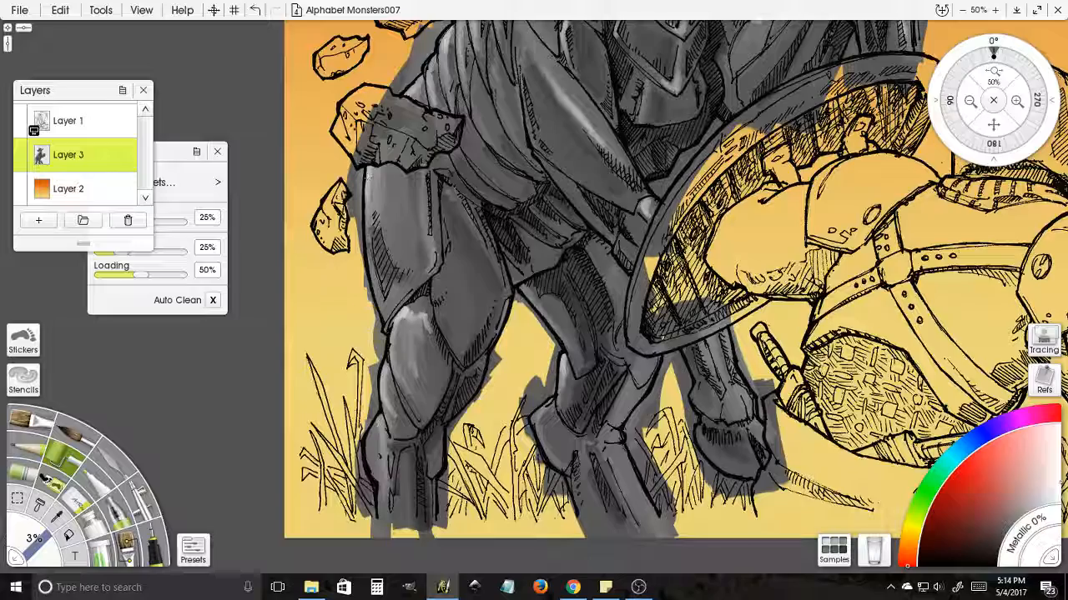
pyautogui.moveTo(476, 336)
pyautogui.mouseDown()
pyautogui.moveTo(511, 236)
pyautogui.moveTo(509, 186)
pyautogui.mouseUp()
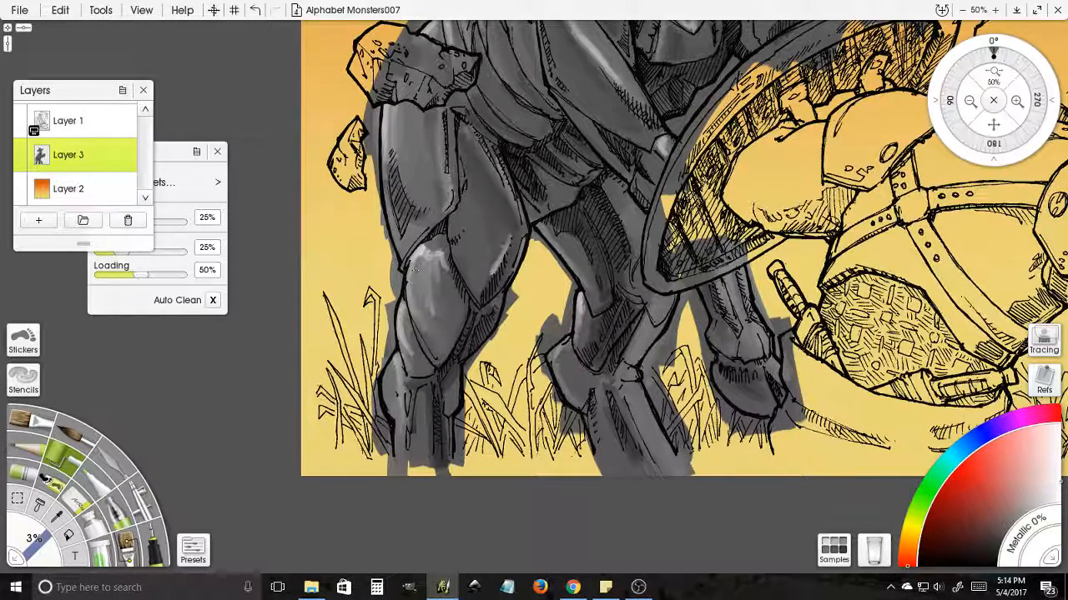
pyautogui.moveTo(404, 307); pyautogui.dragTo(406, 345)
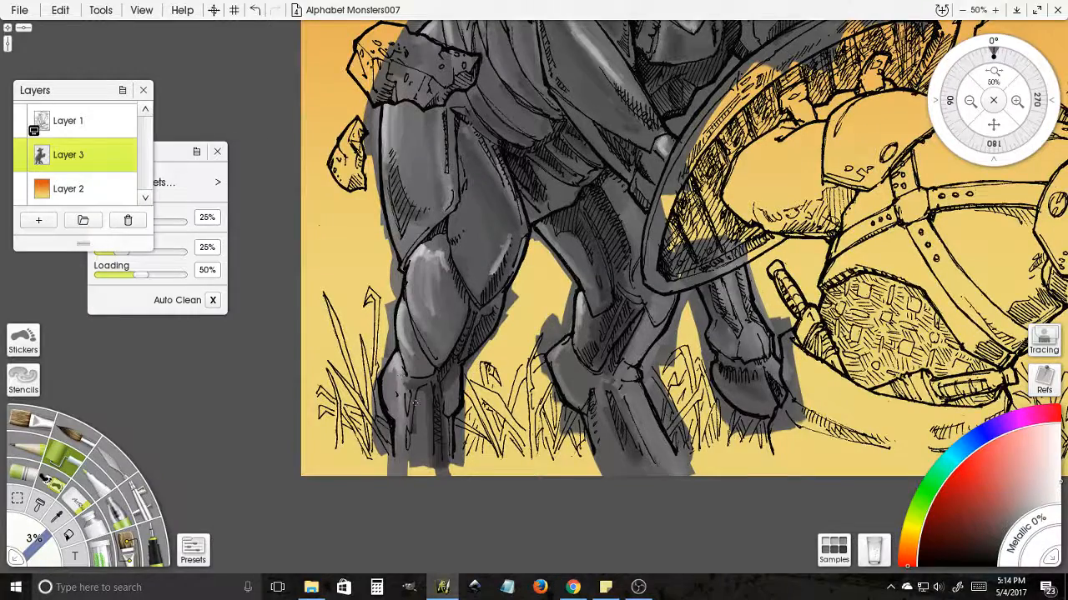
pyautogui.scroll(-2, 415, 403)
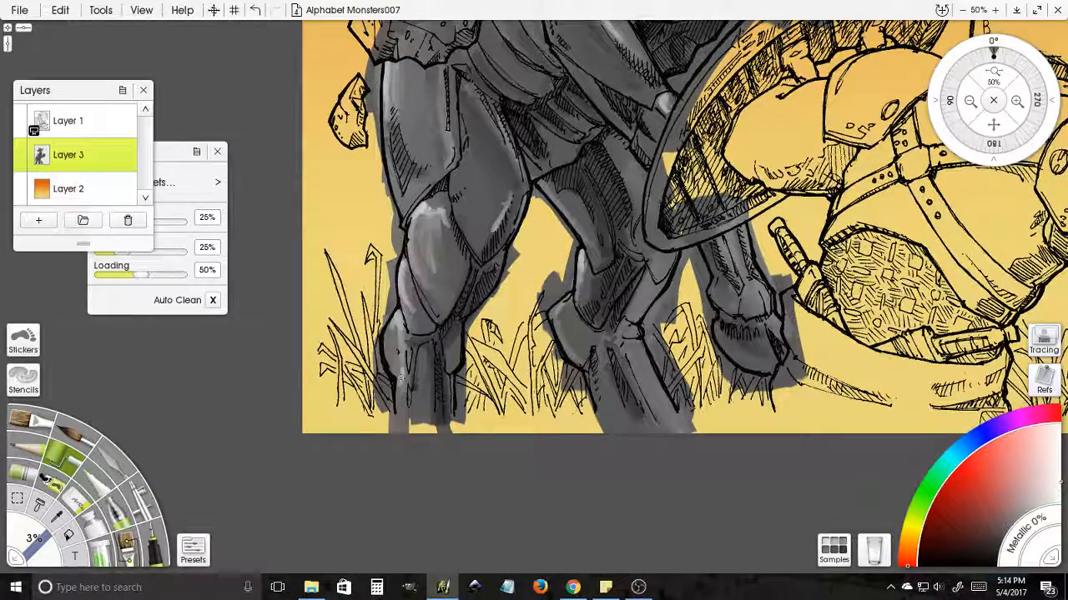
pyautogui.moveTo(400, 377)
pyautogui.mouseDown()
pyautogui.moveTo(401, 359)
pyautogui.moveTo(402, 384)
pyautogui.mouseUp()
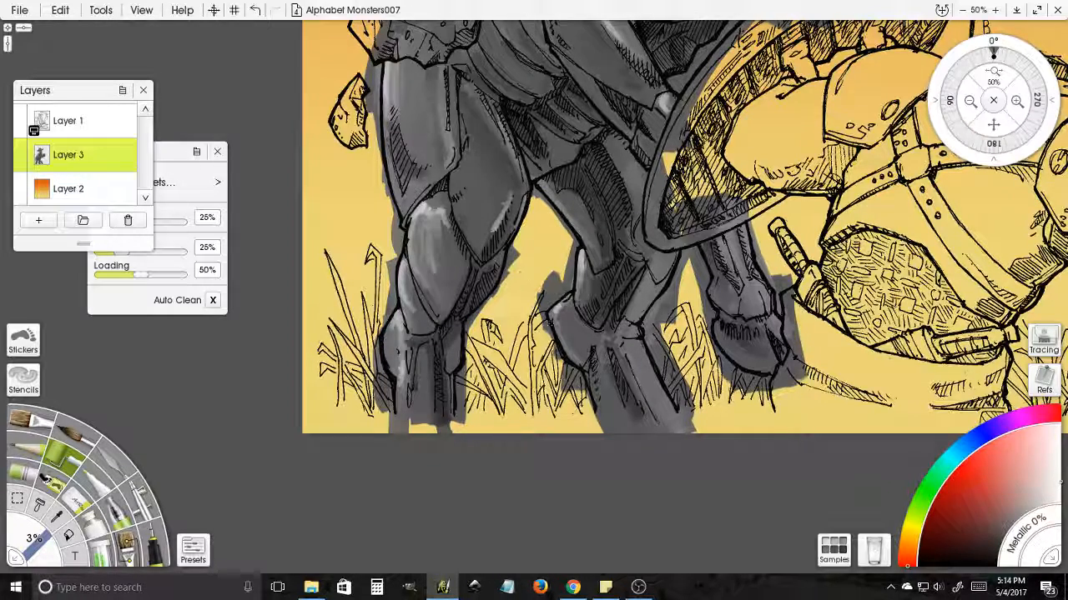
# - Add light highlights to the middle leg's heel, ankle joint, thigh, and the edge of its lower leg
pyautogui.moveTo(550, 314); pyautogui.dragTo(558, 340)
pyautogui.moveTo(628, 338); pyautogui.dragTo(599, 320)
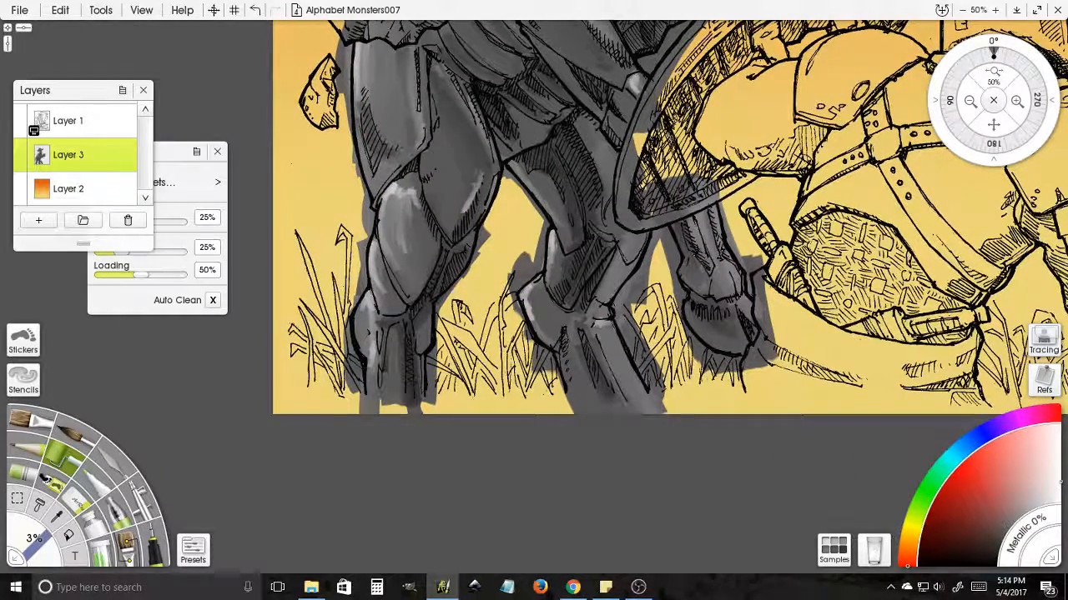
pyautogui.moveTo(575, 275); pyautogui.dragTo(563, 314)
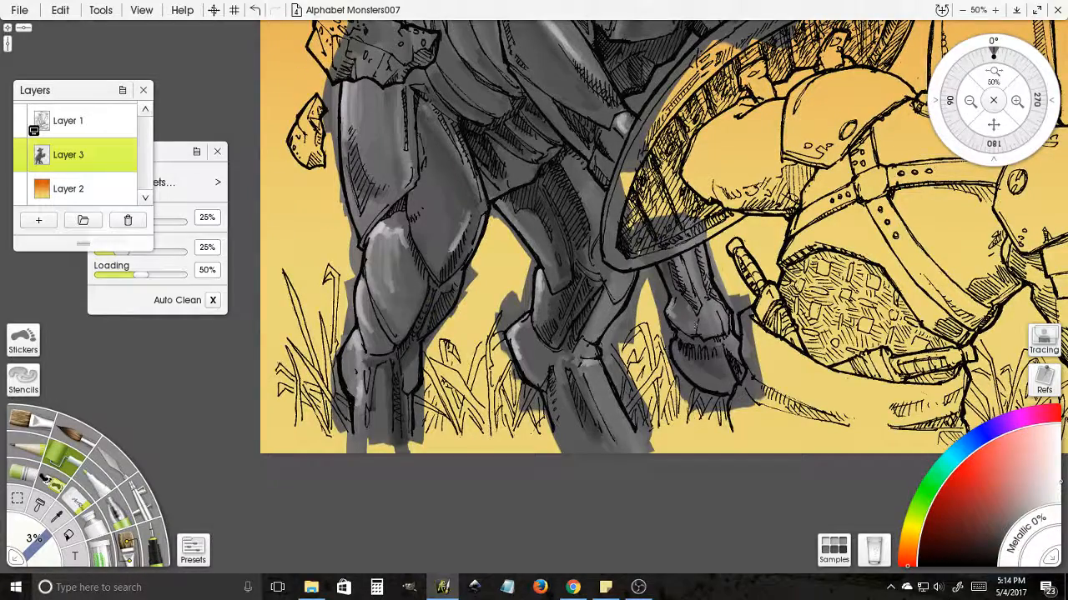
pyautogui.moveTo(697, 325); pyautogui.dragTo(681, 393)
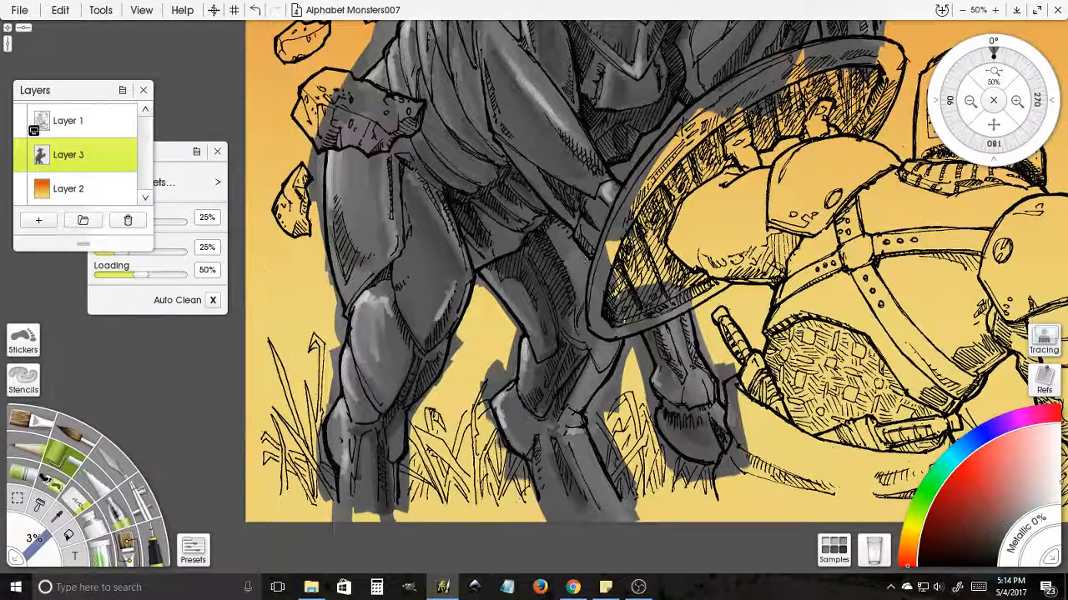
pyautogui.moveTo(585, 259); pyautogui.dragTo(590, 282)
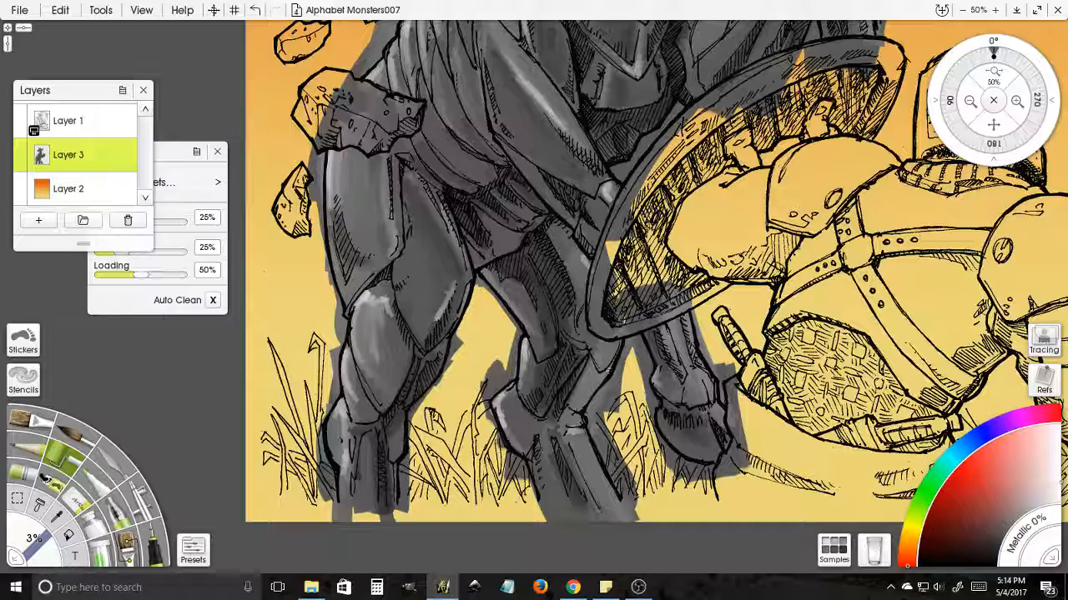
pyautogui.moveTo(612, 366); pyautogui.dragTo(586, 403)
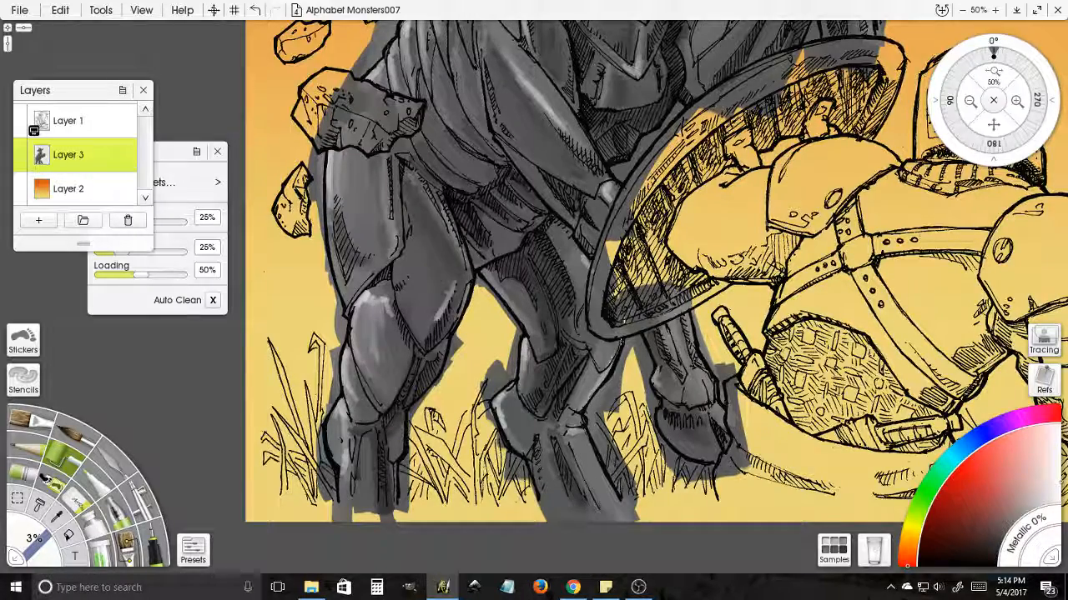
pyautogui.moveTo(764, 110); pyautogui.dragTo(573, 352)
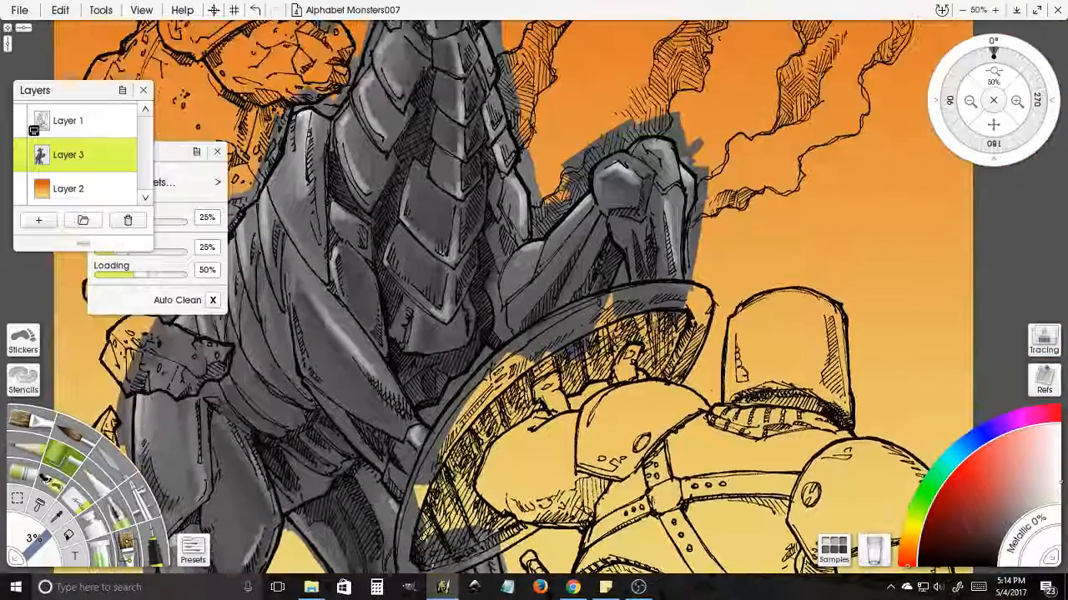
pyautogui.moveTo(500, 175); pyautogui.dragTo(717, 401)
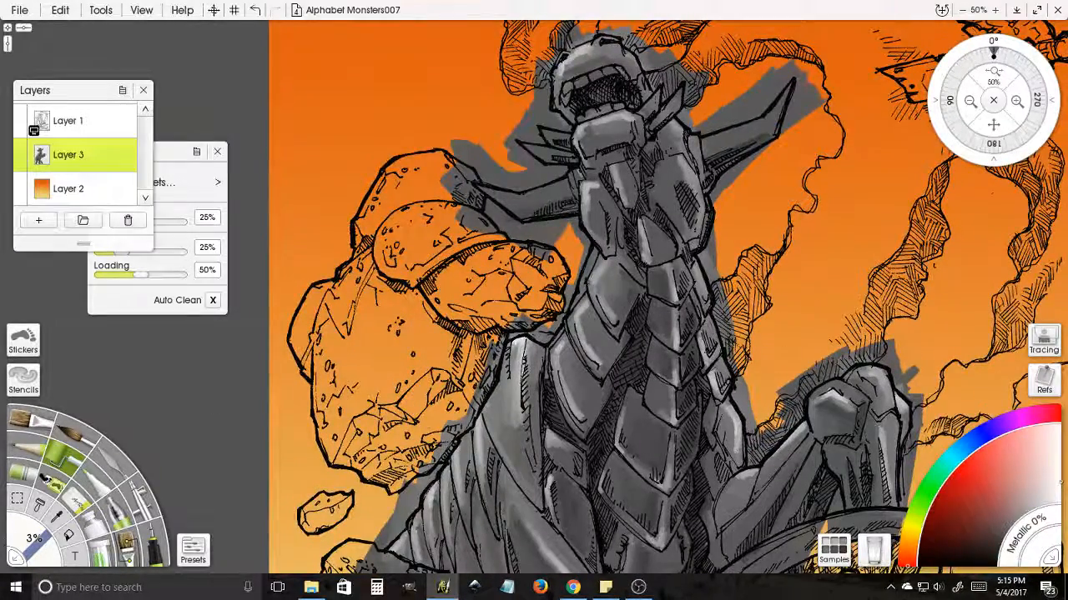
pyautogui.moveTo(584, 534); pyautogui.dragTo(656, 61)
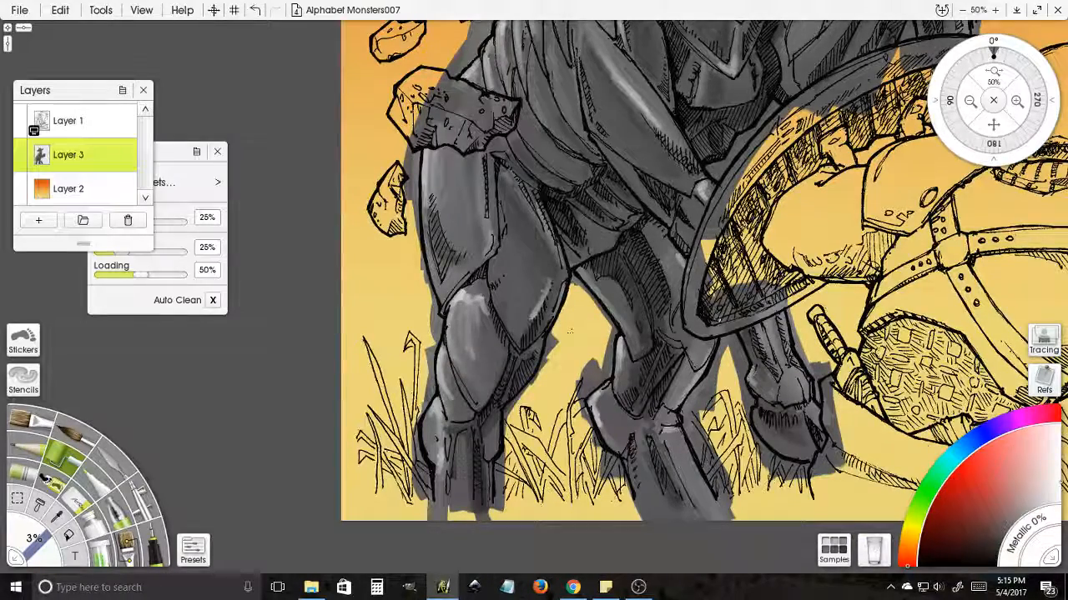
# - Sample the yellow background with Layer 2 active and Expand Area at 0%, and set the sampler's Expand Area to 11%
pyautogui.click(112, 192)
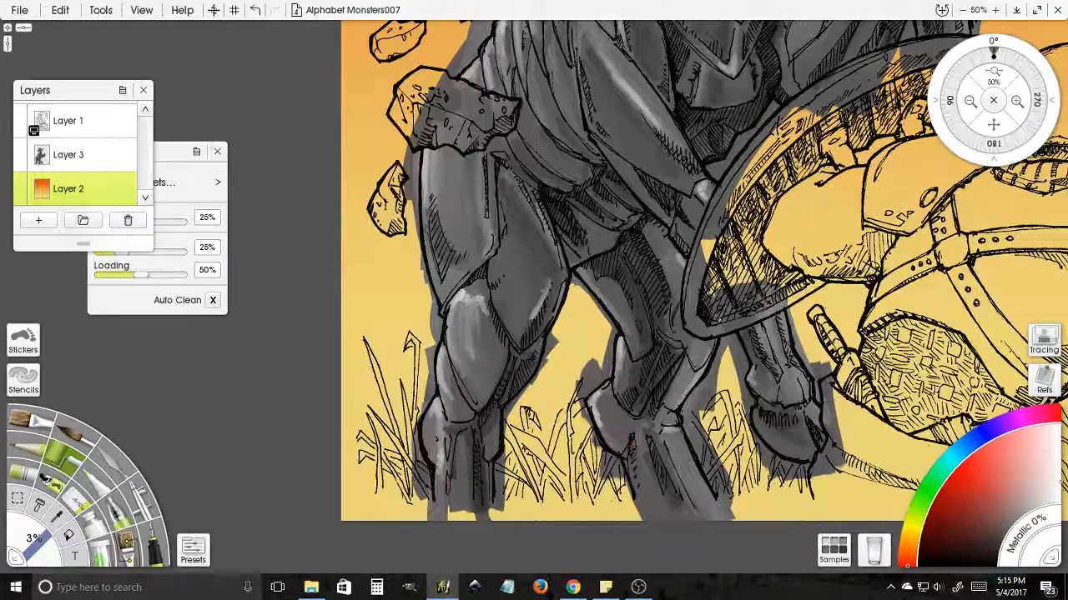
pyautogui.click(57, 517)
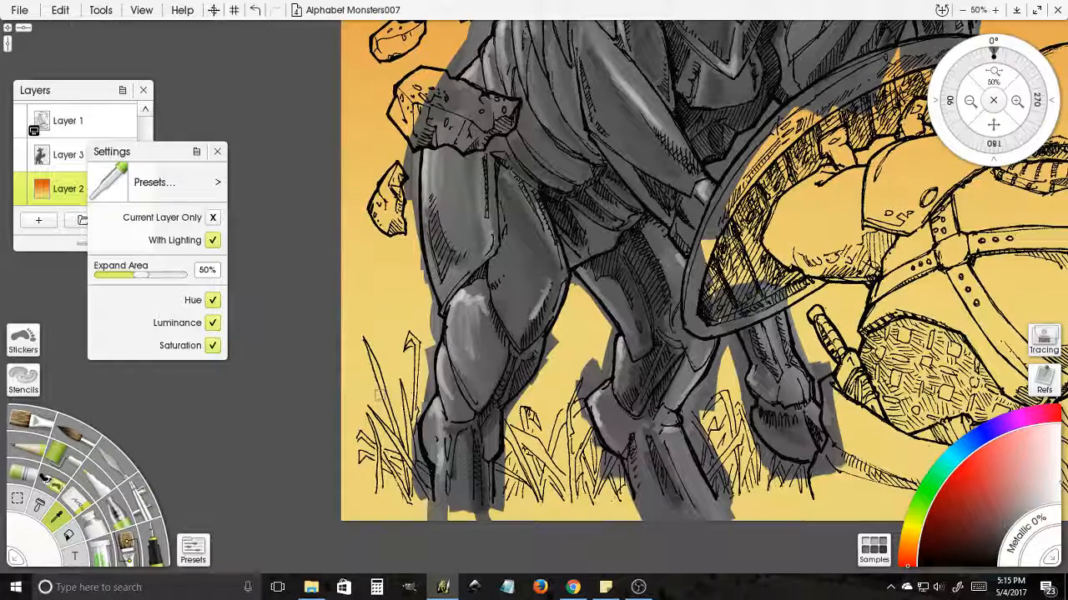
pyautogui.moveTo(141, 274); pyautogui.dragTo(117, 275)
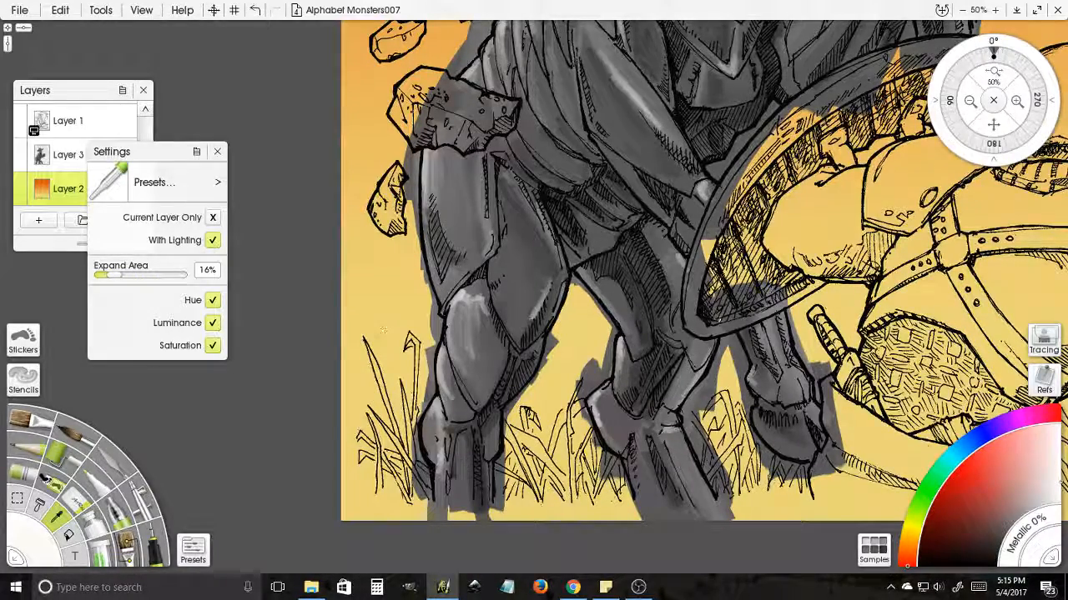
pyautogui.moveTo(118, 280); pyautogui.dragTo(96, 280)
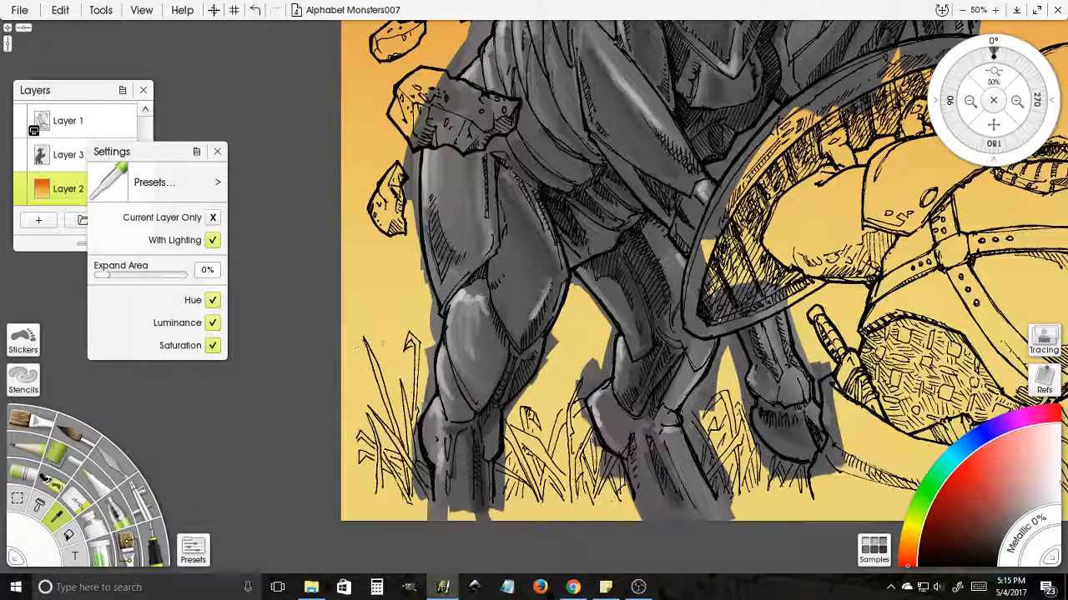
pyautogui.click(378, 338)
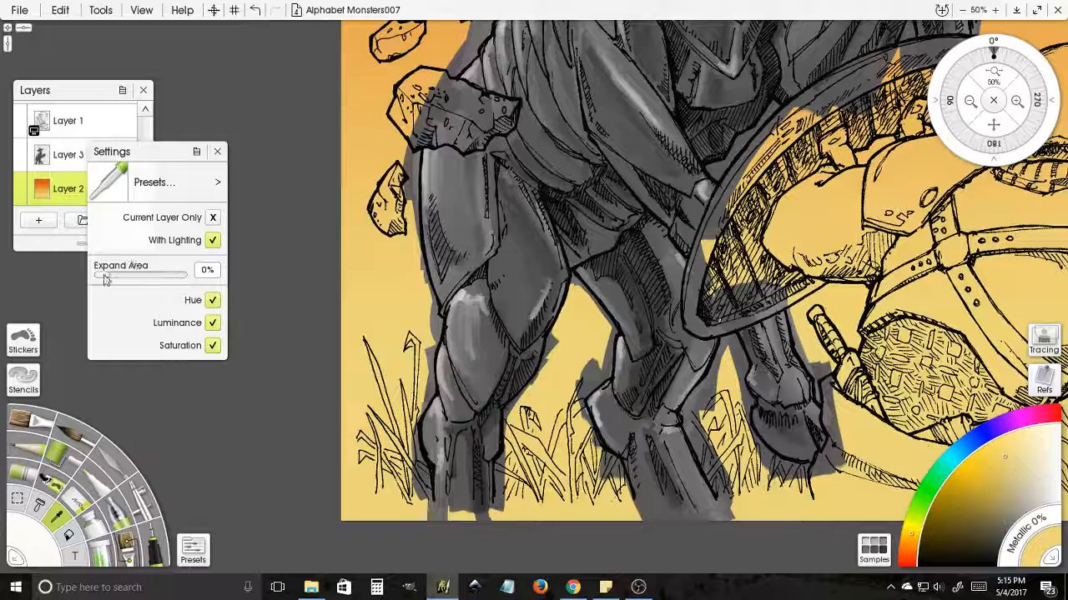
pyautogui.moveTo(100, 275); pyautogui.dragTo(114, 276)
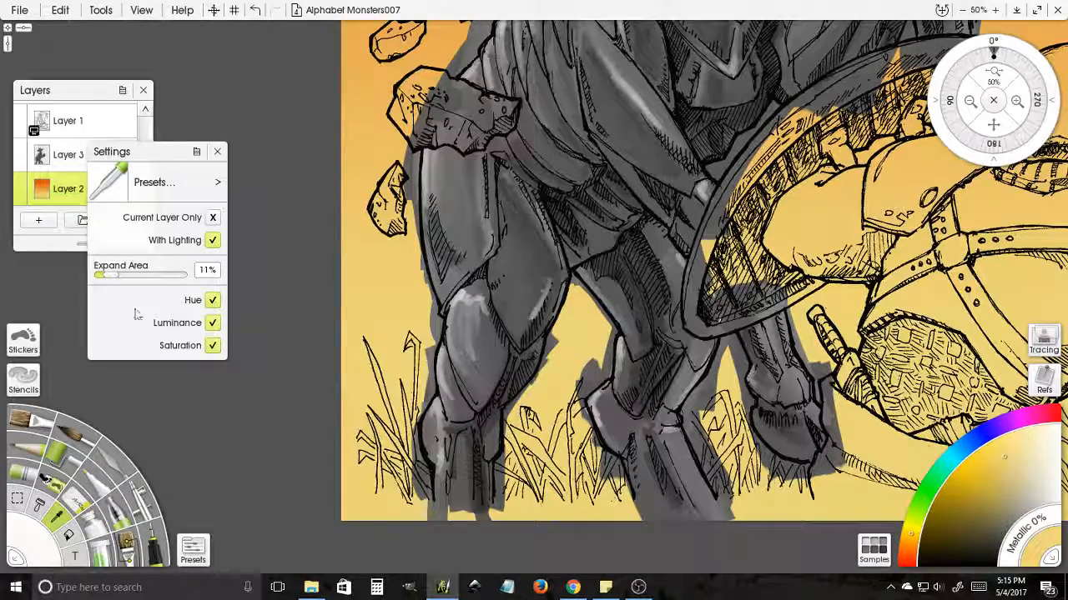
# - Check what Layer 2 and Layer 3 each contain by hiding and showing them in turn
pyautogui.moveTo(22, 160)
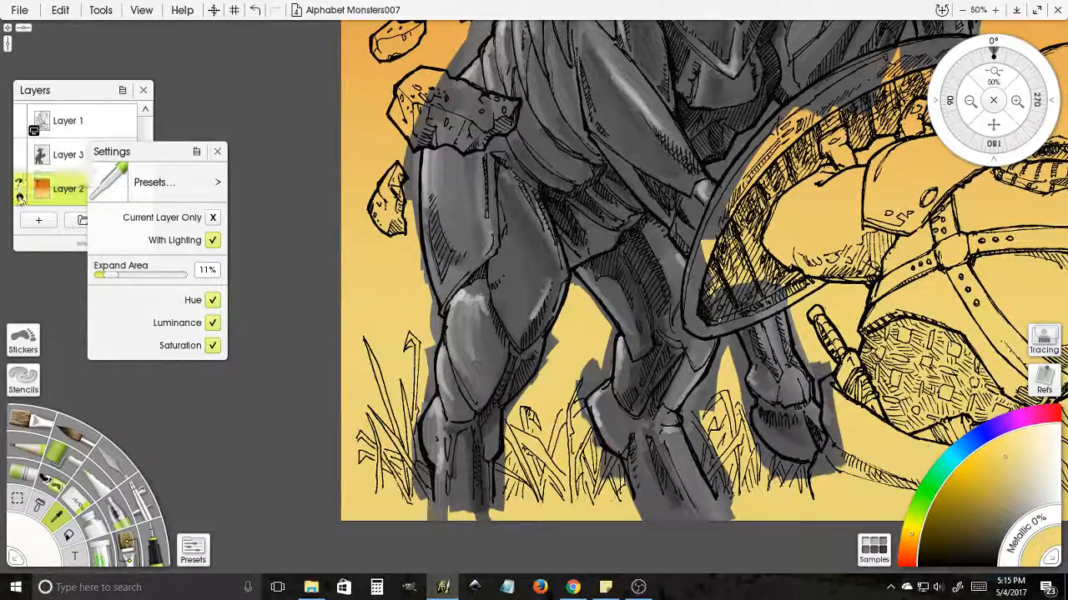
pyautogui.click(19, 185)
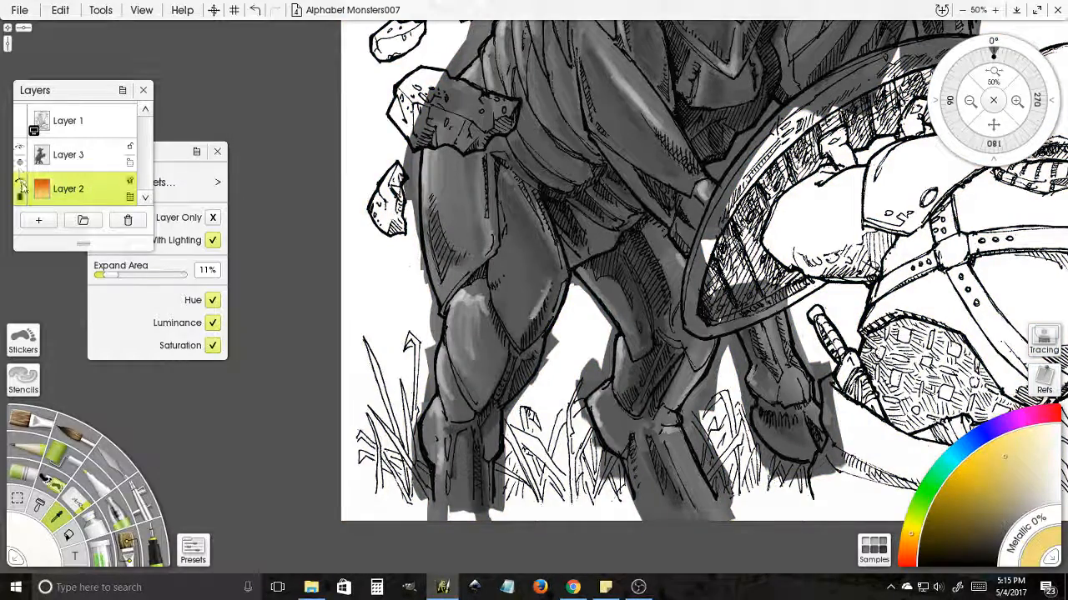
pyautogui.click(19, 182)
pyautogui.click(20, 155)
pyautogui.click(19, 154)
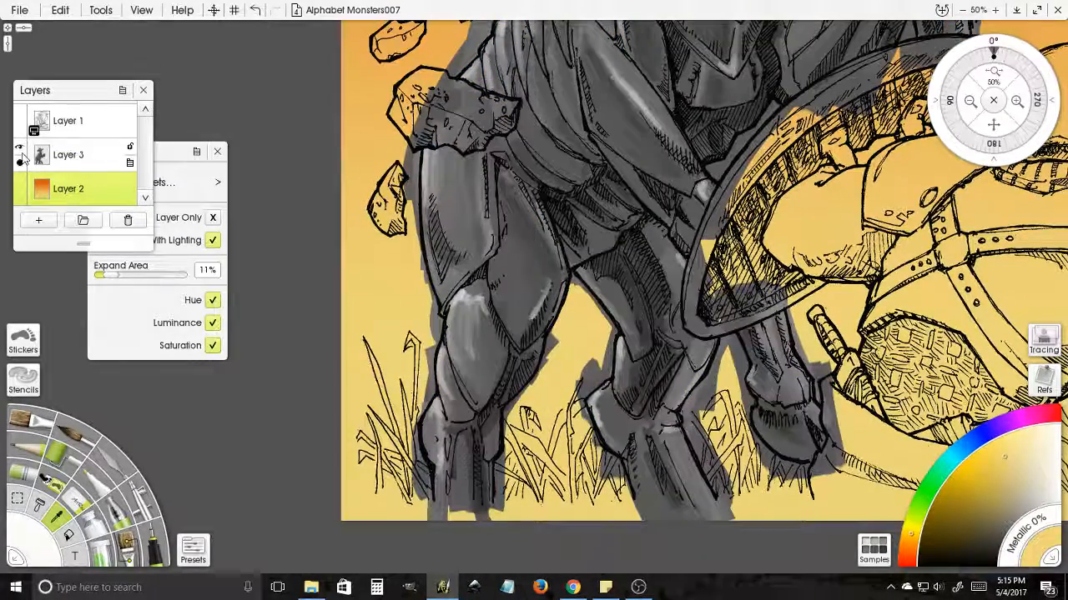
# - Sample the light gray of the lowered arm with Layer 3 active, and reselect Layer 2 with the sampler settings moved clear of the layer list
pyautogui.click(107, 155)
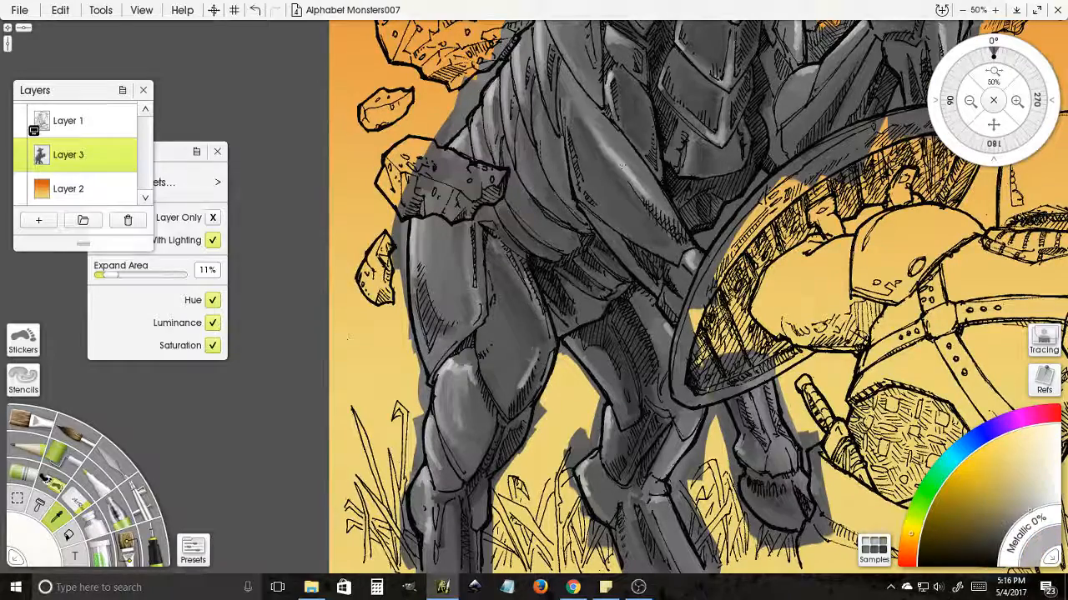
pyautogui.click(619, 156)
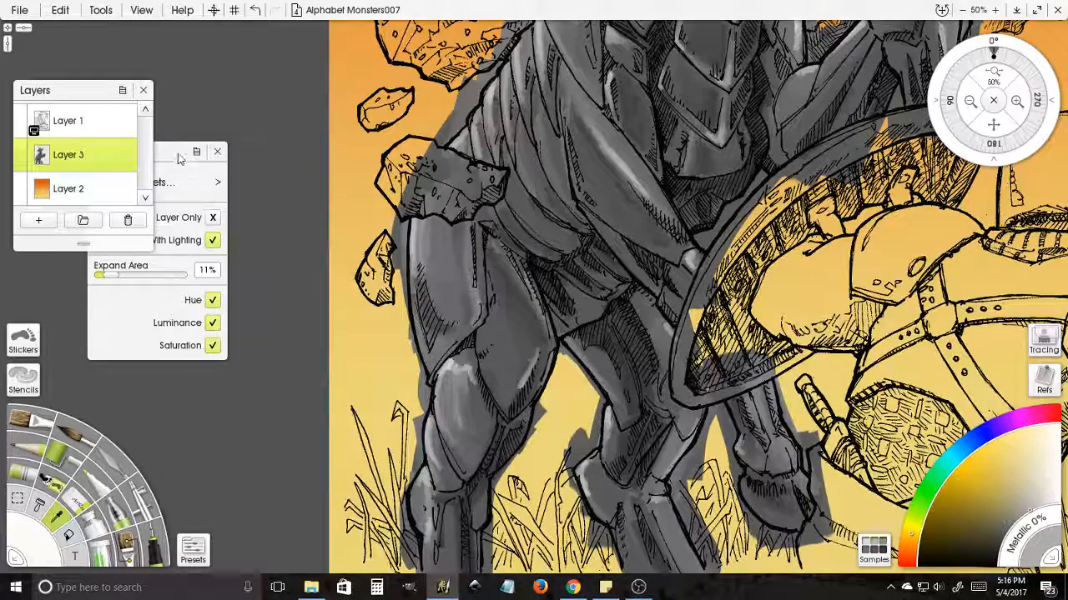
pyautogui.moveTo(180, 157); pyautogui.dragTo(248, 129)
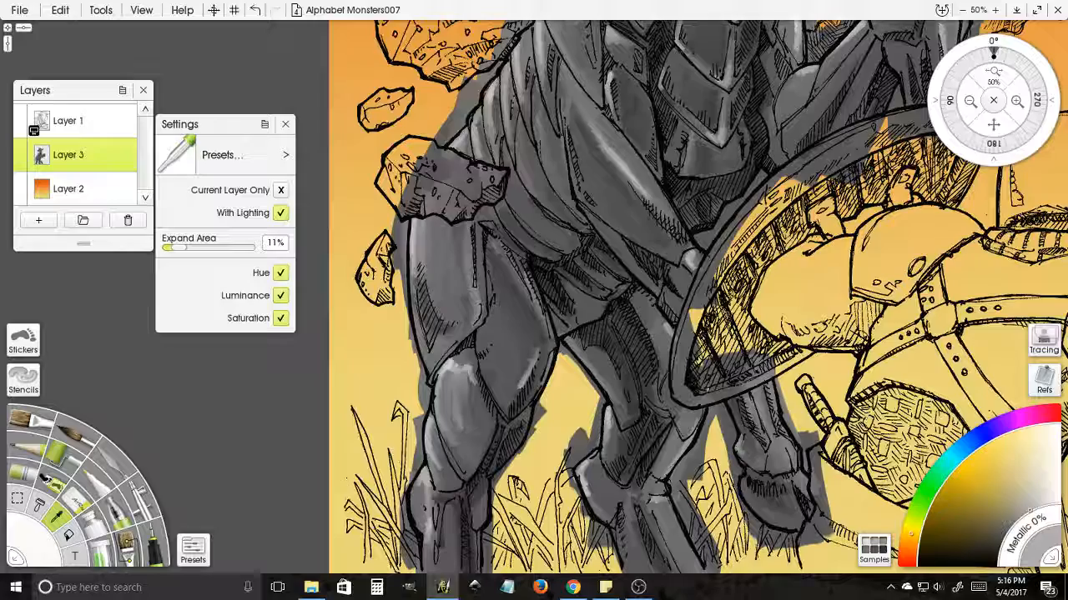
pyautogui.click(83, 189)
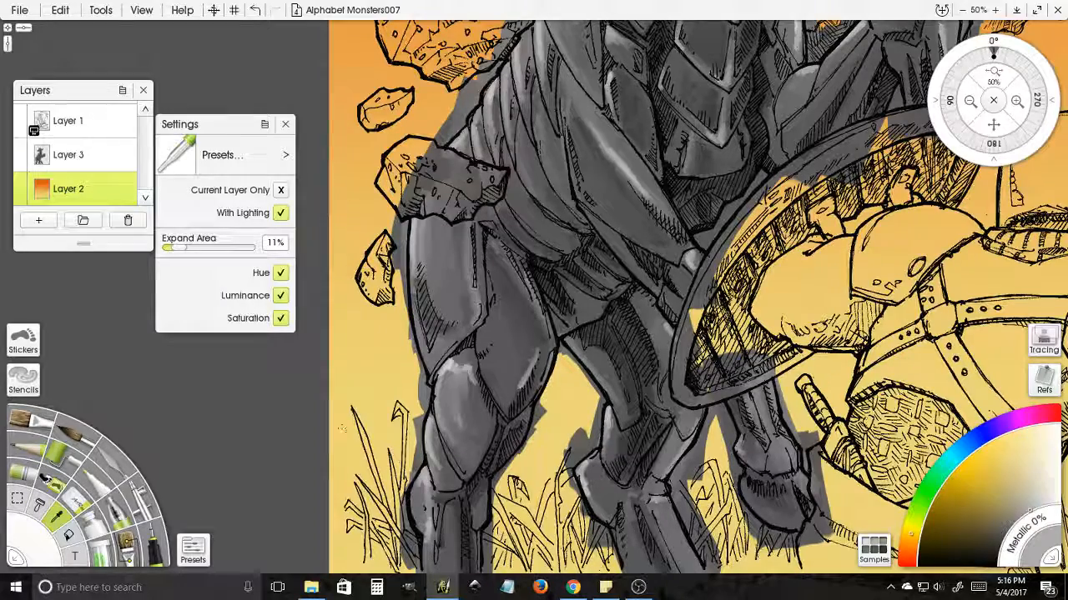
# - Sample the yellow background with the sampler's Expand Area at 2%, and make Layer 3 active
pyautogui.moveTo(182, 248); pyautogui.dragTo(168, 251)
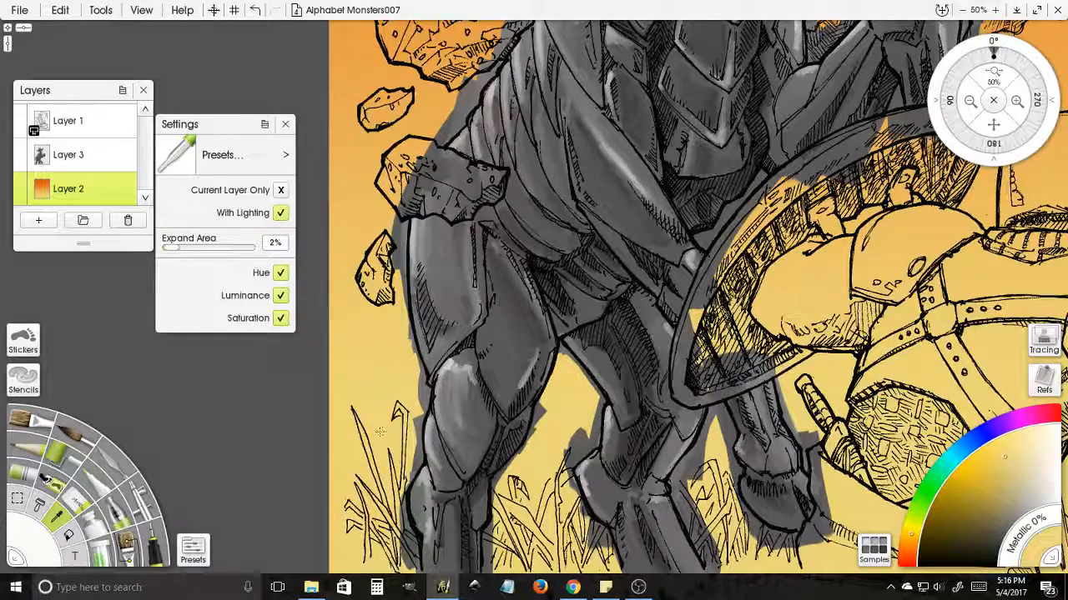
pyautogui.click(116, 160)
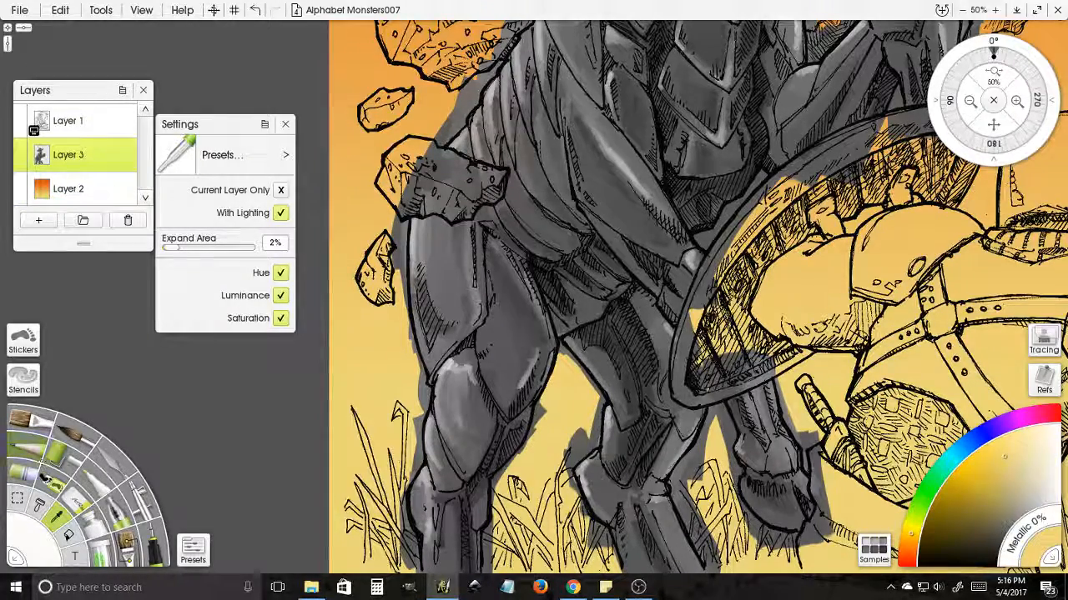
# - Switch to the airbrush and reduce its size to 15%
pyautogui.click(57, 459)
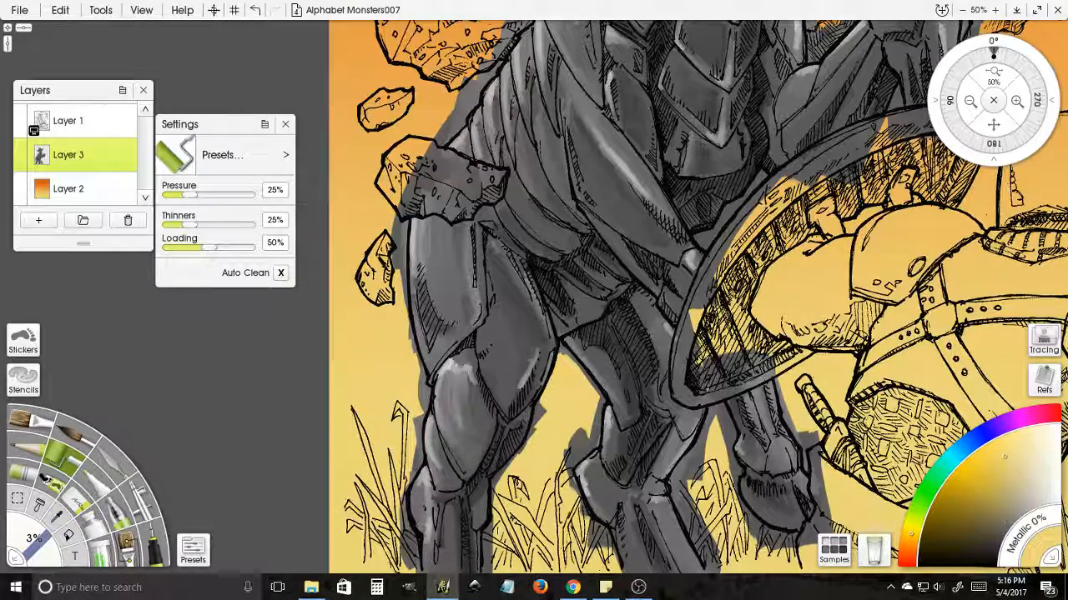
pyautogui.moveTo(617, 250); pyautogui.dragTo(574, 392)
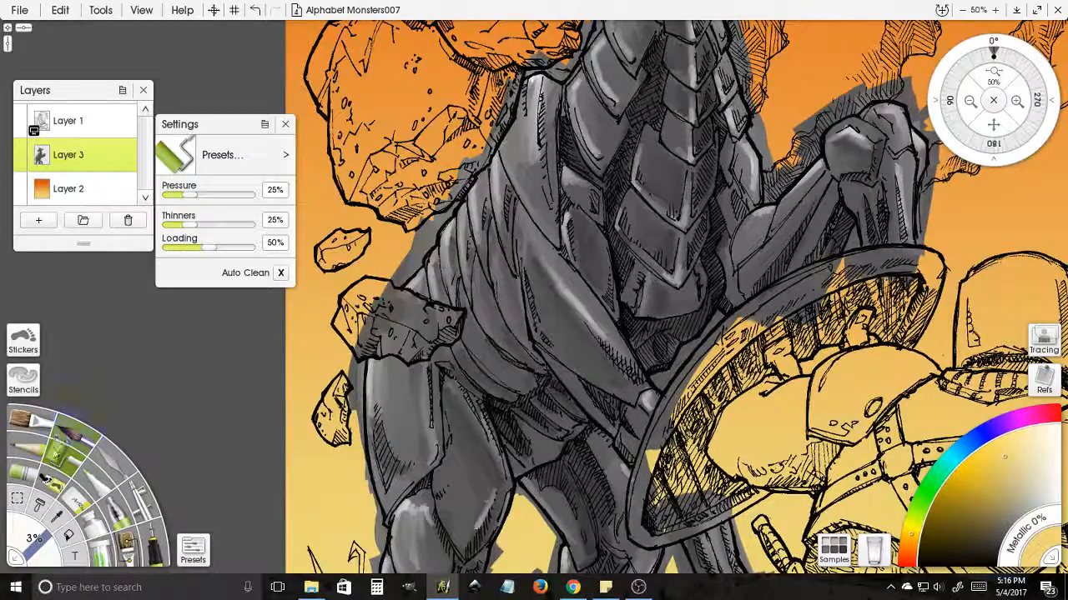
pyautogui.click(133, 501)
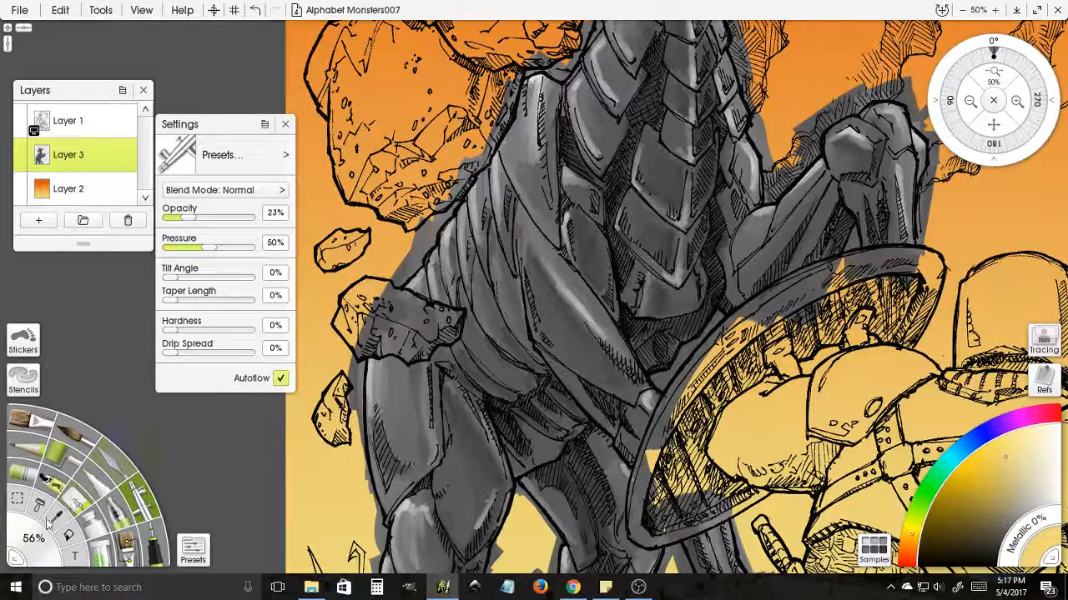
pyautogui.moveTo(33, 540); pyautogui.dragTo(12, 567)
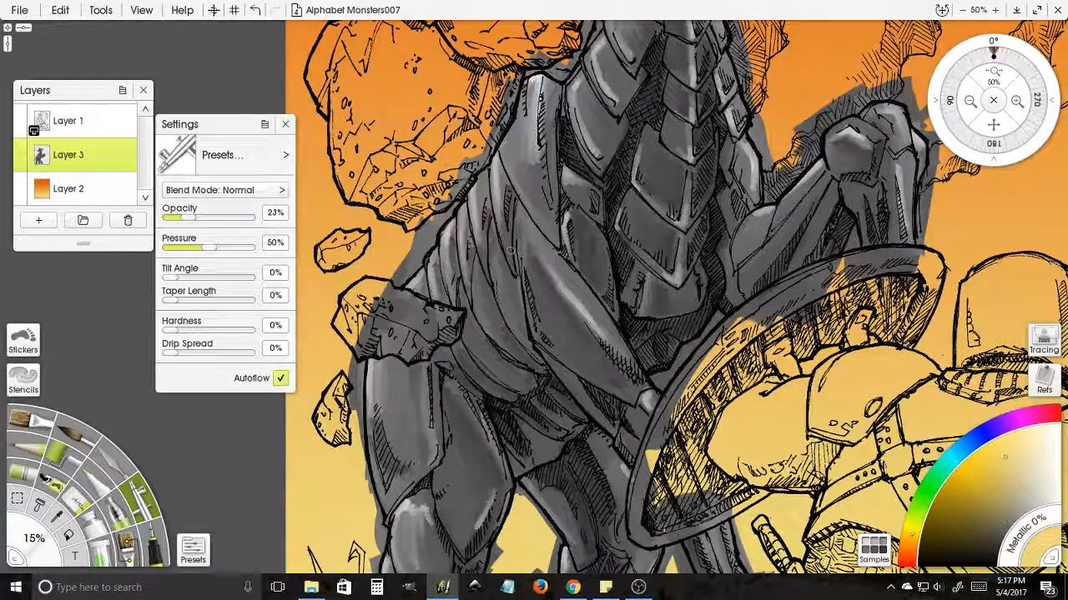
# - Airbrush soft yellow highlights along the monster's lowered forearm and the folds of its side
pyautogui.moveTo(562, 289); pyautogui.dragTo(593, 321)
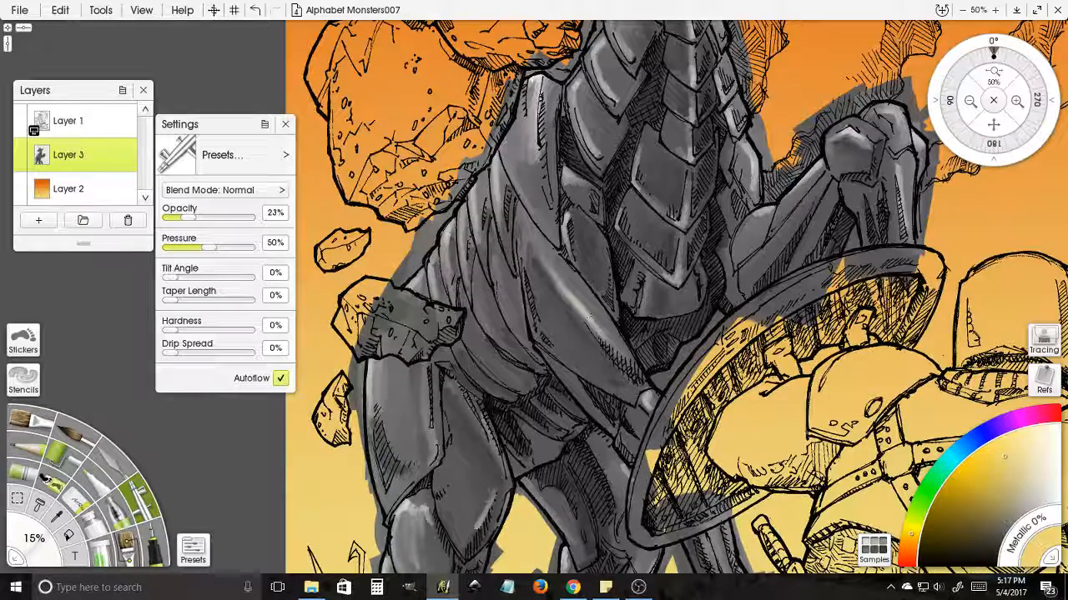
pyautogui.moveTo(565, 289)
pyautogui.mouseDown()
pyautogui.moveTo(598, 327)
pyautogui.moveTo(548, 261)
pyautogui.mouseUp()
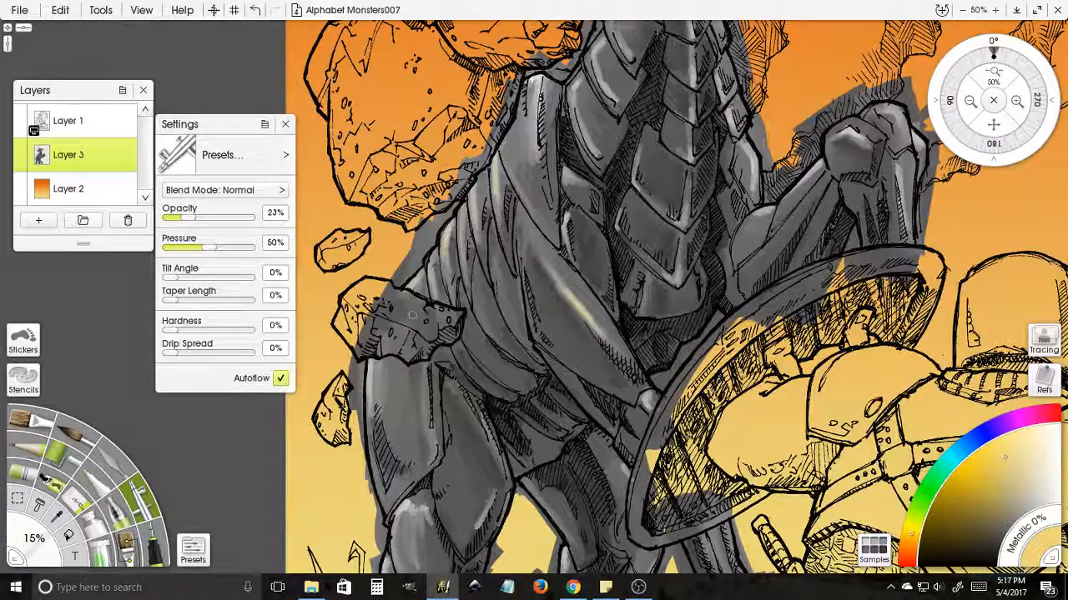
pyautogui.moveTo(412, 315); pyautogui.dragTo(442, 320)
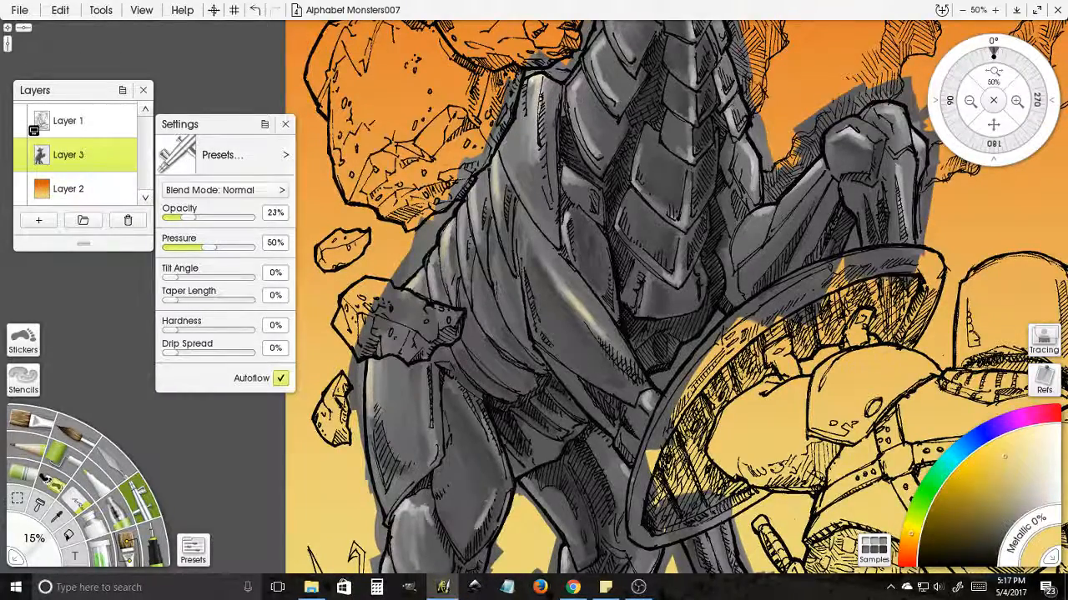
# - Airbrush yellow highlights on the upper arm, the shoulder-side neck plates, and the two small plates beneath them
pyautogui.moveTo(601, 44); pyautogui.dragTo(587, 161)
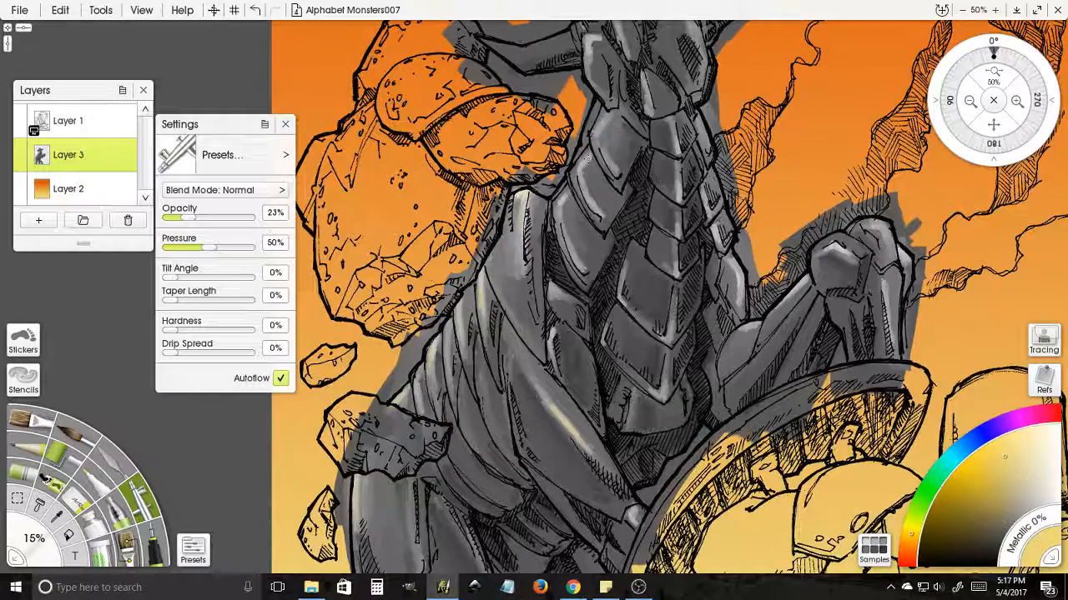
pyautogui.moveTo(584, 191)
pyautogui.mouseDown()
pyautogui.moveTo(601, 215)
pyautogui.moveTo(577, 178)
pyautogui.moveTo(601, 218)
pyautogui.mouseUp()
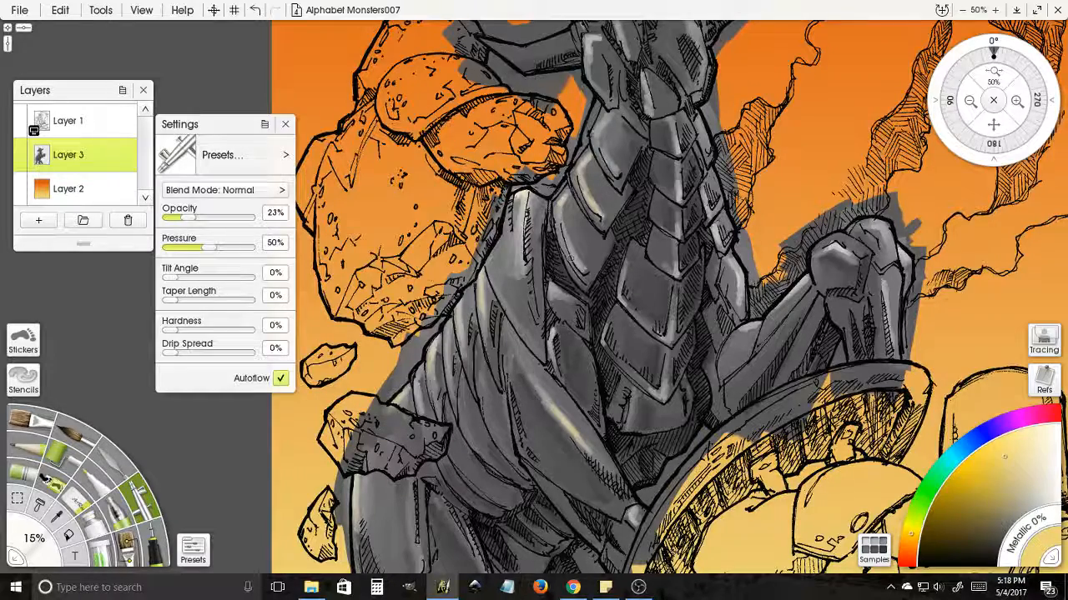
pyautogui.moveTo(519, 193); pyautogui.dragTo(525, 256)
pyautogui.moveTo(557, 216); pyautogui.dragTo(566, 240)
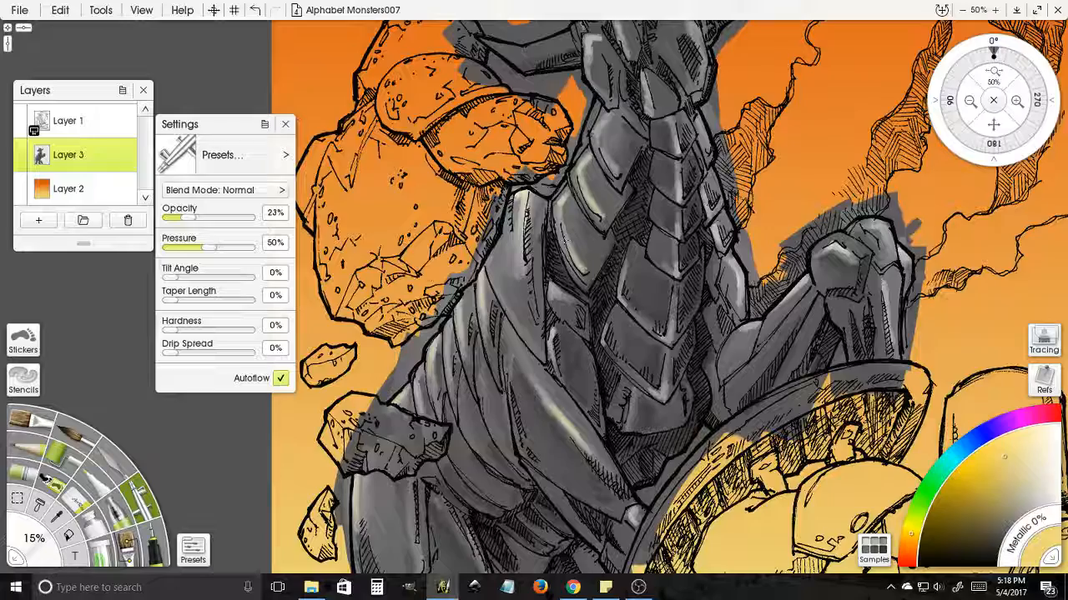
pyautogui.moveTo(552, 285)
pyautogui.mouseDown()
pyautogui.moveTo(579, 298)
pyautogui.moveTo(551, 285)
pyautogui.moveTo(569, 294)
pyautogui.moveTo(553, 299)
pyautogui.moveTo(571, 297)
pyautogui.moveTo(552, 290)
pyautogui.moveTo(582, 303)
pyautogui.mouseUp()
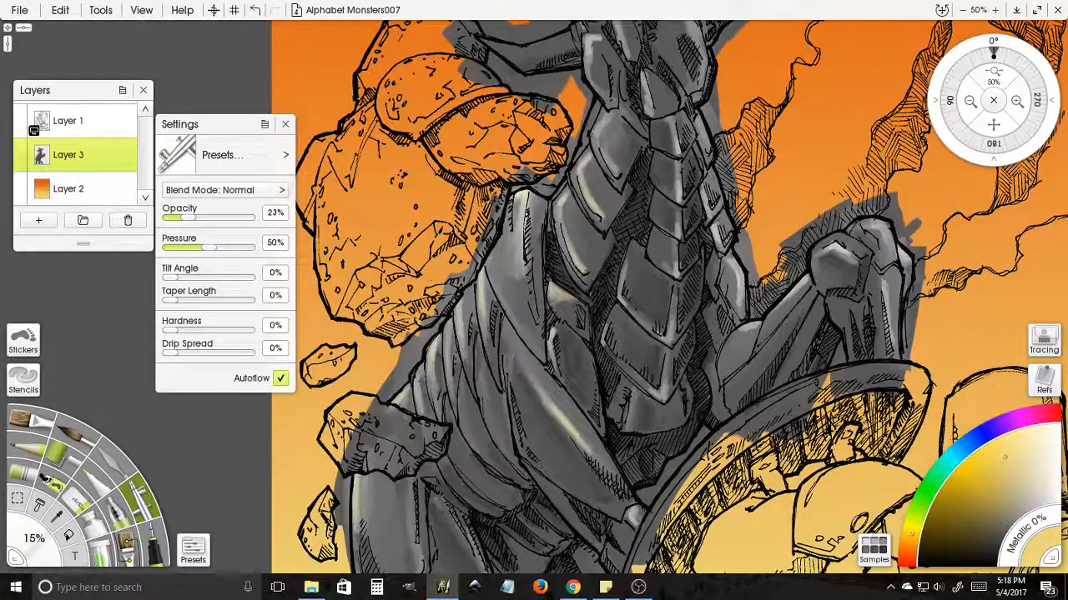
pyautogui.moveTo(557, 328); pyautogui.dragTo(548, 363)
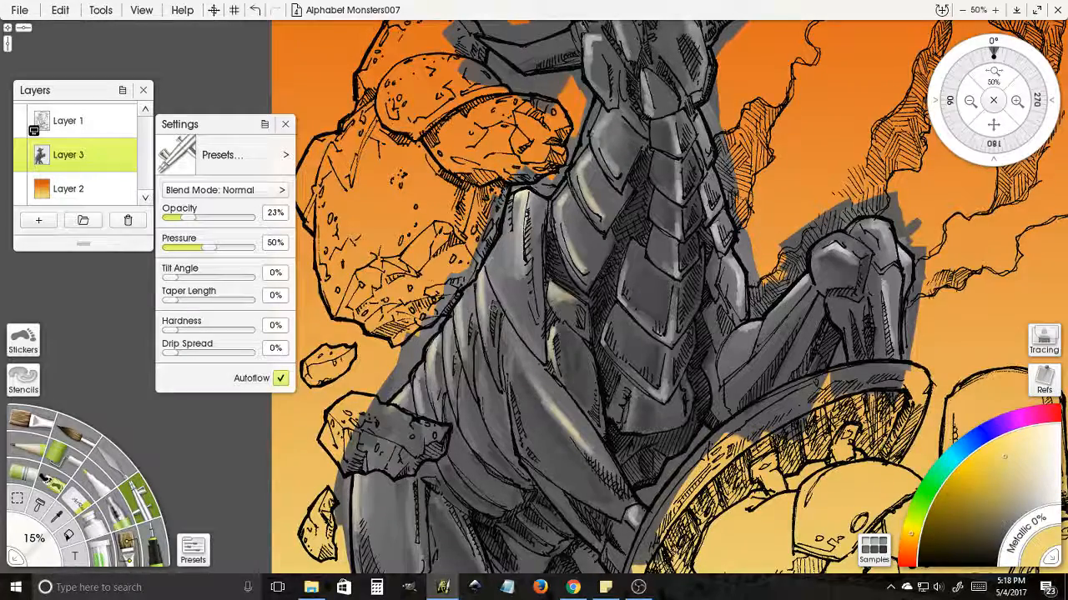
# - Airbrush yellow highlights on the throat plates, down the central neck and chest scales, and on the raised arm's shoulder
pyautogui.moveTo(550, 275); pyautogui.dragTo(536, 427)
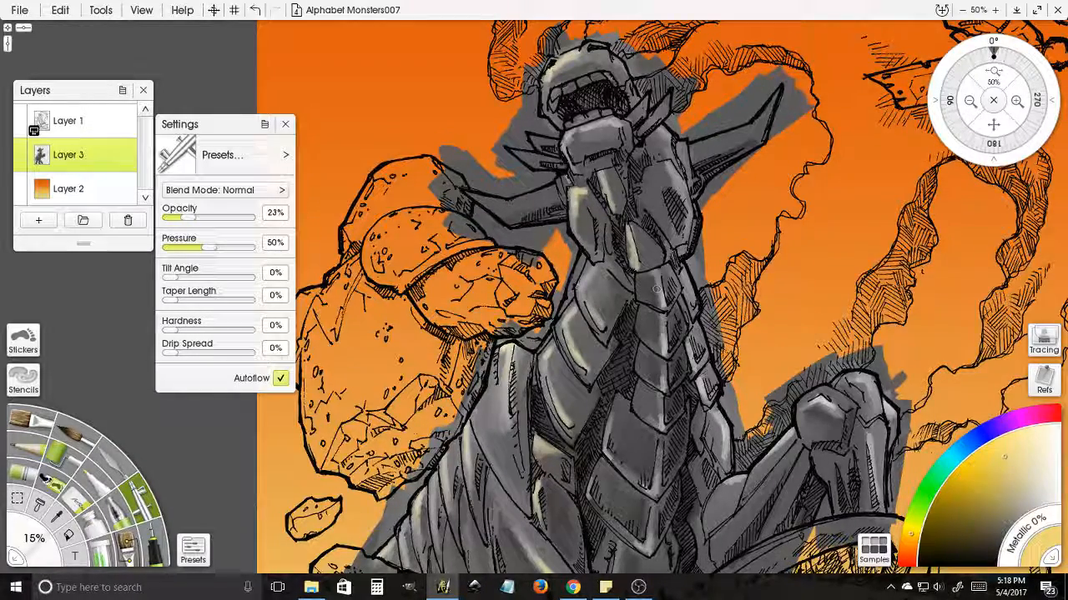
pyautogui.moveTo(627, 250); pyautogui.dragTo(606, 136)
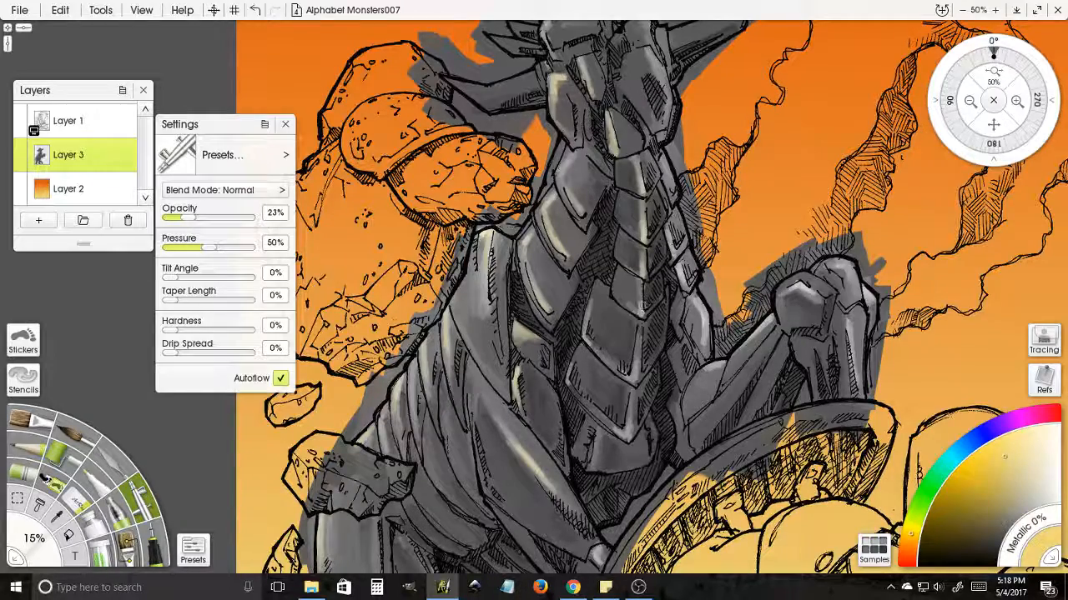
pyautogui.moveTo(643, 306); pyautogui.dragTo(616, 238)
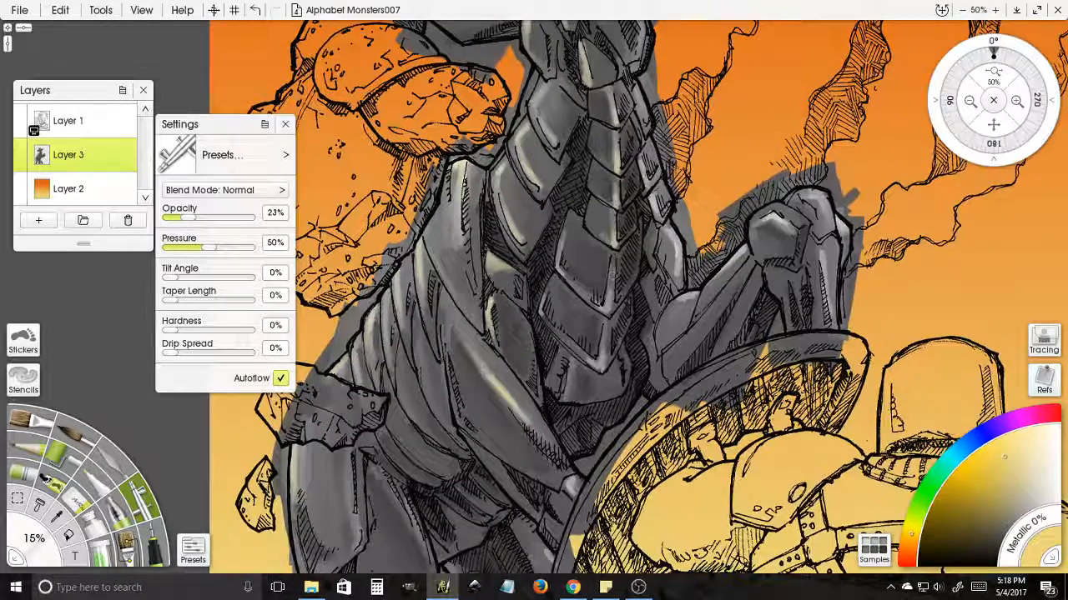
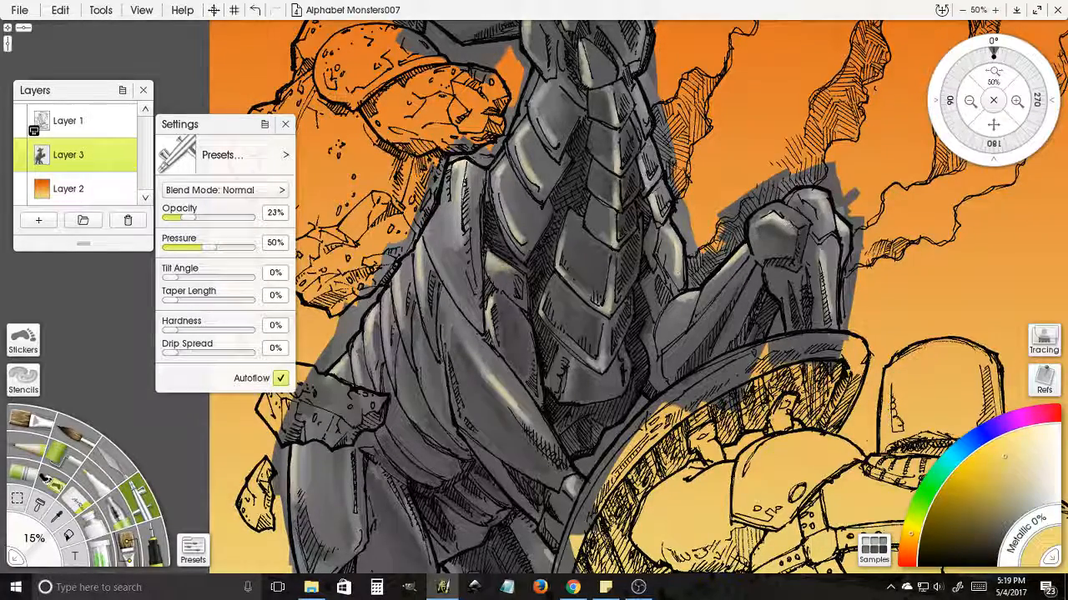
# - Airbrush yellow highlights on the near leg's knee, thigh edge, shin and ankle, and on the middle leg's heel and lower leg
pyautogui.moveTo(486, 284); pyautogui.dragTo(534, 144)
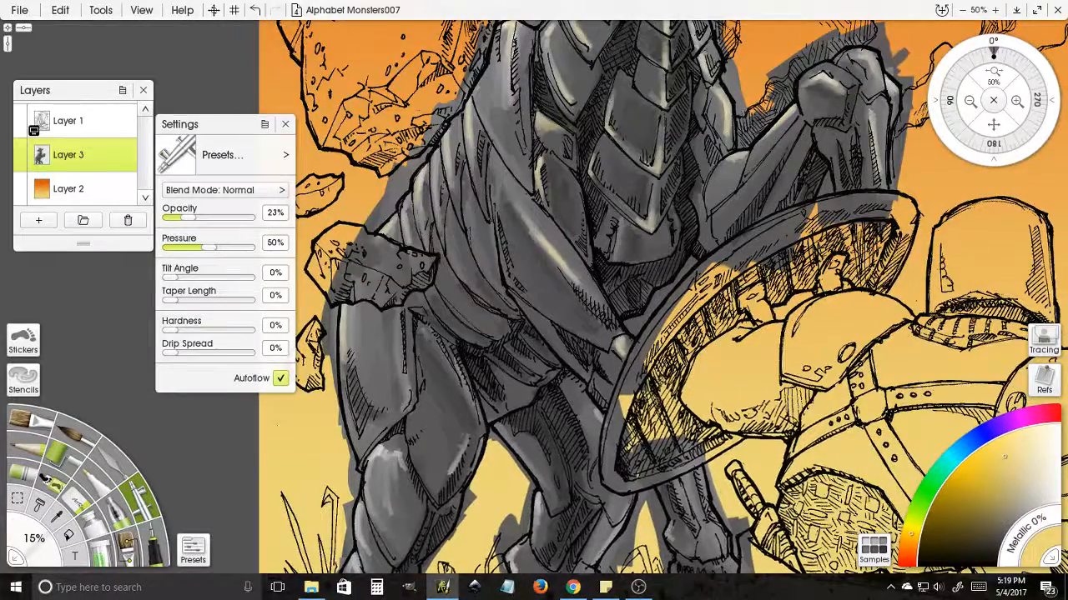
pyautogui.moveTo(561, 360); pyautogui.dragTo(530, 296)
pyautogui.moveTo(558, 352); pyautogui.dragTo(529, 288)
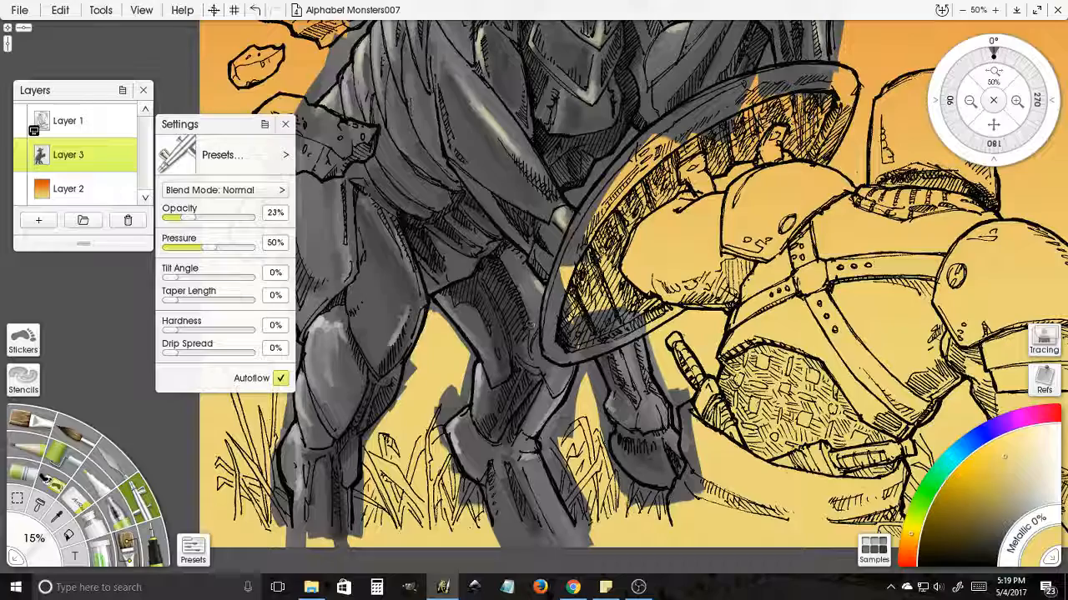
pyautogui.moveTo(539, 333); pyautogui.dragTo(524, 292)
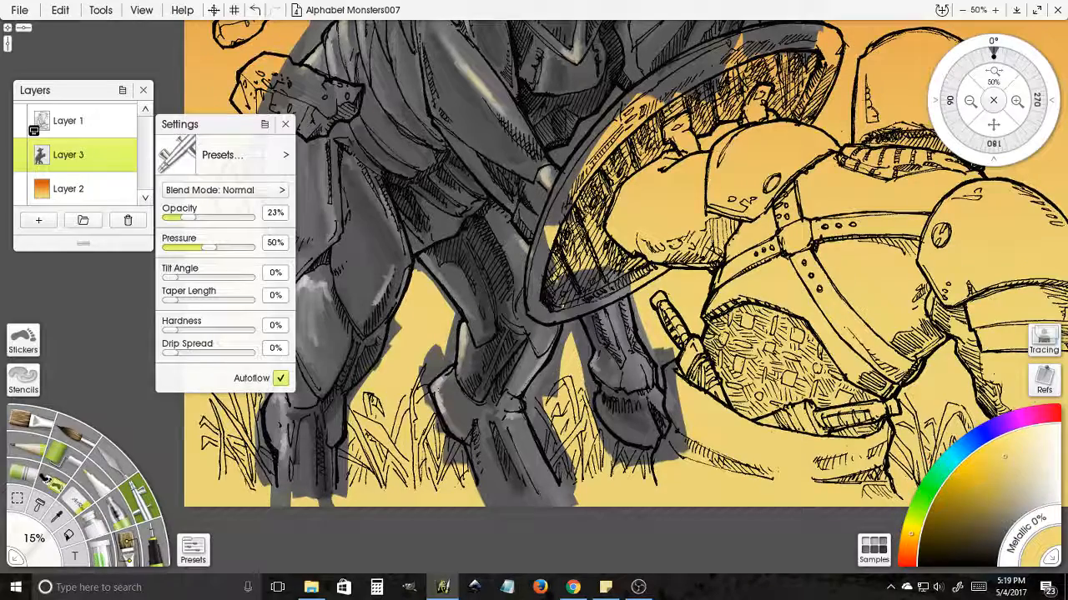
pyautogui.moveTo(391, 298); pyautogui.dragTo(506, 344)
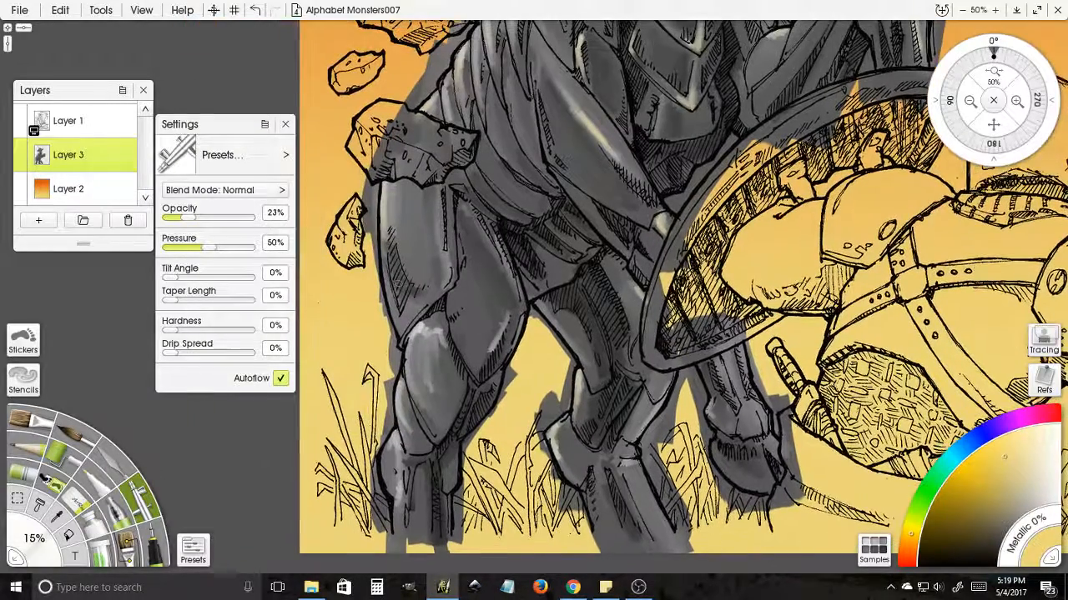
pyautogui.moveTo(416, 344)
pyautogui.mouseDown()
pyautogui.moveTo(412, 357)
pyautogui.moveTo(420, 328)
pyautogui.moveTo(434, 327)
pyautogui.mouseUp()
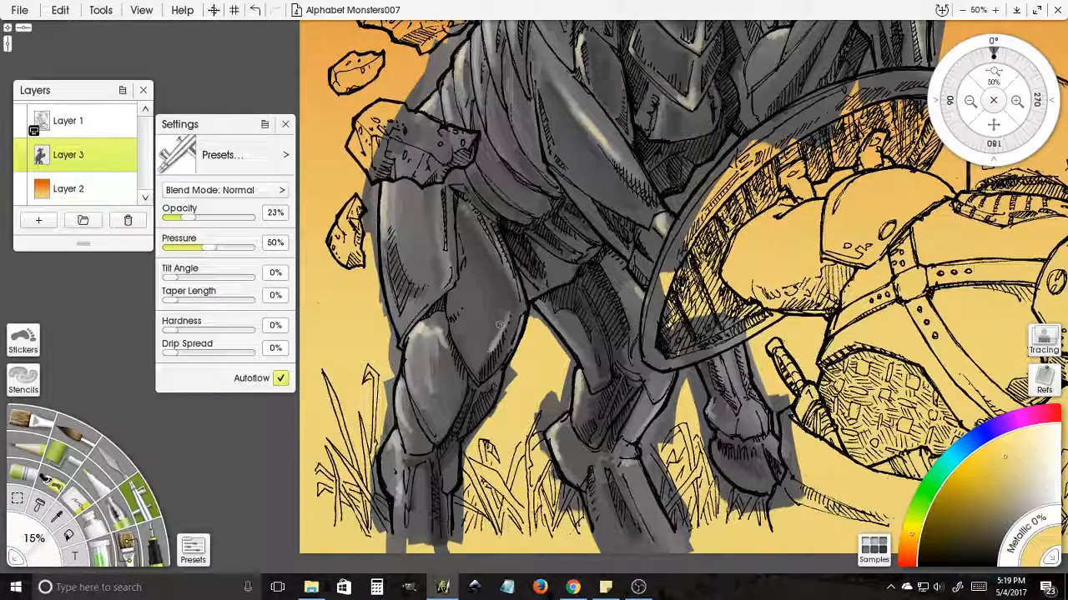
pyautogui.moveTo(504, 322)
pyautogui.mouseDown()
pyautogui.moveTo(491, 348)
pyautogui.moveTo(470, 342)
pyautogui.moveTo(482, 330)
pyautogui.moveTo(442, 264)
pyautogui.moveTo(511, 285)
pyautogui.mouseUp()
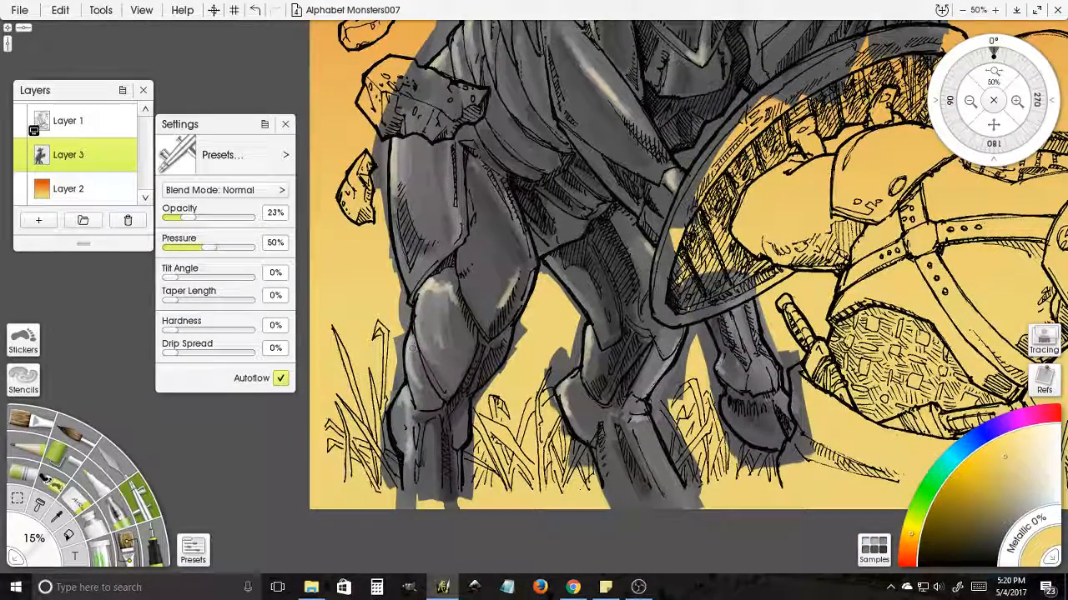
pyautogui.moveTo(412, 348); pyautogui.dragTo(409, 338)
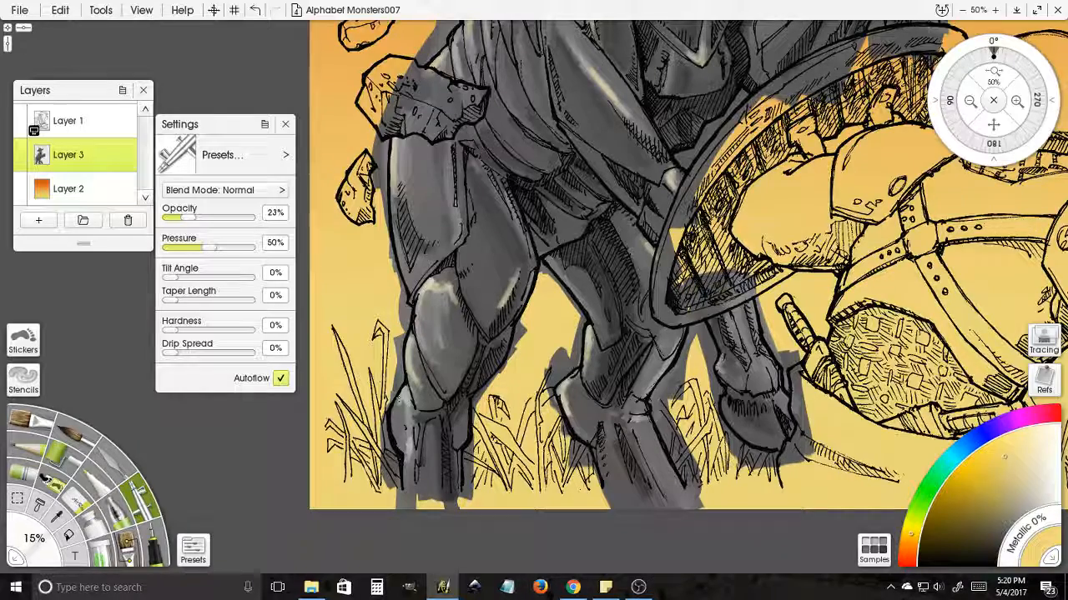
pyautogui.moveTo(406, 389); pyautogui.dragTo(400, 402)
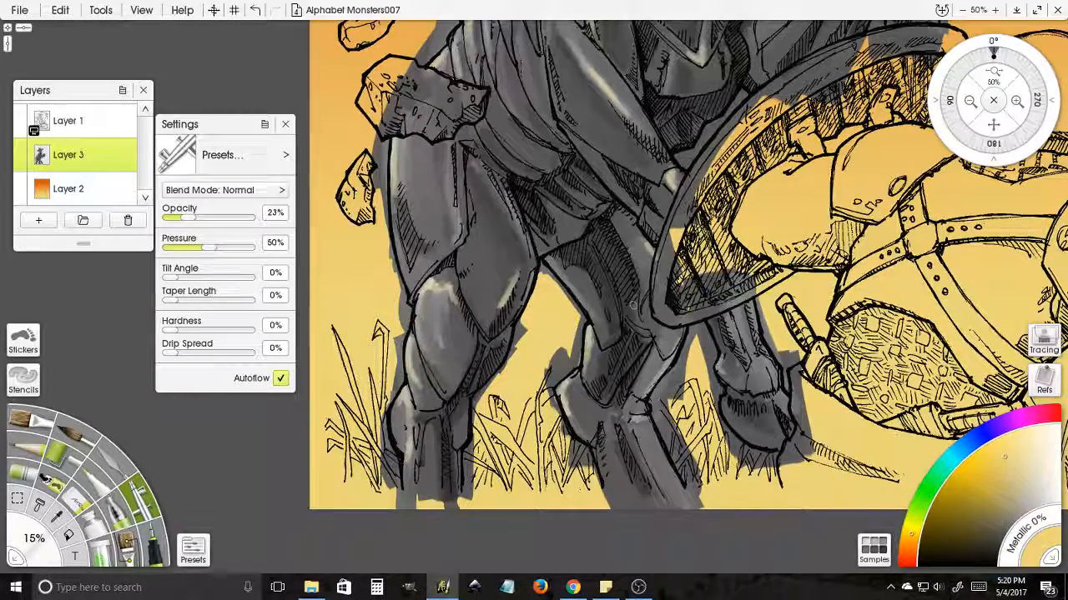
pyautogui.moveTo(635, 305); pyautogui.dragTo(575, 276)
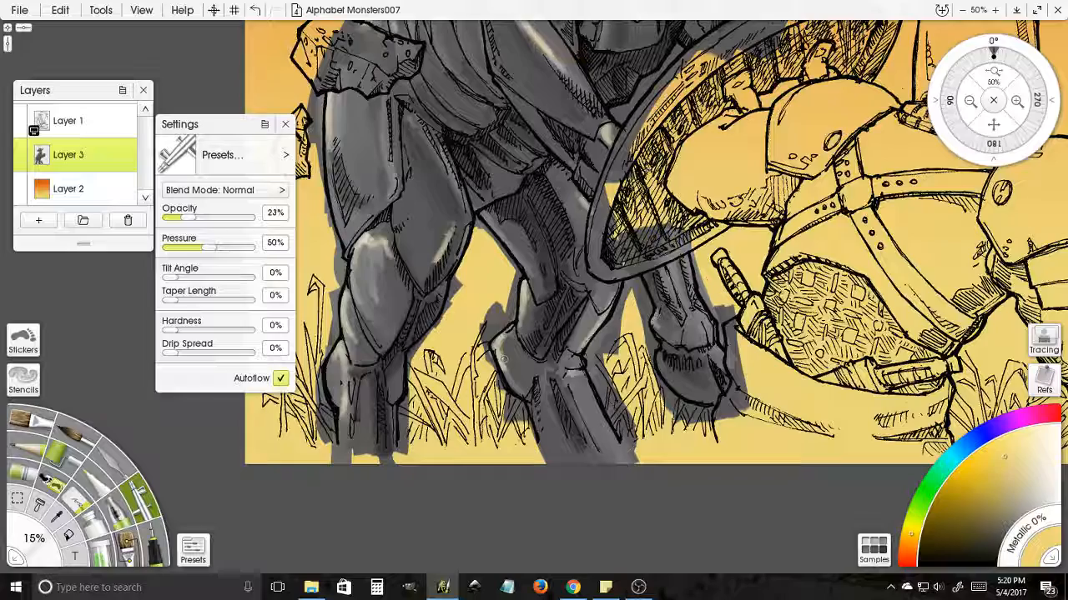
pyautogui.moveTo(632, 302); pyautogui.dragTo(631, 313)
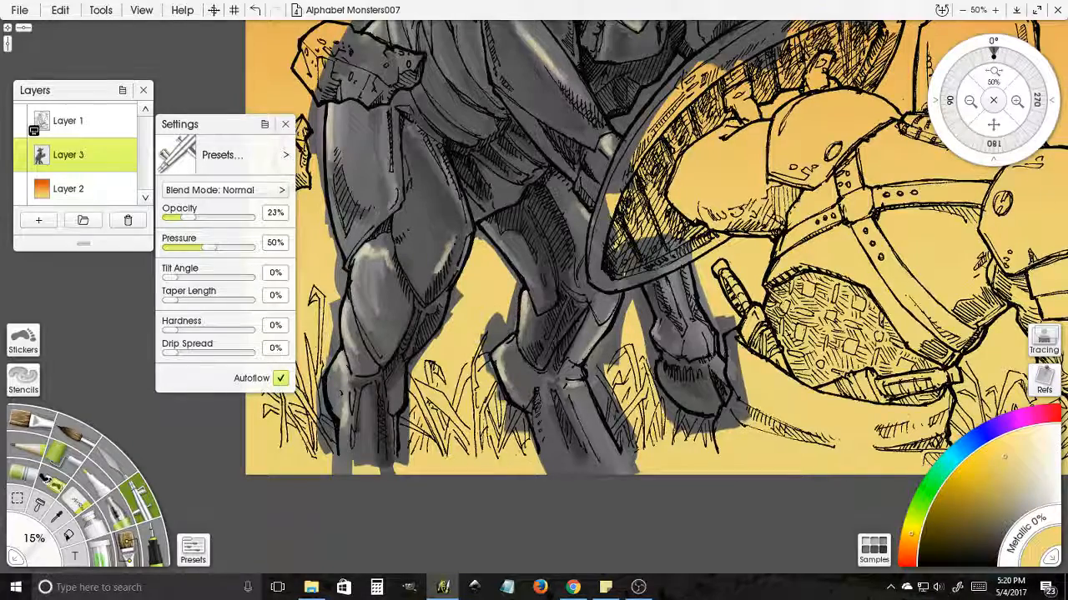
# - Airbrush yellow highlights on the monster's snout, chin and cheek plates, with the head magnified to 75%
pyautogui.moveTo(584, 209); pyautogui.dragTo(512, 402)
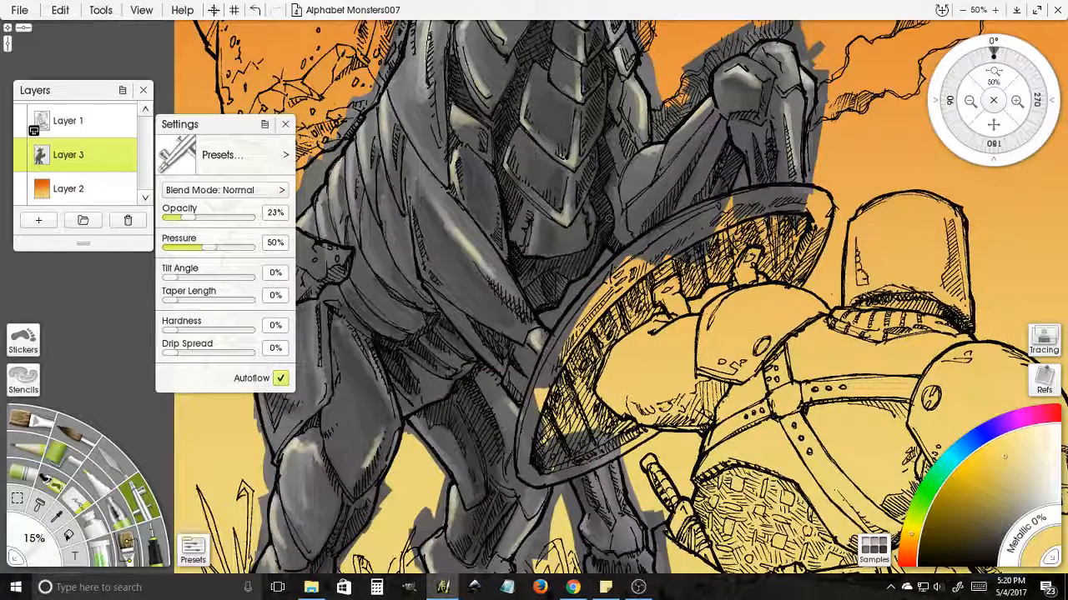
pyautogui.moveTo(608, 219); pyautogui.dragTo(592, 360)
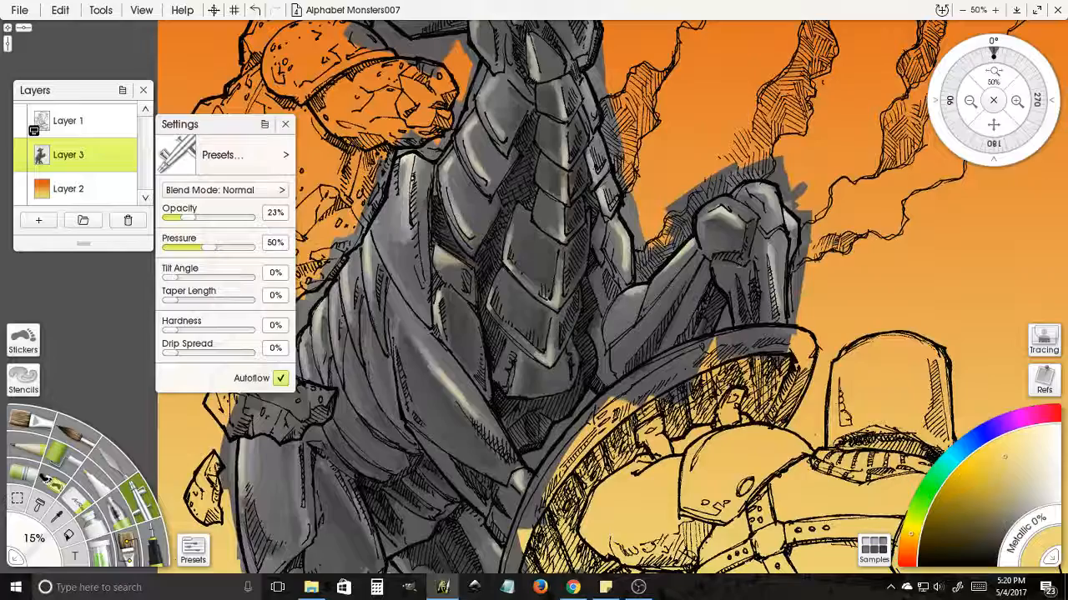
pyautogui.rightClick(595, 123)
pyautogui.press('Escape')
pyautogui.moveTo(595, 150); pyautogui.dragTo(627, 289)
pyautogui.moveTo(551, 99); pyautogui.dragTo(599, 204)
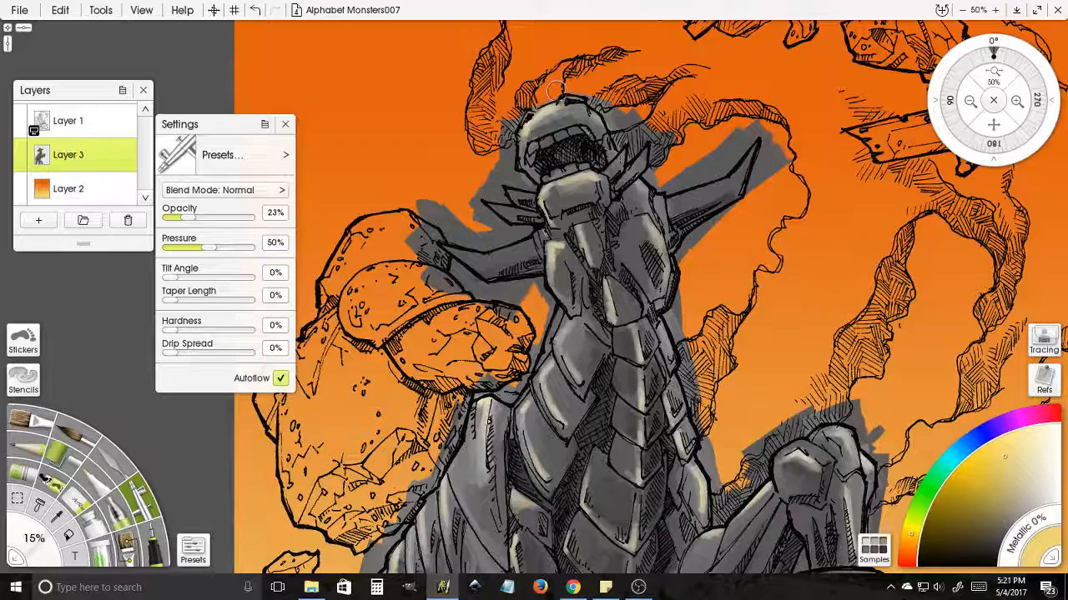
pyautogui.click(1016, 100)
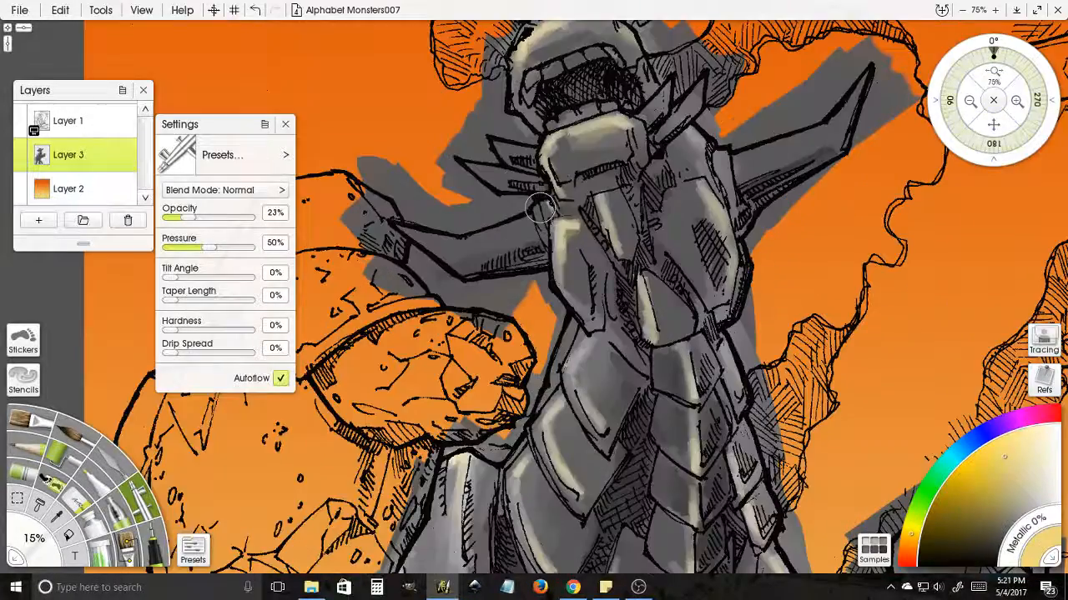
# - Erase the grey overspill around the monster's head and along the upper edge and tip of its right-hand horn on Layer 3
pyautogui.moveTo(540, 209); pyautogui.dragTo(570, 367)
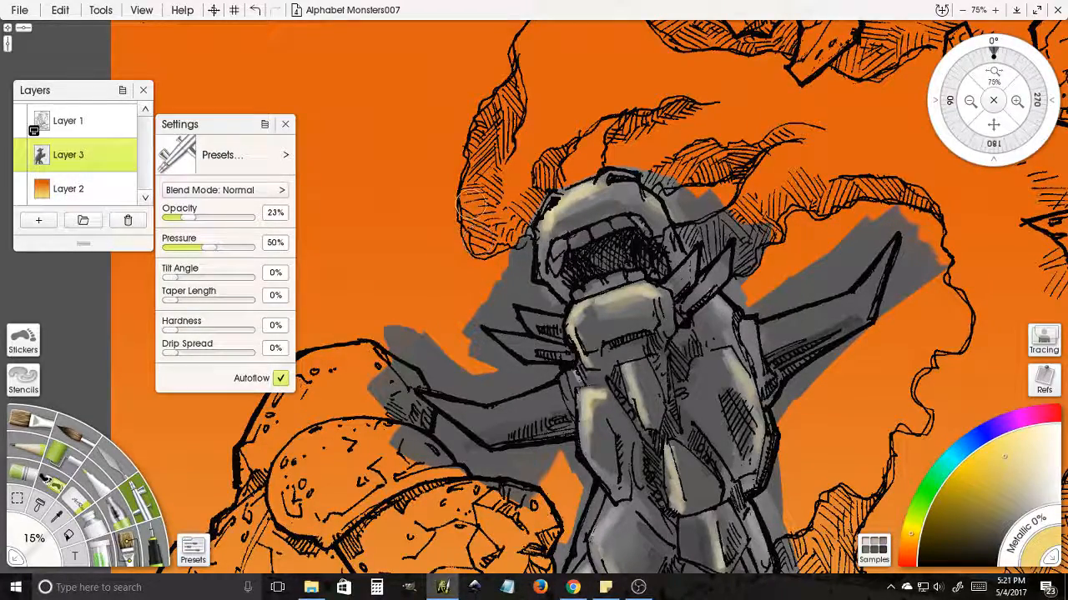
pyautogui.moveTo(513, 254)
pyautogui.mouseDown()
pyautogui.moveTo(517, 215)
pyautogui.moveTo(521, 246)
pyautogui.mouseUp()
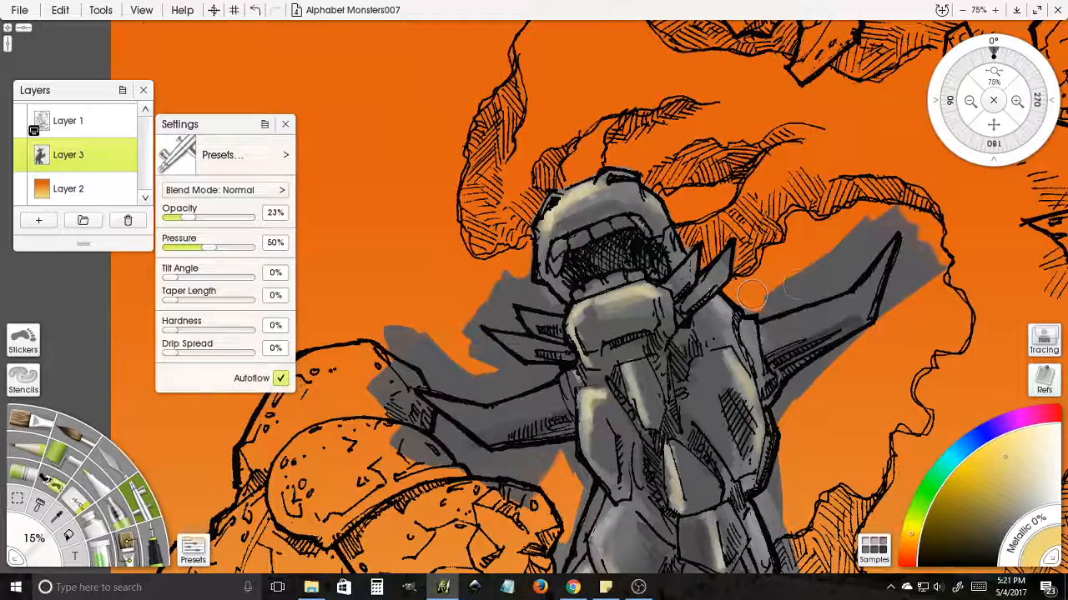
pyautogui.moveTo(752, 299)
pyautogui.mouseDown()
pyautogui.moveTo(662, 263)
pyautogui.moveTo(701, 277)
pyautogui.moveTo(693, 280)
pyautogui.moveTo(699, 259)
pyautogui.moveTo(755, 238)
pyautogui.moveTo(768, 246)
pyautogui.moveTo(814, 166)
pyautogui.moveTo(709, 238)
pyautogui.mouseUp()
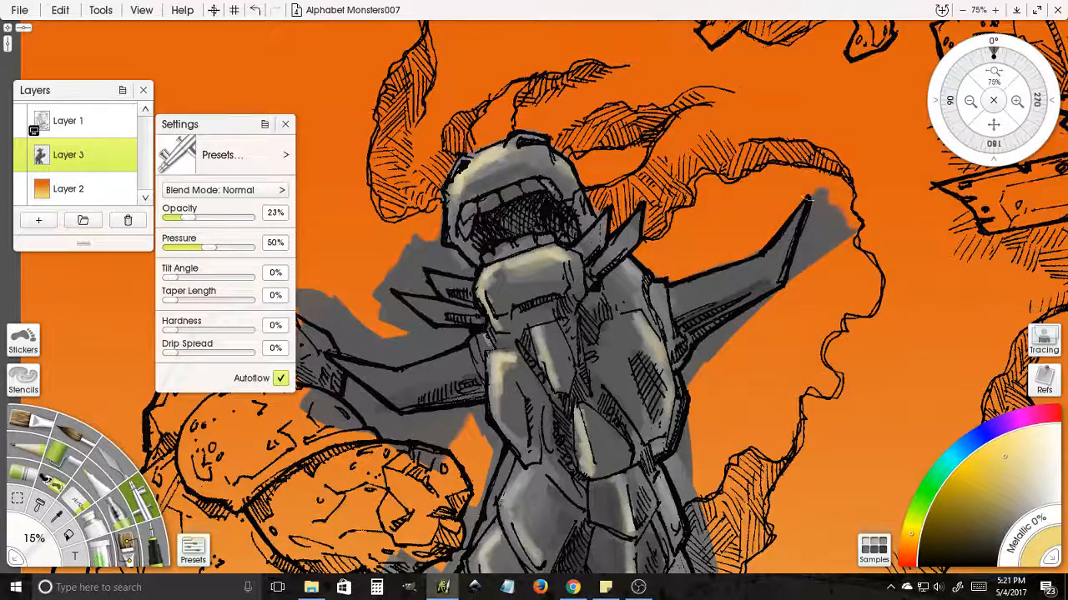
pyautogui.moveTo(807, 199)
pyautogui.mouseDown()
pyautogui.moveTo(827, 224)
pyautogui.moveTo(835, 177)
pyautogui.moveTo(821, 223)
pyautogui.moveTo(819, 185)
pyautogui.moveTo(844, 214)
pyautogui.moveTo(849, 248)
pyautogui.mouseUp()
# - Erase the grey overspill beneath the right-hand horn, from its tip back to the neck
pyautogui.moveTo(765, 301)
pyautogui.mouseDown()
pyautogui.moveTo(817, 186)
pyautogui.moveTo(734, 185)
pyautogui.mouseUp()
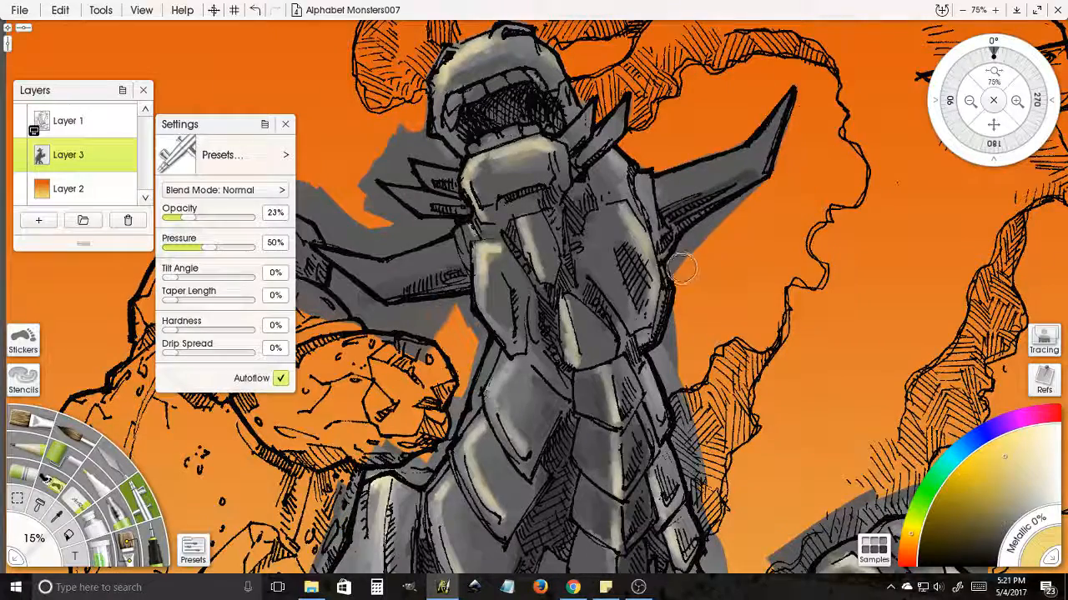
pyautogui.moveTo(681, 268)
pyautogui.mouseDown()
pyautogui.moveTo(676, 279)
pyautogui.moveTo(697, 227)
pyautogui.moveTo(761, 195)
pyautogui.moveTo(724, 221)
pyautogui.mouseUp()
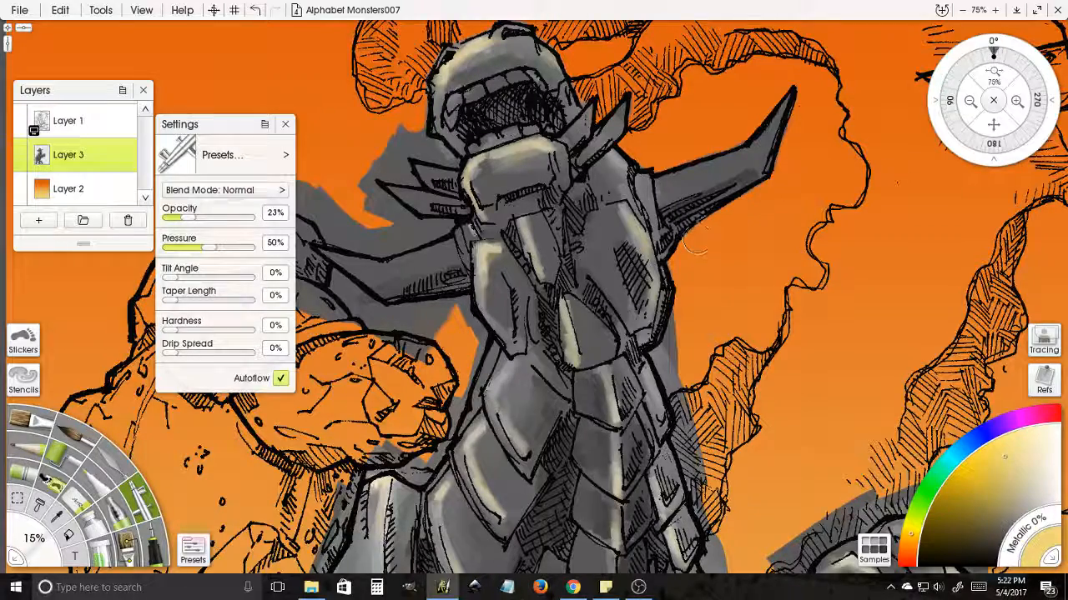
pyautogui.moveTo(717, 303); pyautogui.dragTo(707, 246)
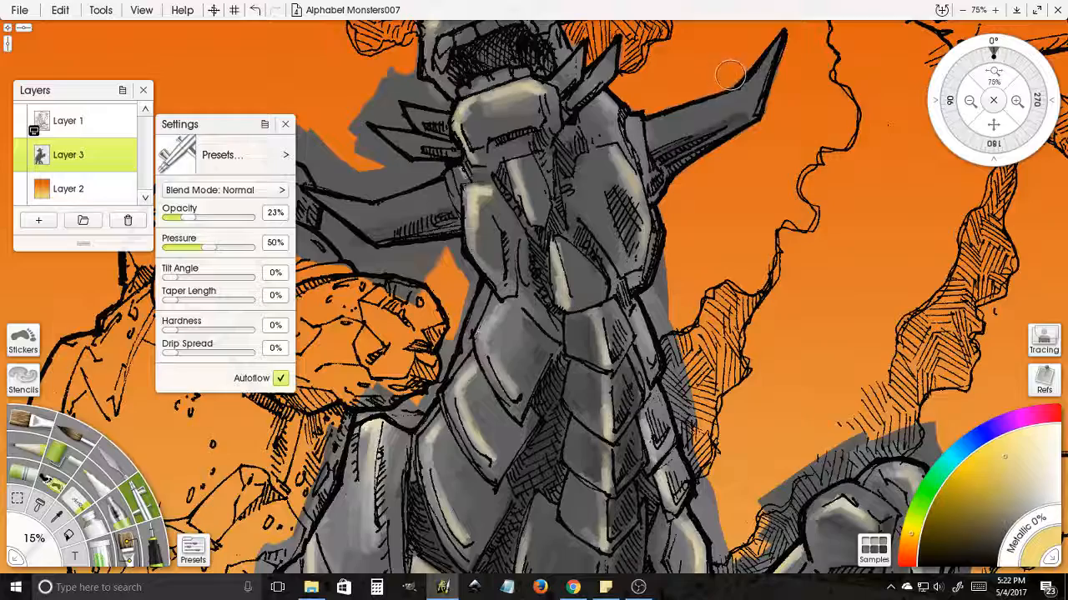
pyautogui.moveTo(720, 79); pyautogui.dragTo(704, 175)
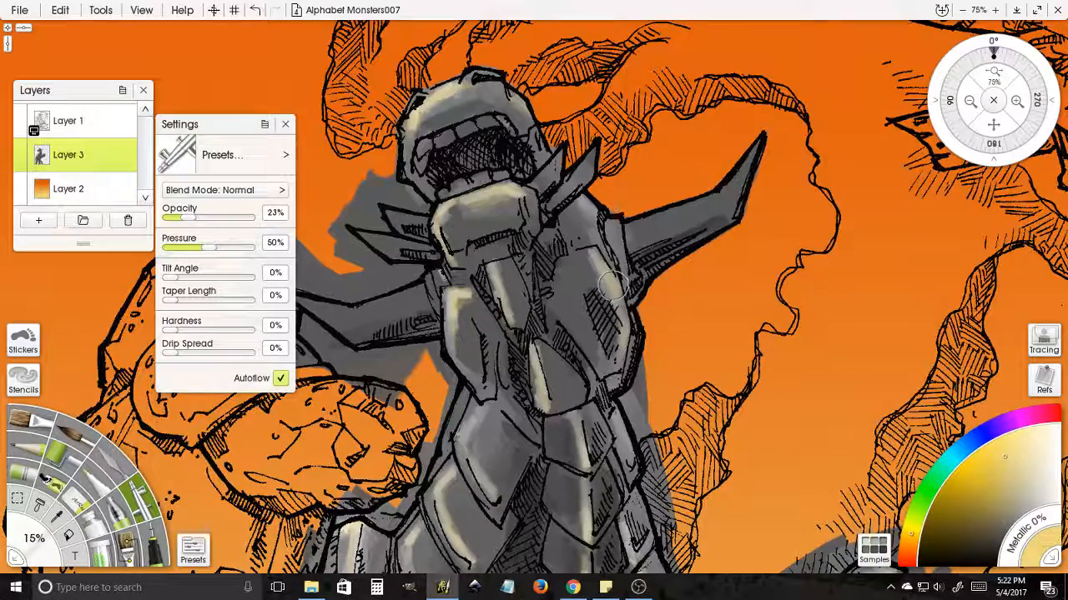
# - Erase the grey overspill along the right side of the monster's neck and body and around the raised hand's knuckles
pyautogui.moveTo(684, 308); pyautogui.dragTo(643, 156)
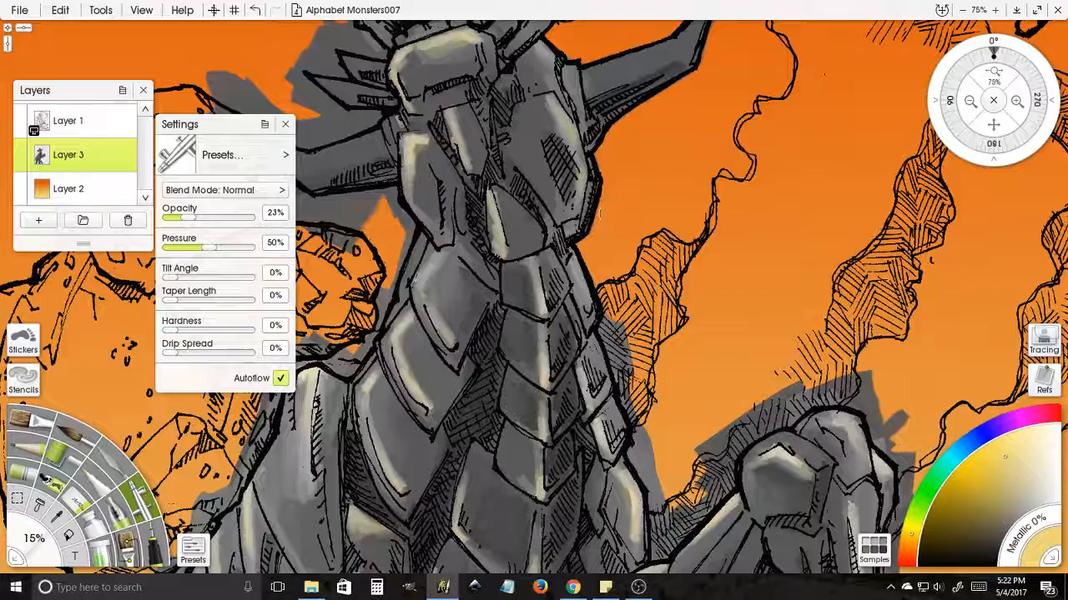
pyautogui.moveTo(600, 250); pyautogui.dragTo(576, 144)
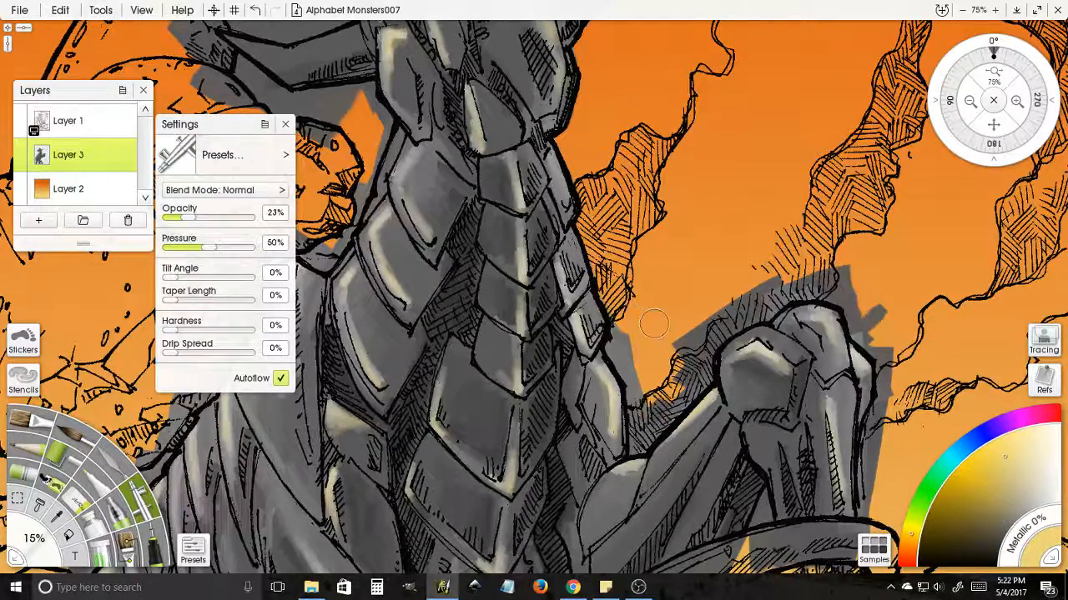
pyautogui.moveTo(609, 335); pyautogui.dragTo(595, 258)
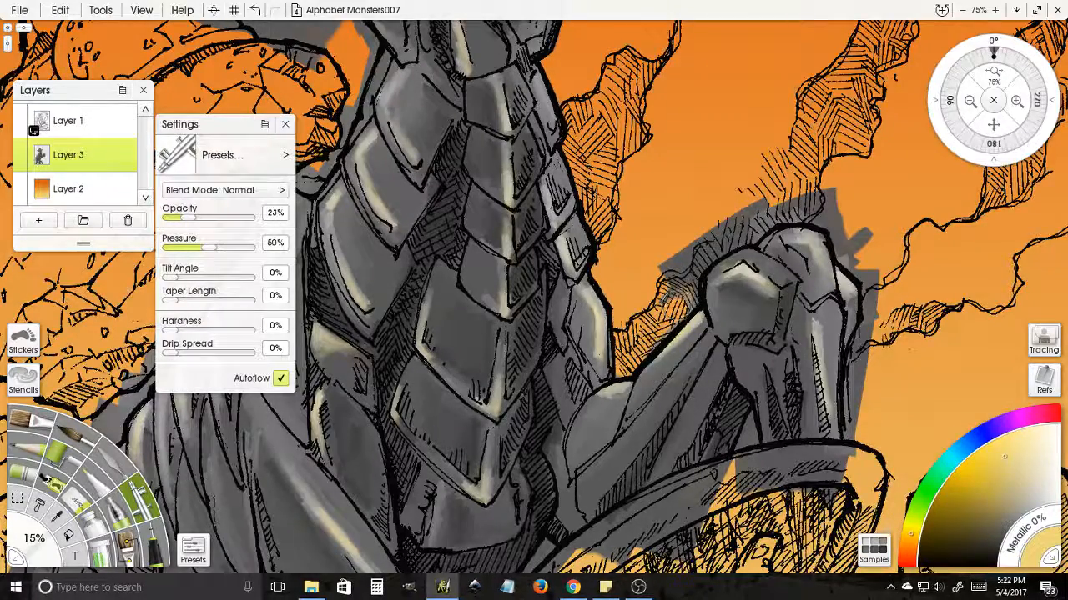
pyautogui.moveTo(696, 302)
pyautogui.mouseDown()
pyautogui.moveTo(651, 282)
pyautogui.moveTo(698, 242)
pyautogui.moveTo(689, 155)
pyautogui.moveTo(728, 199)
pyautogui.moveTo(724, 159)
pyautogui.moveTo(711, 203)
pyautogui.moveTo(729, 186)
pyautogui.moveTo(725, 223)
pyautogui.moveTo(710, 221)
pyautogui.moveTo(685, 268)
pyautogui.moveTo(678, 263)
pyautogui.moveTo(703, 221)
pyautogui.moveTo(682, 263)
pyautogui.moveTo(676, 250)
pyautogui.moveTo(712, 240)
pyautogui.moveTo(678, 272)
pyautogui.mouseUp()
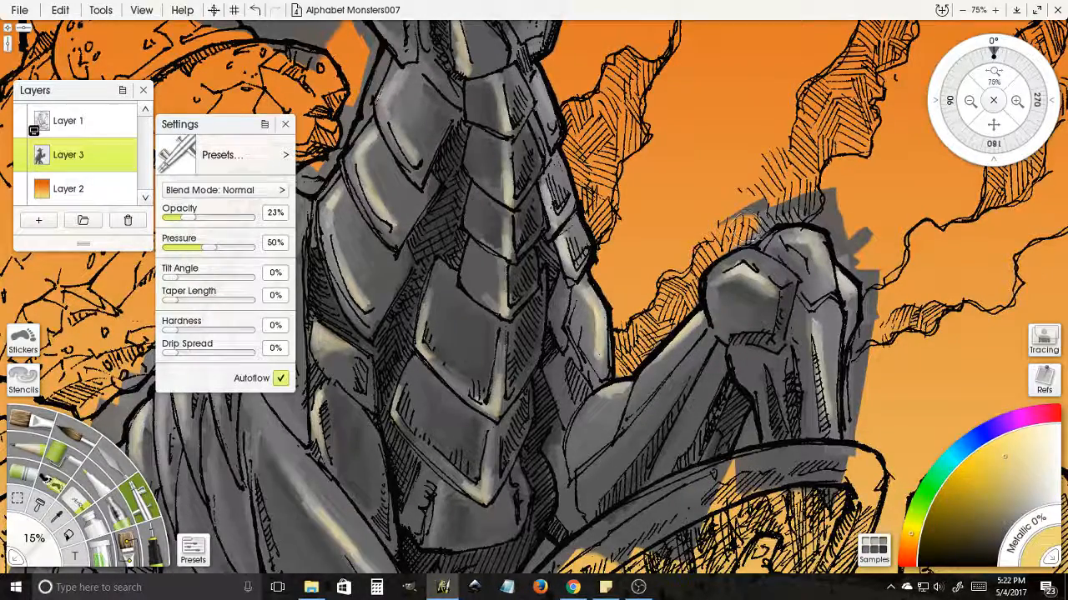
pyautogui.moveTo(764, 211)
pyautogui.mouseDown()
pyautogui.moveTo(750, 206)
pyautogui.moveTo(795, 186)
pyautogui.moveTo(817, 213)
pyautogui.moveTo(784, 200)
pyautogui.moveTo(831, 226)
pyautogui.moveTo(766, 168)
pyautogui.moveTo(749, 170)
pyautogui.moveTo(751, 193)
pyautogui.moveTo(729, 166)
pyautogui.moveTo(738, 181)
pyautogui.moveTo(750, 176)
pyautogui.moveTo(746, 208)
pyautogui.moveTo(768, 222)
pyautogui.moveTo(752, 201)
pyautogui.moveTo(774, 250)
pyautogui.moveTo(769, 242)
pyautogui.moveTo(774, 292)
pyautogui.moveTo(784, 249)
pyautogui.moveTo(776, 194)
pyautogui.mouseUp()
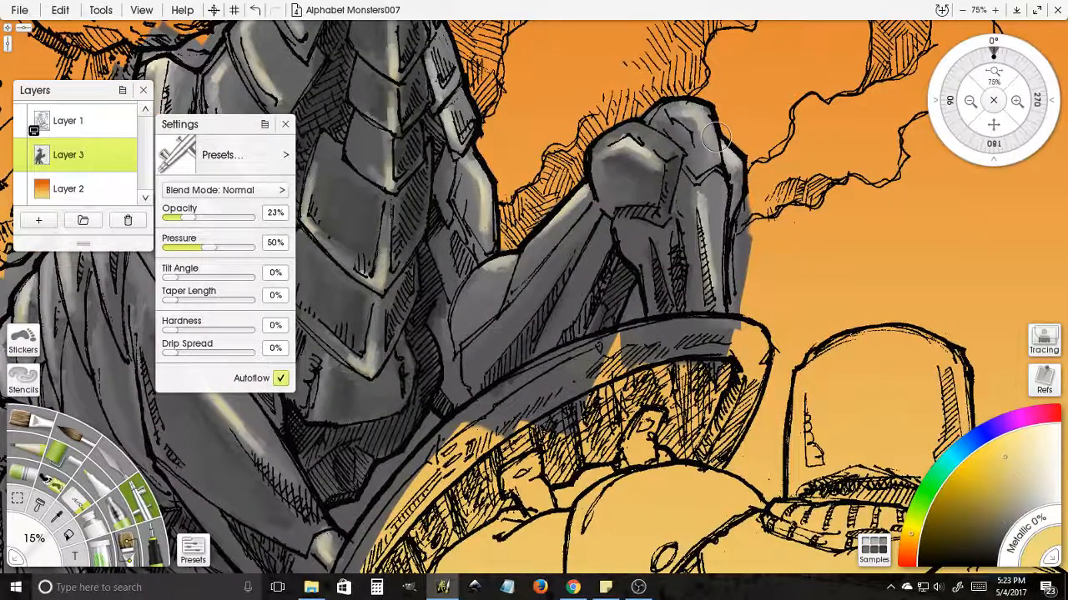
# - Start saving the painting under a new name and browse to the Art folder on the Laboratory (F:) drive
pyautogui.click(19, 10)
pyautogui.click(83, 137)
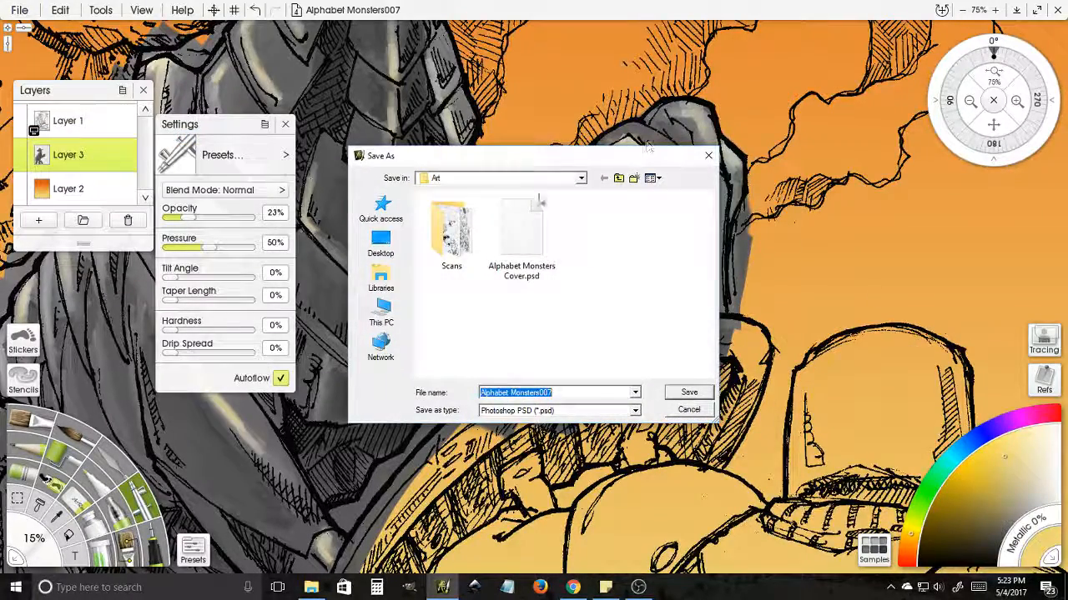
pyautogui.click(617, 178)
pyautogui.click(618, 179)
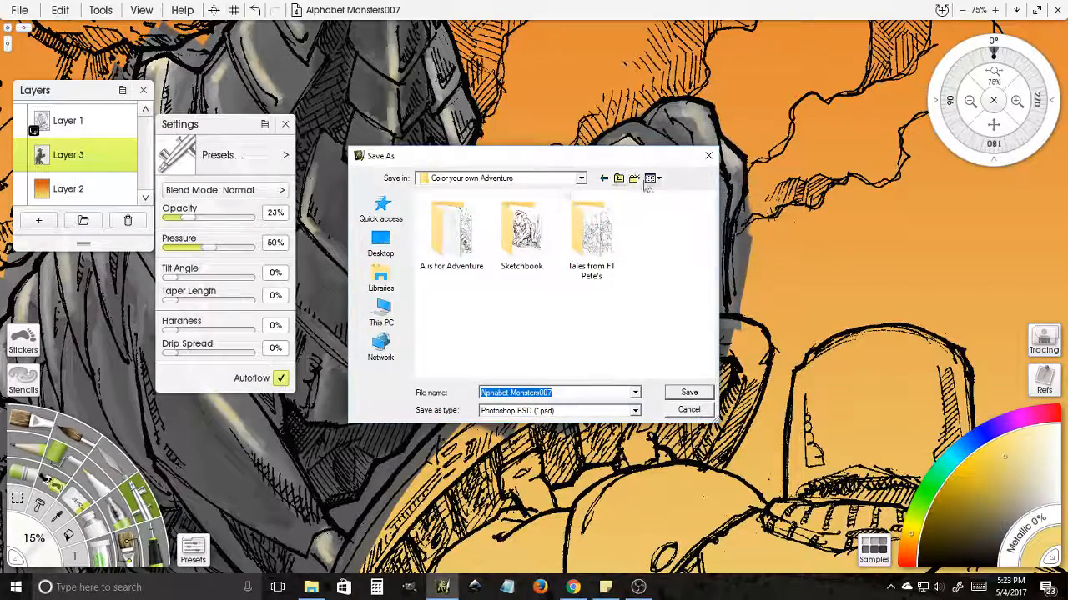
pyautogui.click(603, 178)
pyautogui.click(618, 179)
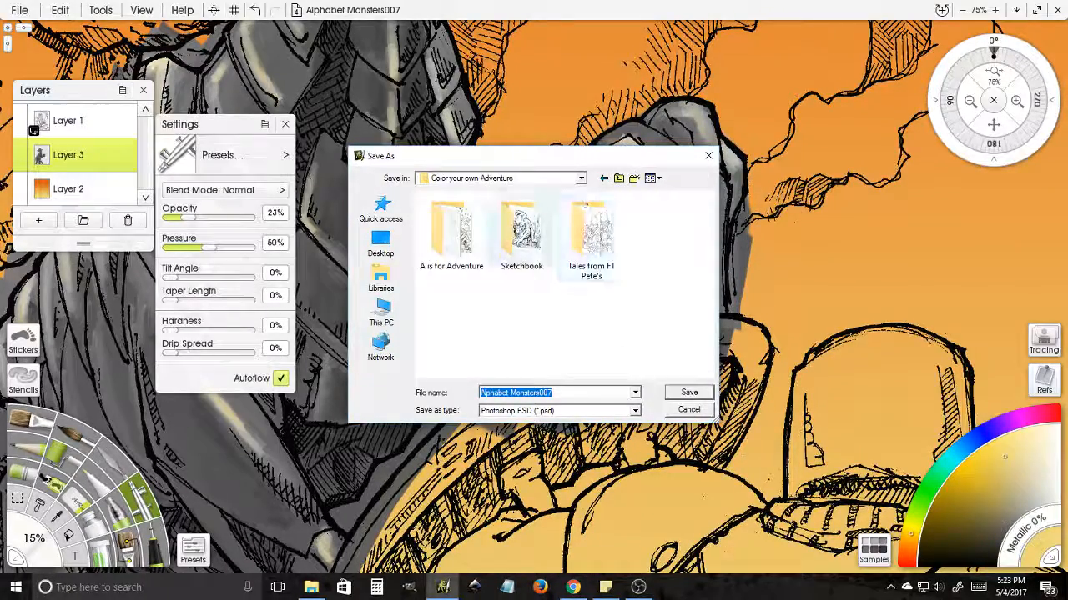
pyautogui.click(618, 179)
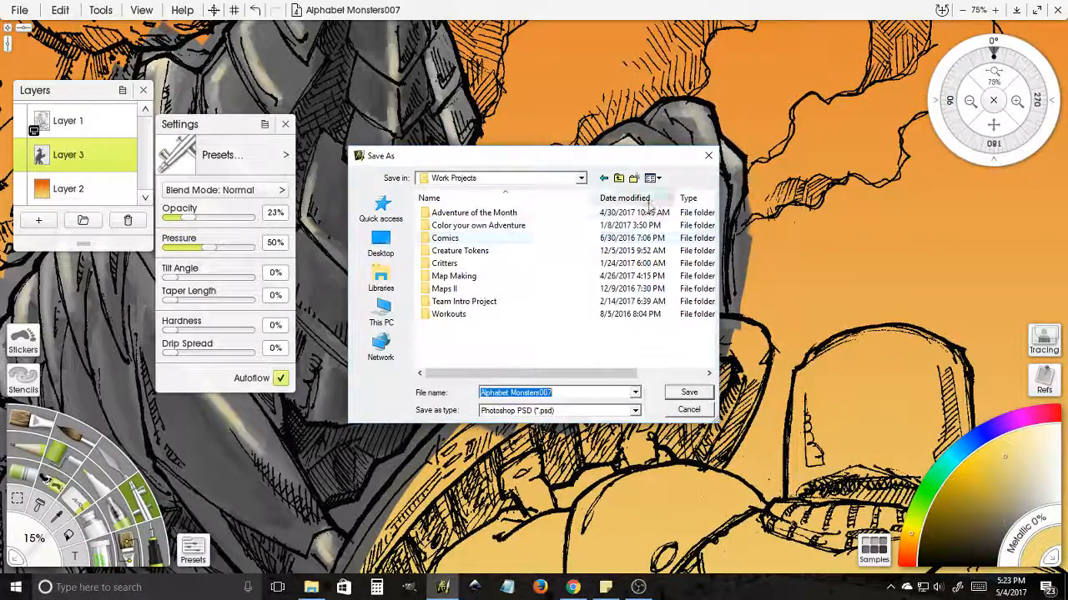
pyautogui.click(618, 180)
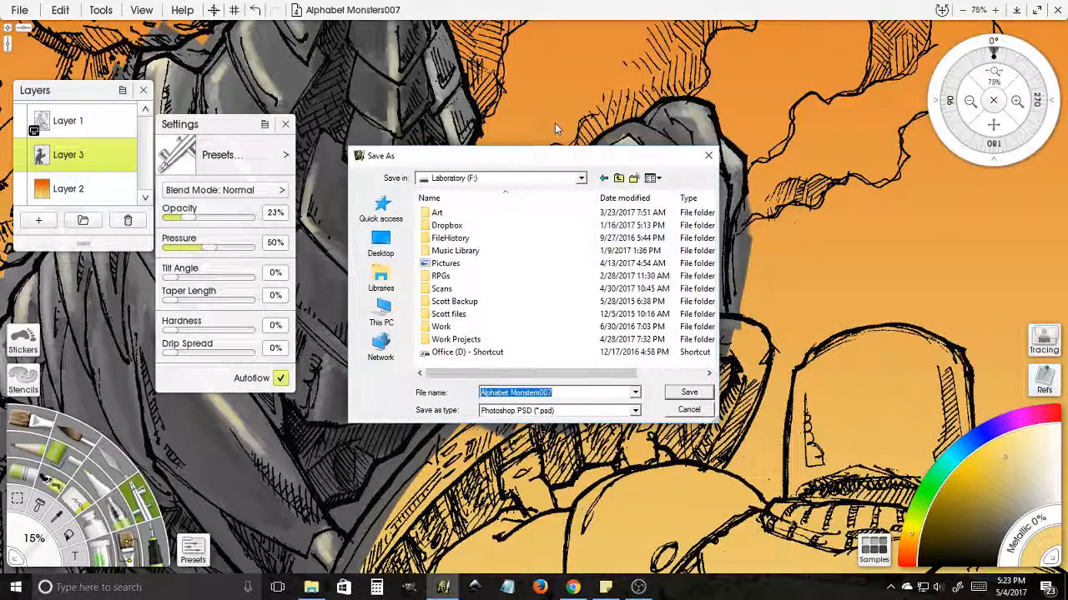
pyautogui.doubleClick(447, 339)
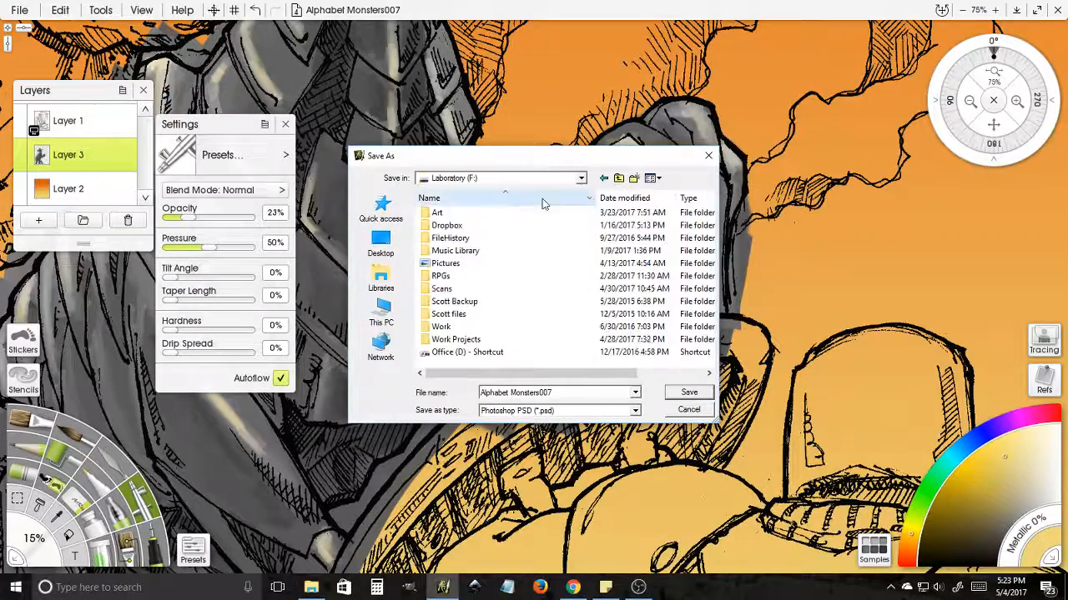
pyautogui.doubleClick(438, 213)
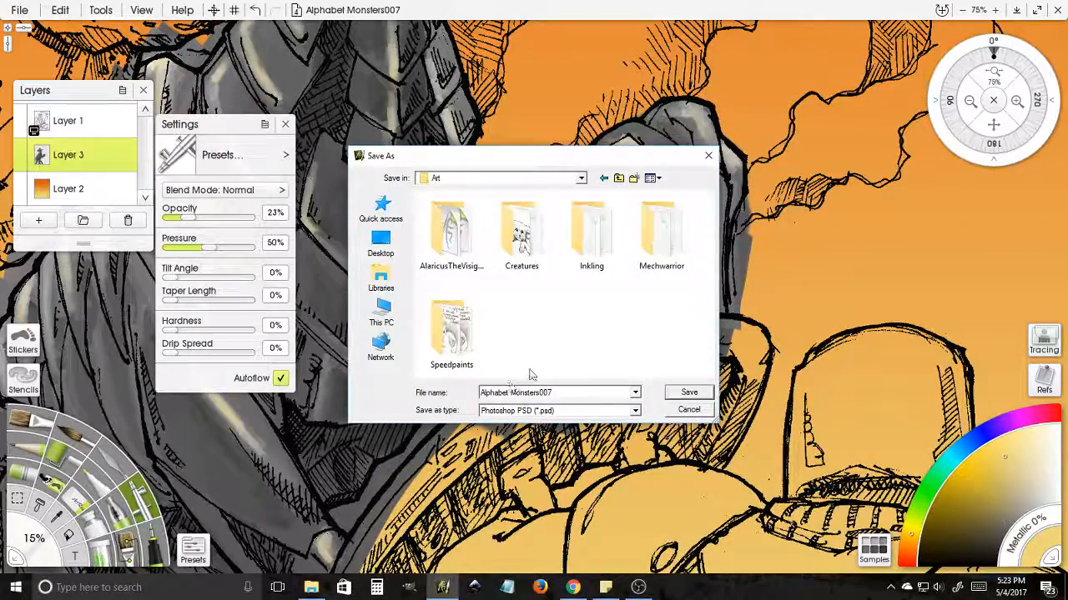
# - Name the file Alphabet Monsters007 Color and save it as a Photoshop PSD
pyautogui.doubleClick(569, 392)
pyautogui.click(573, 392)
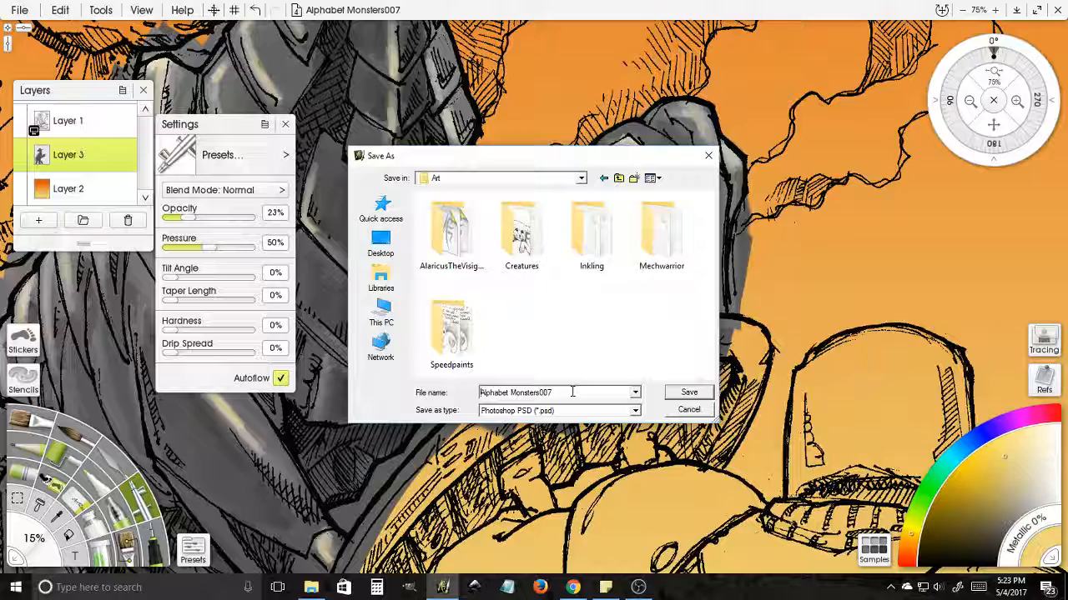
pyautogui.write('Color')
pyautogui.hotkey('ctrl', 'shift', 'Left')
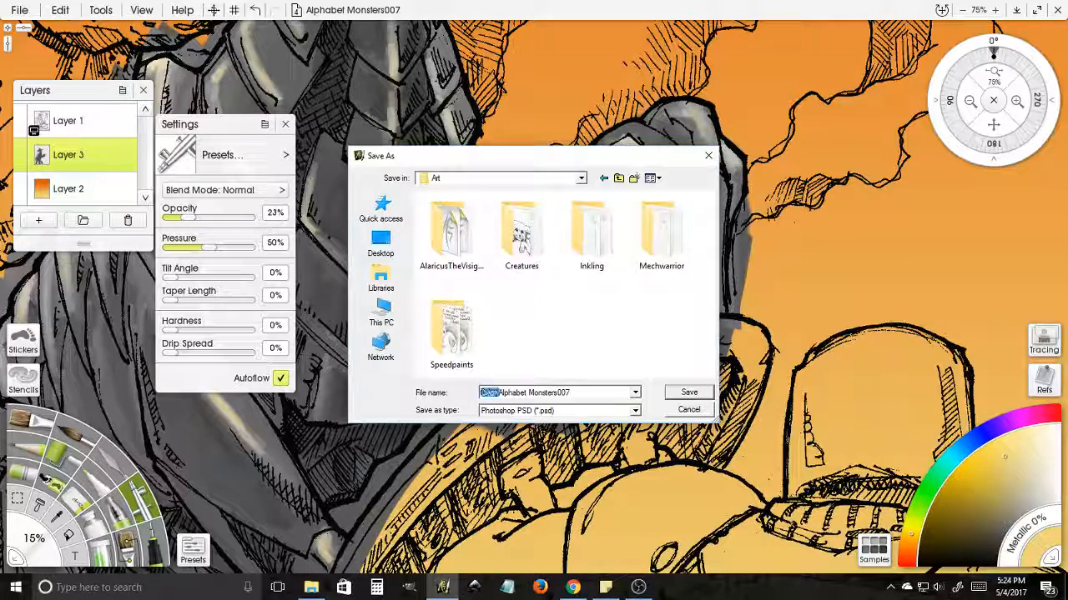
pyautogui.press('BackSpace')
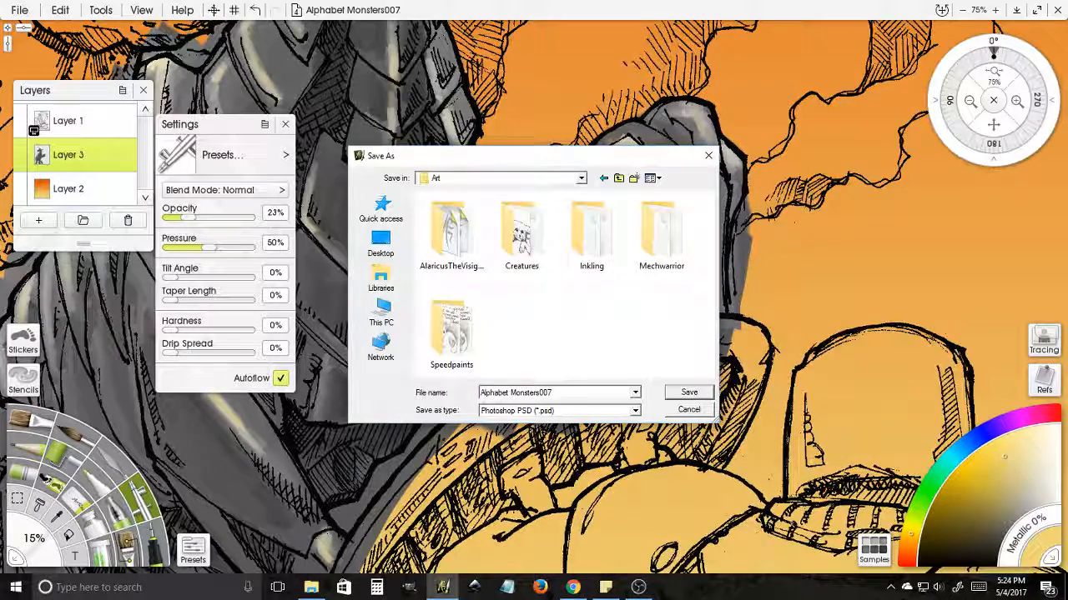
pyautogui.write('Color')
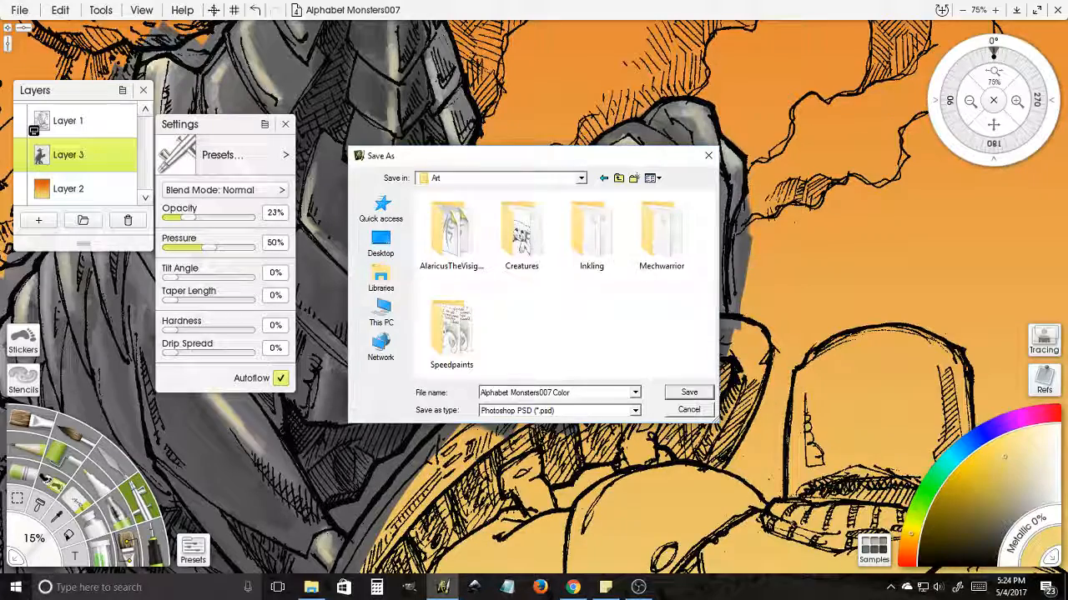
pyautogui.press('Return')
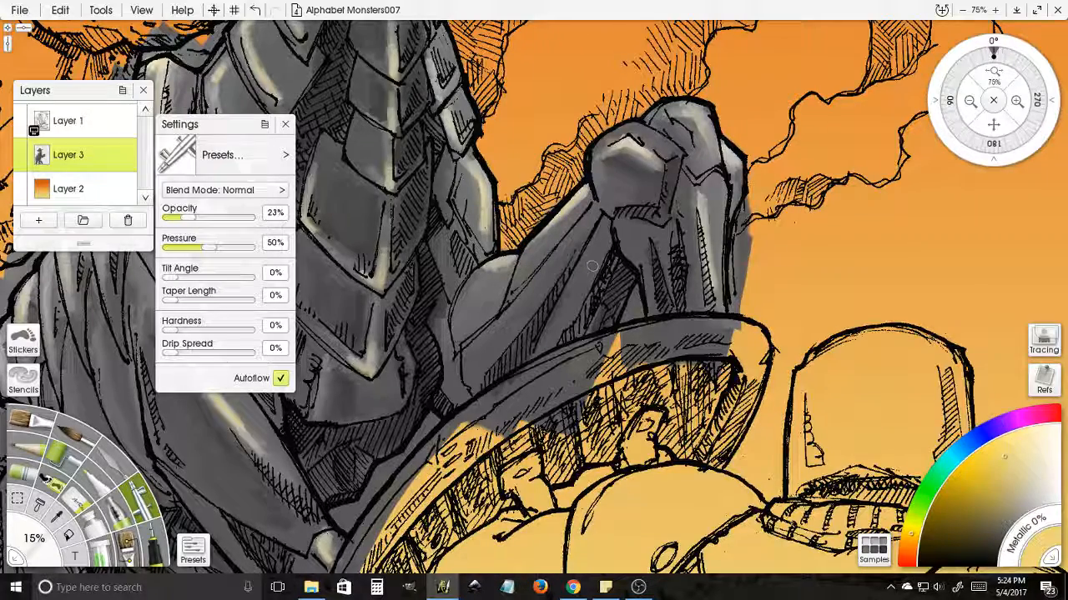
# - Erase the grey overspill beside the raised hand's outer finger, down to the shield's rim
pyautogui.scroll(1, 694, 177)
pyautogui.scroll(6, 534, 301)
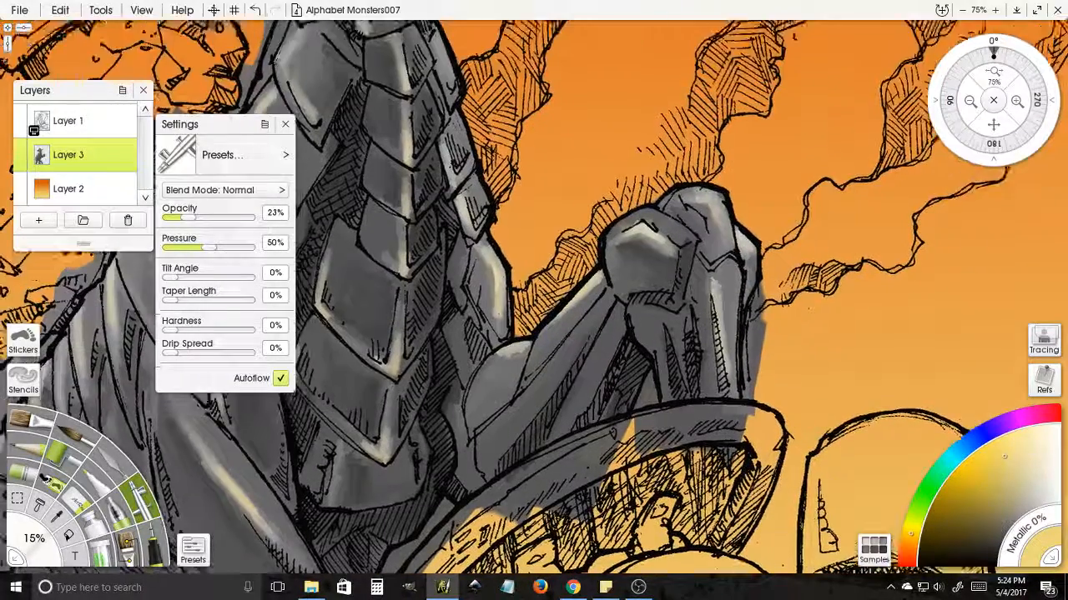
pyautogui.scroll(-5, 534, 301)
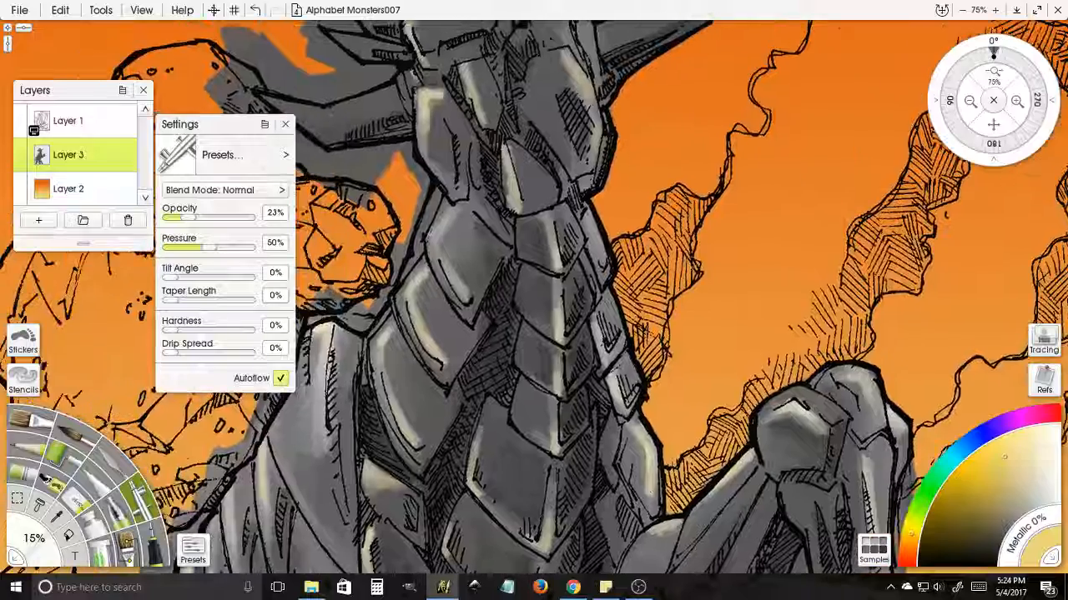
pyautogui.scroll(-4, 534, 300)
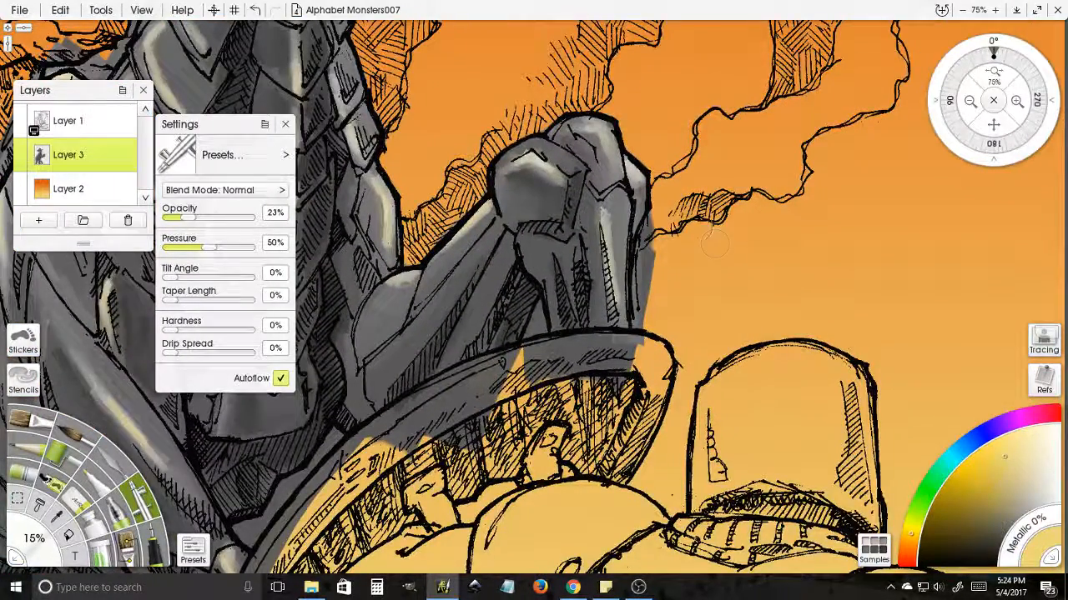
pyautogui.moveTo(674, 218)
pyautogui.mouseDown()
pyautogui.moveTo(651, 250)
pyautogui.moveTo(676, 225)
pyautogui.moveTo(649, 211)
pyautogui.moveTo(645, 313)
pyautogui.moveTo(647, 294)
pyautogui.moveTo(634, 330)
pyautogui.mouseUp()
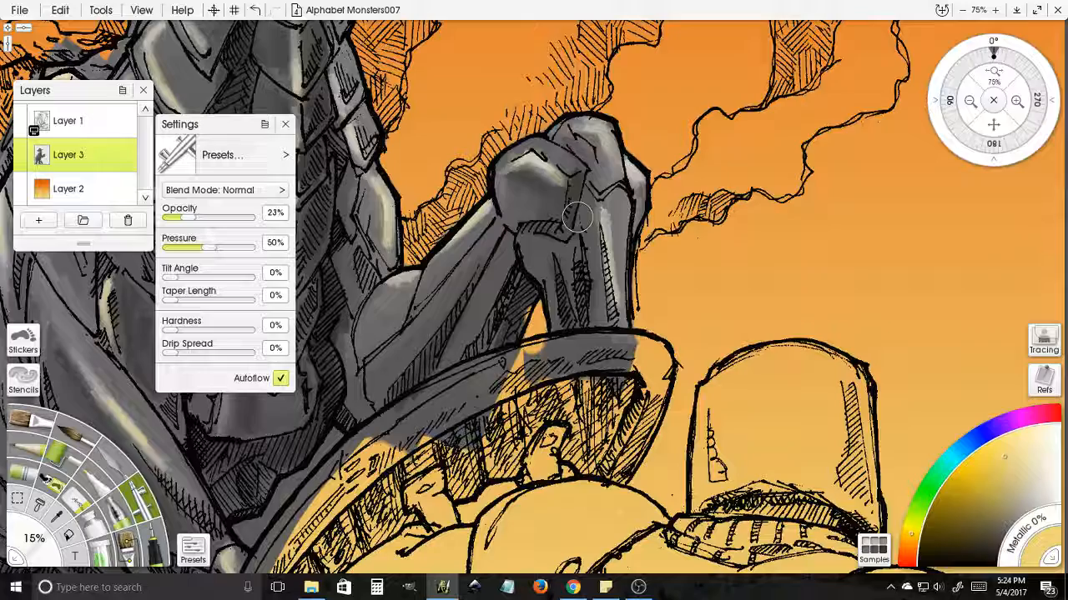
# - Undo the clearing of the grey monster paint on Layer 3
pyautogui.hotkey('ctrl', 's')
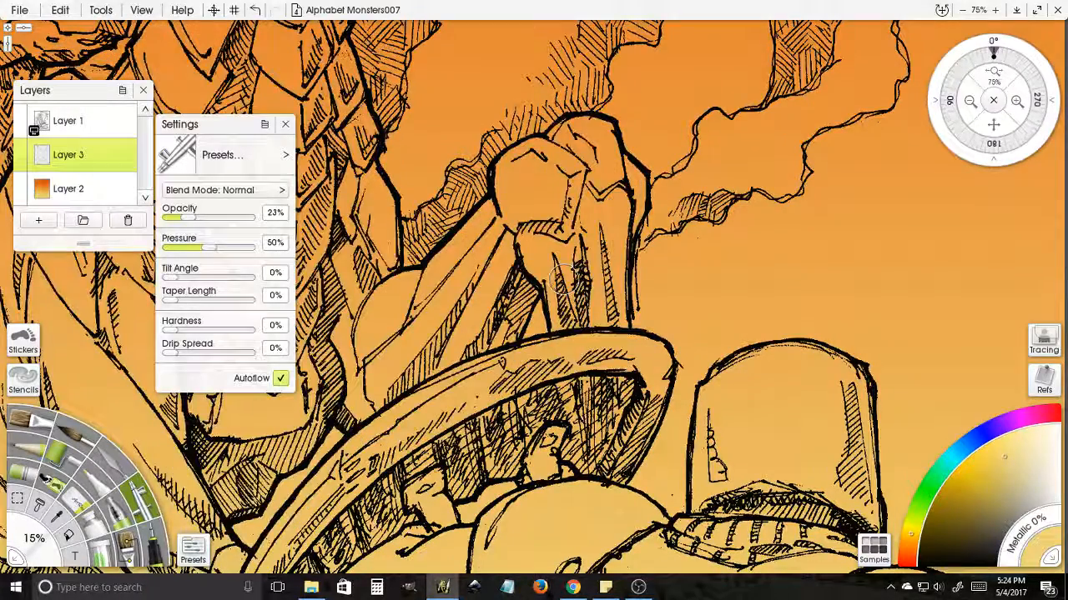
pyautogui.hotkey('ctrl', 'z')
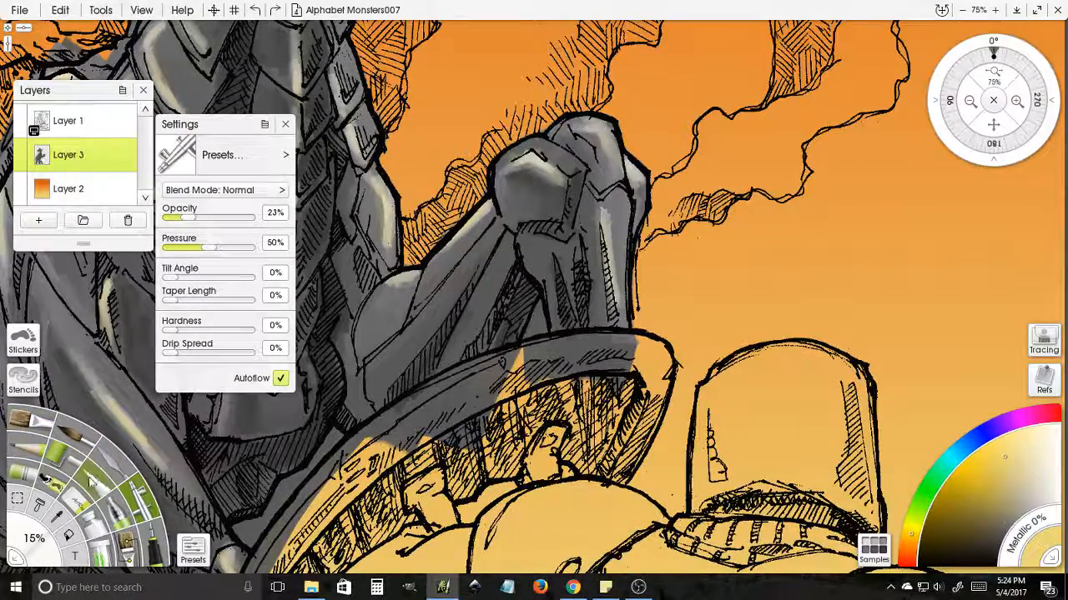
# - Use the Eraser at 38% size to remove the grey overspill from the shield's upper rim and inner face
pyautogui.click(90, 485)
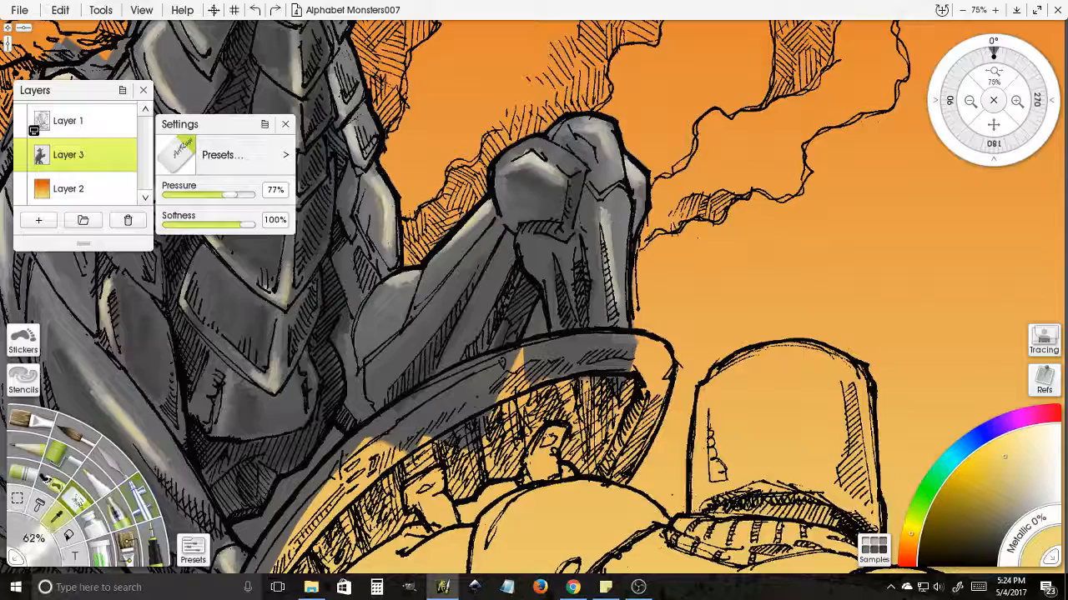
pyautogui.moveTo(31, 553); pyautogui.dragTo(42, 557)
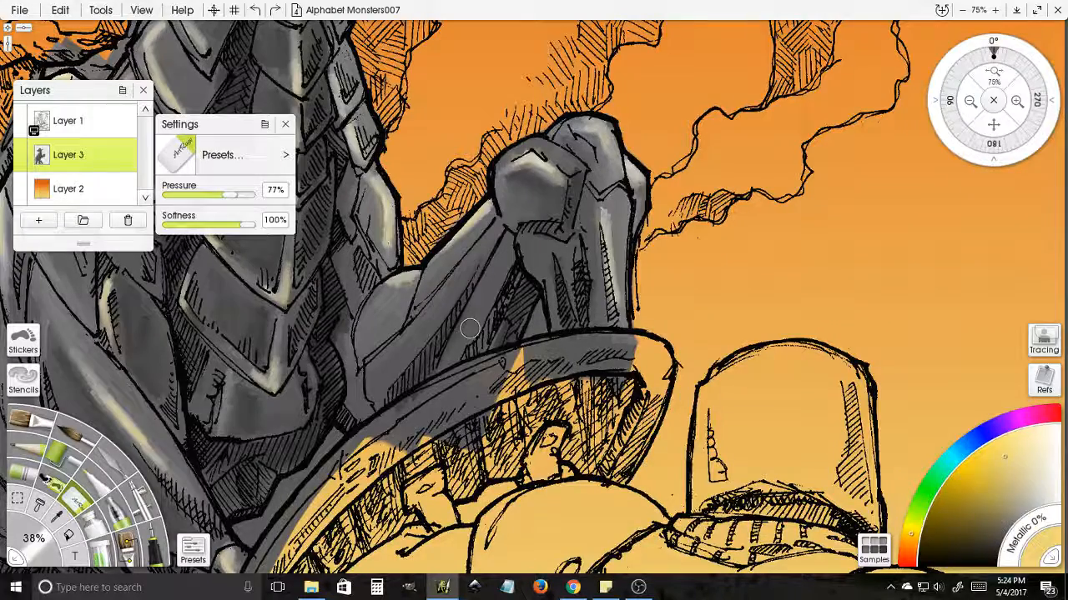
pyautogui.moveTo(535, 325)
pyautogui.mouseDown()
pyautogui.moveTo(530, 343)
pyautogui.moveTo(541, 305)
pyautogui.moveTo(530, 357)
pyautogui.moveTo(574, 337)
pyautogui.moveTo(571, 349)
pyautogui.moveTo(624, 347)
pyautogui.moveTo(602, 332)
pyautogui.moveTo(625, 344)
pyautogui.moveTo(616, 353)
pyautogui.moveTo(621, 390)
pyautogui.moveTo(592, 368)
pyautogui.moveTo(564, 370)
pyautogui.moveTo(587, 366)
pyautogui.moveTo(530, 377)
pyautogui.moveTo(554, 357)
pyautogui.moveTo(531, 363)
pyautogui.moveTo(534, 350)
pyautogui.moveTo(518, 363)
pyautogui.mouseUp()
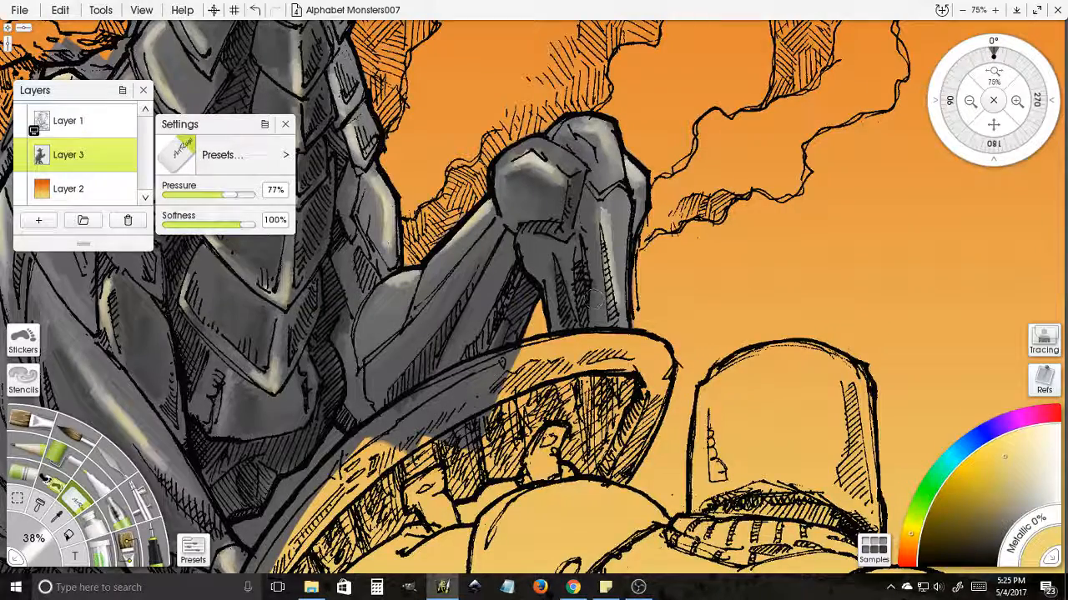
pyautogui.moveTo(663, 296); pyautogui.dragTo(709, 168)
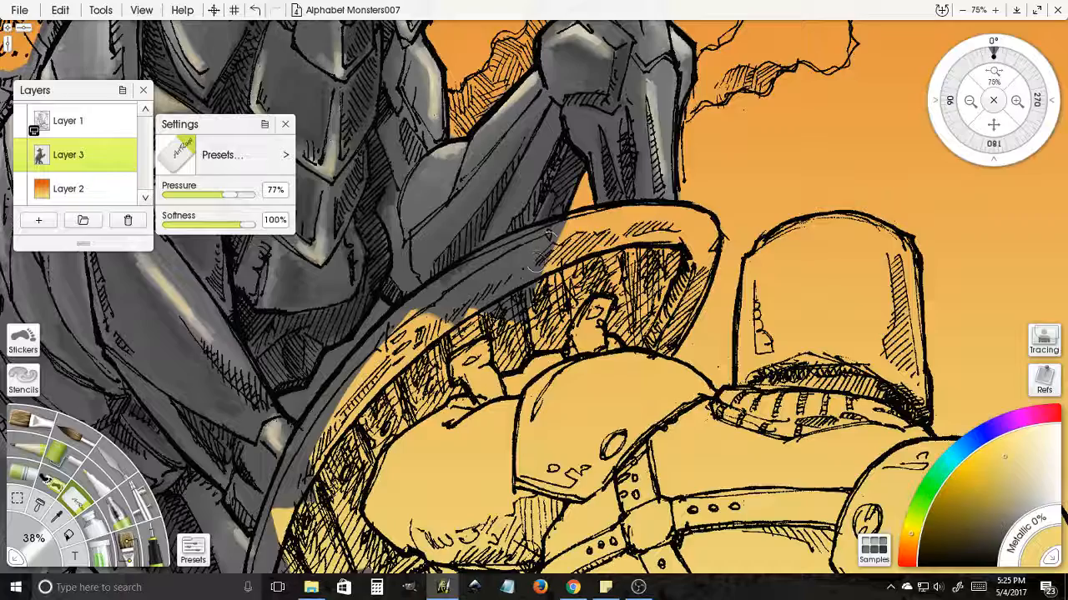
pyautogui.moveTo(544, 242)
pyautogui.mouseDown()
pyautogui.moveTo(500, 250)
pyautogui.moveTo(525, 232)
pyautogui.moveTo(455, 275)
pyautogui.moveTo(475, 259)
pyautogui.moveTo(399, 323)
pyautogui.moveTo(437, 307)
pyautogui.moveTo(434, 318)
pyautogui.moveTo(450, 317)
pyautogui.mouseUp()
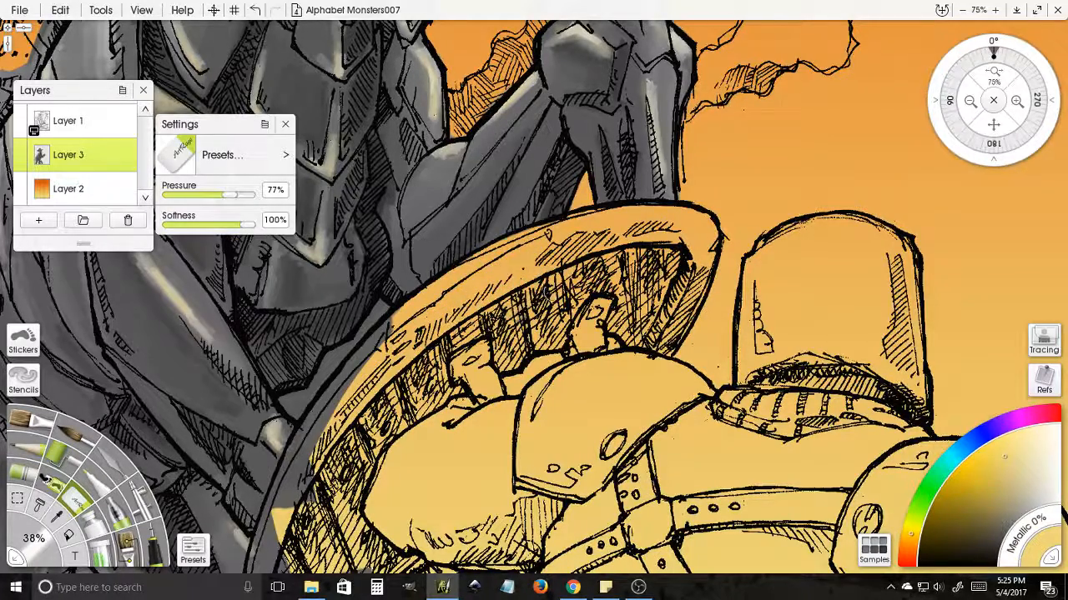
# - Erase the grey overspill along the shield's outer rim, from the monster's belly down past its hand
pyautogui.moveTo(443, 351); pyautogui.dragTo(622, 255)
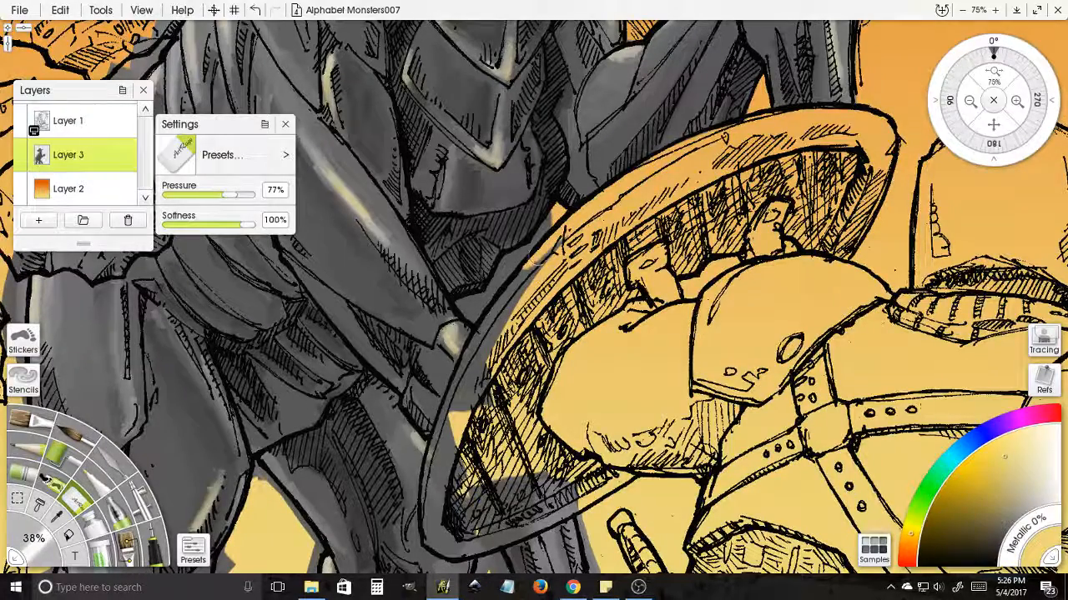
pyautogui.moveTo(542, 224); pyautogui.dragTo(491, 290)
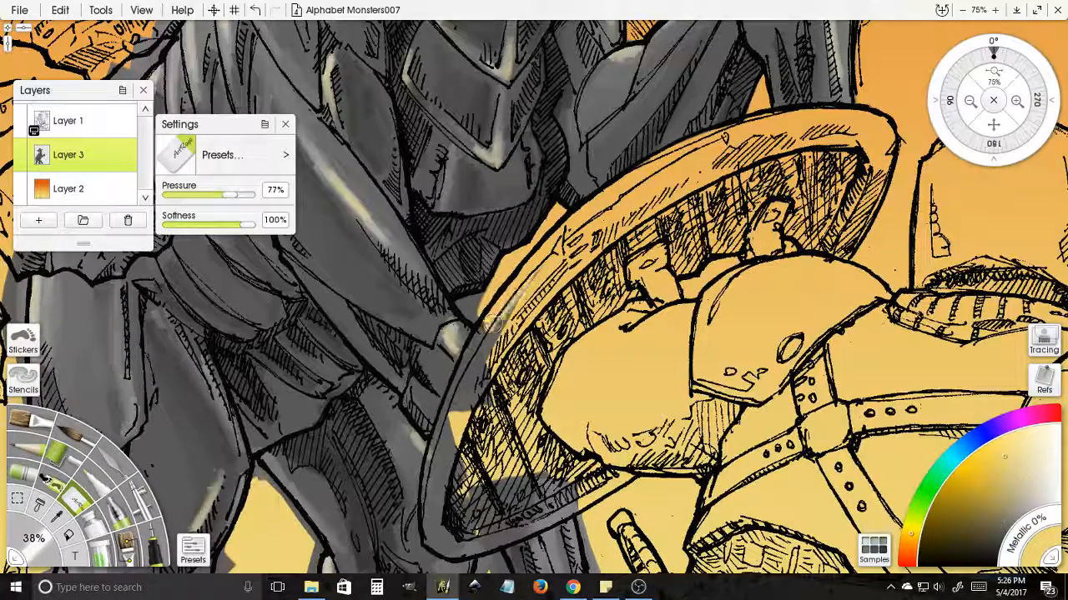
pyautogui.moveTo(493, 337); pyautogui.dragTo(469, 303)
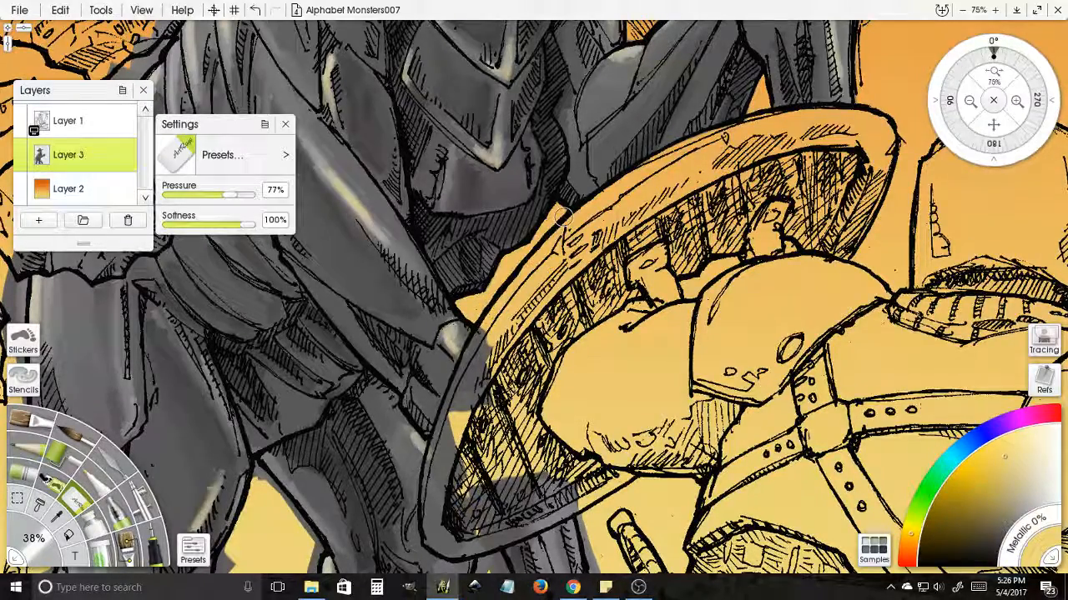
pyautogui.moveTo(538, 293); pyautogui.dragTo(586, 171)
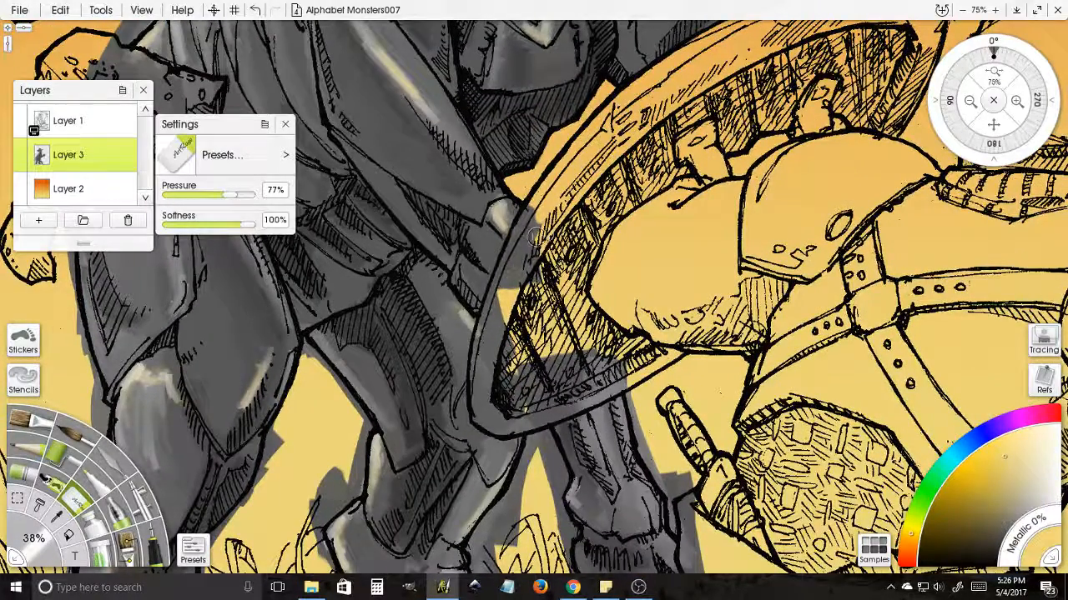
pyautogui.moveTo(502, 275); pyautogui.dragTo(524, 213)
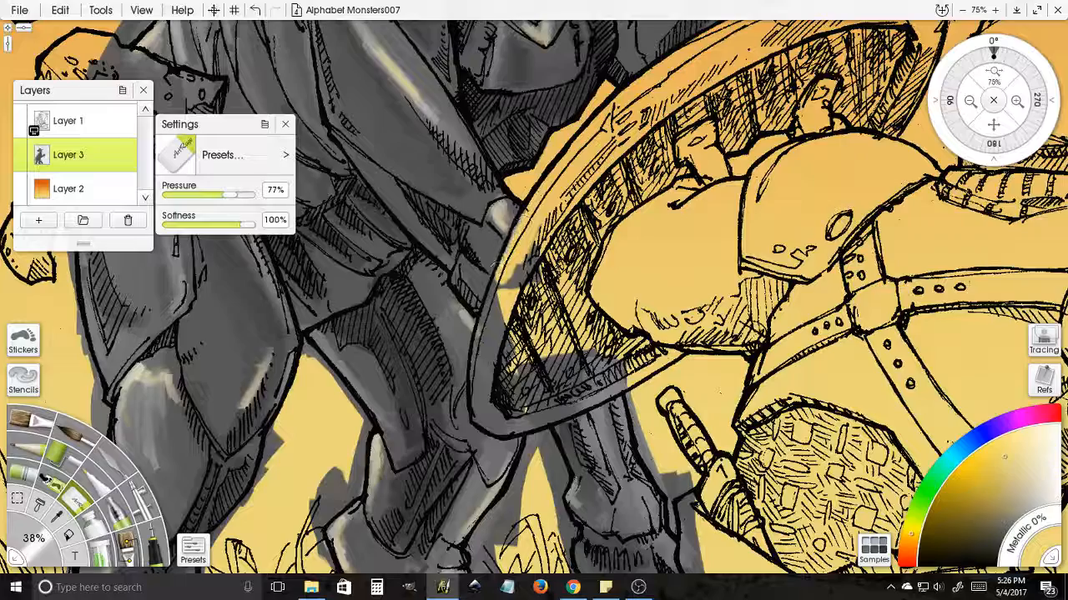
pyautogui.moveTo(503, 269); pyautogui.dragTo(534, 202)
pyautogui.moveTo(511, 279); pyautogui.dragTo(536, 265)
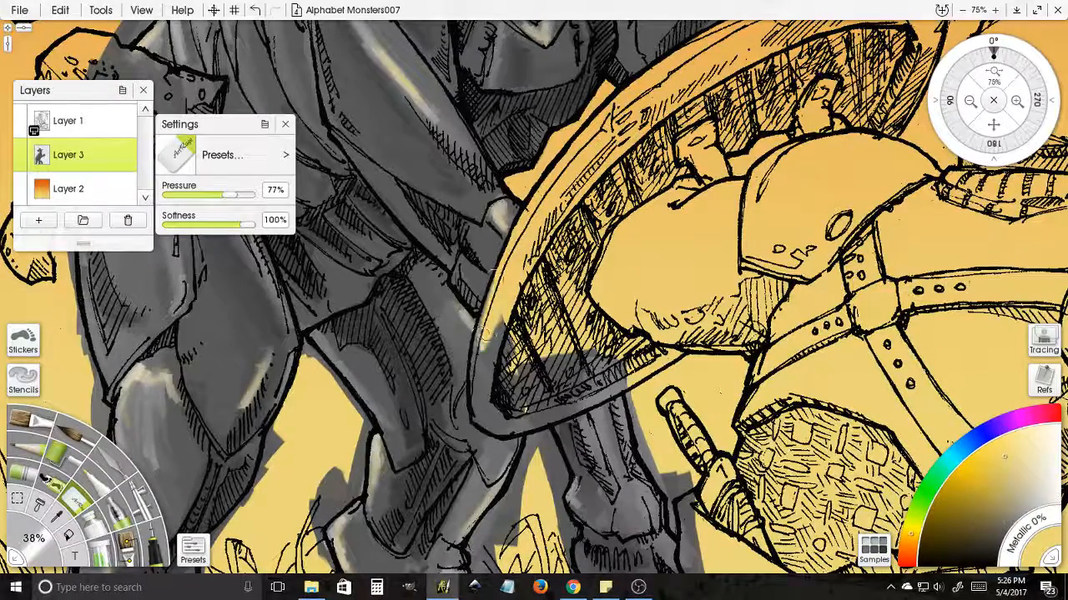
# - Erase the grey overspill from the shield's lower tip and the lower part of its hatched inner face
pyautogui.moveTo(485, 331)
pyautogui.mouseDown()
pyautogui.moveTo(479, 392)
pyautogui.moveTo(491, 352)
pyautogui.moveTo(500, 371)
pyautogui.moveTo(581, 206)
pyautogui.mouseUp()
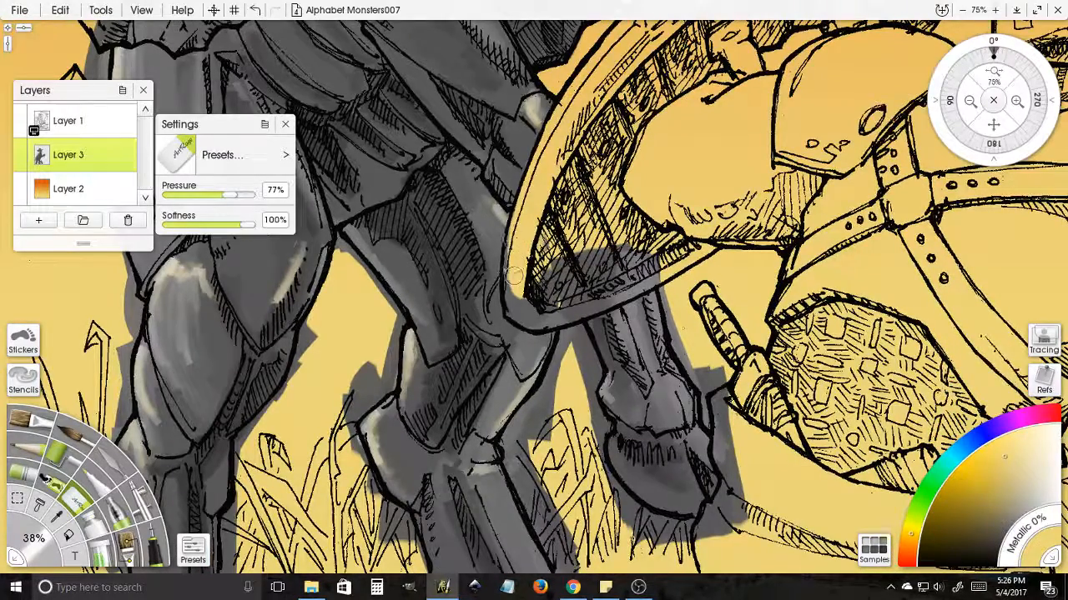
pyautogui.moveTo(534, 265)
pyautogui.mouseDown()
pyautogui.moveTo(534, 291)
pyautogui.moveTo(518, 264)
pyautogui.moveTo(516, 314)
pyautogui.moveTo(526, 321)
pyautogui.moveTo(520, 312)
pyautogui.moveTo(565, 263)
pyautogui.moveTo(552, 283)
pyautogui.mouseUp()
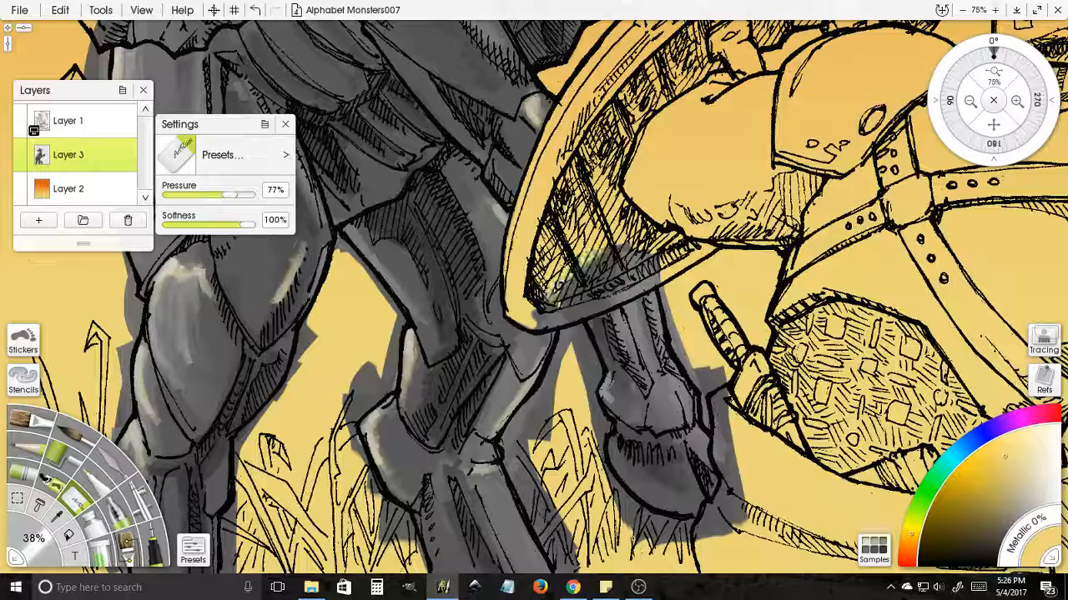
pyautogui.moveTo(642, 225)
pyautogui.mouseDown()
pyautogui.moveTo(609, 257)
pyautogui.moveTo(633, 284)
pyautogui.moveTo(617, 288)
pyautogui.moveTo(643, 284)
pyautogui.moveTo(584, 304)
pyautogui.moveTo(617, 296)
pyautogui.moveTo(575, 322)
pyautogui.moveTo(543, 313)
pyautogui.moveTo(584, 309)
pyautogui.moveTo(534, 329)
pyautogui.moveTo(584, 313)
pyautogui.moveTo(575, 304)
pyautogui.moveTo(592, 287)
pyautogui.moveTo(575, 296)
pyautogui.moveTo(609, 283)
pyautogui.mouseUp()
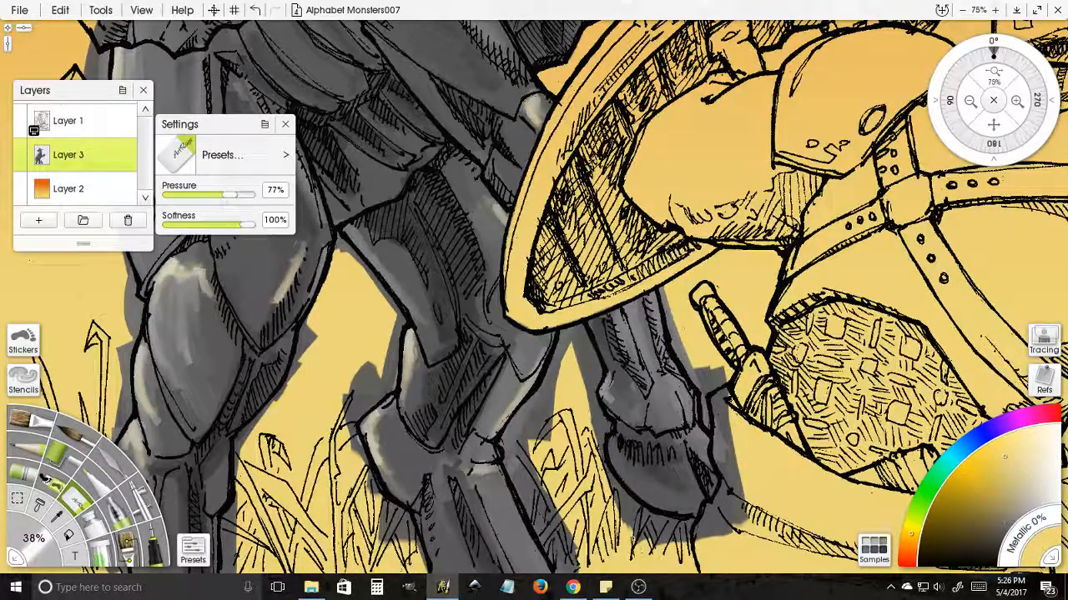
# - Erase the grey overspill around the raised hoof and in the gaps between the monster's legs below the shield
pyautogui.moveTo(684, 328); pyautogui.dragTo(621, 161)
pyautogui.moveTo(604, 106)
pyautogui.mouseDown()
pyautogui.moveTo(624, 124)
pyautogui.moveTo(609, 117)
pyautogui.moveTo(616, 171)
pyautogui.moveTo(601, 125)
pyautogui.moveTo(613, 177)
pyautogui.moveTo(654, 232)
pyautogui.moveTo(641, 185)
pyautogui.moveTo(669, 264)
pyautogui.moveTo(663, 233)
pyautogui.moveTo(644, 237)
pyautogui.moveTo(671, 288)
pyautogui.moveTo(671, 313)
pyautogui.moveTo(654, 300)
pyautogui.moveTo(667, 346)
pyautogui.moveTo(627, 379)
pyautogui.moveTo(627, 358)
pyautogui.moveTo(597, 382)
pyautogui.moveTo(562, 372)
pyautogui.moveTo(552, 351)
pyautogui.moveTo(574, 344)
pyautogui.moveTo(535, 290)
pyautogui.moveTo(531, 310)
pyautogui.moveTo(544, 268)
pyautogui.mouseUp()
pyautogui.moveTo(538, 264)
pyautogui.mouseDown()
pyautogui.moveTo(524, 232)
pyautogui.moveTo(534, 265)
pyautogui.moveTo(535, 227)
pyautogui.moveTo(534, 256)
pyautogui.moveTo(523, 218)
pyautogui.moveTo(532, 210)
pyautogui.moveTo(518, 215)
pyautogui.moveTo(509, 183)
pyautogui.moveTo(517, 173)
pyautogui.moveTo(529, 200)
pyautogui.moveTo(527, 184)
pyautogui.moveTo(515, 193)
pyautogui.moveTo(500, 147)
pyautogui.moveTo(507, 160)
pyautogui.moveTo(483, 225)
pyautogui.moveTo(501, 199)
pyautogui.moveTo(446, 269)
pyautogui.moveTo(461, 250)
pyautogui.moveTo(444, 292)
pyautogui.moveTo(459, 312)
pyautogui.moveTo(477, 250)
pyautogui.moveTo(476, 284)
pyautogui.moveTo(477, 255)
pyautogui.moveTo(505, 342)
pyautogui.moveTo(488, 392)
pyautogui.mouseUp()
pyautogui.moveTo(463, 307)
pyautogui.mouseDown()
pyautogui.moveTo(423, 296)
pyautogui.moveTo(491, 403)
pyautogui.moveTo(452, 297)
pyautogui.moveTo(516, 428)
pyautogui.mouseUp()
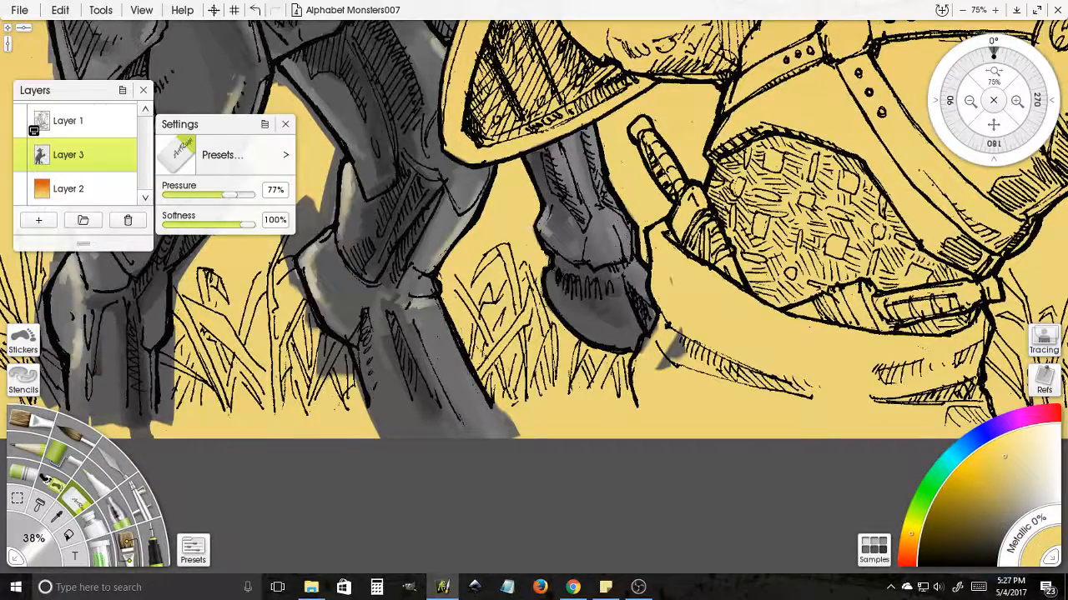
# - Erase the grey overspill from the grass along the left edge of the monster's middle leg, around its lower joint and shin
pyautogui.moveTo(281, 115)
pyautogui.mouseDown()
pyautogui.moveTo(389, 286)
pyautogui.moveTo(384, 251)
pyautogui.moveTo(396, 246)
pyautogui.moveTo(434, 313)
pyautogui.mouseUp()
pyautogui.moveTo(440, 354)
pyautogui.mouseDown()
pyautogui.moveTo(442, 385)
pyautogui.moveTo(450, 342)
pyautogui.moveTo(435, 402)
pyautogui.moveTo(436, 385)
pyautogui.moveTo(409, 413)
pyautogui.moveTo(396, 417)
pyautogui.moveTo(422, 392)
pyautogui.moveTo(393, 405)
pyautogui.moveTo(421, 385)
pyautogui.moveTo(392, 433)
pyautogui.moveTo(456, 236)
pyautogui.moveTo(481, 254)
pyautogui.mouseUp()
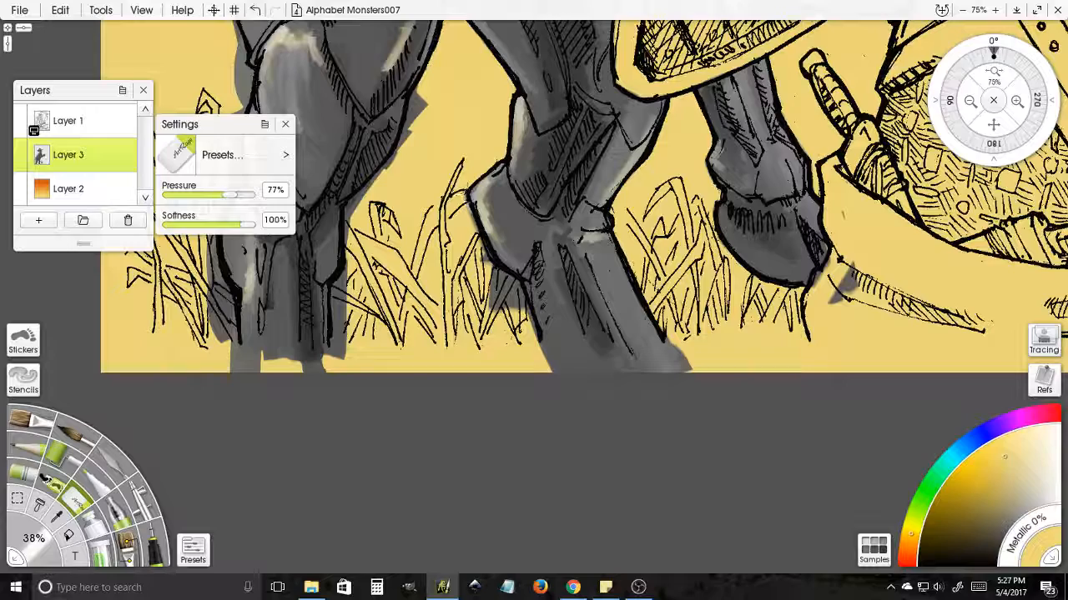
pyautogui.moveTo(467, 200)
pyautogui.mouseDown()
pyautogui.moveTo(484, 275)
pyautogui.moveTo(460, 332)
pyautogui.moveTo(405, 292)
pyautogui.mouseUp()
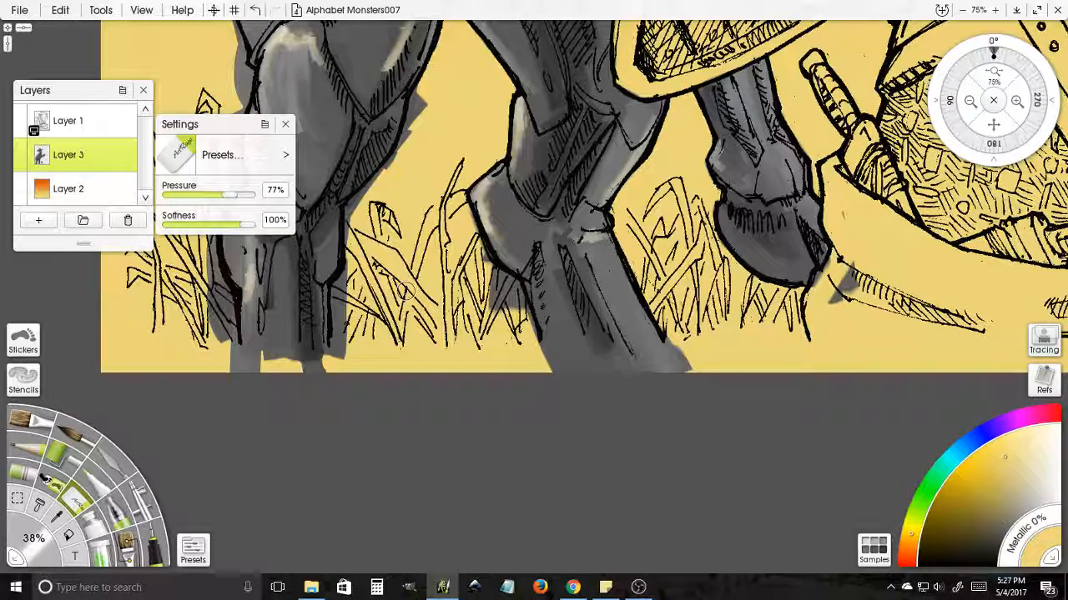
pyautogui.moveTo(463, 221); pyautogui.dragTo(488, 278)
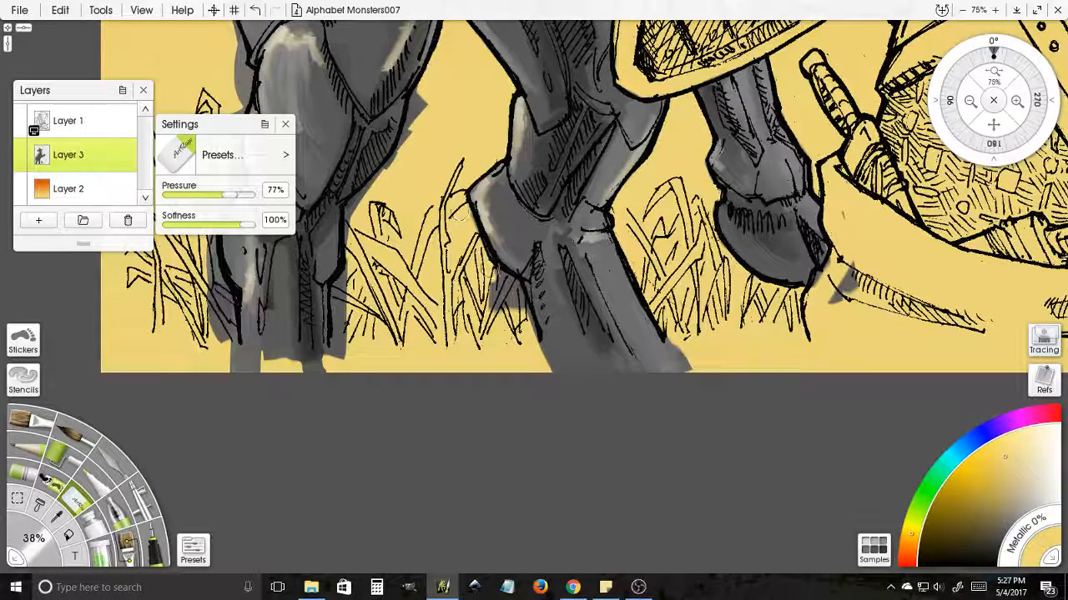
pyautogui.moveTo(474, 230); pyautogui.dragTo(493, 292)
pyautogui.moveTo(483, 247); pyautogui.dragTo(494, 308)
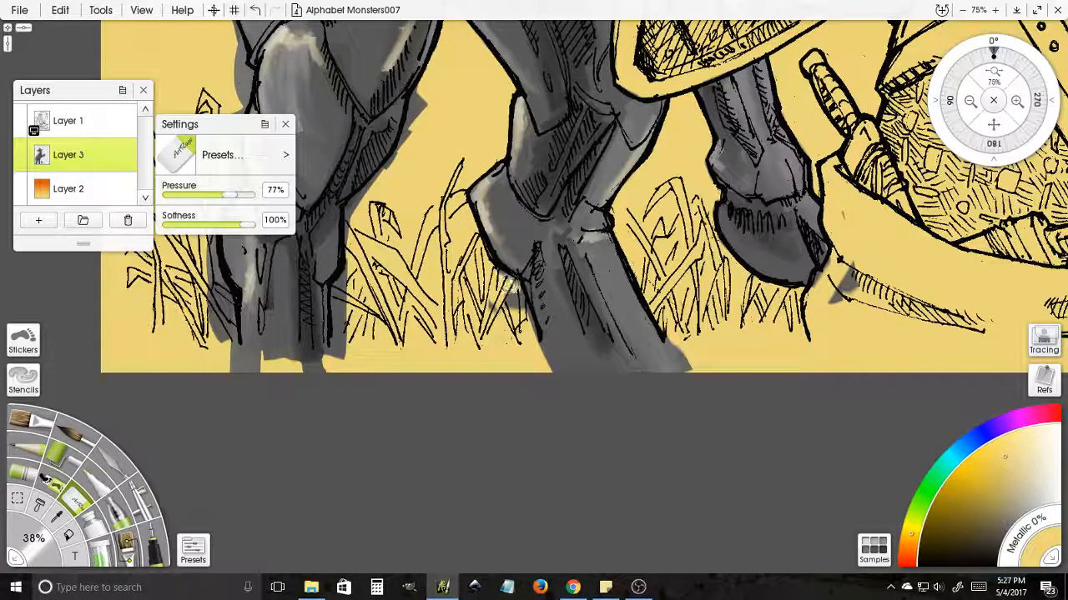
pyautogui.moveTo(508, 284)
pyautogui.mouseDown()
pyautogui.moveTo(518, 300)
pyautogui.moveTo(515, 287)
pyautogui.mouseUp()
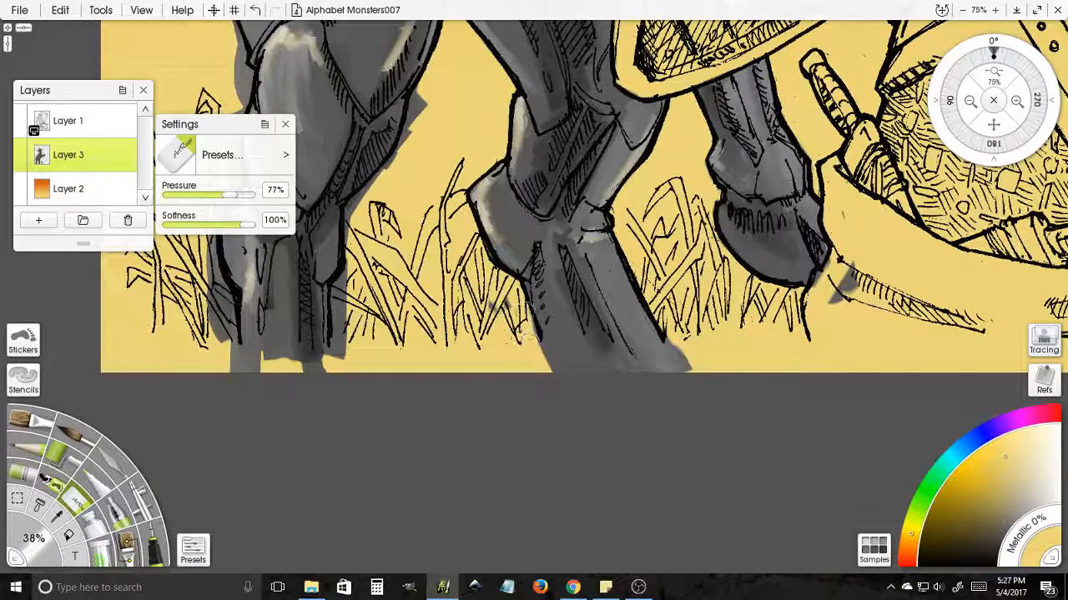
pyautogui.moveTo(529, 338)
pyautogui.mouseDown()
pyautogui.moveTo(502, 303)
pyautogui.moveTo(494, 313)
pyautogui.mouseUp()
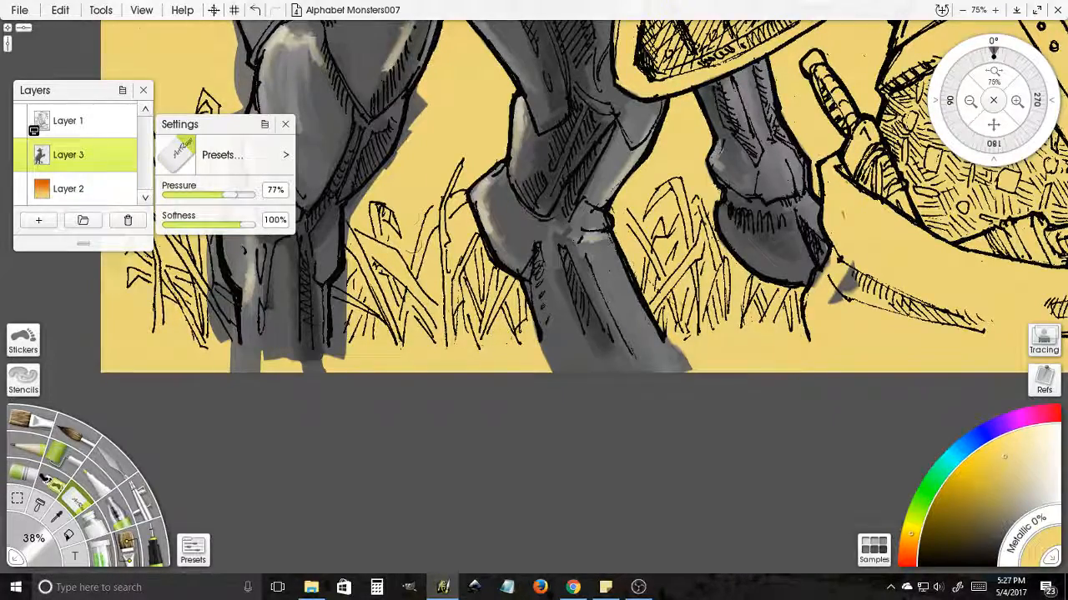
# - Erase the grey overspill along the right edge of the monster's leftmost leg, from the grass up to the thigh
pyautogui.moveTo(381, 261); pyautogui.dragTo(459, 263)
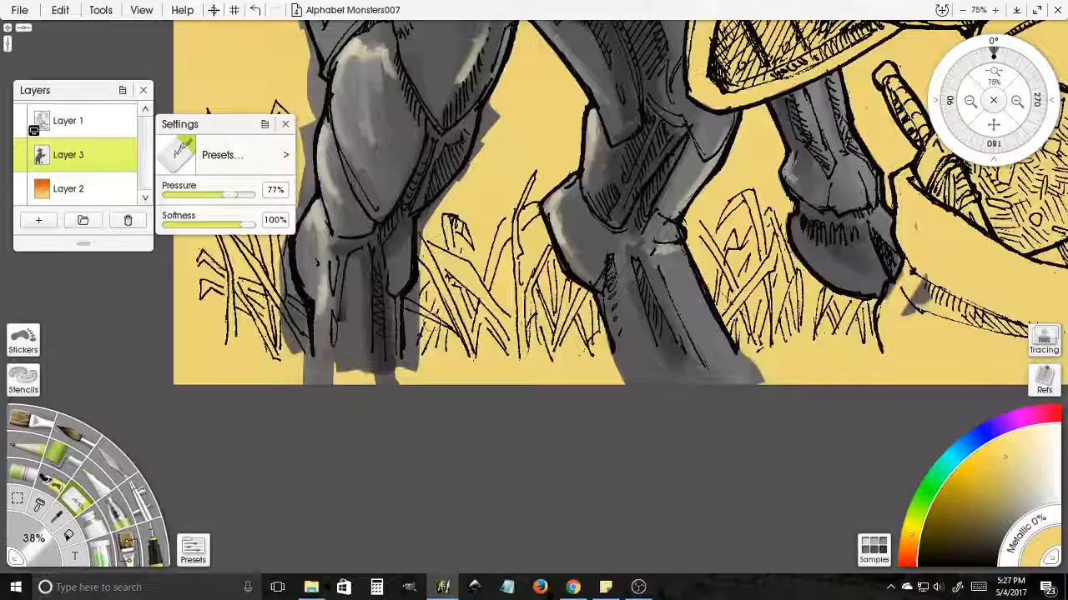
pyautogui.moveTo(434, 308)
pyautogui.mouseDown()
pyautogui.moveTo(408, 367)
pyautogui.moveTo(398, 308)
pyautogui.mouseUp()
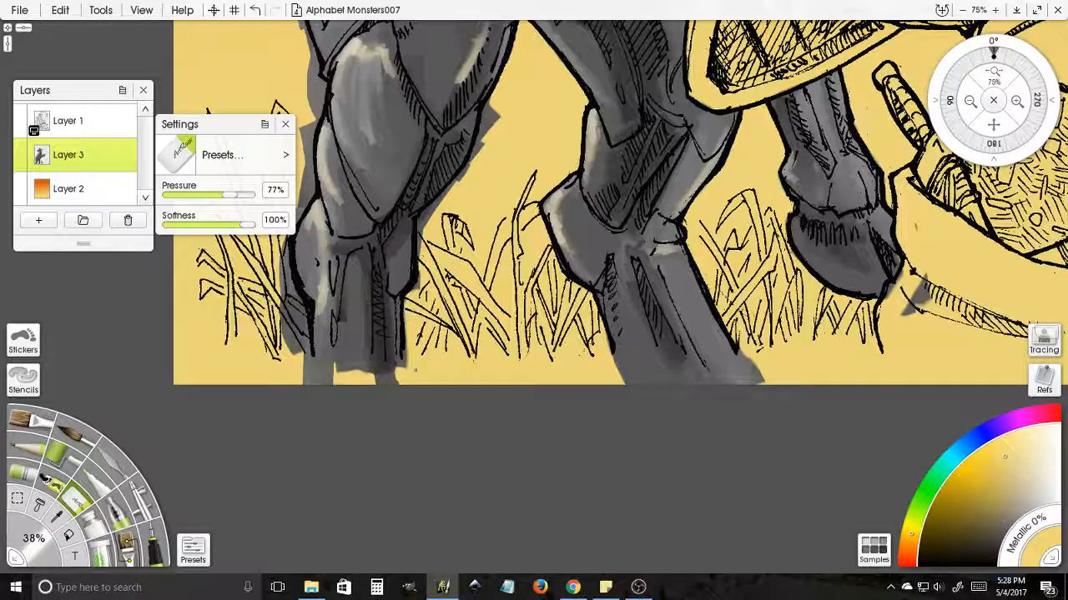
pyautogui.moveTo(415, 369)
pyautogui.mouseDown()
pyautogui.moveTo(407, 324)
pyautogui.moveTo(419, 287)
pyautogui.mouseUp()
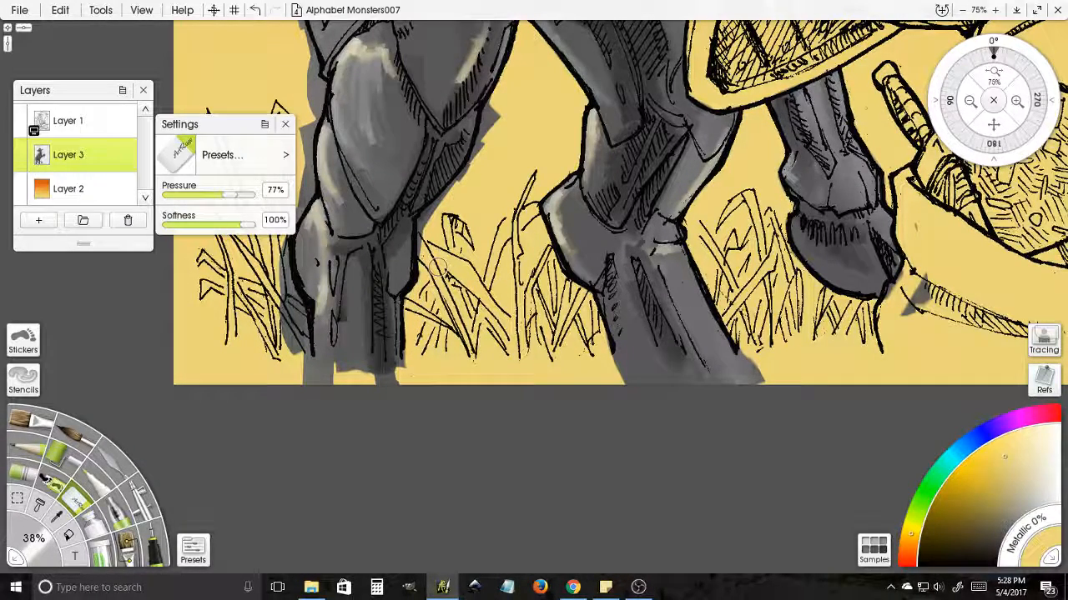
pyautogui.moveTo(426, 238)
pyautogui.mouseDown()
pyautogui.moveTo(422, 250)
pyautogui.moveTo(417, 226)
pyautogui.moveTo(457, 189)
pyautogui.moveTo(439, 204)
pyautogui.mouseUp()
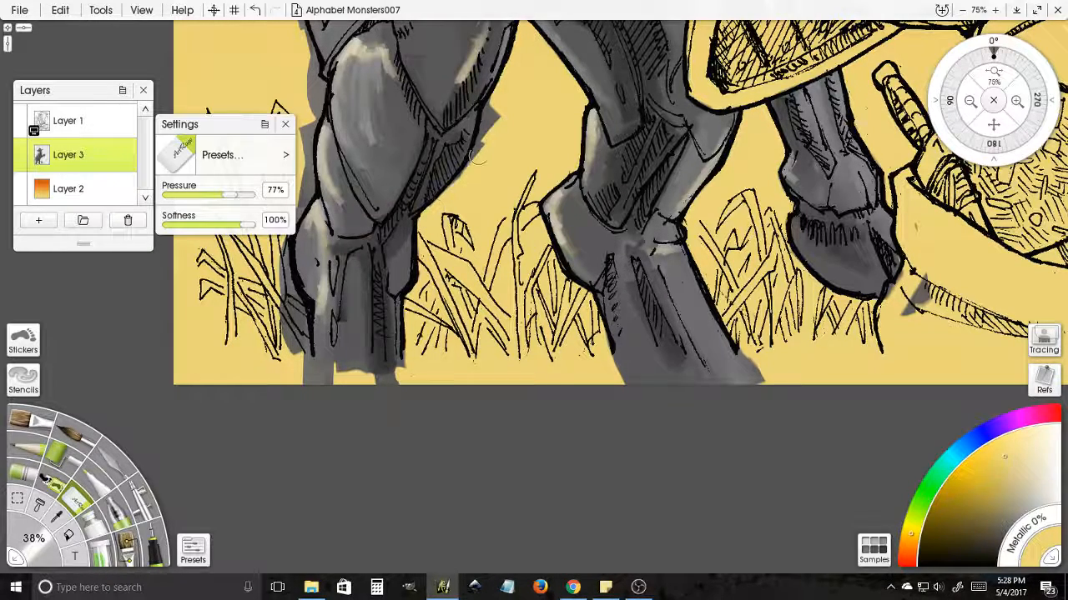
# - Erase the grey overspill along the outer left edge of the monster's leftmost leg, down to its foot in the grass
pyautogui.moveTo(477, 158)
pyautogui.mouseDown()
pyautogui.moveTo(492, 112)
pyautogui.moveTo(542, 283)
pyautogui.moveTo(569, 244)
pyautogui.moveTo(610, 223)
pyautogui.mouseUp()
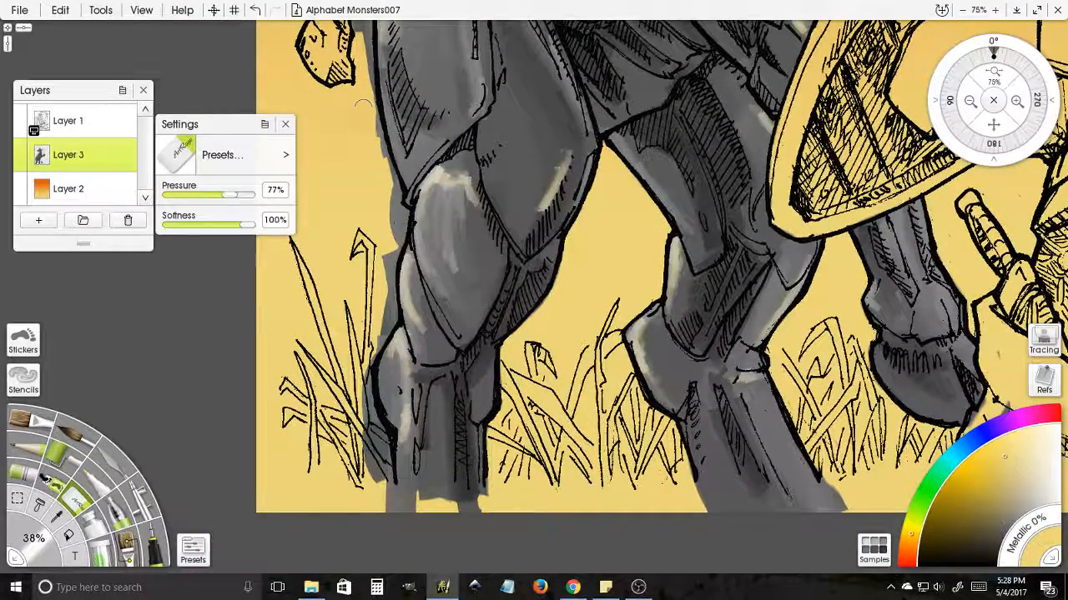
pyautogui.moveTo(380, 155)
pyautogui.mouseDown()
pyautogui.moveTo(369, 107)
pyautogui.moveTo(392, 184)
pyautogui.moveTo(367, 96)
pyautogui.moveTo(390, 198)
pyautogui.moveTo(393, 185)
pyautogui.moveTo(388, 177)
pyautogui.moveTo(394, 242)
pyautogui.moveTo(399, 236)
pyautogui.moveTo(384, 263)
pyautogui.moveTo(383, 252)
pyautogui.moveTo(388, 261)
pyautogui.moveTo(395, 241)
pyautogui.moveTo(388, 306)
pyautogui.moveTo(371, 299)
pyautogui.moveTo(380, 302)
pyautogui.moveTo(381, 343)
pyautogui.moveTo(363, 354)
pyautogui.moveTo(387, 309)
pyautogui.moveTo(363, 380)
pyautogui.moveTo(375, 478)
pyautogui.mouseUp()
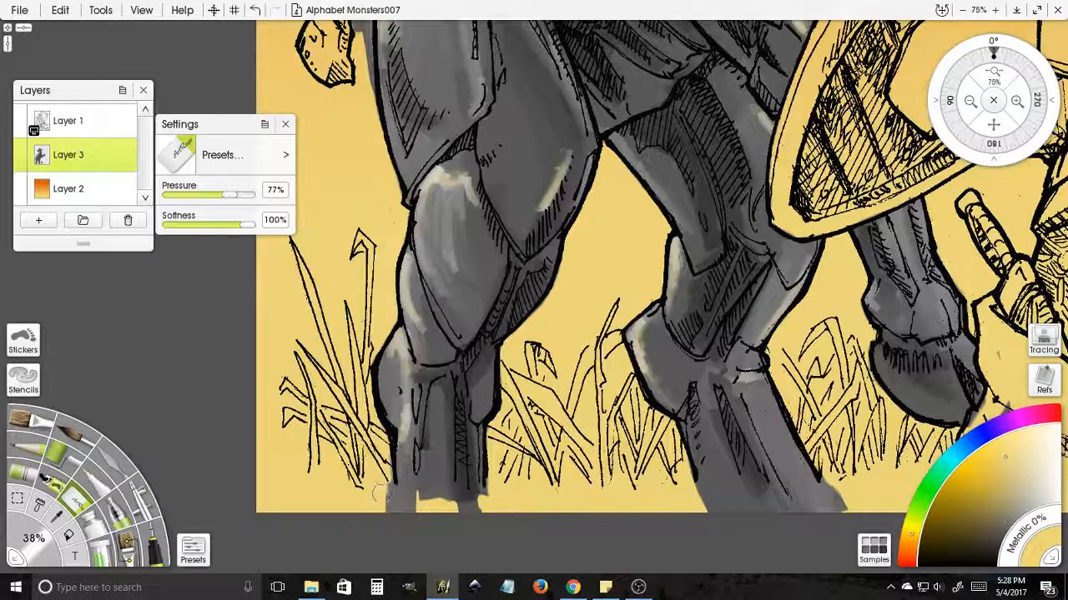
pyautogui.moveTo(384, 479)
pyautogui.mouseDown()
pyautogui.moveTo(386, 497)
pyautogui.moveTo(388, 478)
pyautogui.mouseUp()
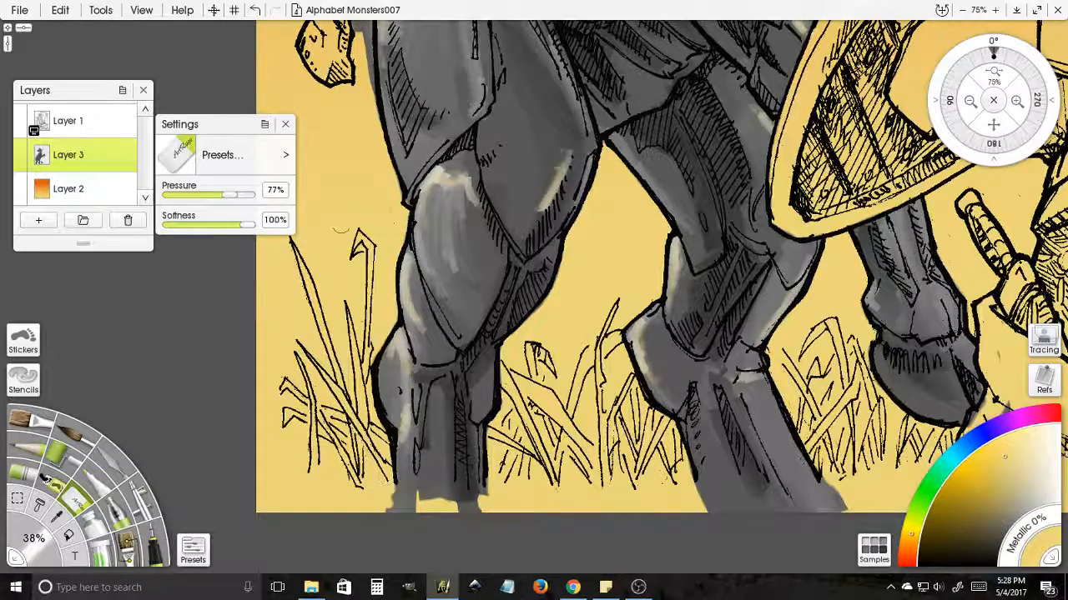
# - Erase the grey overspill outside the monster's left hip and flank, in the gaps between the floating rocks
pyautogui.moveTo(341, 223); pyautogui.dragTo(441, 482)
pyautogui.moveTo(425, 249)
pyautogui.mouseDown()
pyautogui.moveTo(439, 295)
pyautogui.moveTo(459, 204)
pyautogui.moveTo(456, 309)
pyautogui.moveTo(468, 227)
pyautogui.moveTo(472, 238)
pyautogui.moveTo(460, 219)
pyautogui.moveTo(467, 380)
pyautogui.moveTo(467, 348)
pyautogui.mouseUp()
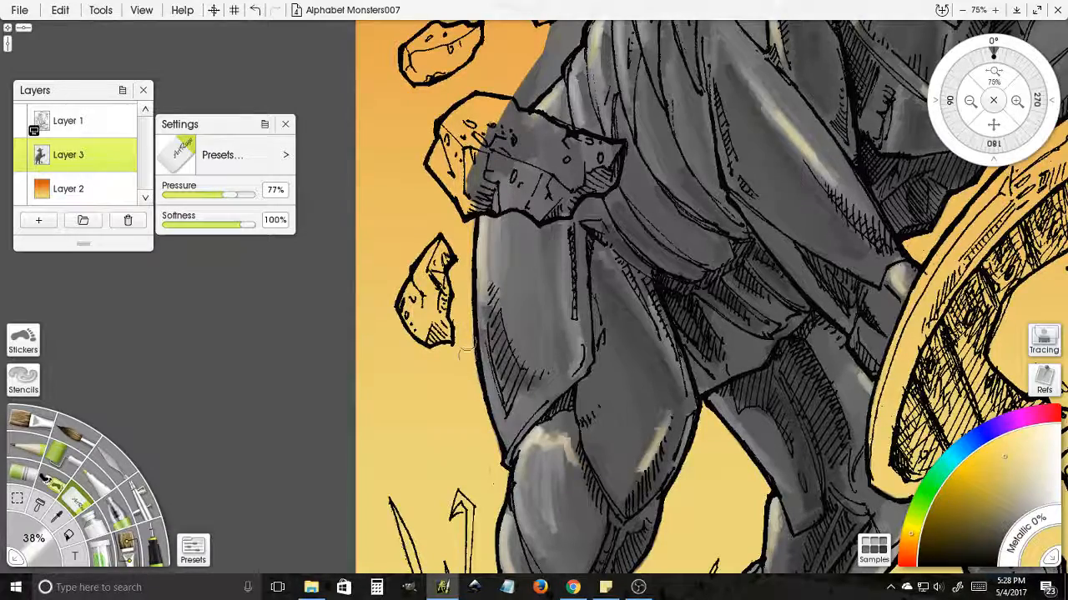
pyautogui.moveTo(428, 195); pyautogui.dragTo(422, 329)
pyautogui.moveTo(474, 272)
pyautogui.mouseDown()
pyautogui.moveTo(457, 327)
pyautogui.moveTo(517, 210)
pyautogui.moveTo(534, 205)
pyautogui.moveTo(521, 239)
pyautogui.moveTo(561, 175)
pyautogui.moveTo(555, 183)
pyautogui.moveTo(563, 163)
pyautogui.moveTo(556, 171)
pyautogui.moveTo(551, 151)
pyautogui.moveTo(534, 193)
pyautogui.moveTo(552, 190)
pyautogui.moveTo(551, 205)
pyautogui.mouseUp()
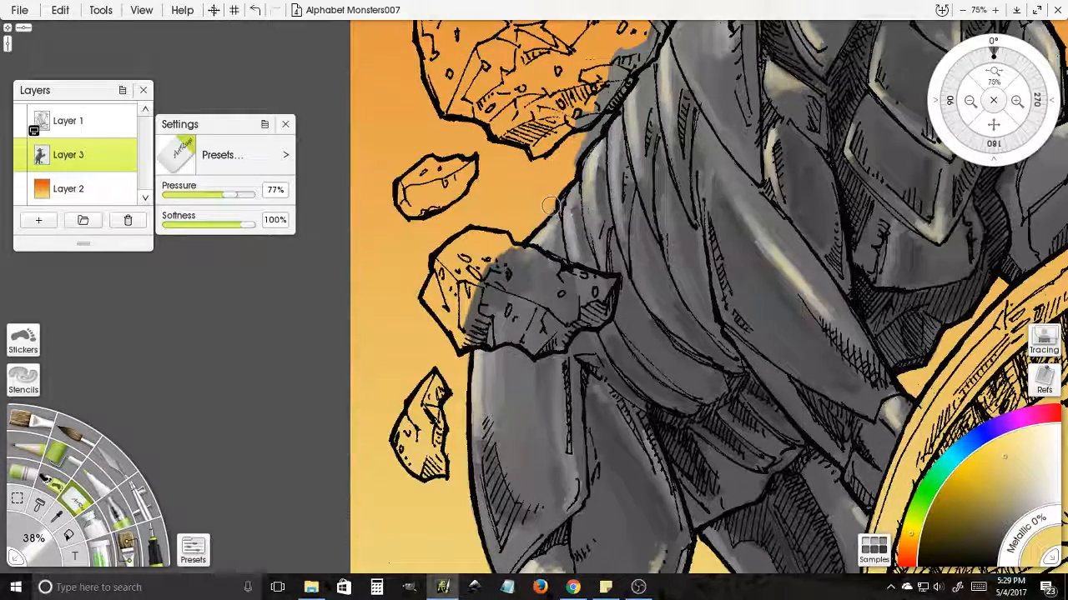
pyautogui.moveTo(579, 124); pyautogui.dragTo(506, 240)
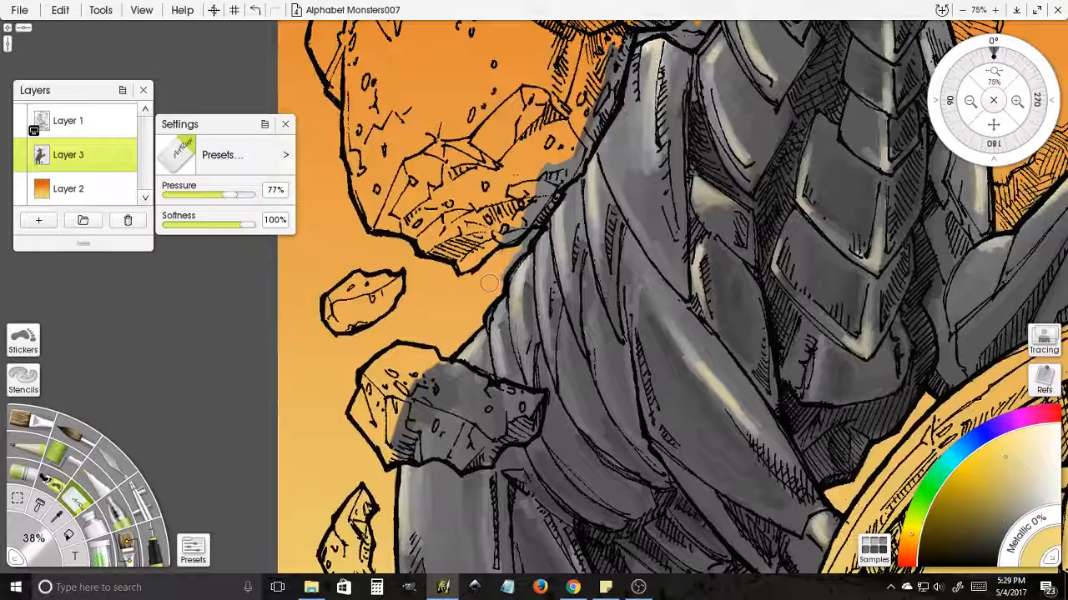
pyautogui.moveTo(492, 282)
pyautogui.mouseDown()
pyautogui.moveTo(529, 227)
pyautogui.moveTo(518, 245)
pyautogui.moveTo(531, 200)
pyautogui.mouseUp()
# - Erase the grey overspill around the stone fist and in the gap between it, the monster's neck and the left horn
pyautogui.moveTo(560, 110); pyautogui.dragTo(498, 319)
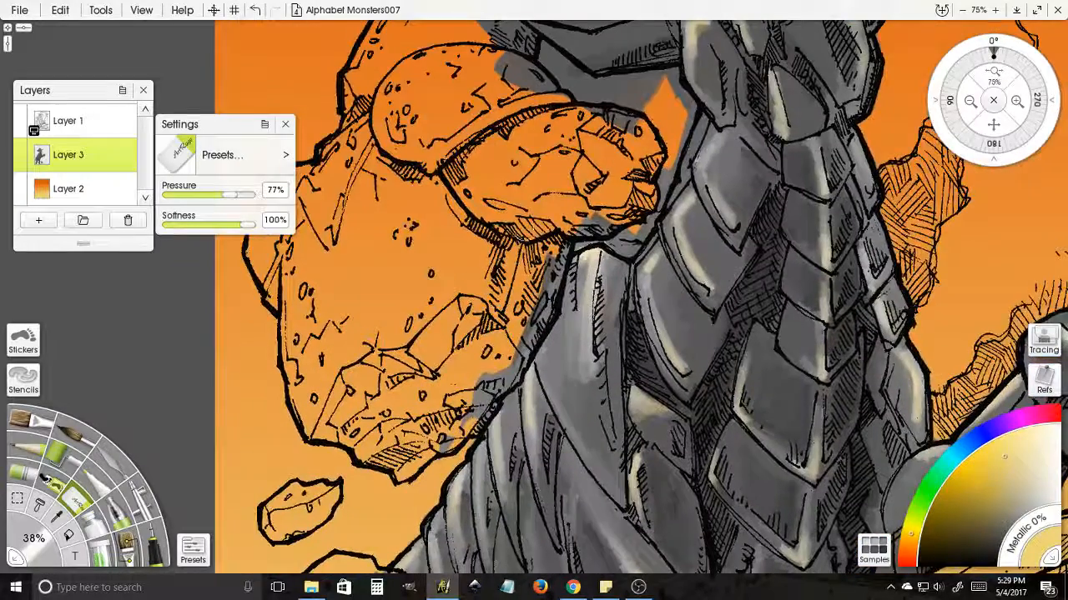
pyautogui.moveTo(548, 225)
pyautogui.mouseDown()
pyautogui.moveTo(575, 229)
pyautogui.moveTo(546, 253)
pyautogui.moveTo(597, 243)
pyautogui.moveTo(572, 244)
pyautogui.moveTo(571, 234)
pyautogui.mouseUp()
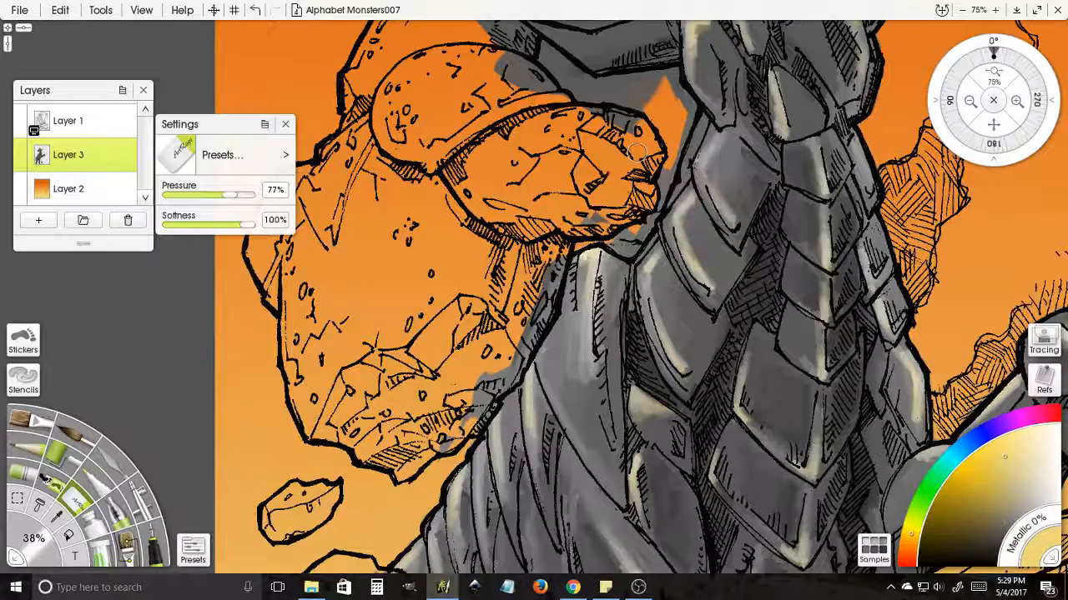
pyautogui.moveTo(627, 214)
pyautogui.mouseDown()
pyautogui.moveTo(613, 228)
pyautogui.moveTo(631, 252)
pyautogui.moveTo(616, 242)
pyautogui.moveTo(634, 210)
pyautogui.moveTo(655, 207)
pyautogui.moveTo(635, 232)
pyautogui.mouseUp()
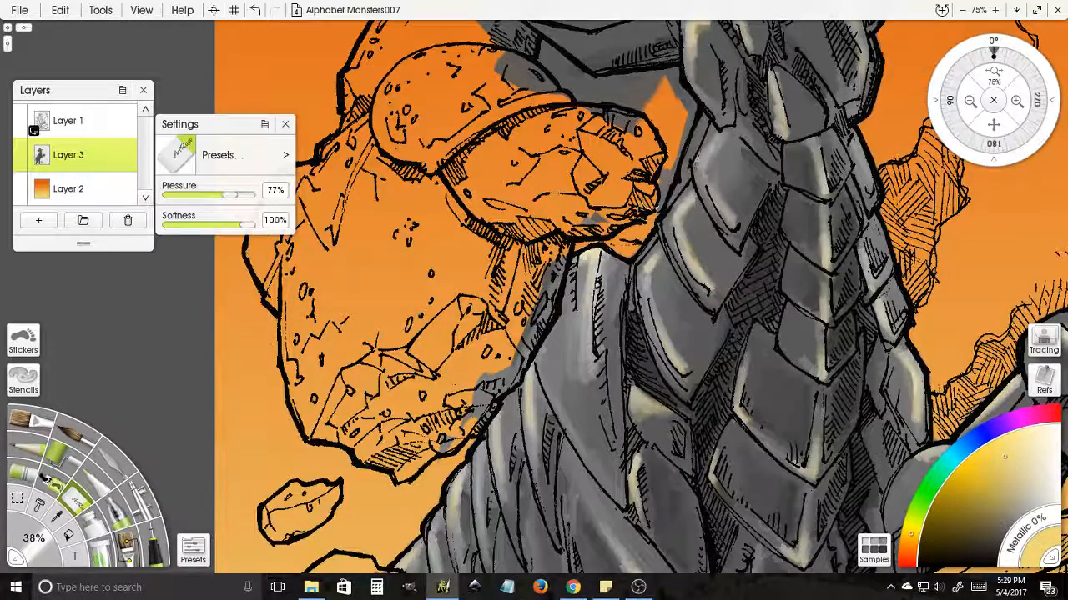
pyautogui.moveTo(661, 189)
pyautogui.mouseDown()
pyautogui.moveTo(690, 104)
pyautogui.moveTo(688, 254)
pyautogui.moveTo(671, 218)
pyautogui.moveTo(630, 249)
pyautogui.moveTo(565, 241)
pyautogui.moveTo(629, 265)
pyautogui.moveTo(615, 282)
pyautogui.moveTo(634, 248)
pyautogui.moveTo(554, 229)
pyautogui.moveTo(527, 183)
pyautogui.moveTo(588, 230)
pyautogui.moveTo(538, 197)
pyautogui.mouseUp()
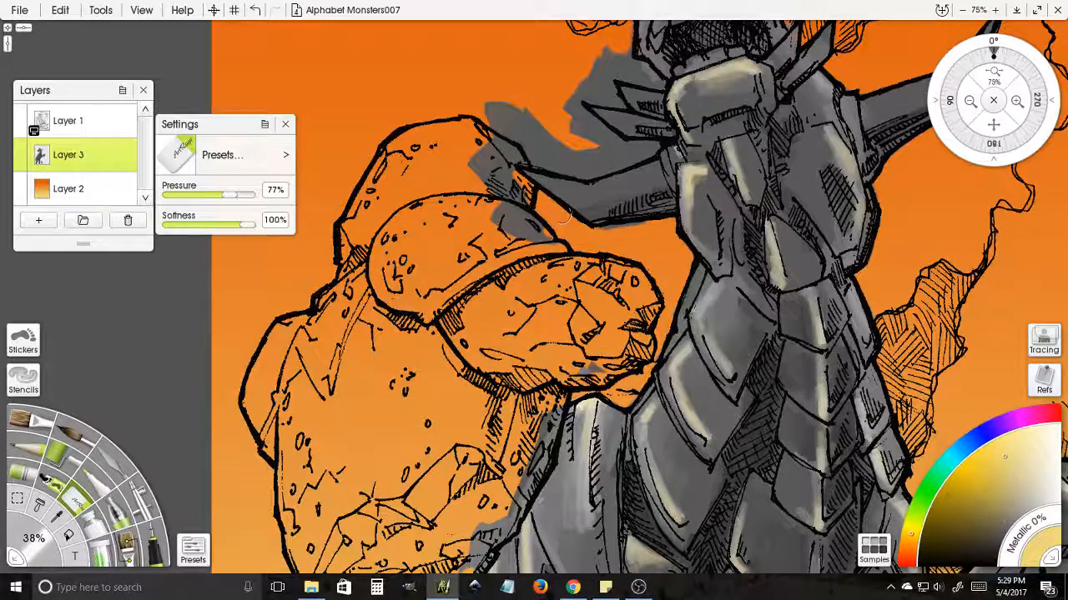
# - Erase the grey overspill above the monster's left horn, between the horn, the stone fist and the jaw spikes
pyautogui.moveTo(500, 127)
pyautogui.mouseDown()
pyautogui.moveTo(536, 144)
pyautogui.moveTo(500, 149)
pyautogui.moveTo(575, 171)
pyautogui.moveTo(554, 176)
pyautogui.moveTo(629, 174)
pyautogui.moveTo(579, 177)
pyautogui.moveTo(654, 152)
pyautogui.moveTo(653, 142)
pyautogui.moveTo(581, 136)
pyautogui.mouseUp()
pyautogui.moveTo(538, 173); pyautogui.dragTo(525, 280)
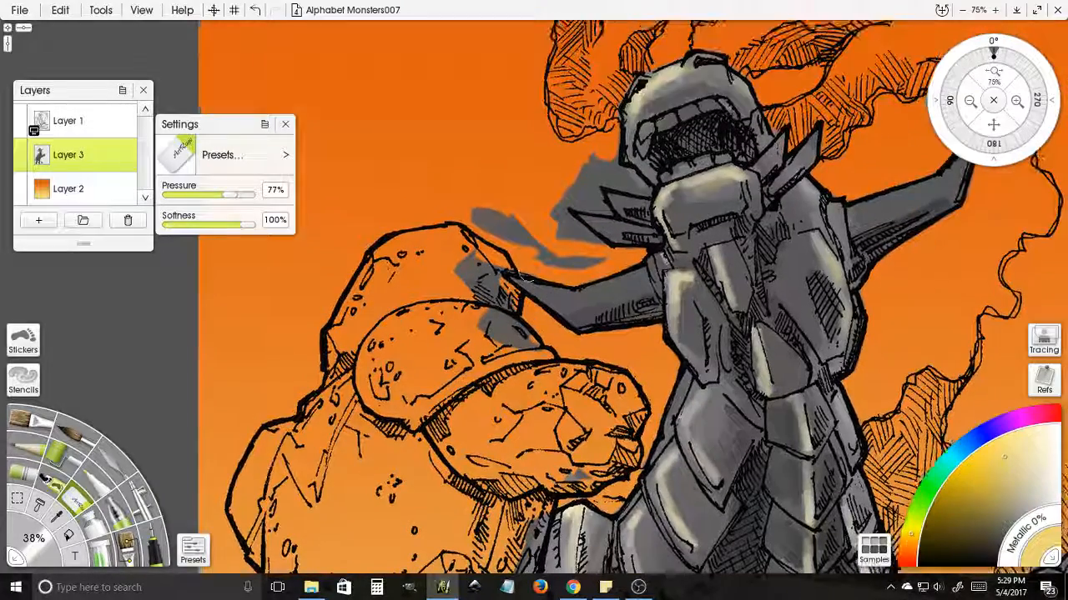
pyautogui.moveTo(521, 230)
pyautogui.mouseDown()
pyautogui.moveTo(507, 215)
pyautogui.moveTo(492, 229)
pyautogui.moveTo(481, 214)
pyautogui.moveTo(552, 265)
pyautogui.moveTo(596, 261)
pyautogui.mouseUp()
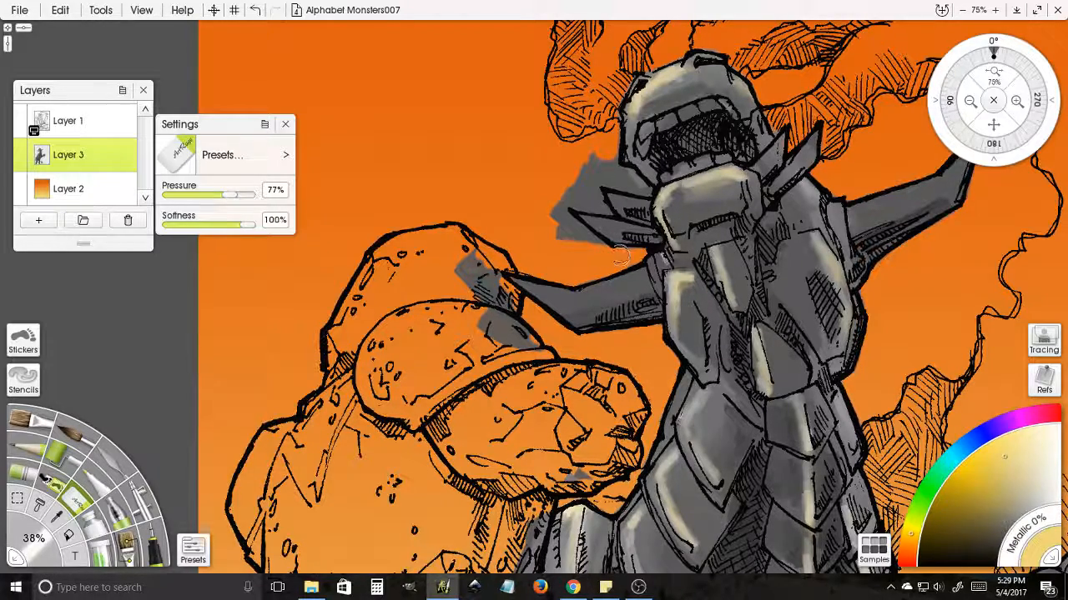
# - Erase the grey overspill around the spikes on the left of the monster's jaw and along the left side of its head
pyautogui.moveTo(606, 255)
pyautogui.mouseDown()
pyautogui.moveTo(562, 236)
pyautogui.moveTo(559, 219)
pyautogui.moveTo(594, 237)
pyautogui.moveTo(562, 194)
pyautogui.moveTo(594, 163)
pyautogui.moveTo(576, 200)
pyautogui.moveTo(548, 215)
pyautogui.moveTo(577, 200)
pyautogui.moveTo(579, 210)
pyautogui.moveTo(598, 185)
pyautogui.moveTo(601, 210)
pyautogui.mouseUp()
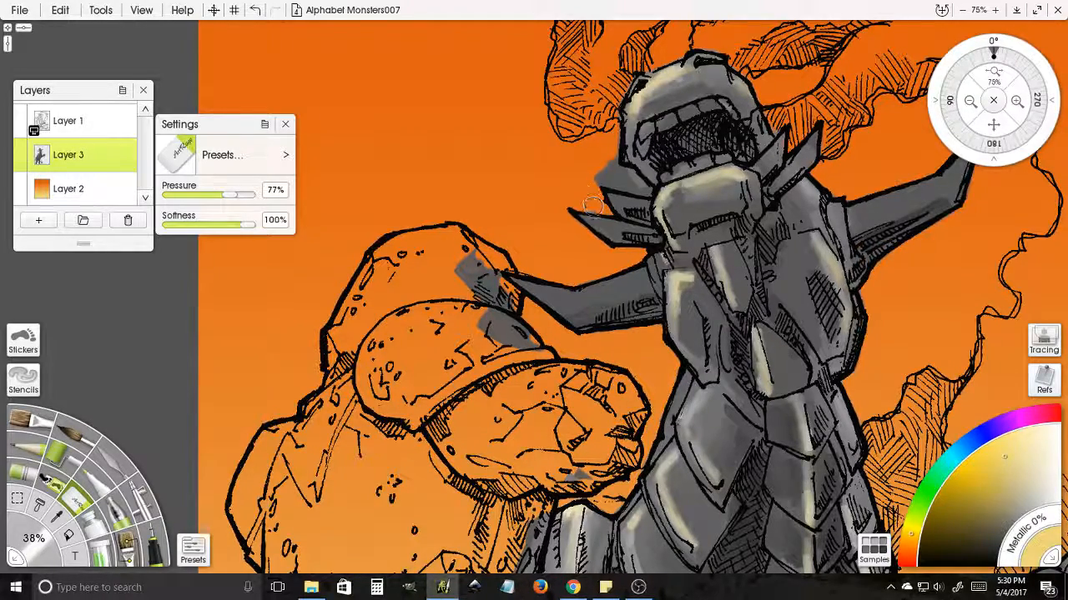
pyautogui.moveTo(593, 208); pyautogui.dragTo(582, 203)
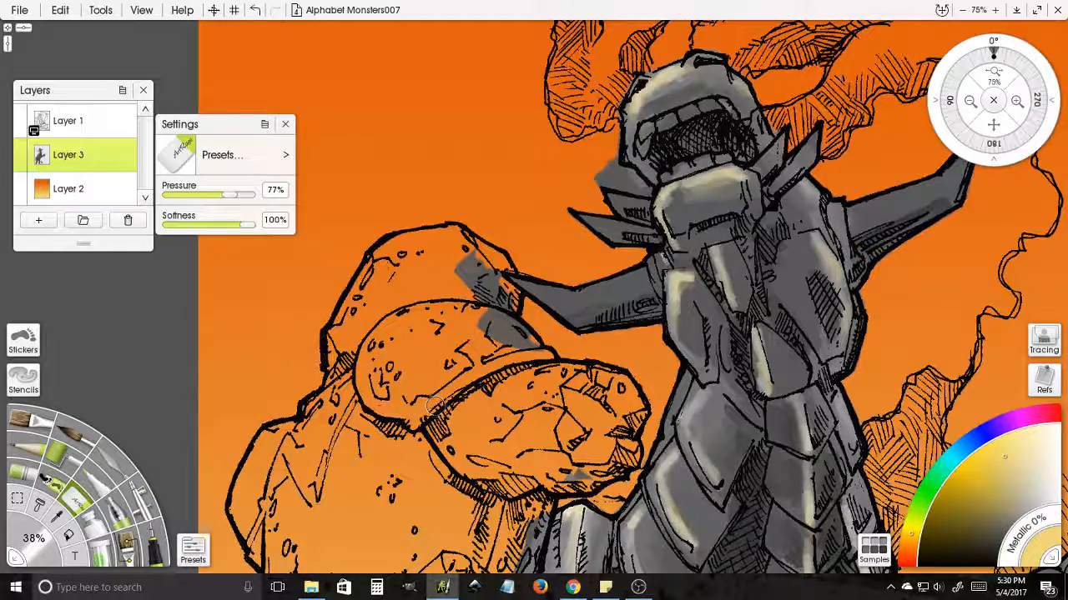
pyautogui.moveTo(513, 203); pyautogui.dragTo(498, 263)
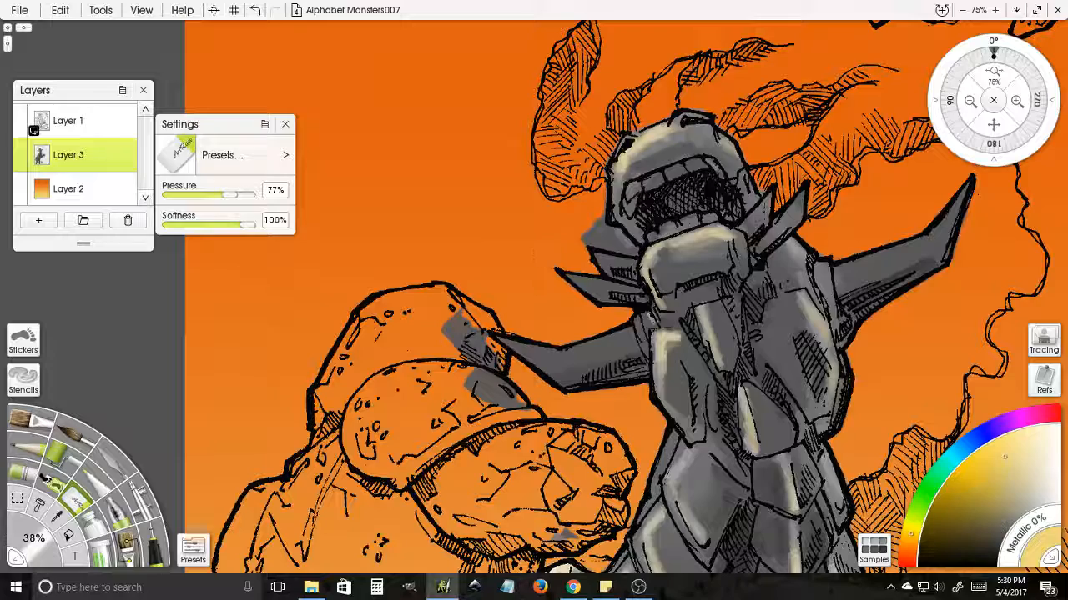
pyautogui.moveTo(575, 234); pyautogui.dragTo(631, 247)
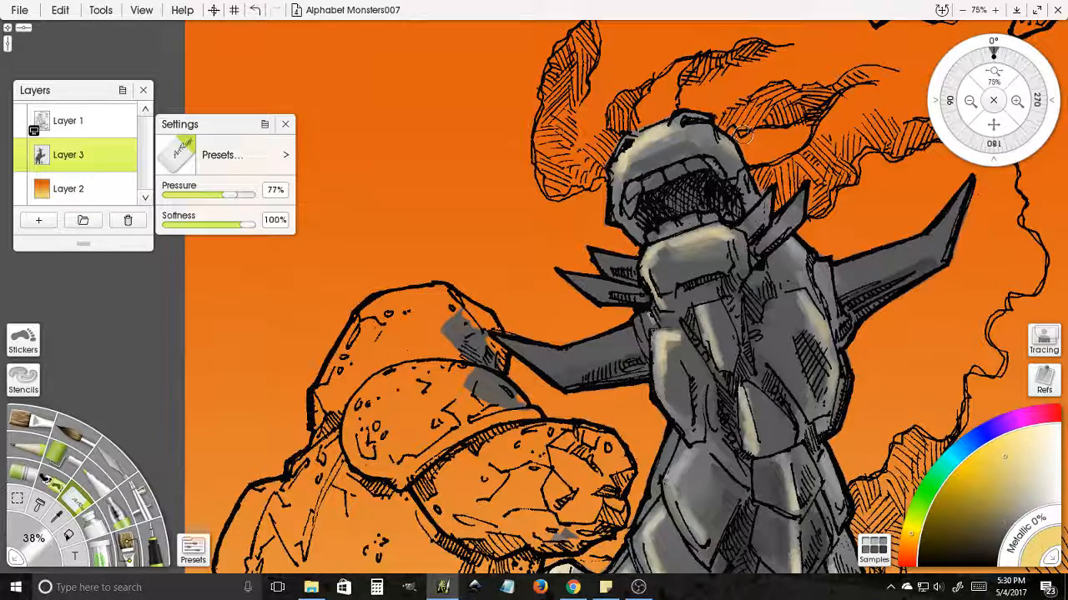
pyautogui.moveTo(609, 179); pyautogui.dragTo(582, 129)
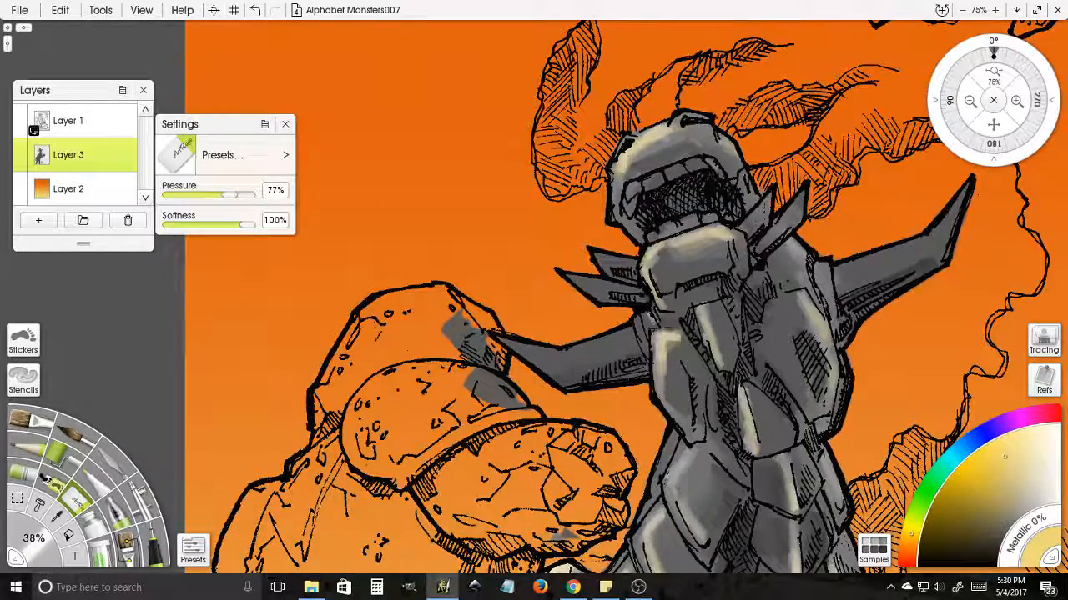
# - Inspect the monster's outline from the head and horns down to the legs for leftover grey overspill, with the view at 50% zoom
pyautogui.moveTo(967, 241); pyautogui.dragTo(728, 240)
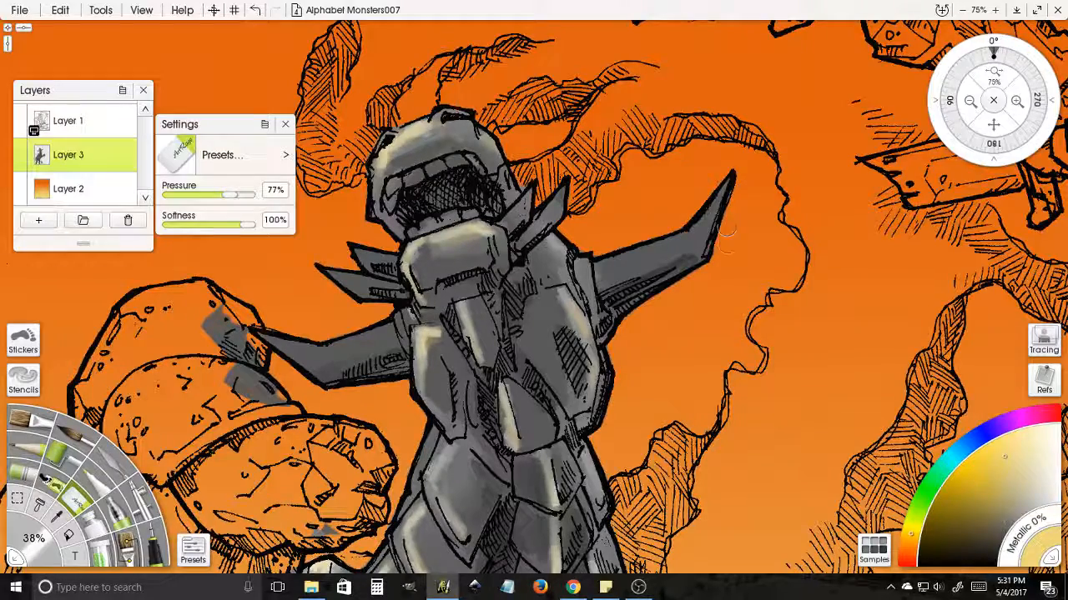
pyautogui.moveTo(533, 484); pyautogui.dragTo(584, 142)
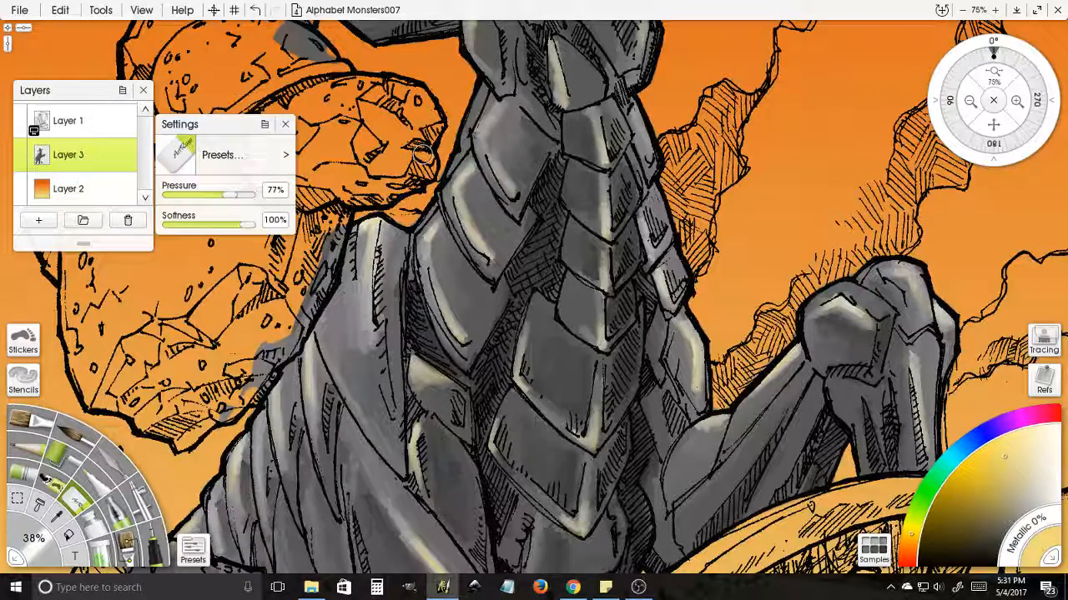
pyautogui.click(970, 100)
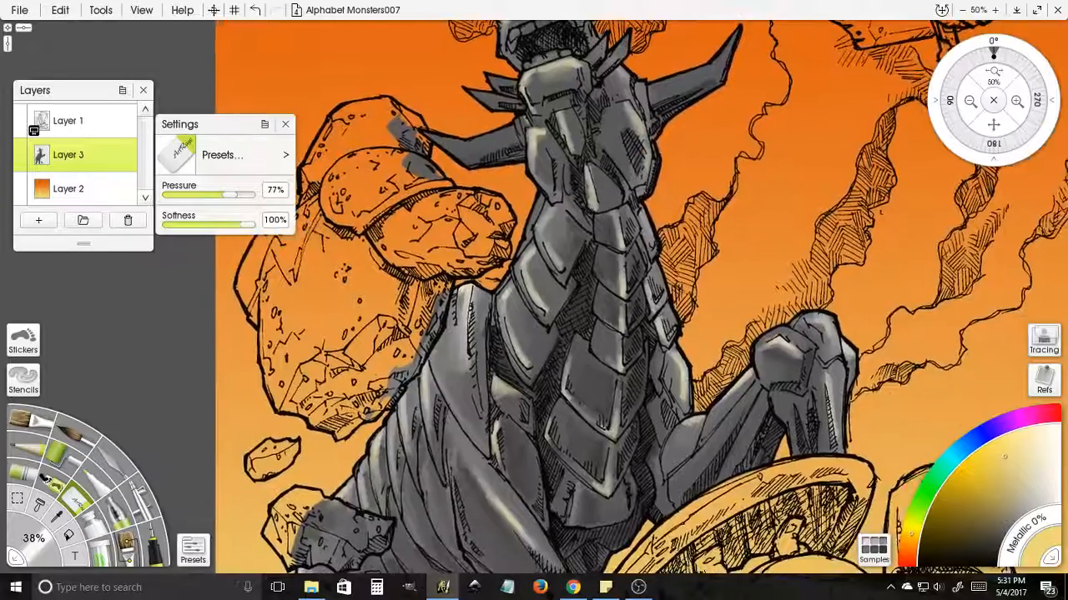
pyautogui.moveTo(993, 125); pyautogui.dragTo(1048, 85)
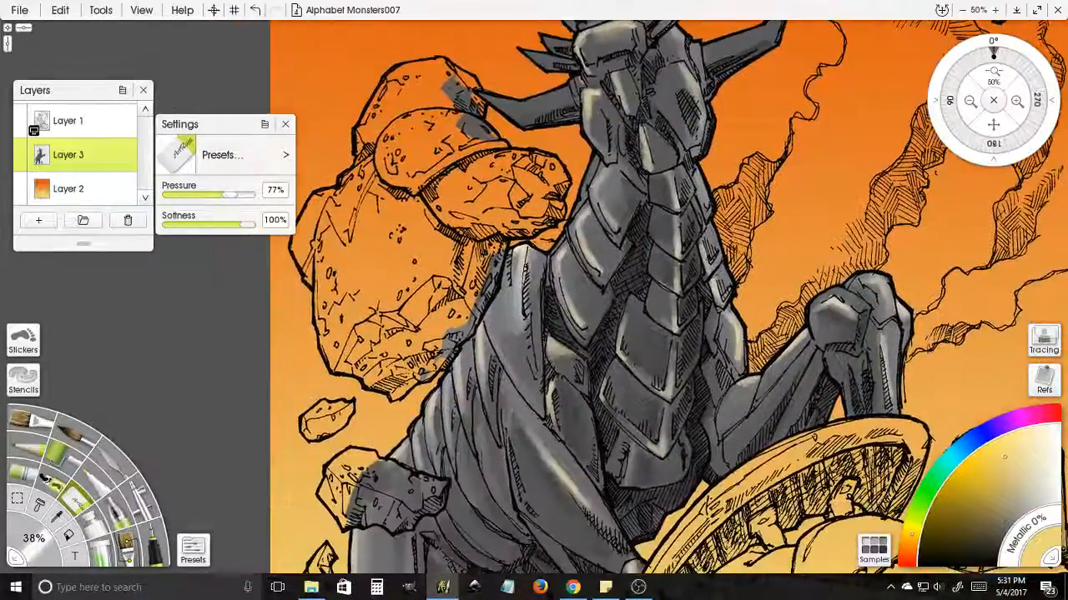
pyautogui.moveTo(601, 417); pyautogui.dragTo(586, 121)
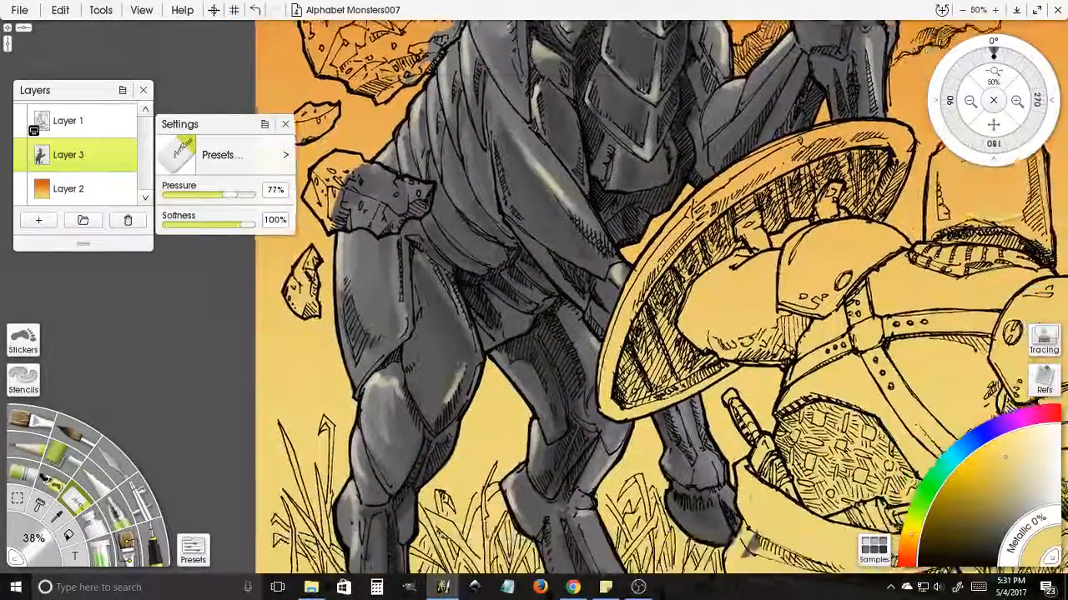
pyautogui.moveTo(658, 91); pyautogui.dragTo(652, 479)
pyautogui.moveTo(531, 123); pyautogui.dragTo(578, 208)
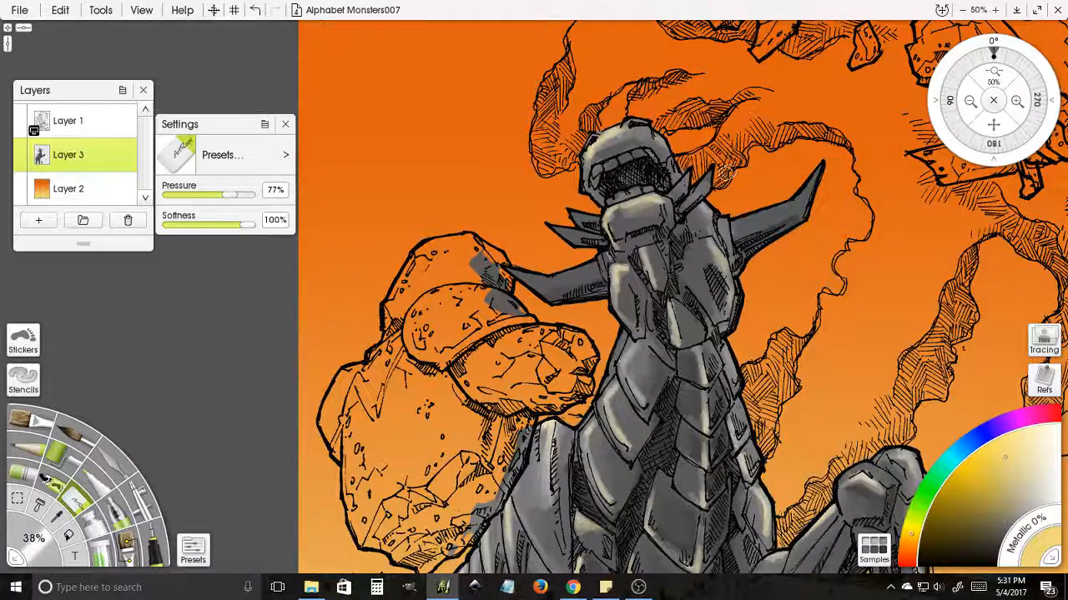
pyautogui.moveTo(774, 143); pyautogui.dragTo(718, 279)
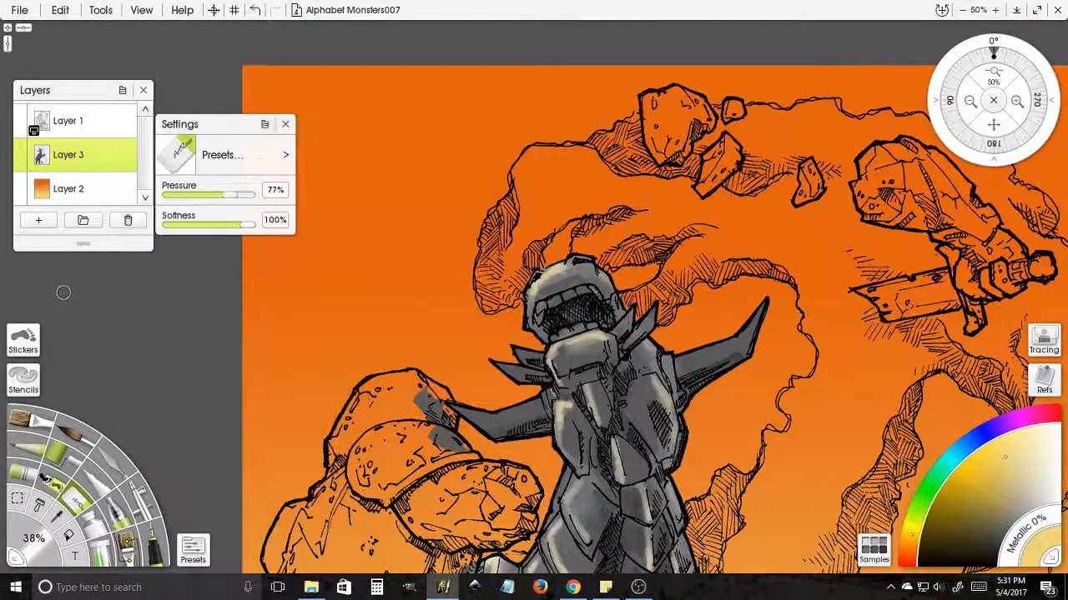
# - Add a new layer and place it beneath Layer 3, directly above the orange background on Layer 2
pyautogui.click(42, 219)
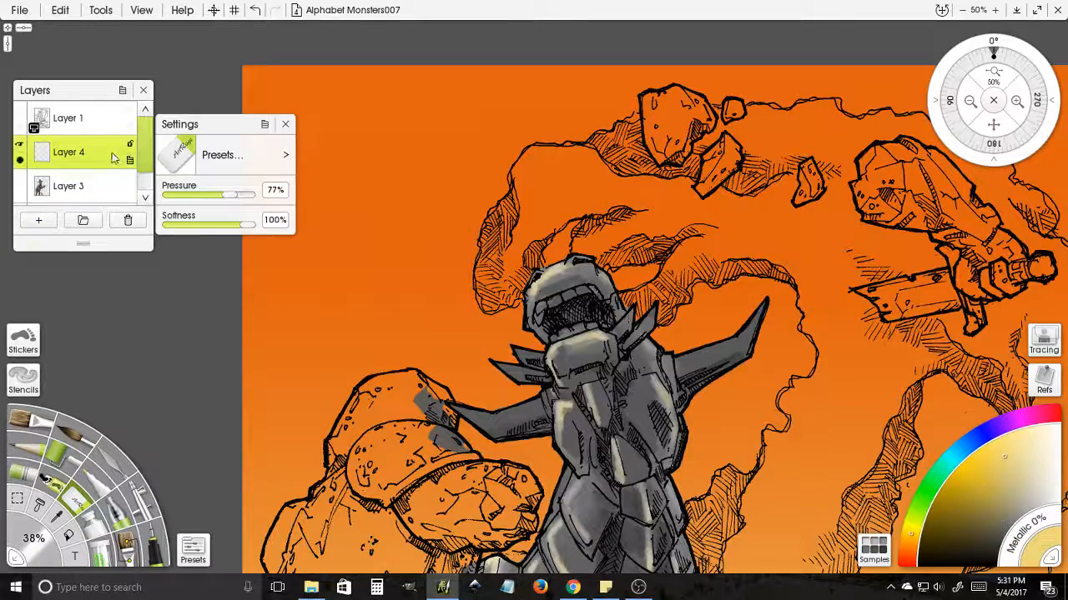
pyautogui.scroll(-1, 116, 194)
pyautogui.scroll(-3, 116, 191)
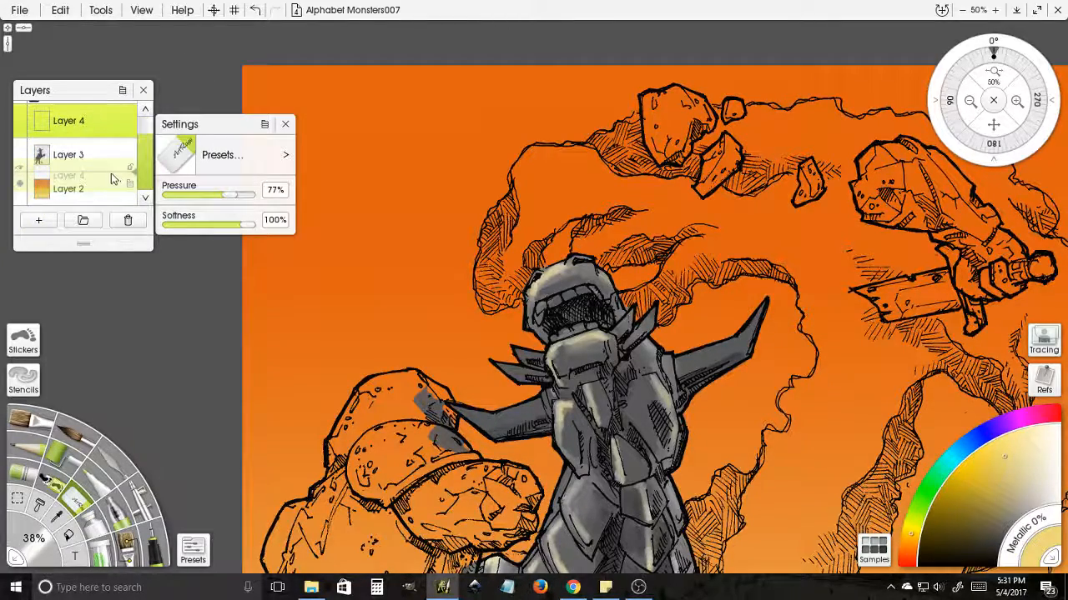
pyautogui.moveTo(116, 123); pyautogui.dragTo(118, 169)
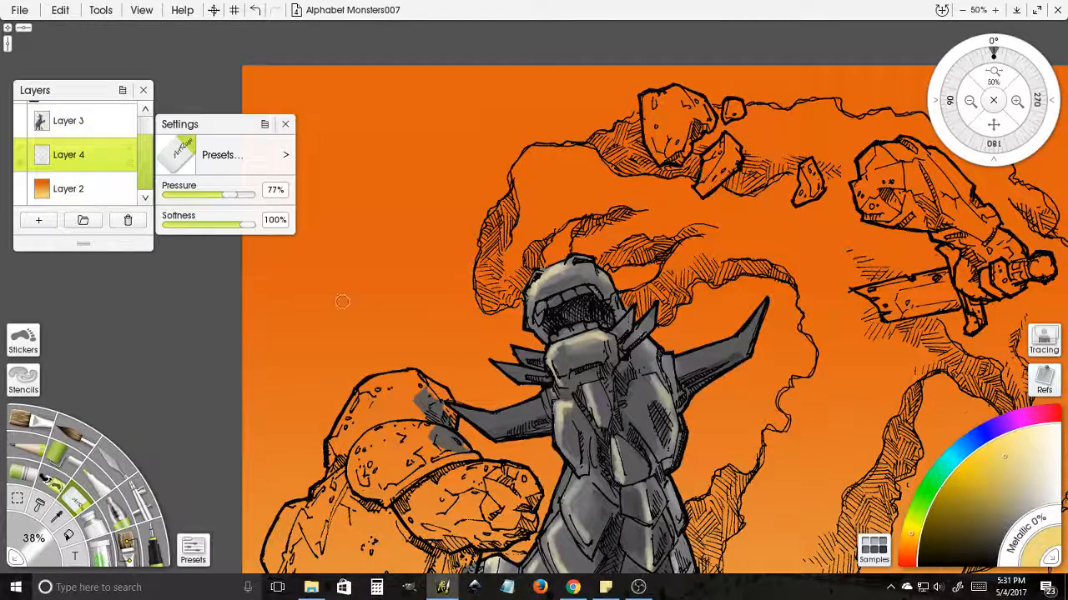
# - Pick a bright medium green as the paint color for the smoke
pyautogui.click(922, 501)
pyautogui.click(958, 525)
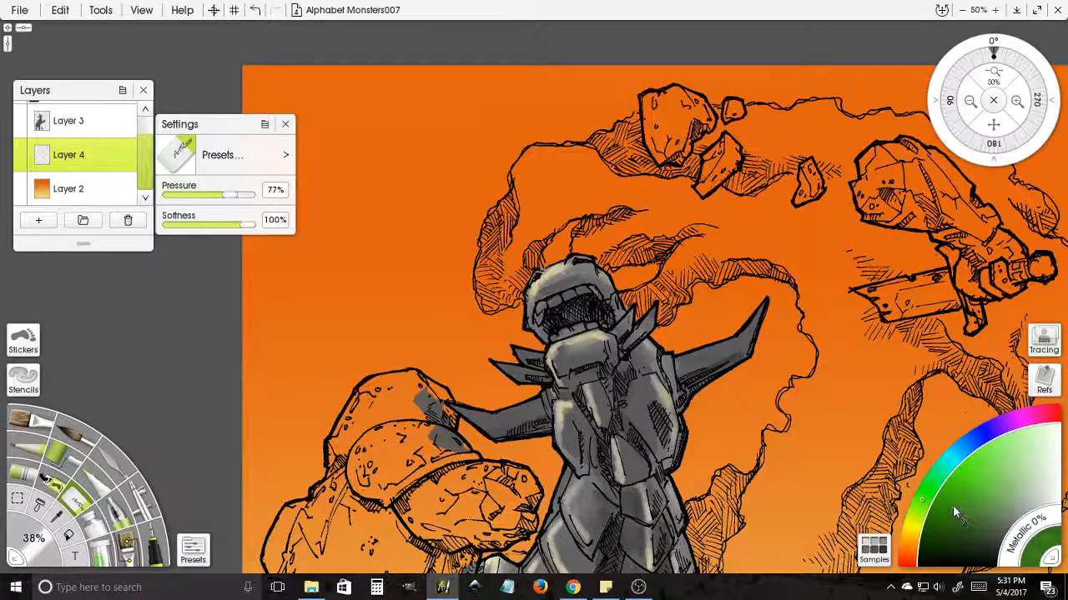
pyautogui.moveTo(817, 358); pyautogui.dragTo(686, 252)
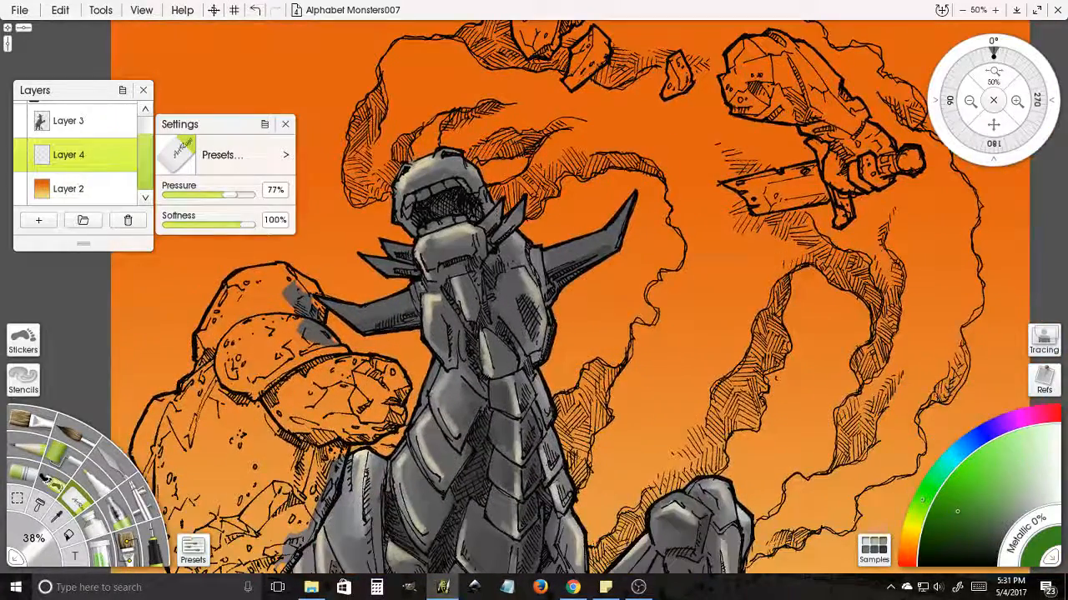
pyautogui.click(953, 517)
pyautogui.click(962, 513)
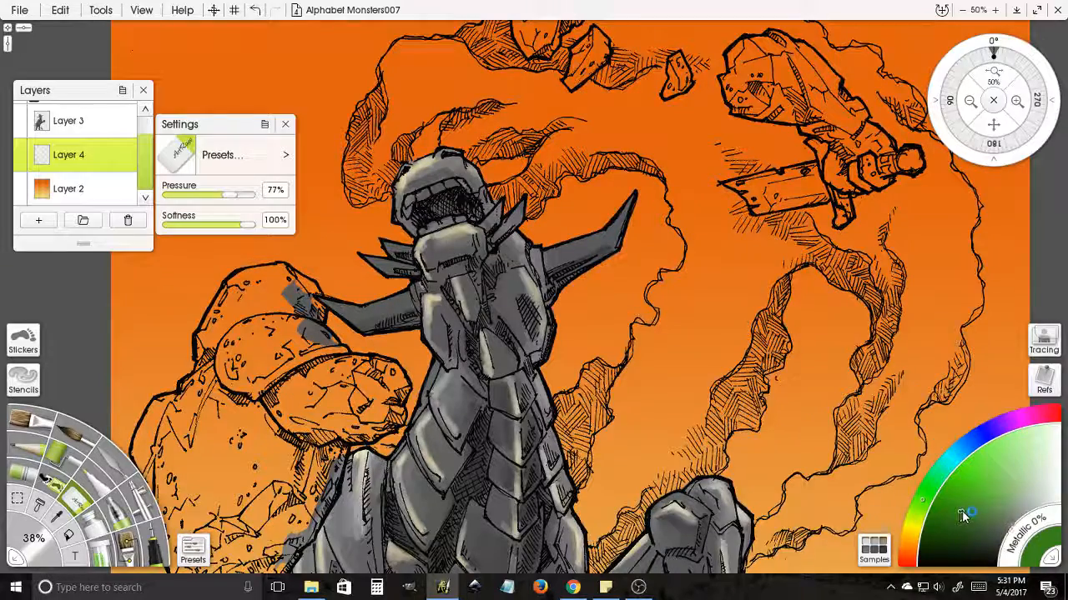
pyautogui.moveTo(962, 513)
pyautogui.mouseDown()
pyautogui.moveTo(983, 496)
pyautogui.moveTo(977, 483)
pyautogui.mouseUp()
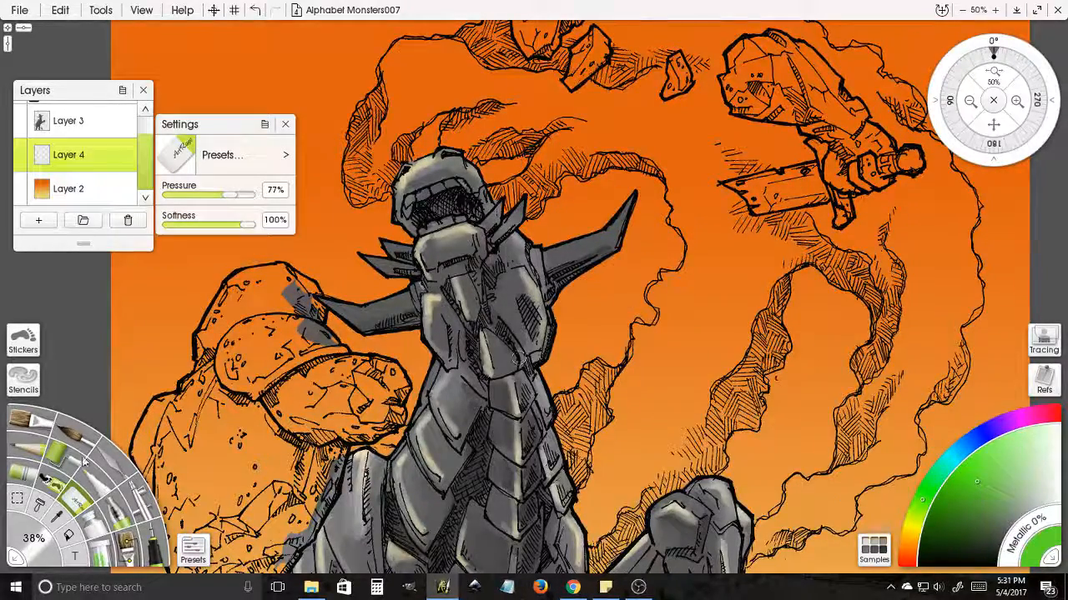
# - Cover the smoke to the left of and above the monster's head with green, using the Paint Roller at 16% size
pyautogui.click(57, 454)
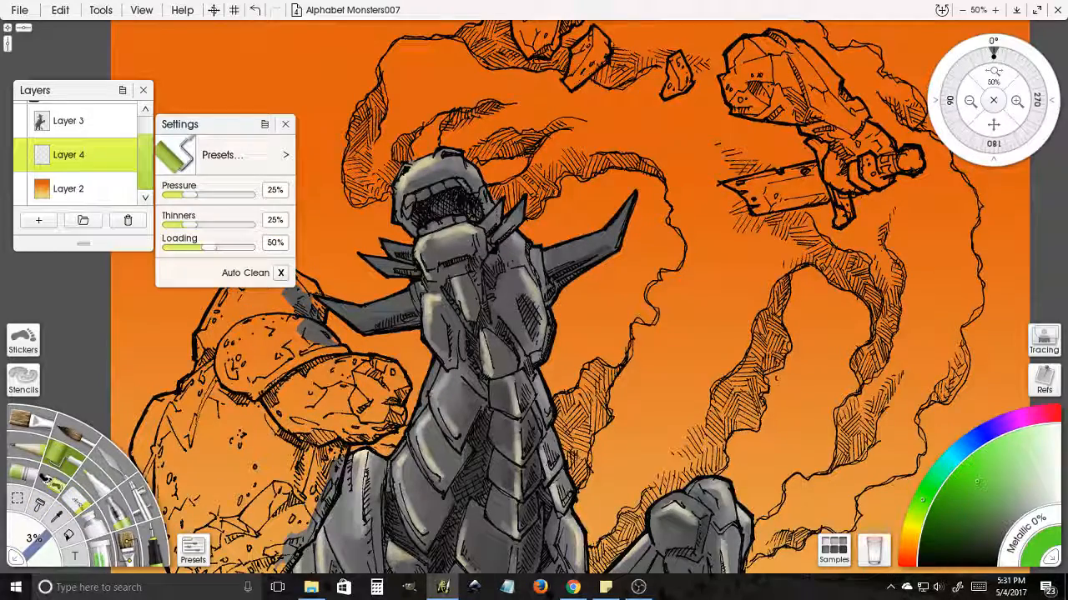
pyautogui.moveTo(401, 421); pyautogui.dragTo(421, 459)
pyautogui.moveTo(33, 540); pyautogui.dragTo(57, 512)
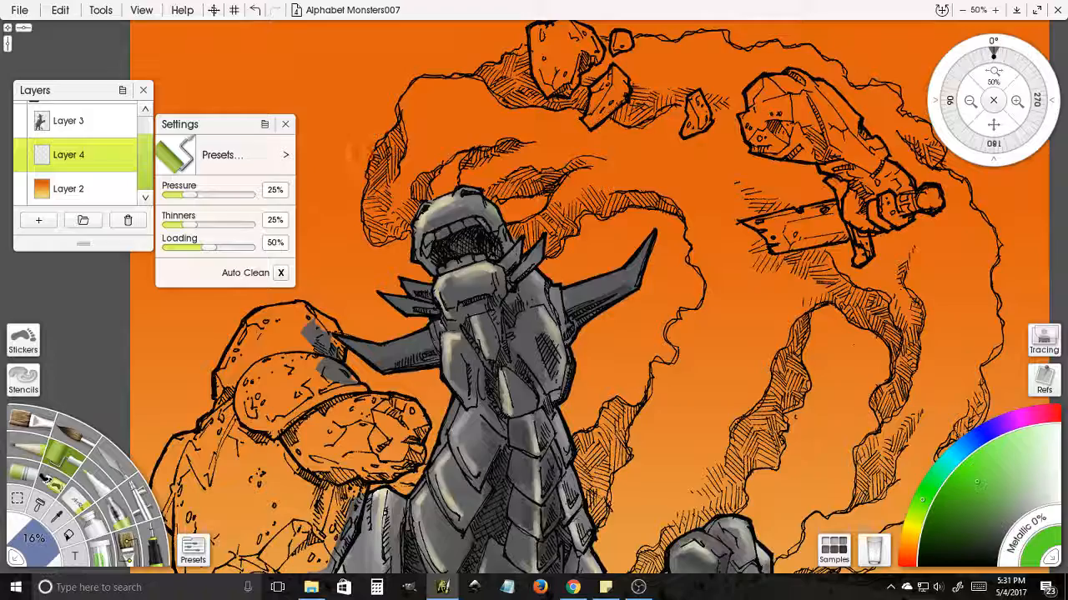
pyautogui.moveTo(396, 121)
pyautogui.mouseDown()
pyautogui.moveTo(350, 221)
pyautogui.moveTo(391, 117)
pyautogui.moveTo(355, 238)
pyautogui.moveTo(379, 246)
pyautogui.mouseUp()
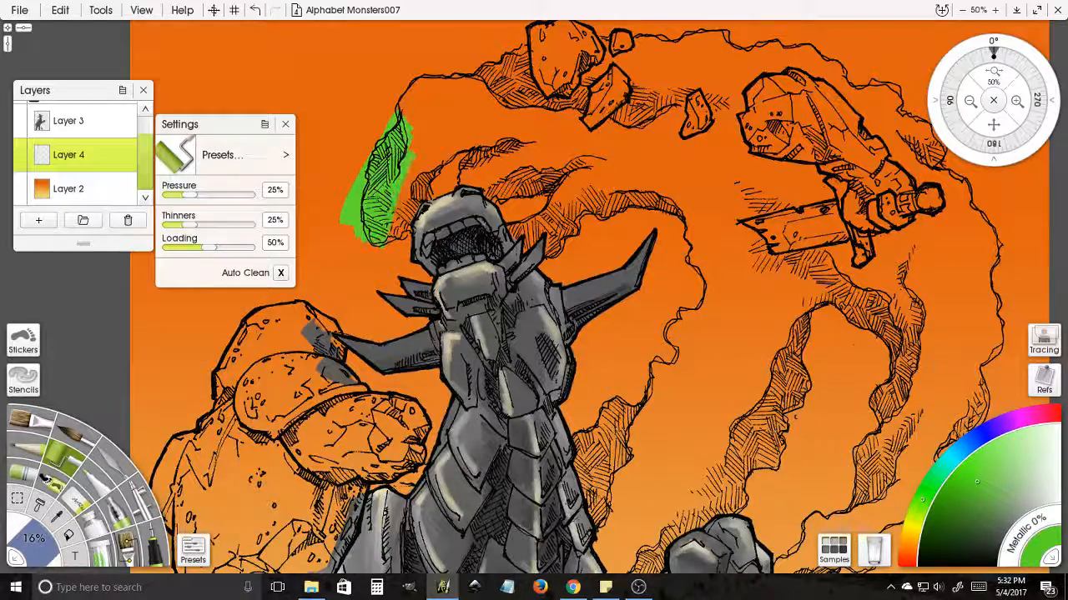
pyautogui.moveTo(408, 204)
pyautogui.mouseDown()
pyautogui.moveTo(421, 159)
pyautogui.moveTo(391, 240)
pyautogui.moveTo(421, 176)
pyautogui.moveTo(430, 171)
pyautogui.moveTo(392, 238)
pyautogui.moveTo(454, 149)
pyautogui.moveTo(517, 142)
pyautogui.moveTo(534, 92)
pyautogui.moveTo(467, 158)
pyautogui.moveTo(477, 71)
pyautogui.moveTo(367, 116)
pyautogui.moveTo(421, 84)
pyautogui.mouseUp()
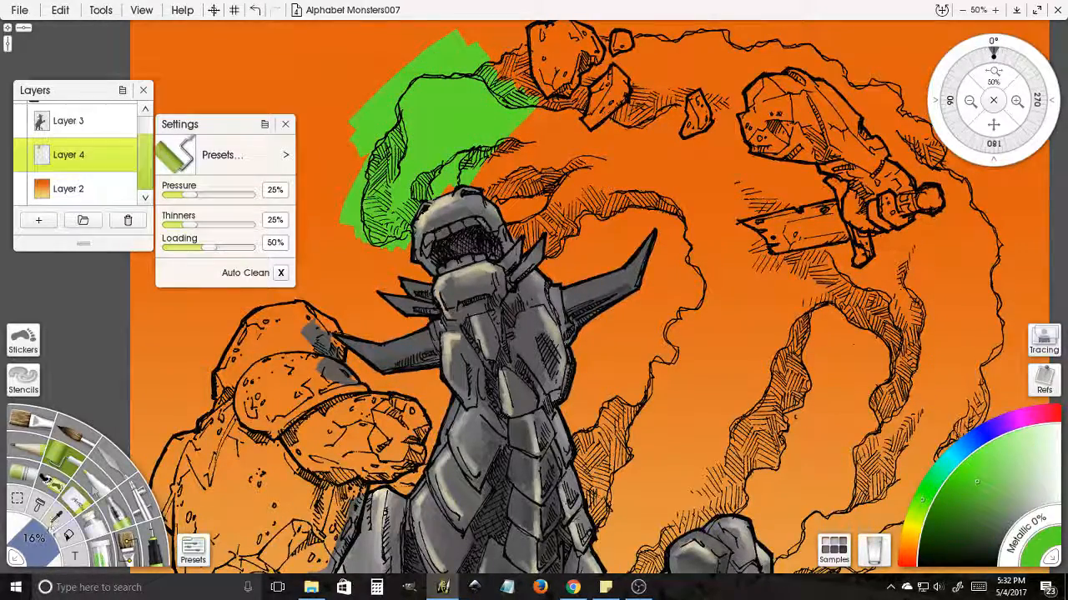
# - With the roller at 68% size, cover the smoke around the floating rocks and broken sword with green, down to the monster's raised arm
pyautogui.moveTo(53, 524); pyautogui.dragTo(108, 477)
pyautogui.moveTo(576, 67)
pyautogui.mouseDown()
pyautogui.moveTo(517, 138)
pyautogui.moveTo(646, 71)
pyautogui.moveTo(509, 179)
pyautogui.mouseUp()
pyautogui.moveTo(509, 179); pyautogui.dragTo(496, 189)
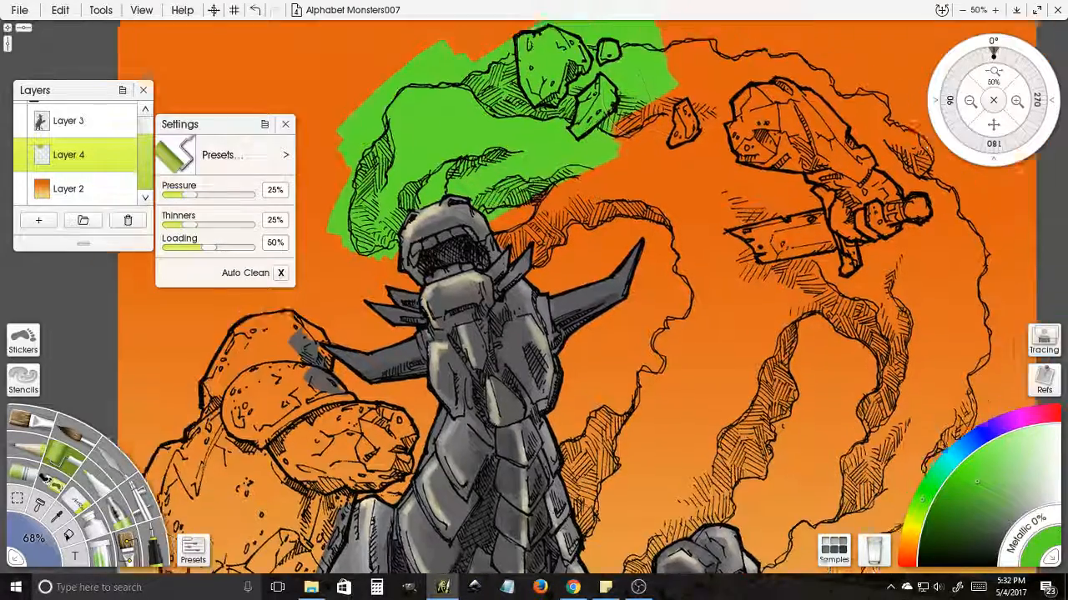
pyautogui.moveTo(567, 100); pyautogui.dragTo(516, 215)
pyautogui.moveTo(534, 141)
pyautogui.mouseDown()
pyautogui.moveTo(805, 217)
pyautogui.moveTo(555, 325)
pyautogui.moveTo(838, 316)
pyautogui.moveTo(722, 351)
pyautogui.moveTo(598, 207)
pyautogui.mouseUp()
pyautogui.moveTo(417, 187)
pyautogui.mouseDown()
pyautogui.moveTo(385, 219)
pyautogui.moveTo(411, 232)
pyautogui.moveTo(451, 206)
pyautogui.moveTo(492, 254)
pyautogui.moveTo(533, 367)
pyautogui.moveTo(667, 251)
pyautogui.moveTo(638, 296)
pyautogui.mouseUp()
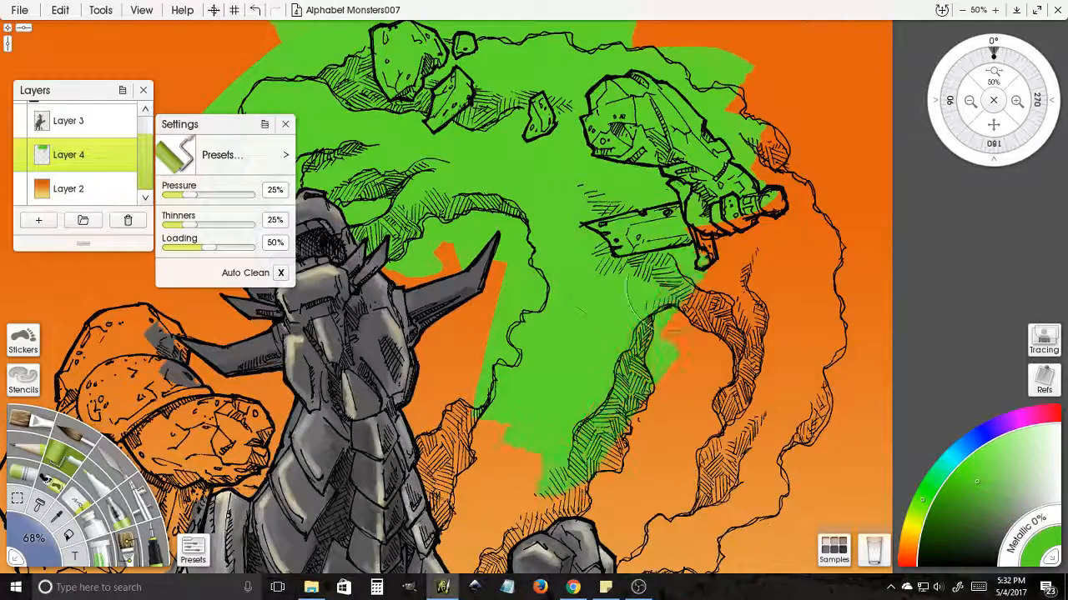
pyautogui.moveTo(517, 400)
pyautogui.mouseDown()
pyautogui.moveTo(685, 194)
pyautogui.moveTo(630, 255)
pyautogui.moveTo(622, 196)
pyautogui.moveTo(605, 213)
pyautogui.mouseUp()
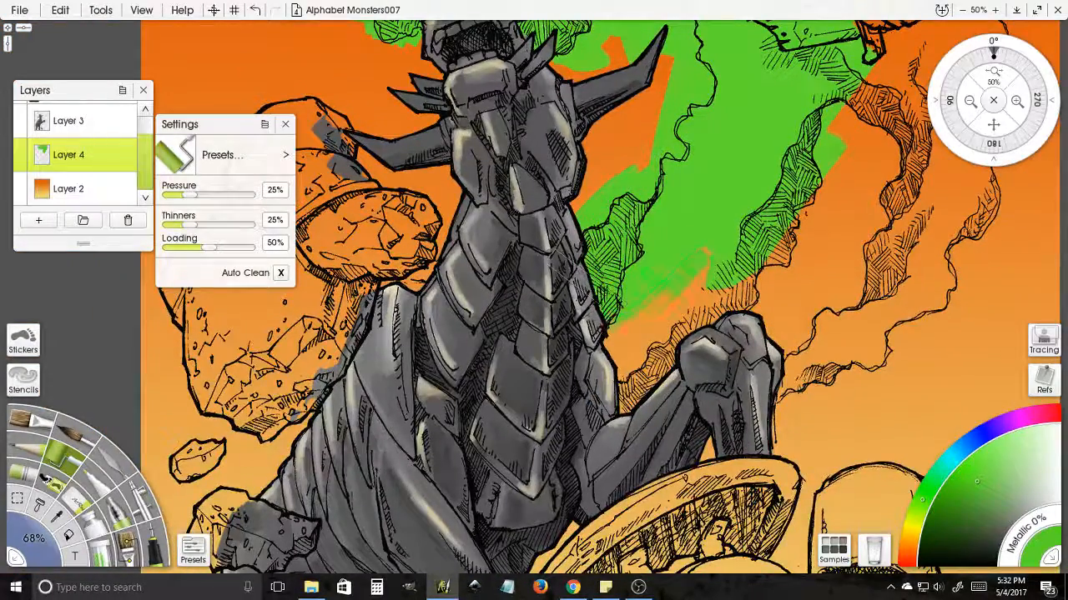
pyautogui.moveTo(621, 346)
pyautogui.mouseDown()
pyautogui.moveTo(684, 261)
pyautogui.moveTo(811, 200)
pyautogui.moveTo(650, 378)
pyautogui.mouseUp()
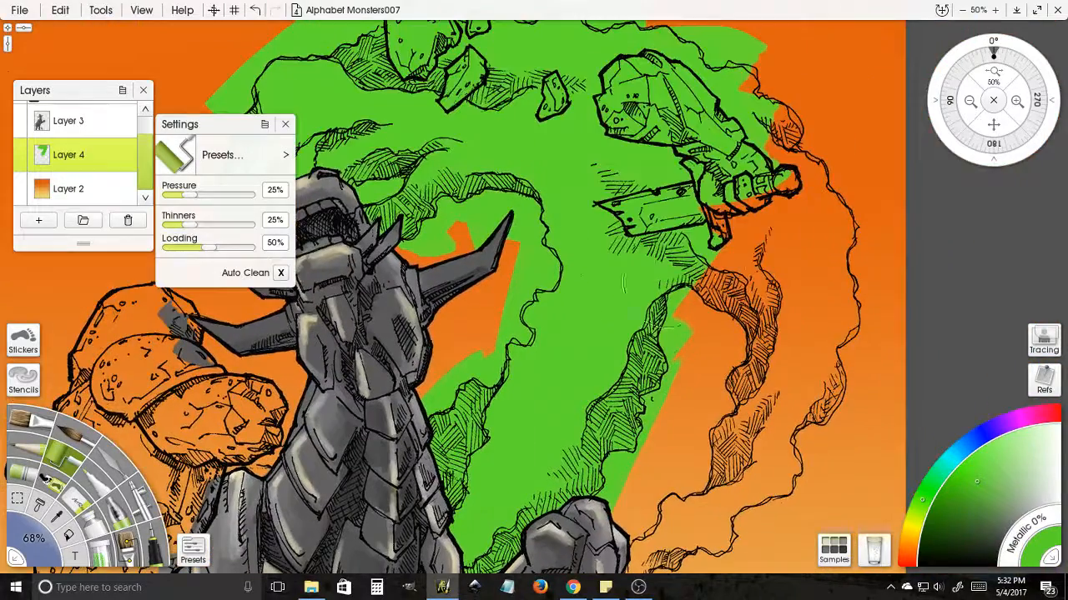
# - Roll green over the rightmost smoke trails, from beside the broken sword down to the area behind the monster's raised arm
pyautogui.moveTo(713, 296); pyautogui.dragTo(784, 282)
pyautogui.moveTo(751, 237)
pyautogui.mouseDown()
pyautogui.moveTo(790, 200)
pyautogui.moveTo(823, 242)
pyautogui.moveTo(769, 84)
pyautogui.moveTo(794, 91)
pyautogui.moveTo(852, 251)
pyautogui.moveTo(836, 379)
pyautogui.moveTo(772, 400)
pyautogui.mouseUp()
pyautogui.moveTo(771, 405); pyautogui.dragTo(774, 261)
pyautogui.moveTo(746, 196)
pyautogui.mouseDown()
pyautogui.moveTo(741, 232)
pyautogui.moveTo(780, 301)
pyautogui.mouseUp()
pyautogui.moveTo(842, 259); pyautogui.dragTo(750, 350)
pyautogui.moveTo(751, 275)
pyautogui.mouseDown()
pyautogui.moveTo(638, 425)
pyautogui.moveTo(576, 467)
pyautogui.mouseUp()
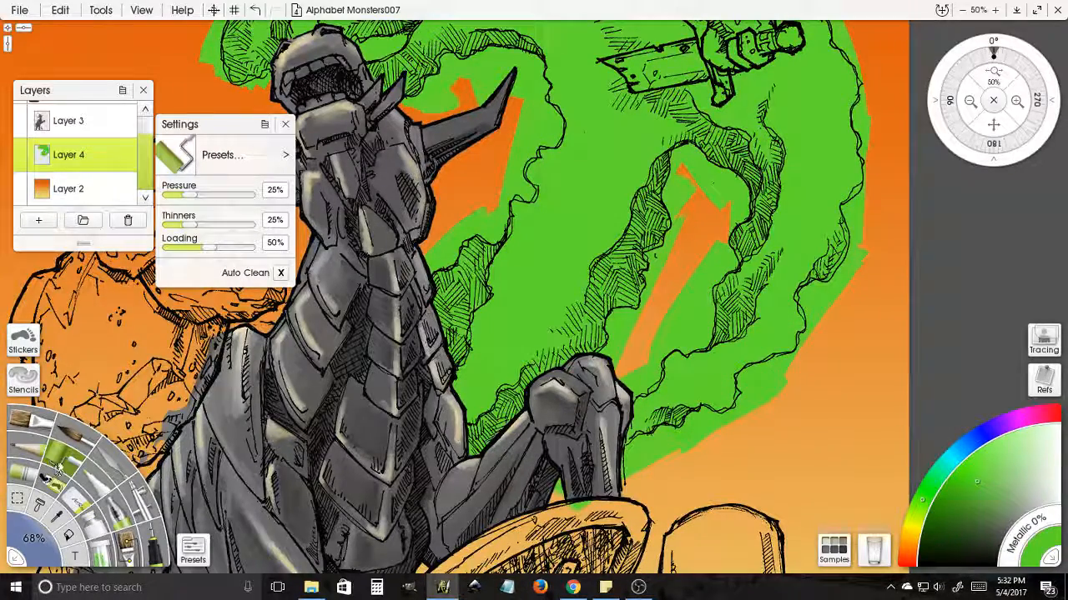
# - Pick a darker green and, reducing the Paint Roller to 32% size, start shading the hatched smoke arch below the broken sword
pyautogui.moveTo(38, 542); pyautogui.dragTo(30, 551)
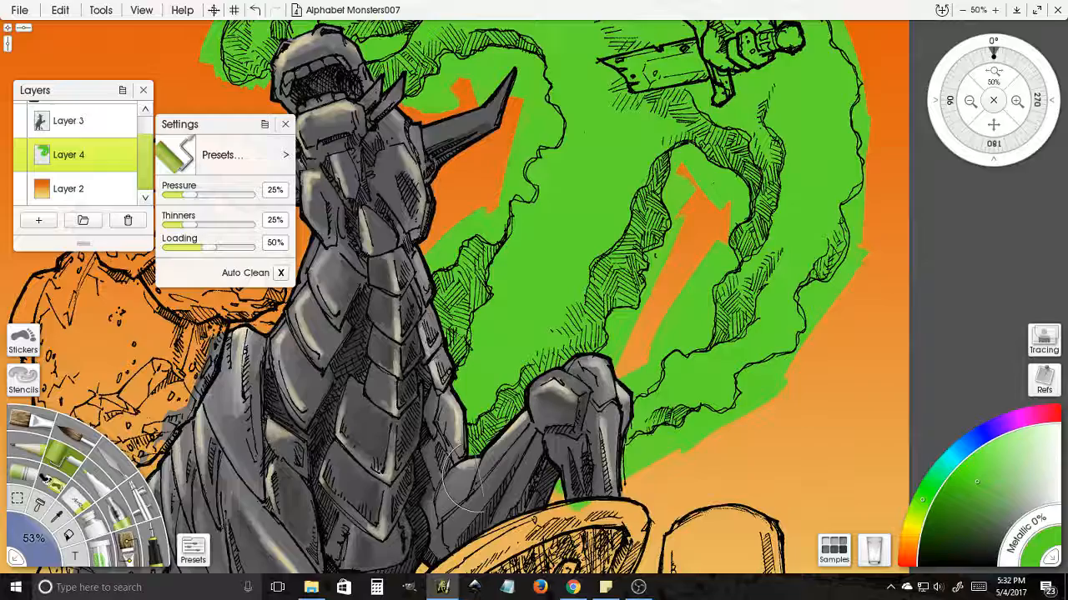
pyautogui.click(974, 505)
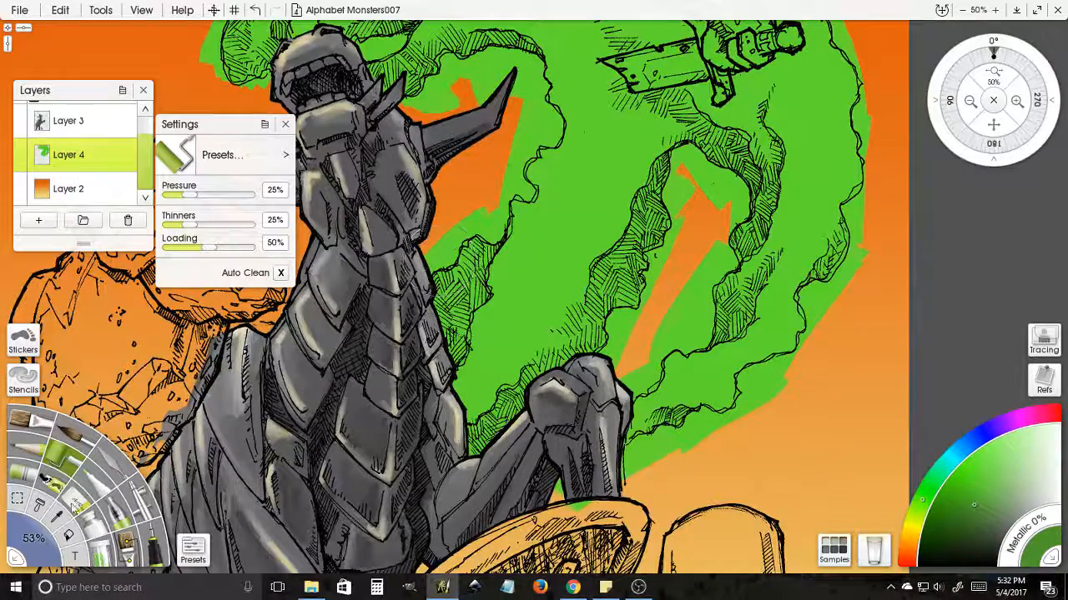
pyautogui.moveTo(49, 546); pyautogui.dragTo(40, 550)
pyautogui.moveTo(578, 288)
pyautogui.mouseDown()
pyautogui.moveTo(654, 185)
pyautogui.moveTo(594, 277)
pyautogui.moveTo(609, 296)
pyautogui.moveTo(575, 305)
pyautogui.mouseUp()
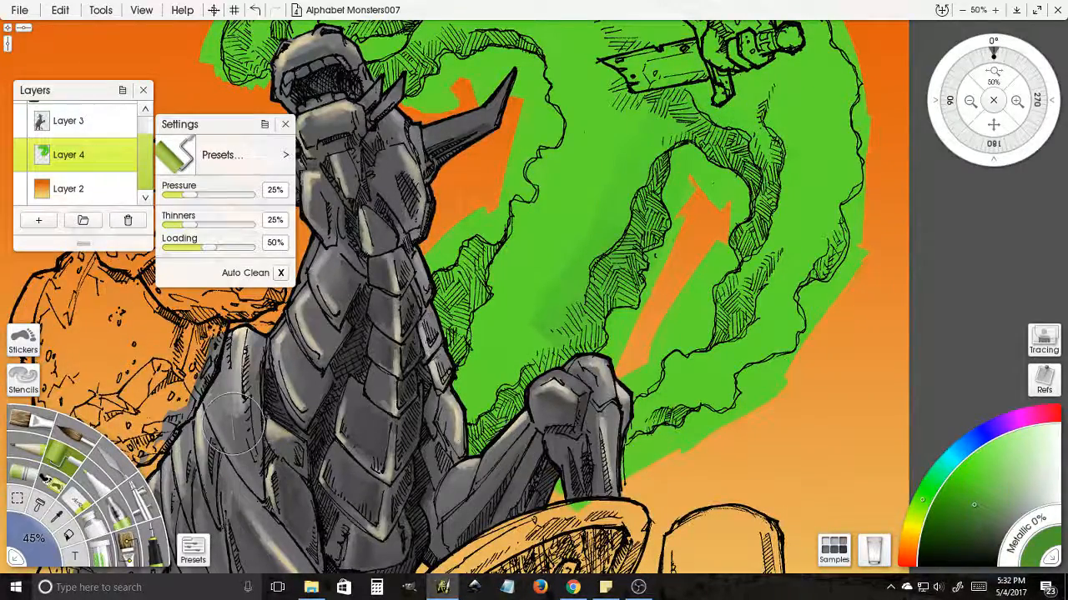
pyautogui.moveTo(667, 121)
pyautogui.mouseDown()
pyautogui.moveTo(672, 107)
pyautogui.moveTo(713, 139)
pyautogui.moveTo(654, 94)
pyautogui.moveTo(642, 107)
pyautogui.mouseUp()
pyautogui.moveTo(709, 150)
pyautogui.mouseDown()
pyautogui.moveTo(762, 187)
pyautogui.moveTo(741, 213)
pyautogui.moveTo(755, 249)
pyautogui.moveTo(717, 337)
pyautogui.moveTo(783, 260)
pyautogui.moveTo(743, 191)
pyautogui.mouseUp()
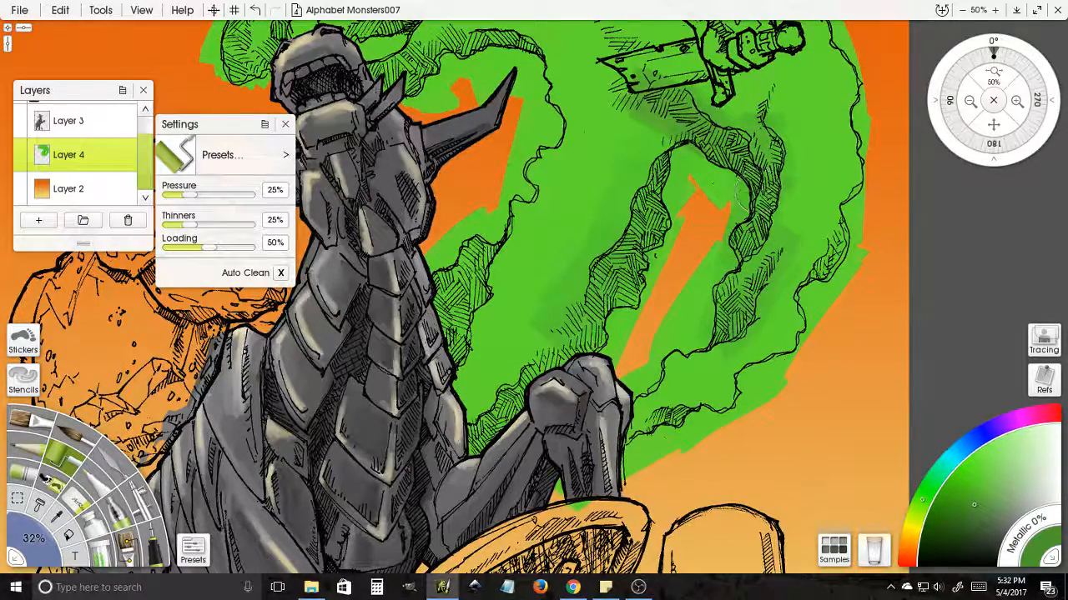
# - Shade the hatched middle smoke trail down to the raised arm and the smoke beside the monster's neck with the darker green
pyautogui.moveTo(648, 282)
pyautogui.mouseDown()
pyautogui.moveTo(662, 170)
pyautogui.moveTo(625, 254)
pyautogui.moveTo(658, 174)
pyautogui.moveTo(680, 171)
pyautogui.moveTo(617, 91)
pyautogui.moveTo(582, 73)
pyautogui.moveTo(606, 68)
pyautogui.moveTo(620, 99)
pyautogui.moveTo(627, 87)
pyautogui.moveTo(644, 157)
pyautogui.mouseUp()
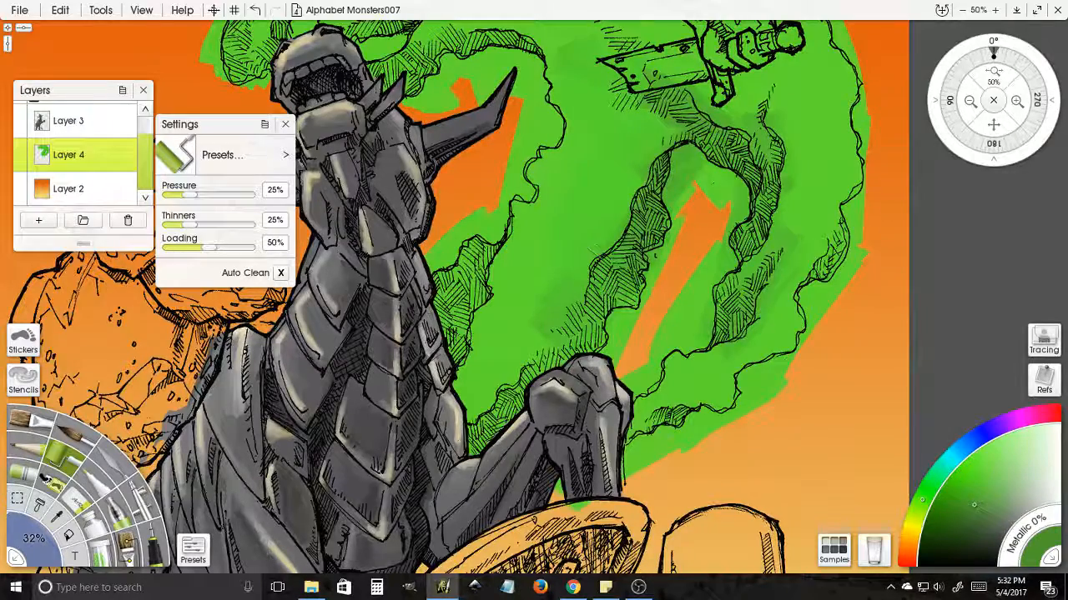
pyautogui.moveTo(593, 250)
pyautogui.mouseDown()
pyautogui.moveTo(561, 321)
pyautogui.moveTo(570, 350)
pyautogui.moveTo(550, 343)
pyautogui.moveTo(581, 337)
pyautogui.mouseUp()
pyautogui.moveTo(564, 298); pyautogui.dragTo(588, 252)
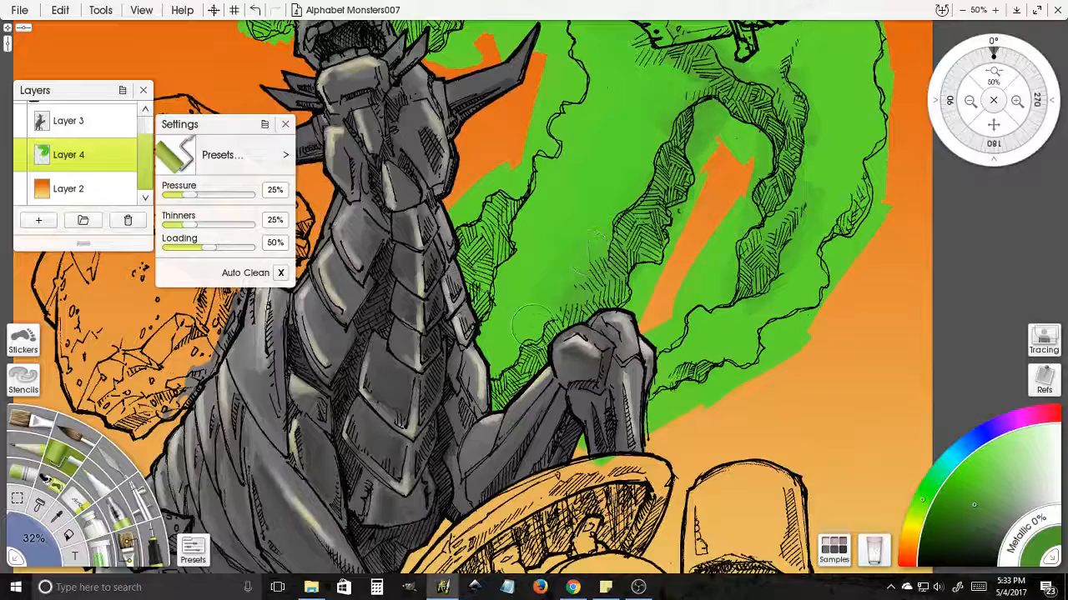
pyautogui.moveTo(527, 326)
pyautogui.mouseDown()
pyautogui.moveTo(541, 302)
pyautogui.moveTo(620, 268)
pyautogui.moveTo(522, 367)
pyautogui.moveTo(526, 348)
pyautogui.moveTo(557, 322)
pyautogui.moveTo(526, 392)
pyautogui.moveTo(510, 359)
pyautogui.mouseUp()
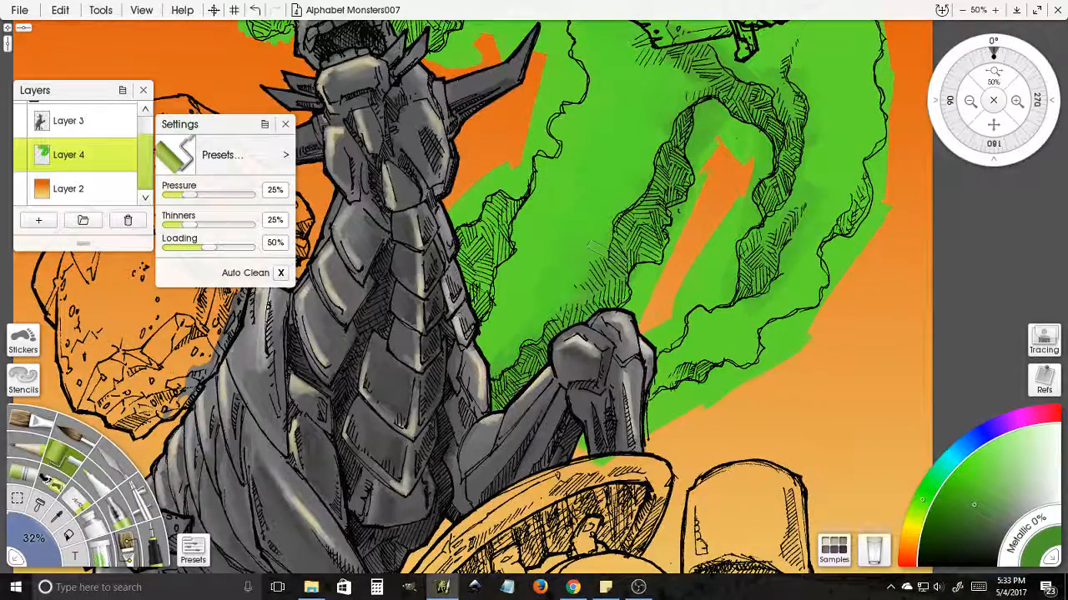
pyautogui.moveTo(647, 265)
pyautogui.mouseDown()
pyautogui.moveTo(663, 205)
pyautogui.moveTo(674, 235)
pyautogui.moveTo(689, 173)
pyautogui.moveTo(677, 181)
pyautogui.mouseUp()
pyautogui.moveTo(677, 218)
pyautogui.mouseDown()
pyautogui.moveTo(648, 282)
pyautogui.moveTo(507, 340)
pyautogui.moveTo(544, 316)
pyautogui.moveTo(521, 249)
pyautogui.moveTo(454, 293)
pyautogui.moveTo(488, 265)
pyautogui.moveTo(455, 245)
pyautogui.mouseUp()
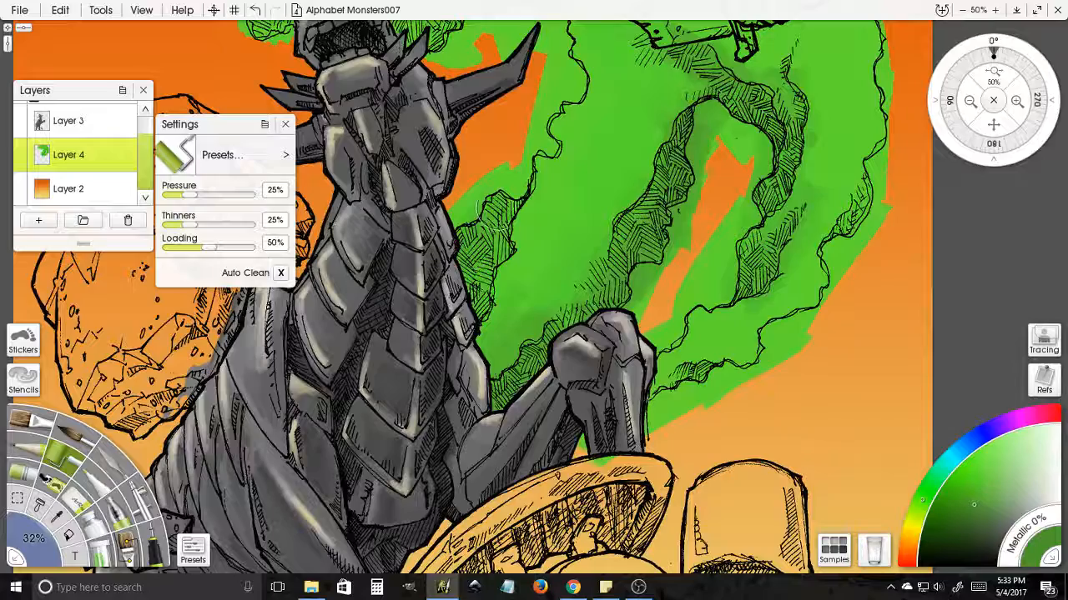
pyautogui.moveTo(487, 202)
pyautogui.mouseDown()
pyautogui.moveTo(517, 203)
pyautogui.moveTo(439, 275)
pyautogui.moveTo(484, 266)
pyautogui.moveTo(490, 240)
pyautogui.moveTo(481, 318)
pyautogui.moveTo(509, 192)
pyautogui.moveTo(457, 213)
pyautogui.moveTo(442, 250)
pyautogui.mouseUp()
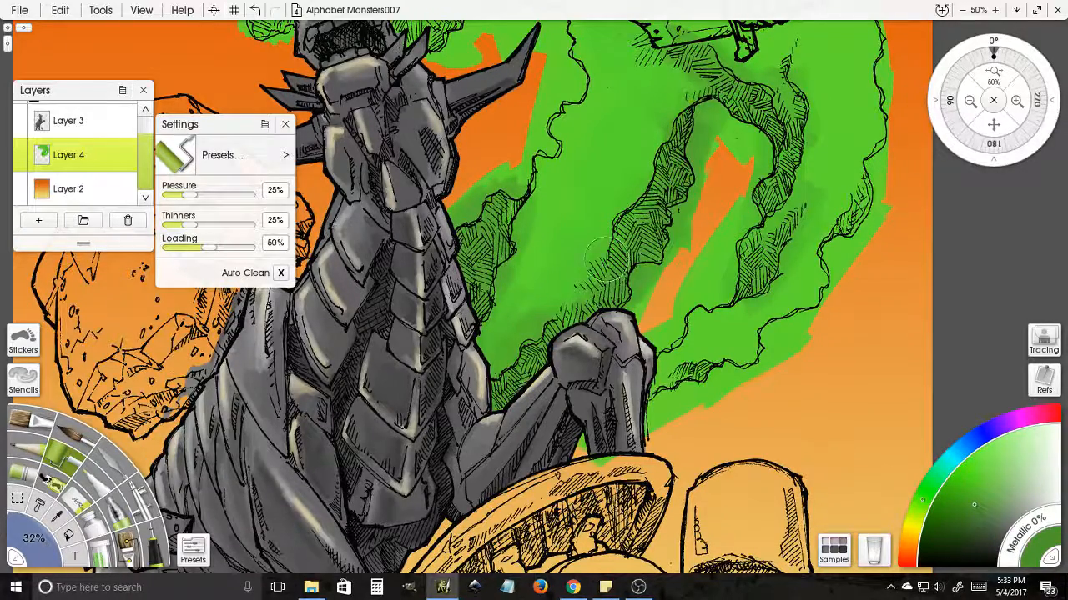
# - Shade the outer edge of the rightmost smoke, from its tip near the raised arm up around the broken sword, in darker green
pyautogui.moveTo(678, 324); pyautogui.dragTo(569, 294)
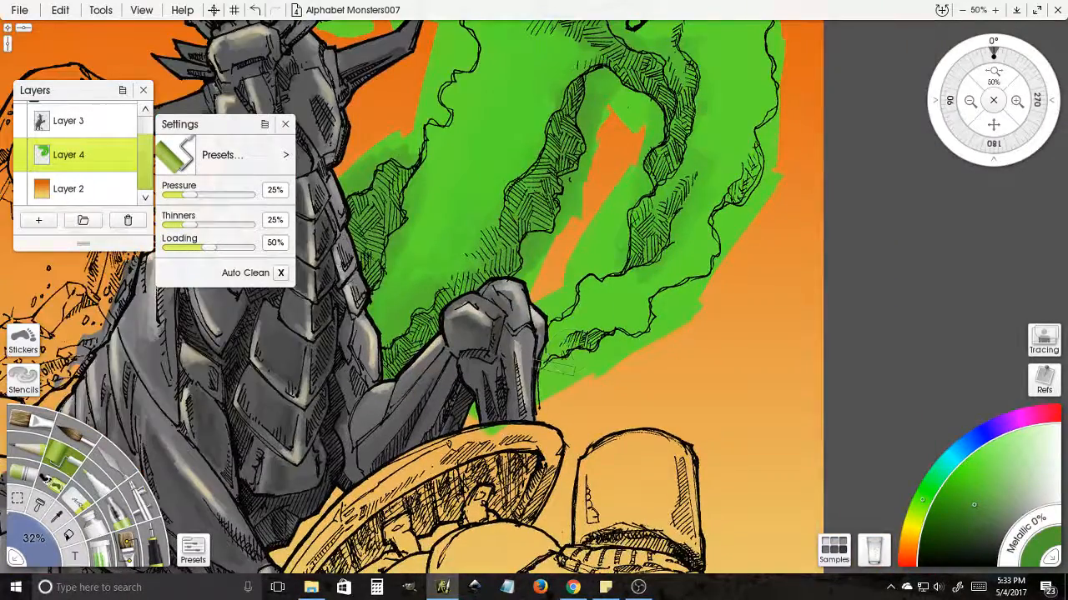
pyautogui.moveTo(567, 366)
pyautogui.mouseDown()
pyautogui.moveTo(650, 311)
pyautogui.moveTo(562, 377)
pyautogui.moveTo(591, 365)
pyautogui.moveTo(594, 350)
pyautogui.moveTo(579, 343)
pyautogui.moveTo(610, 337)
pyautogui.moveTo(603, 314)
pyautogui.moveTo(651, 300)
pyautogui.moveTo(732, 195)
pyautogui.moveTo(696, 279)
pyautogui.moveTo(789, 200)
pyautogui.moveTo(622, 314)
pyautogui.mouseUp()
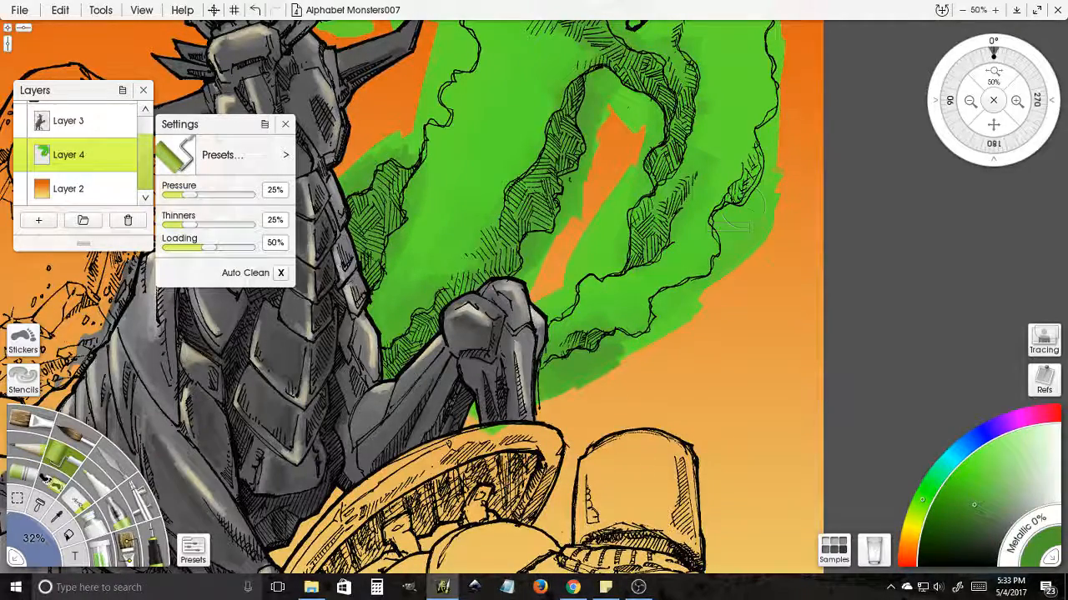
pyautogui.moveTo(748, 177); pyautogui.dragTo(731, 297)
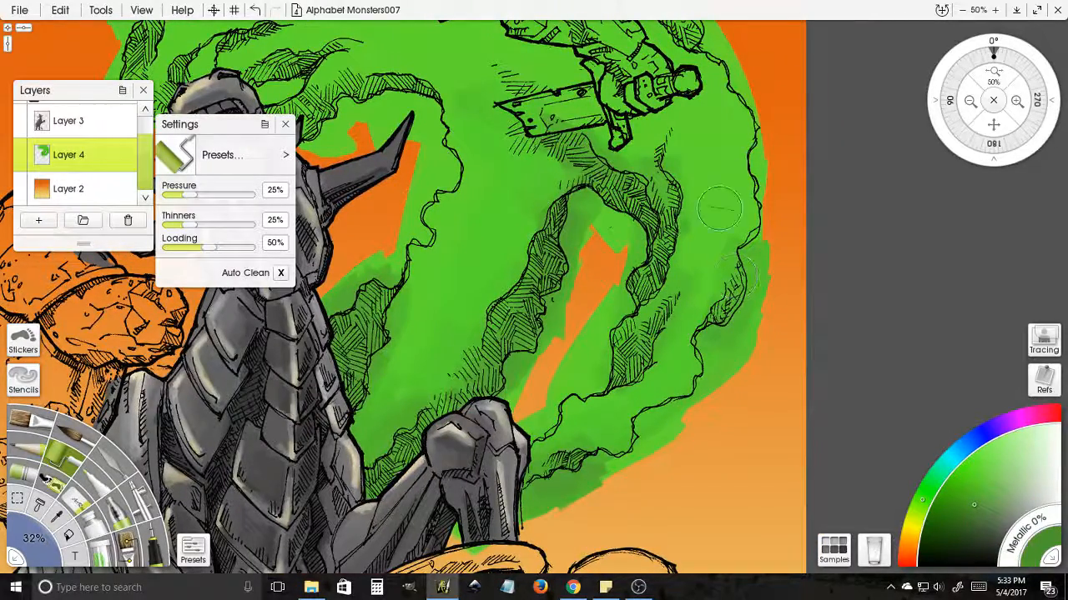
pyautogui.moveTo(719, 209)
pyautogui.mouseDown()
pyautogui.moveTo(744, 268)
pyautogui.moveTo(699, 264)
pyautogui.mouseUp()
pyautogui.moveTo(692, 30)
pyautogui.mouseDown()
pyautogui.moveTo(696, 228)
pyautogui.moveTo(691, 214)
pyautogui.moveTo(713, 235)
pyautogui.moveTo(617, 164)
pyautogui.moveTo(702, 211)
pyautogui.moveTo(725, 260)
pyautogui.moveTo(649, 183)
pyautogui.moveTo(735, 271)
pyautogui.moveTo(709, 221)
pyautogui.moveTo(672, 208)
pyautogui.moveTo(697, 185)
pyautogui.moveTo(674, 192)
pyautogui.moveTo(600, 159)
pyautogui.mouseUp()
pyautogui.moveTo(723, 227)
pyautogui.mouseDown()
pyautogui.moveTo(627, 164)
pyautogui.moveTo(546, 136)
pyautogui.mouseUp()
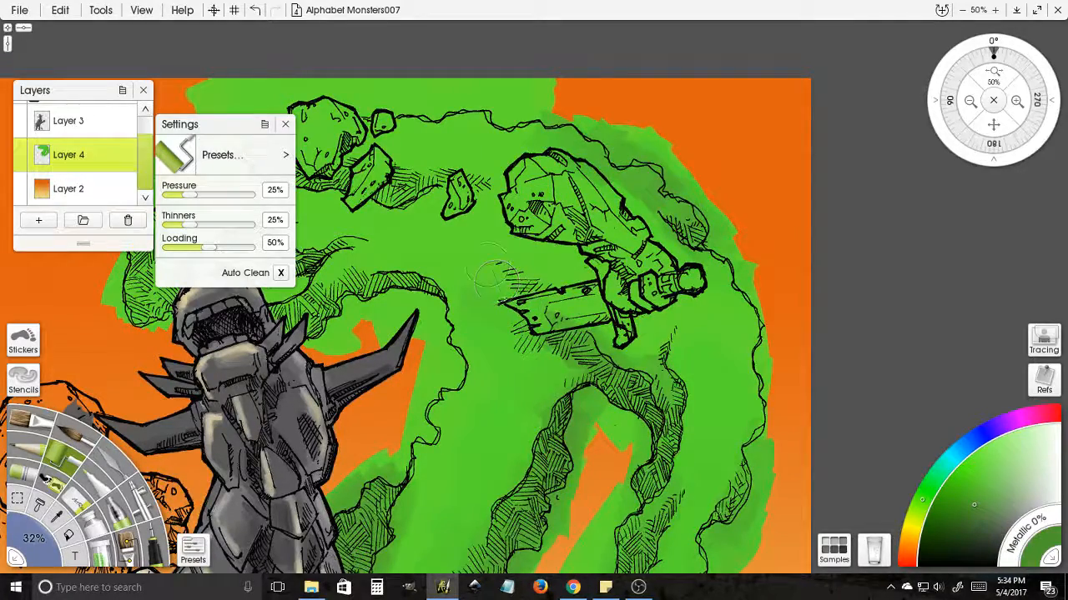
# - Shade the hatched smoke curl left of the monster's head and the wisps directly above the head in darker green
pyautogui.moveTo(413, 240)
pyautogui.mouseDown()
pyautogui.moveTo(580, 269)
pyautogui.moveTo(699, 203)
pyautogui.mouseUp()
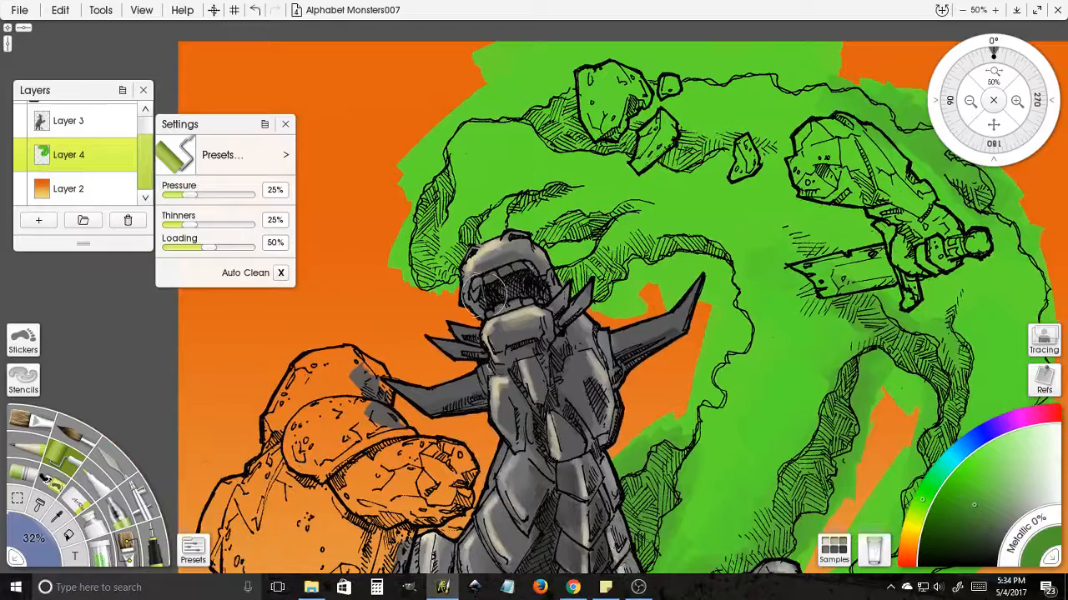
pyautogui.moveTo(417, 207); pyautogui.dragTo(412, 260)
pyautogui.moveTo(435, 177)
pyautogui.mouseDown()
pyautogui.moveTo(423, 282)
pyautogui.moveTo(444, 295)
pyautogui.mouseUp()
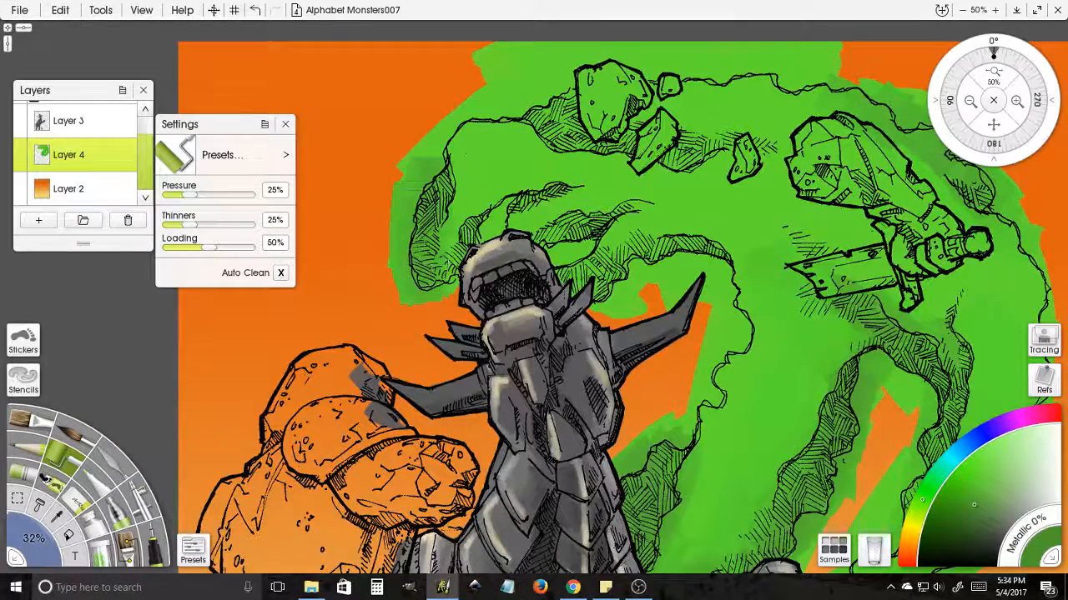
pyautogui.moveTo(429, 219)
pyautogui.mouseDown()
pyautogui.moveTo(442, 269)
pyautogui.moveTo(422, 280)
pyautogui.moveTo(542, 166)
pyautogui.mouseUp()
pyautogui.moveTo(501, 209)
pyautogui.mouseDown()
pyautogui.moveTo(563, 177)
pyautogui.moveTo(546, 193)
pyautogui.moveTo(551, 158)
pyautogui.moveTo(526, 160)
pyautogui.moveTo(530, 179)
pyautogui.moveTo(504, 167)
pyautogui.moveTo(565, 160)
pyautogui.moveTo(542, 194)
pyautogui.moveTo(534, 188)
pyautogui.moveTo(599, 164)
pyautogui.moveTo(492, 225)
pyautogui.moveTo(455, 215)
pyautogui.moveTo(440, 244)
pyautogui.moveTo(450, 199)
pyautogui.moveTo(442, 280)
pyautogui.moveTo(475, 236)
pyautogui.moveTo(567, 241)
pyautogui.moveTo(591, 210)
pyautogui.moveTo(619, 210)
pyautogui.moveTo(563, 237)
pyautogui.moveTo(589, 200)
pyautogui.moveTo(630, 192)
pyautogui.moveTo(618, 191)
pyautogui.moveTo(647, 219)
pyautogui.moveTo(532, 244)
pyautogui.moveTo(551, 263)
pyautogui.moveTo(555, 230)
pyautogui.moveTo(617, 208)
pyautogui.moveTo(638, 225)
pyautogui.moveTo(553, 244)
pyautogui.mouseUp()
pyautogui.moveTo(565, 283)
pyautogui.mouseDown()
pyautogui.moveTo(578, 313)
pyautogui.moveTo(597, 296)
pyautogui.moveTo(604, 307)
pyautogui.moveTo(654, 232)
pyautogui.moveTo(703, 250)
pyautogui.moveTo(719, 287)
pyautogui.moveTo(659, 278)
pyautogui.moveTo(650, 221)
pyautogui.mouseUp()
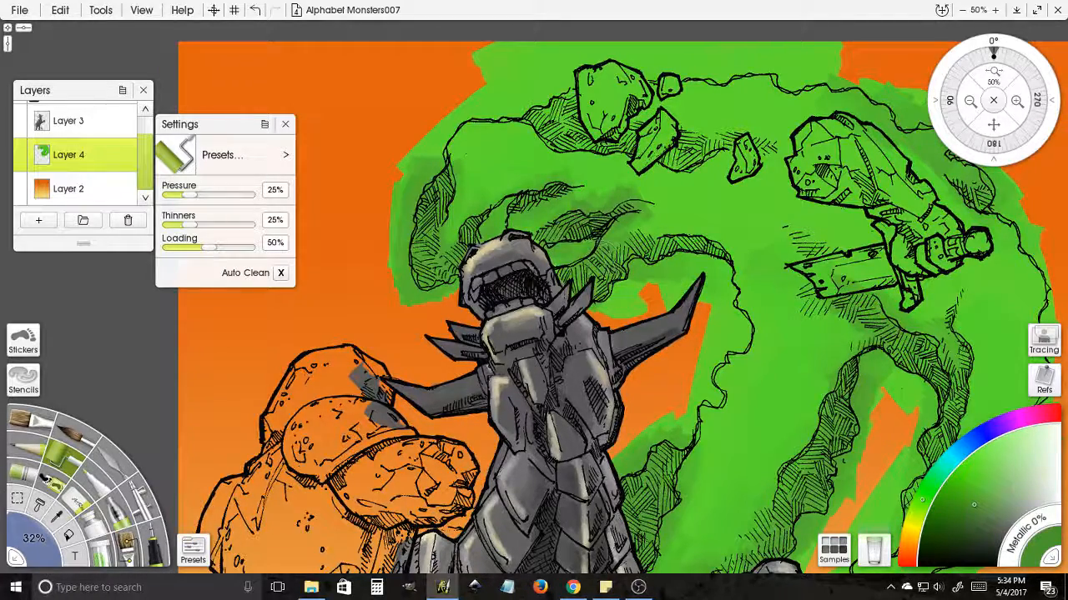
# - Extend the dark green shading from the smoke around the monster's head to the hatching beneath the floating rocks
pyautogui.moveTo(594, 288)
pyautogui.mouseDown()
pyautogui.moveTo(602, 276)
pyautogui.moveTo(576, 284)
pyautogui.moveTo(611, 276)
pyautogui.moveTo(547, 227)
pyautogui.moveTo(565, 227)
pyautogui.moveTo(541, 249)
pyautogui.mouseUp()
pyautogui.moveTo(430, 246)
pyautogui.mouseDown()
pyautogui.moveTo(406, 192)
pyautogui.moveTo(428, 269)
pyautogui.mouseUp()
pyautogui.moveTo(526, 138)
pyautogui.mouseDown()
pyautogui.moveTo(575, 129)
pyautogui.moveTo(563, 112)
pyautogui.moveTo(542, 156)
pyautogui.moveTo(513, 121)
pyautogui.moveTo(508, 137)
pyautogui.moveTo(483, 96)
pyautogui.moveTo(534, 165)
pyautogui.moveTo(589, 137)
pyautogui.moveTo(560, 127)
pyautogui.moveTo(553, 90)
pyautogui.moveTo(592, 142)
pyautogui.moveTo(626, 117)
pyautogui.moveTo(651, 155)
pyautogui.moveTo(655, 125)
pyautogui.moveTo(663, 159)
pyautogui.moveTo(634, 117)
pyautogui.moveTo(668, 167)
pyautogui.moveTo(704, 134)
pyautogui.moveTo(747, 123)
pyautogui.moveTo(763, 134)
pyautogui.moveTo(721, 150)
pyautogui.moveTo(675, 138)
pyautogui.moveTo(593, 89)
pyautogui.moveTo(648, 126)
pyautogui.moveTo(734, 134)
pyautogui.moveTo(758, 169)
pyautogui.moveTo(713, 143)
pyautogui.moveTo(673, 147)
pyautogui.moveTo(755, 142)
pyautogui.moveTo(679, 166)
pyautogui.moveTo(618, 141)
pyautogui.moveTo(533, 133)
pyautogui.moveTo(666, 155)
pyautogui.moveTo(610, 219)
pyautogui.mouseUp()
pyautogui.moveTo(461, 251); pyautogui.dragTo(434, 307)
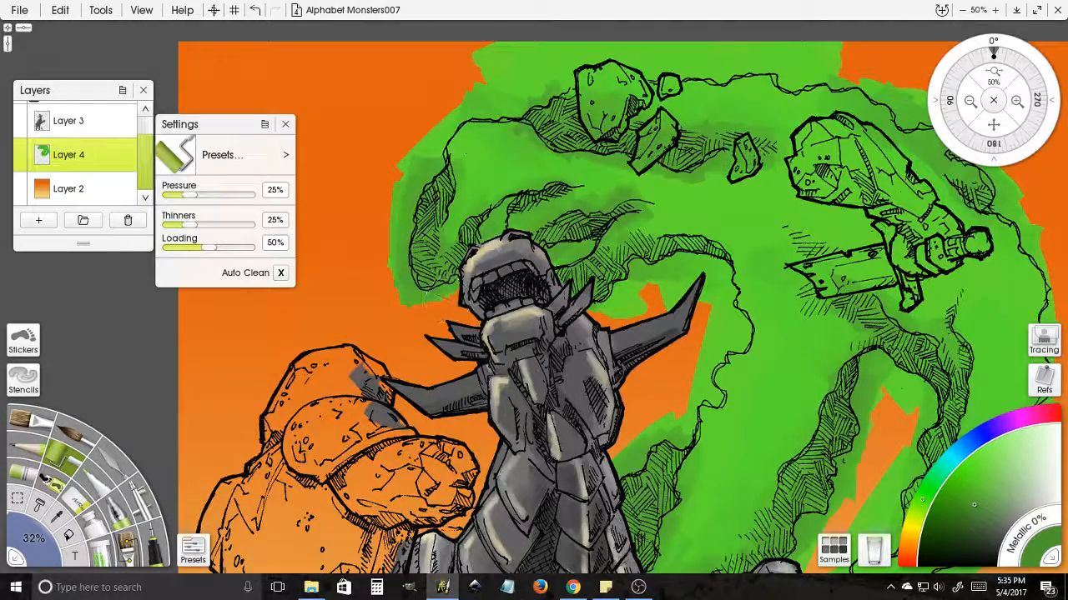
# - Blend the shading edges left of and below the floating rocks with greens sampled from the smoke, using the roller at 11% size
pyautogui.keyDown('alt'); pyautogui.click(482, 139); pyautogui.keyUp('alt')
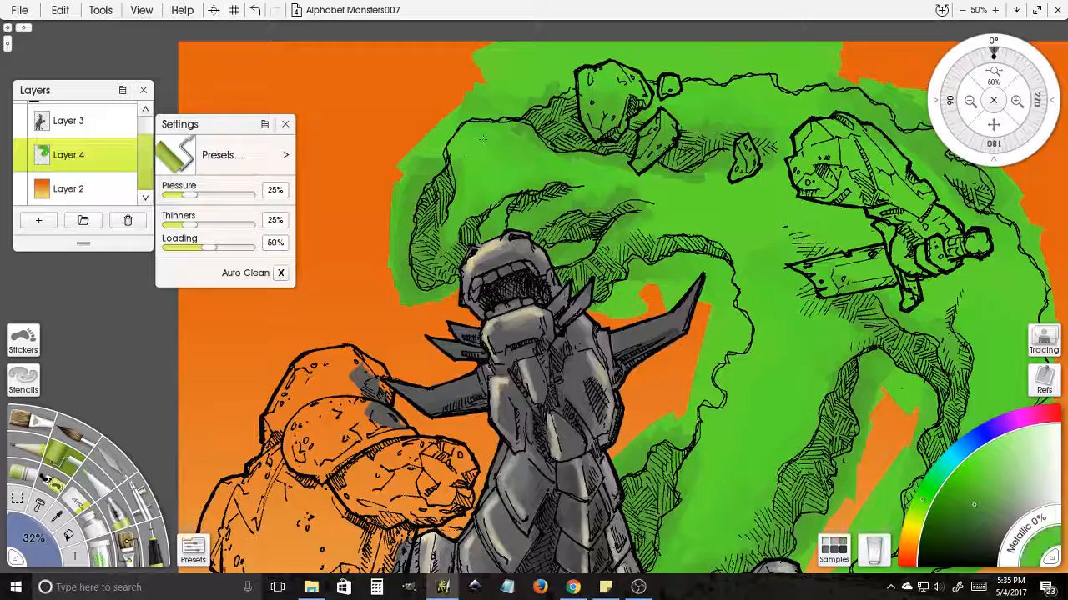
pyautogui.moveTo(482, 139)
pyautogui.mouseDown()
pyautogui.moveTo(513, 151)
pyautogui.moveTo(511, 127)
pyautogui.moveTo(532, 125)
pyautogui.mouseUp()
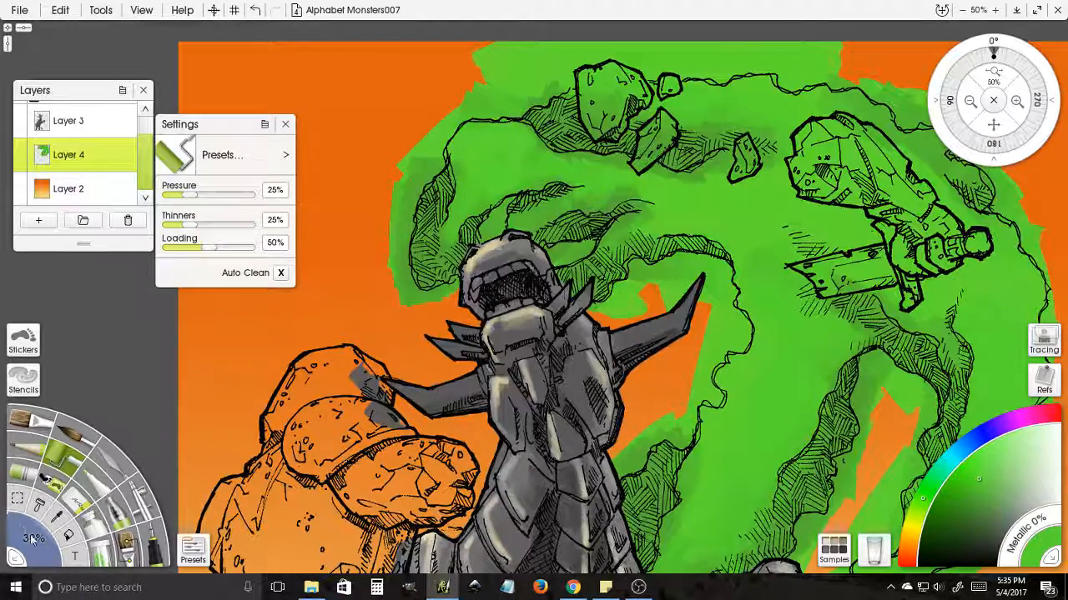
pyautogui.moveTo(32, 539); pyautogui.dragTo(20, 549)
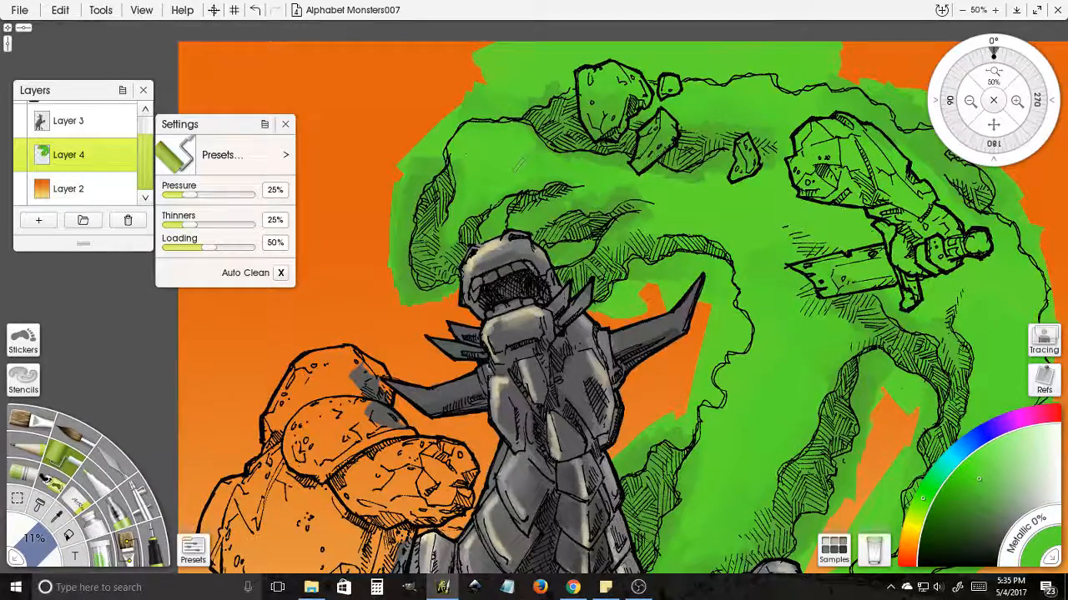
pyautogui.moveTo(534, 153)
pyautogui.mouseDown()
pyautogui.moveTo(534, 136)
pyautogui.moveTo(553, 155)
pyautogui.moveTo(591, 160)
pyautogui.moveTo(560, 180)
pyautogui.moveTo(603, 160)
pyautogui.moveTo(701, 175)
pyautogui.moveTo(690, 179)
pyautogui.mouseUp()
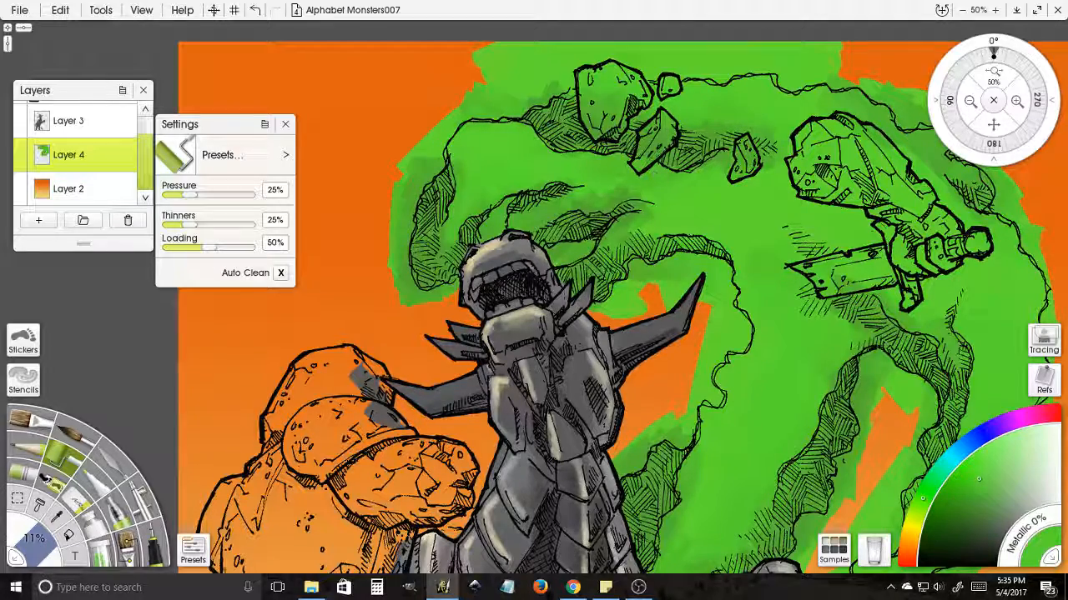
pyautogui.moveTo(449, 148)
pyautogui.mouseDown()
pyautogui.moveTo(462, 195)
pyautogui.moveTo(475, 154)
pyautogui.mouseUp()
pyautogui.keyDown('alt'); pyautogui.click(455, 179); pyautogui.keyUp('alt')
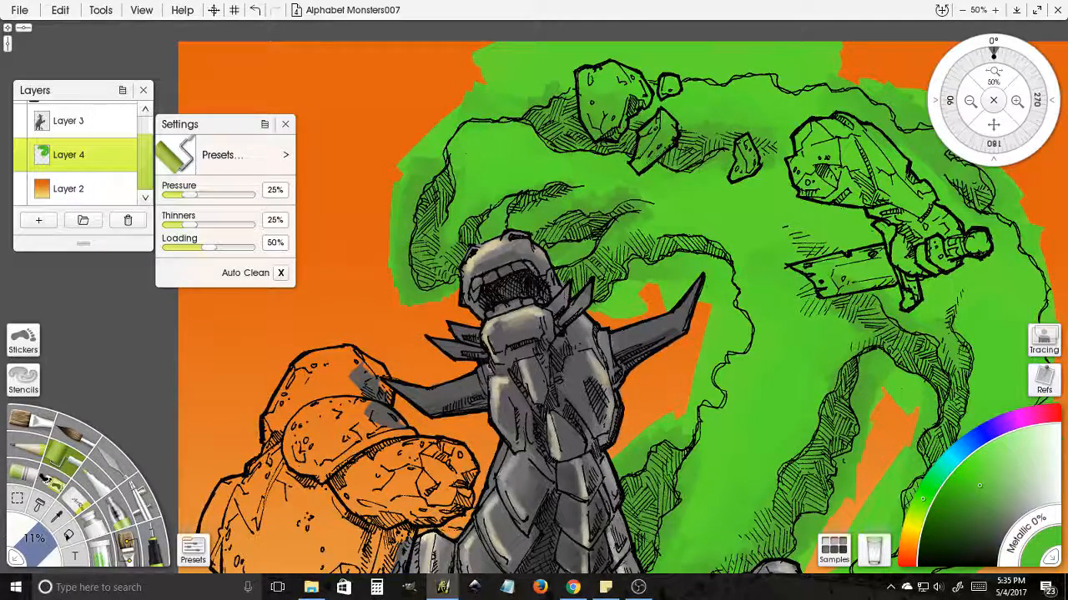
pyautogui.keyDown('alt'); pyautogui.click(538, 100); pyautogui.keyUp('alt')
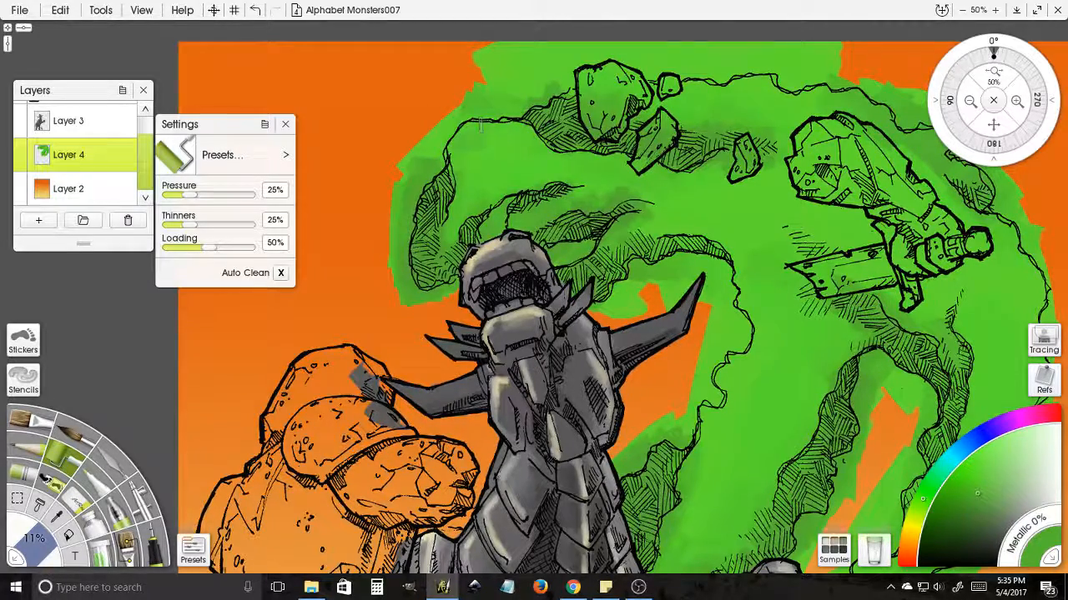
pyautogui.moveTo(527, 125); pyautogui.dragTo(592, 154)
# - Refine the smoke wisps above the monster's head with darker green shading and lighter green sampled from beside them
pyautogui.click(964, 507)
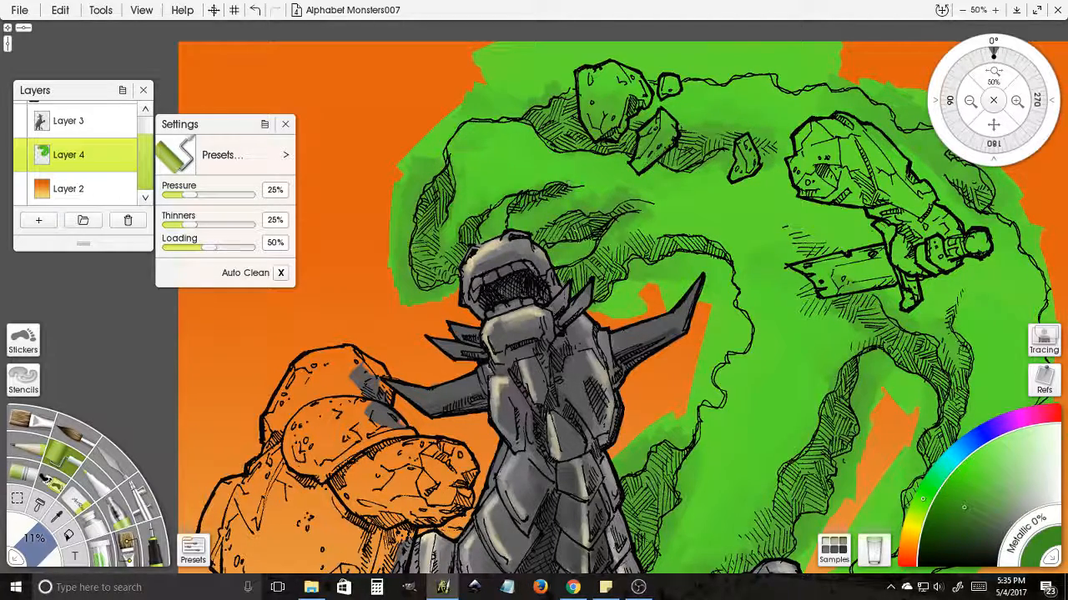
pyautogui.moveTo(565, 234); pyautogui.dragTo(639, 203)
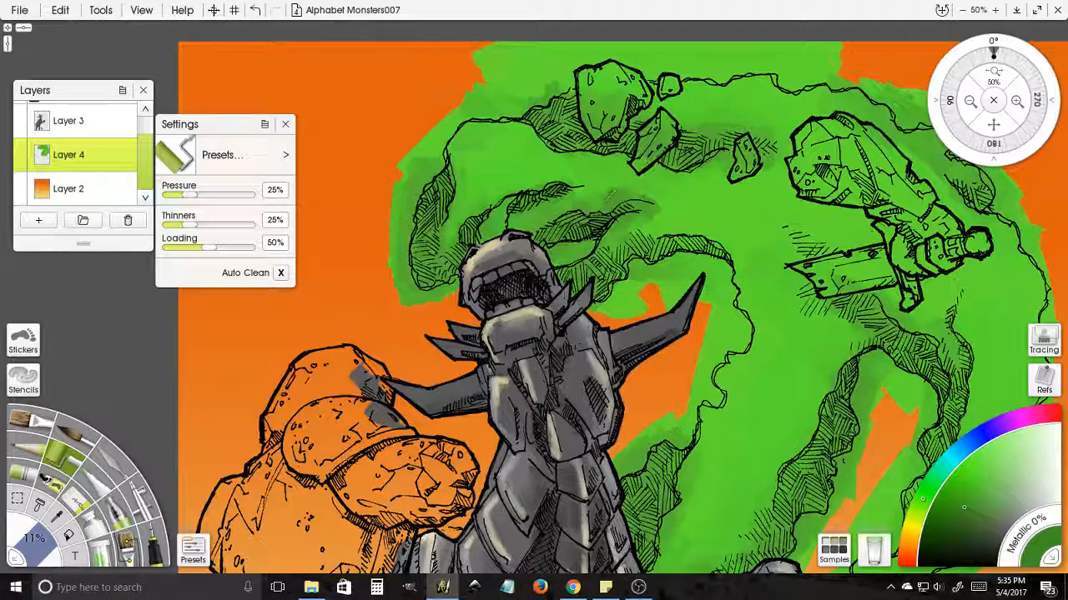
pyautogui.keyDown('alt'); pyautogui.click(598, 185); pyautogui.keyUp('alt')
pyautogui.moveTo(598, 185); pyautogui.dragTo(672, 197)
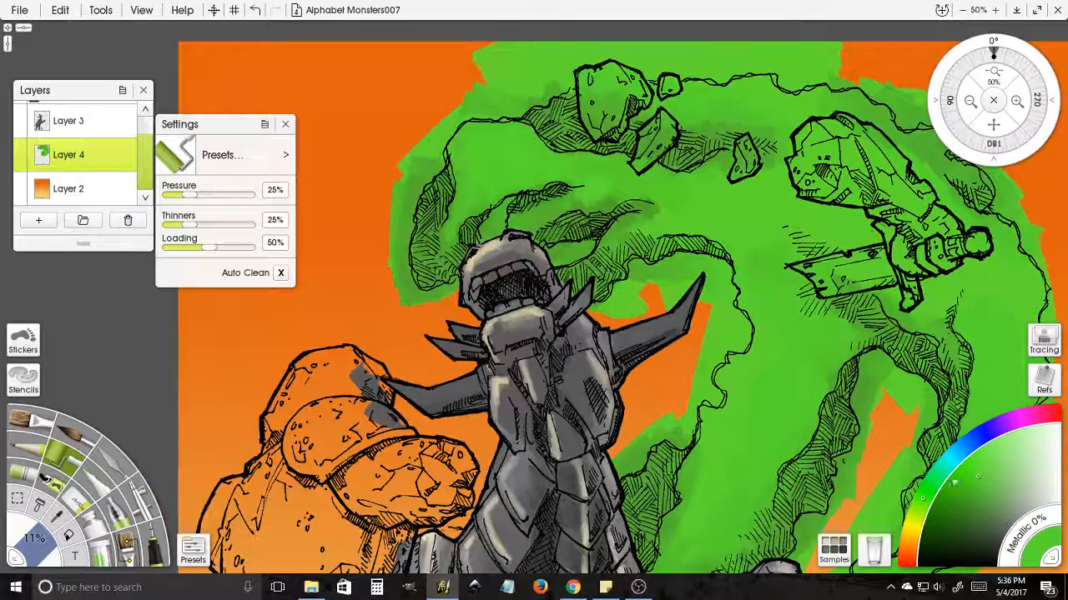
pyautogui.click(968, 496)
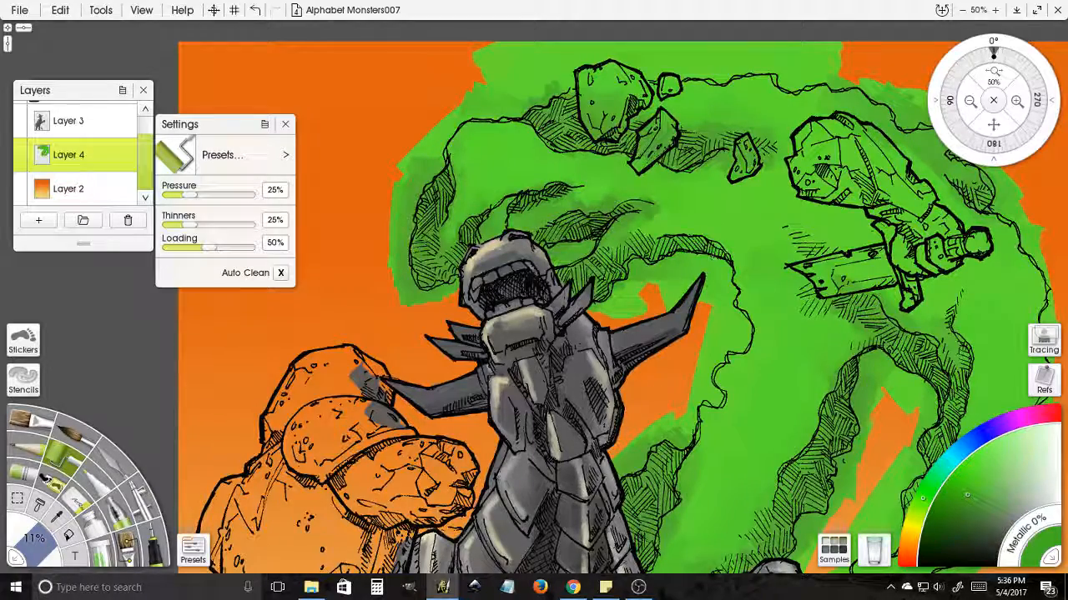
pyautogui.click(953, 501)
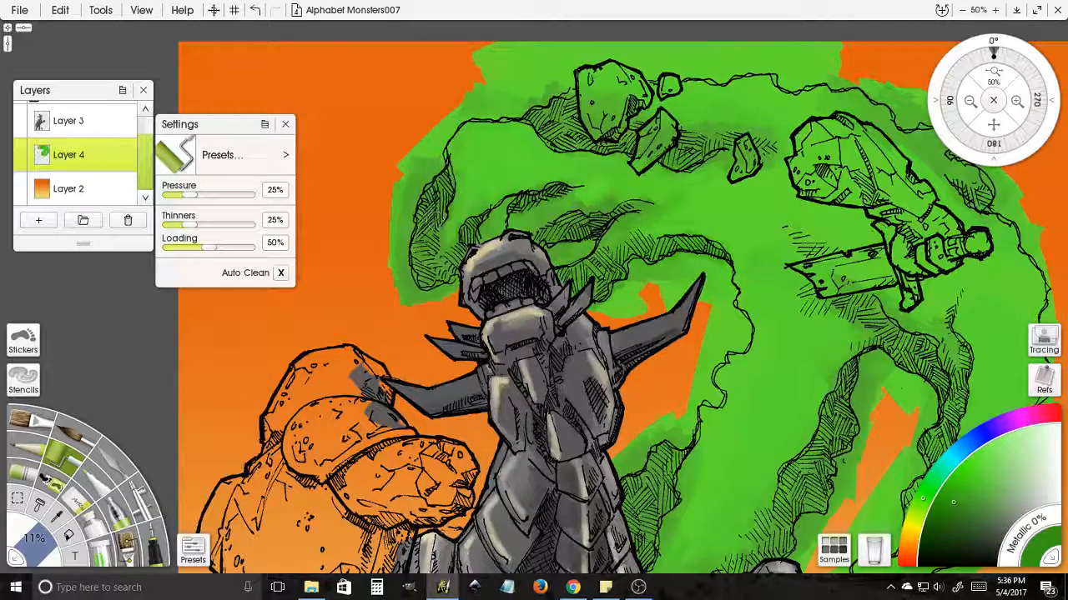
# - Pick a medium green and soften the shading on the smoke beside the broken sword and under the hatched arch
pyautogui.click(978, 500)
pyautogui.moveTo(780, 267); pyautogui.dragTo(611, 286)
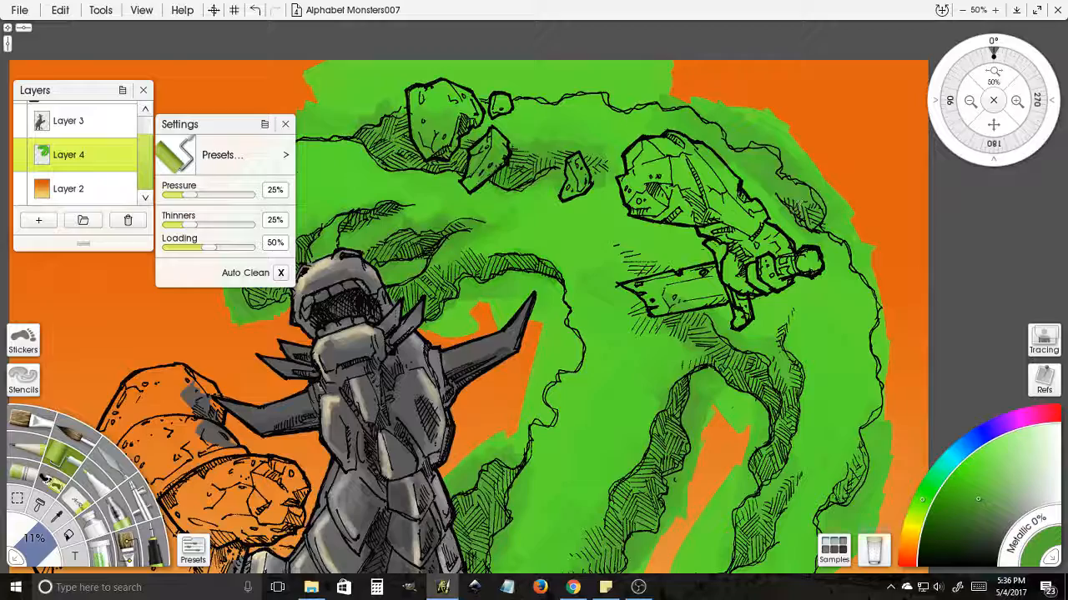
pyautogui.moveTo(799, 205)
pyautogui.mouseDown()
pyautogui.moveTo(819, 208)
pyautogui.moveTo(805, 200)
pyautogui.moveTo(813, 230)
pyautogui.mouseUp()
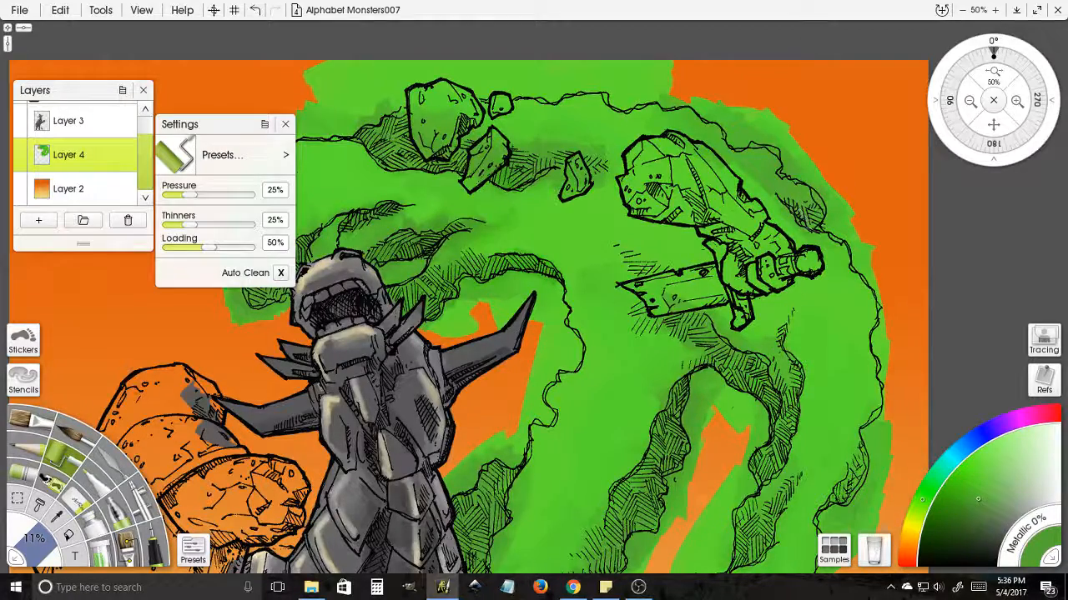
pyautogui.moveTo(745, 406); pyautogui.dragTo(728, 371)
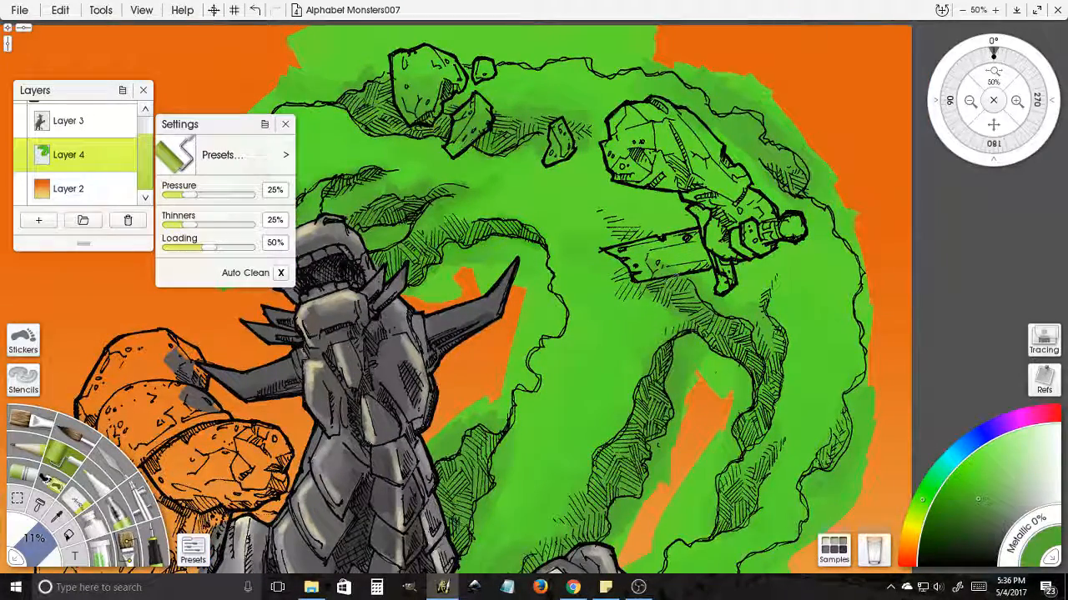
pyautogui.moveTo(687, 293); pyautogui.dragTo(748, 225)
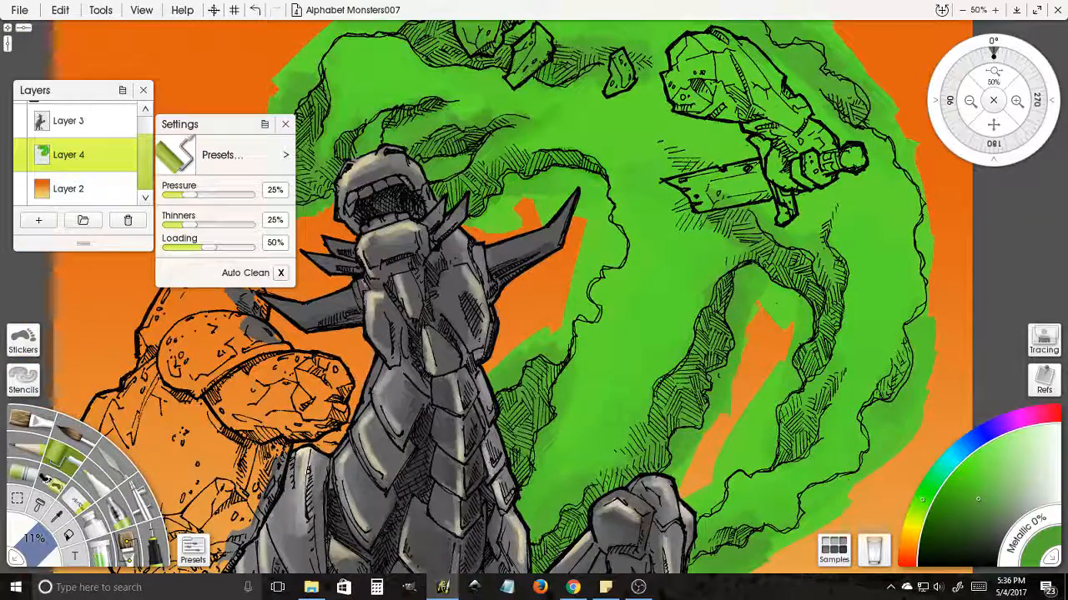
# - Pick a deep dark green and deepen the shadows in the hatching under the broken sword and along the arch's right side
pyautogui.click(946, 521)
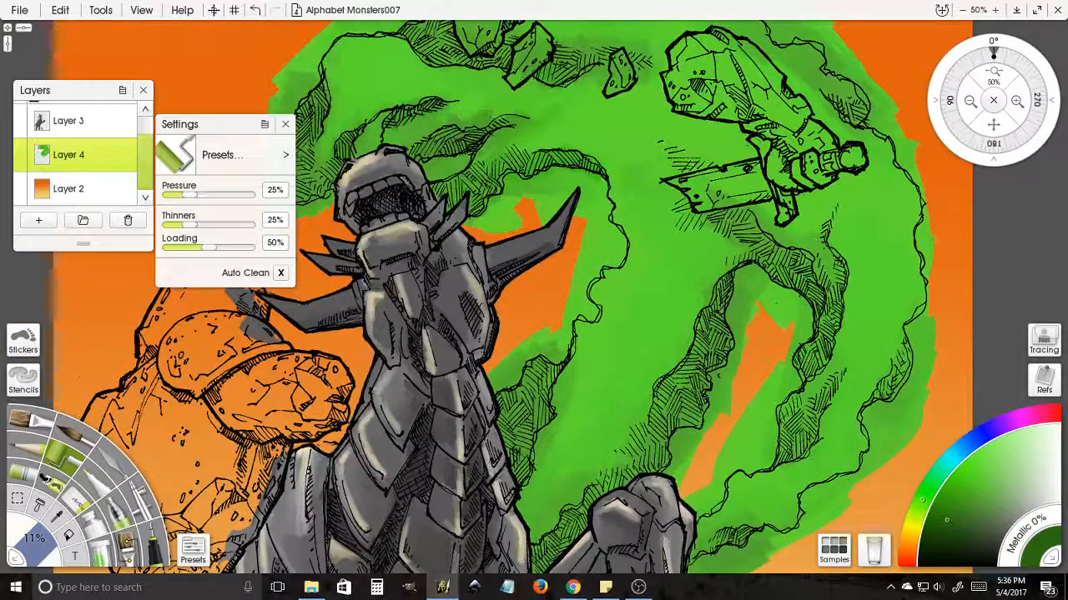
pyautogui.moveTo(809, 246)
pyautogui.mouseDown()
pyautogui.moveTo(801, 277)
pyautogui.moveTo(819, 331)
pyautogui.moveTo(794, 268)
pyautogui.moveTo(763, 252)
pyautogui.mouseUp()
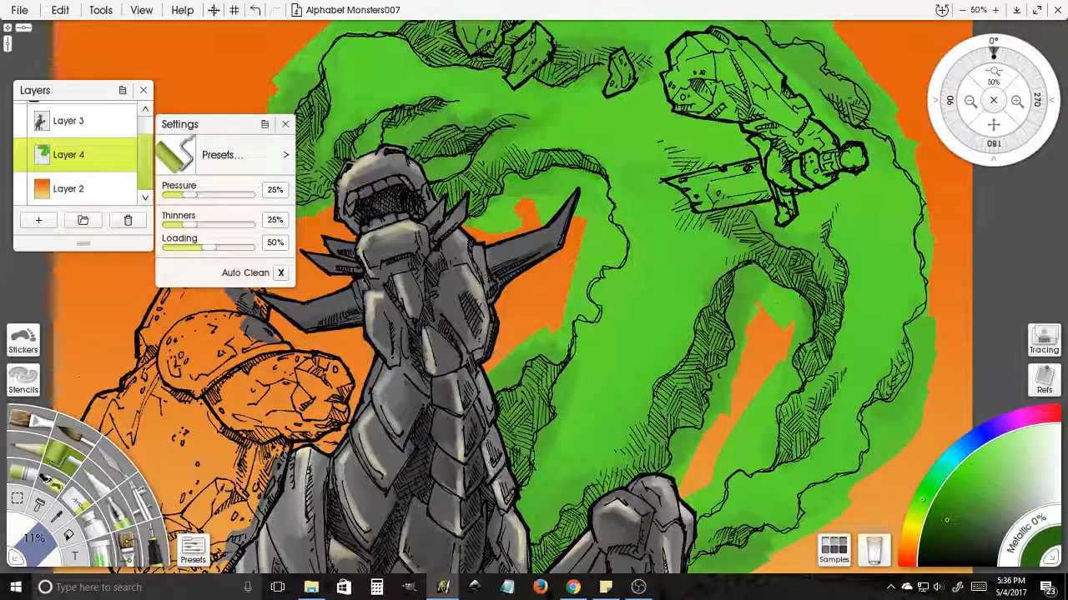
pyautogui.moveTo(696, 198); pyautogui.dragTo(719, 214)
pyautogui.moveTo(822, 304); pyautogui.dragTo(809, 382)
pyautogui.moveTo(833, 334); pyautogui.dragTo(841, 263)
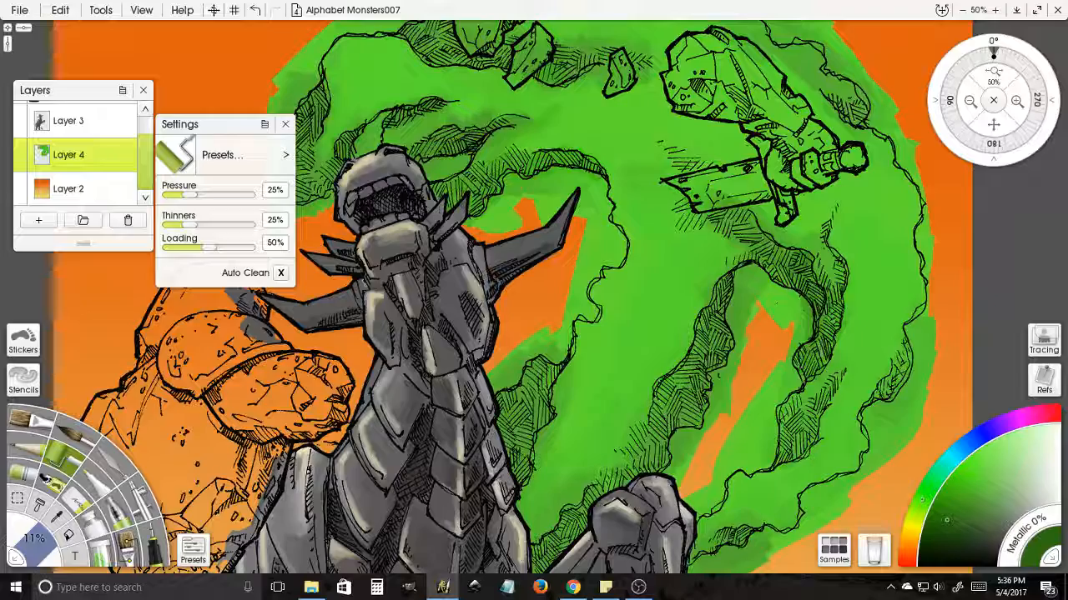
# - Shade the hatched wisps along the smoke's right edge and lower right end with the deep green
pyautogui.moveTo(809, 367)
pyautogui.mouseDown()
pyautogui.moveTo(804, 383)
pyautogui.moveTo(830, 337)
pyautogui.moveTo(776, 276)
pyautogui.moveTo(790, 330)
pyautogui.moveTo(761, 372)
pyautogui.moveTo(769, 344)
pyautogui.moveTo(776, 362)
pyautogui.moveTo(786, 353)
pyautogui.mouseUp()
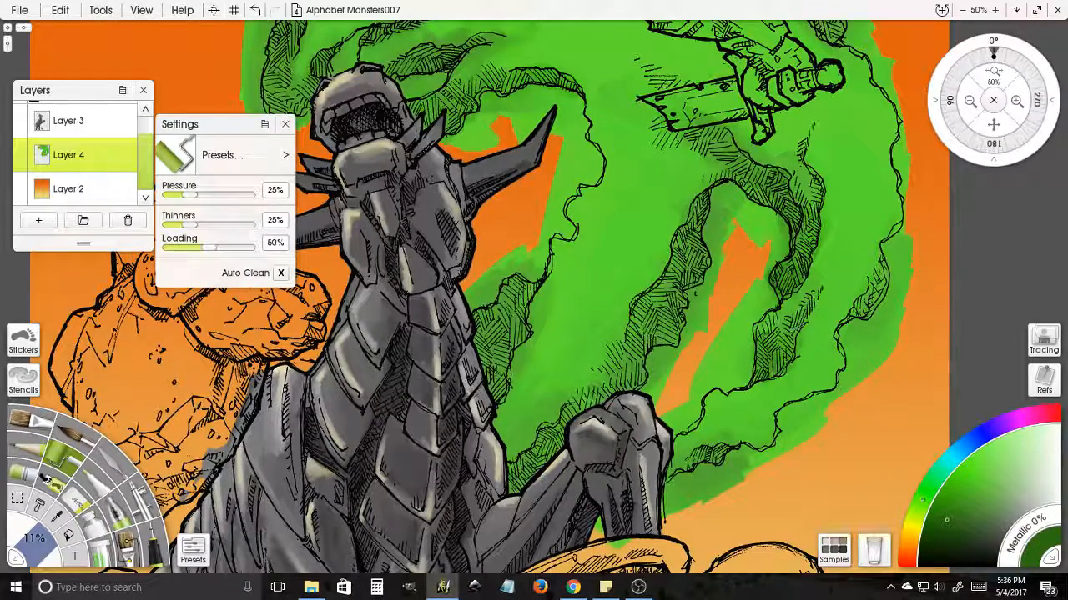
pyautogui.moveTo(858, 320)
pyautogui.mouseDown()
pyautogui.moveTo(875, 295)
pyautogui.moveTo(849, 317)
pyautogui.moveTo(882, 288)
pyautogui.moveTo(884, 250)
pyautogui.moveTo(872, 302)
pyautogui.moveTo(899, 227)
pyautogui.moveTo(894, 171)
pyautogui.mouseUp()
pyautogui.moveTo(692, 425)
pyautogui.mouseDown()
pyautogui.moveTo(710, 384)
pyautogui.moveTo(737, 412)
pyautogui.moveTo(716, 417)
pyautogui.moveTo(752, 406)
pyautogui.moveTo(702, 426)
pyautogui.mouseUp()
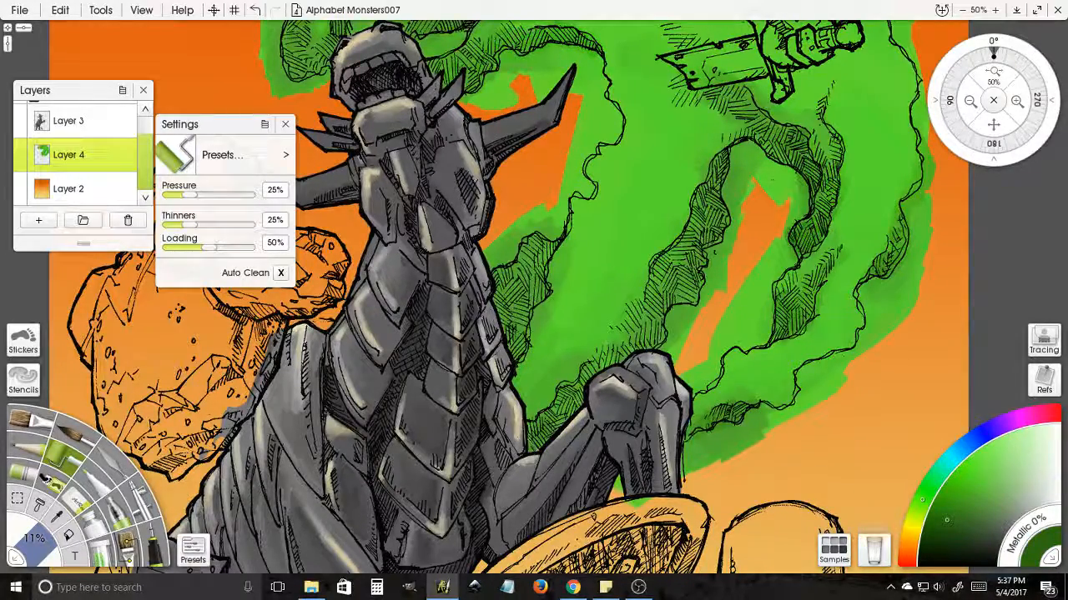
pyautogui.moveTo(529, 444)
pyautogui.mouseDown()
pyautogui.moveTo(528, 419)
pyautogui.moveTo(542, 442)
pyautogui.moveTo(576, 392)
pyautogui.mouseUp()
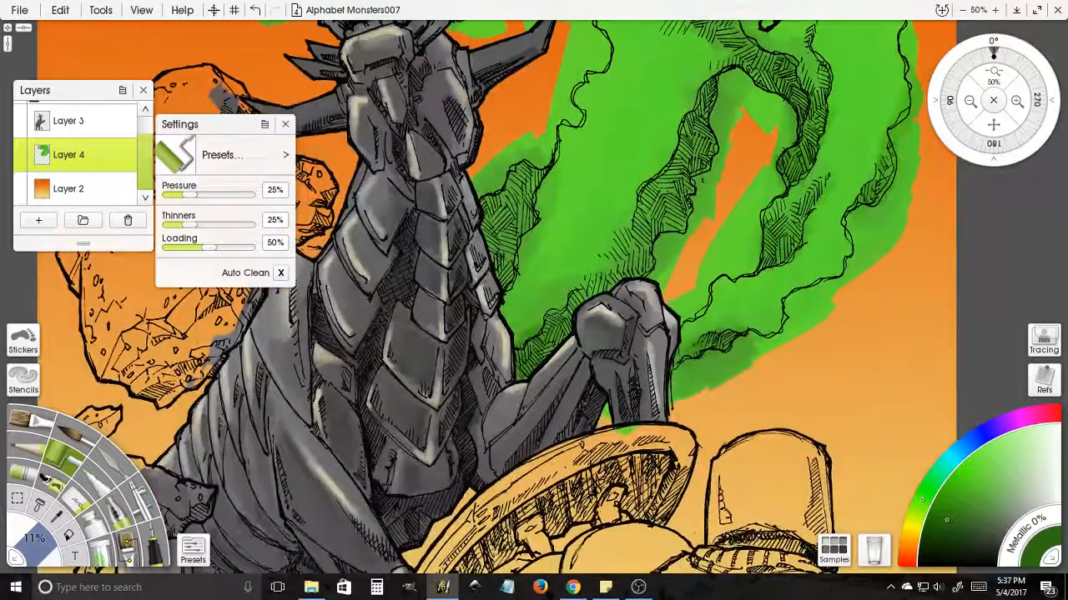
pyautogui.moveTo(546, 321)
pyautogui.mouseDown()
pyautogui.moveTo(630, 279)
pyautogui.moveTo(648, 257)
pyautogui.moveTo(644, 277)
pyautogui.moveTo(665, 237)
pyautogui.moveTo(655, 199)
pyautogui.moveTo(677, 227)
pyautogui.moveTo(726, 104)
pyautogui.mouseUp()
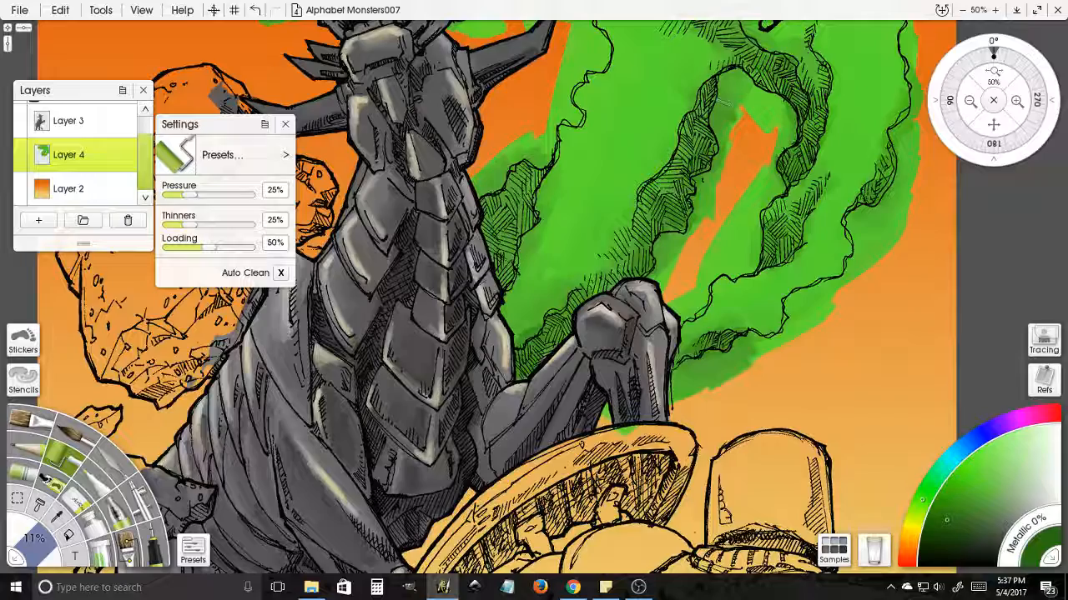
# - Deepen the shadow in the hatched smoke edge between the monster's neck and its raised knuckle
pyautogui.moveTo(521, 170)
pyautogui.mouseDown()
pyautogui.moveTo(547, 150)
pyautogui.moveTo(534, 195)
pyautogui.mouseUp()
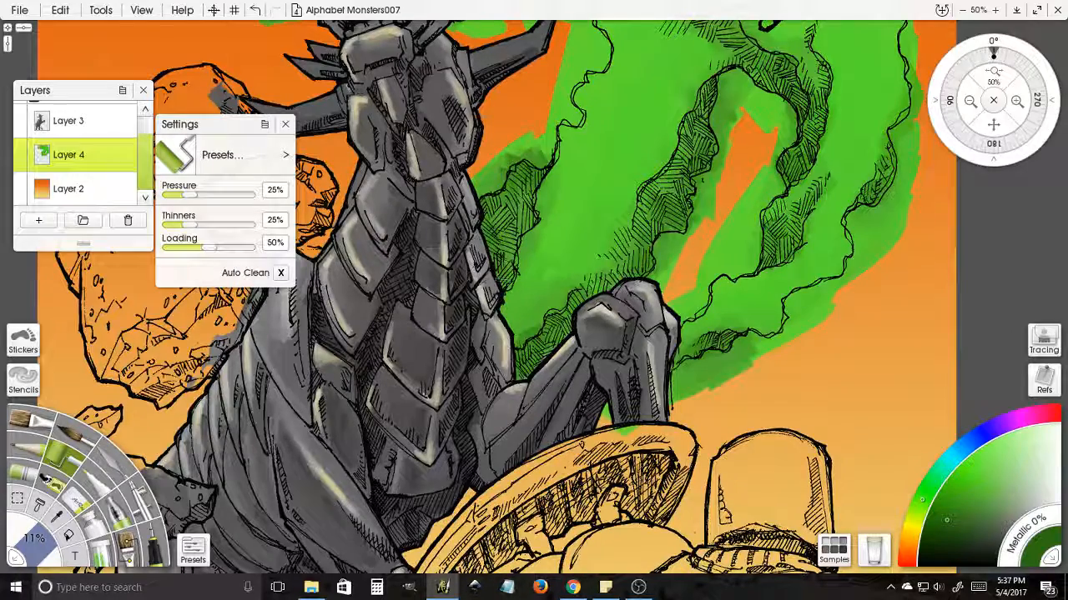
pyautogui.moveTo(511, 287)
pyautogui.mouseDown()
pyautogui.moveTo(512, 258)
pyautogui.moveTo(549, 257)
pyautogui.moveTo(690, 306)
pyautogui.moveTo(660, 354)
pyautogui.moveTo(674, 478)
pyautogui.mouseUp()
pyautogui.moveTo(417, 205)
pyautogui.mouseDown()
pyautogui.moveTo(421, 235)
pyautogui.moveTo(475, 170)
pyautogui.mouseUp()
pyautogui.moveTo(572, 179)
pyautogui.mouseDown()
pyautogui.moveTo(544, 184)
pyautogui.moveTo(601, 171)
pyautogui.moveTo(545, 197)
pyautogui.mouseUp()
# - Pick a lighter green and lay soft highlights on the smoke's upper left curl above the monster's head
pyautogui.click(977, 477)
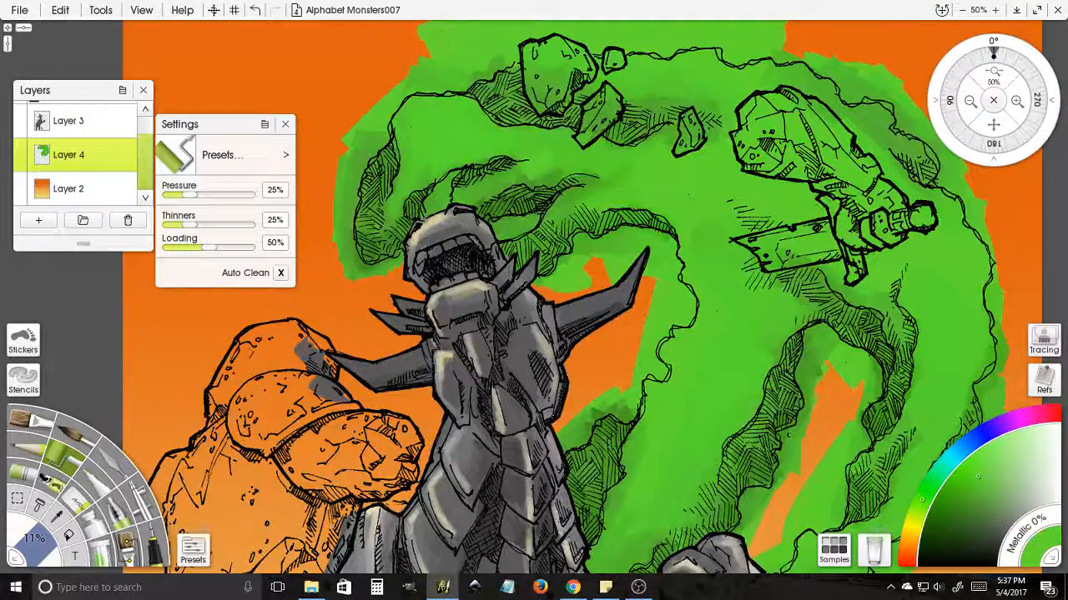
pyautogui.moveTo(988, 480); pyautogui.dragTo(995, 466)
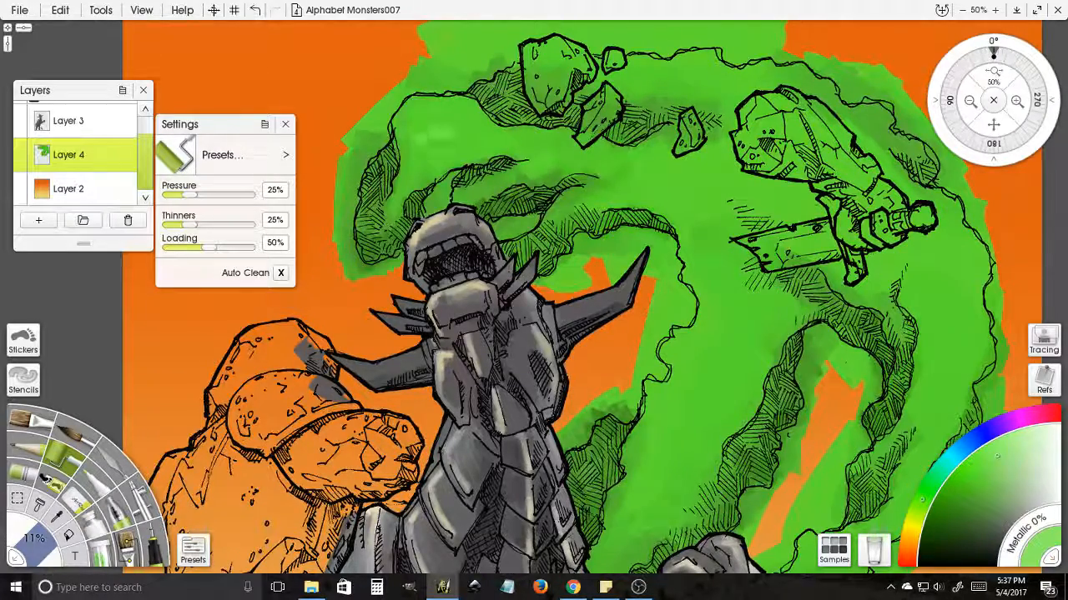
pyautogui.moveTo(417, 140)
pyautogui.mouseDown()
pyautogui.moveTo(424, 157)
pyautogui.moveTo(440, 135)
pyautogui.moveTo(465, 130)
pyautogui.moveTo(425, 97)
pyautogui.mouseUp()
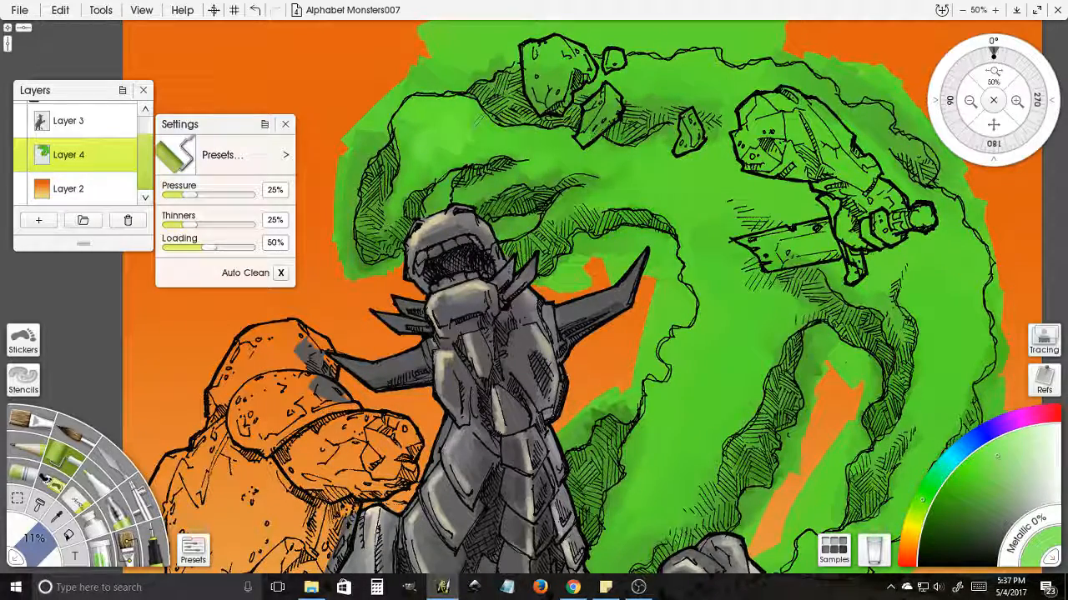
pyautogui.moveTo(475, 125); pyautogui.dragTo(496, 112)
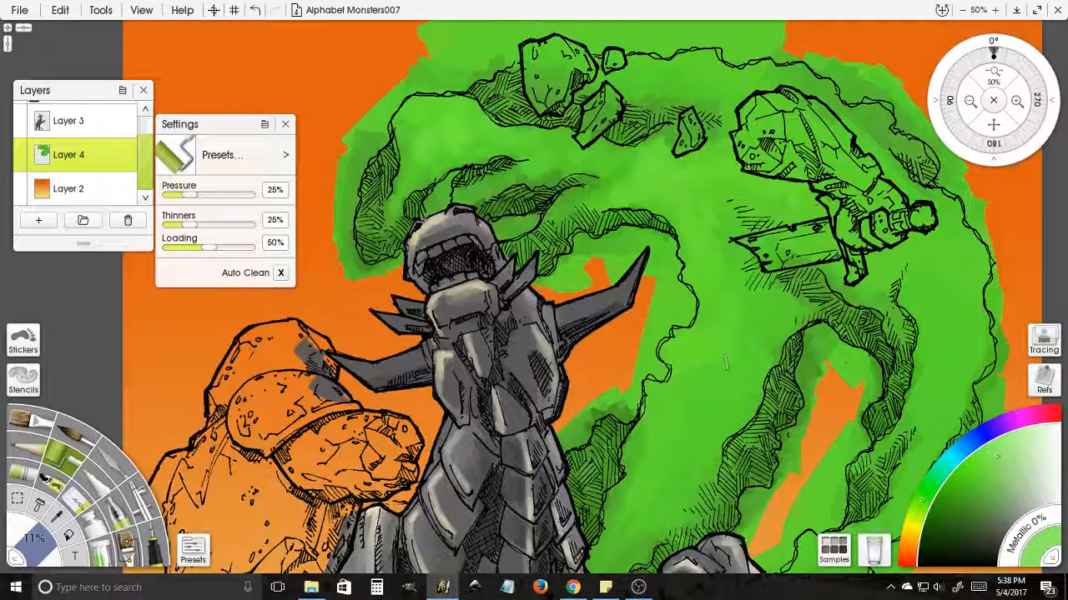
# - Roll light green highlights down the broad central smoke column beside the monster's horn and neck
pyautogui.scroll(-3, 726, 362)
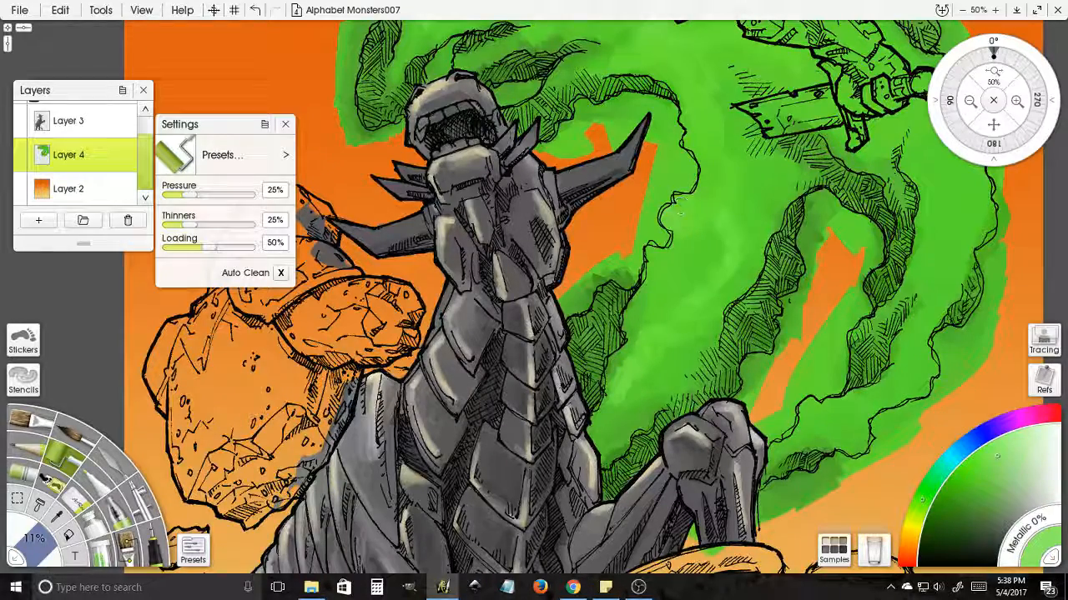
pyautogui.moveTo(725, 120); pyautogui.dragTo(634, 284)
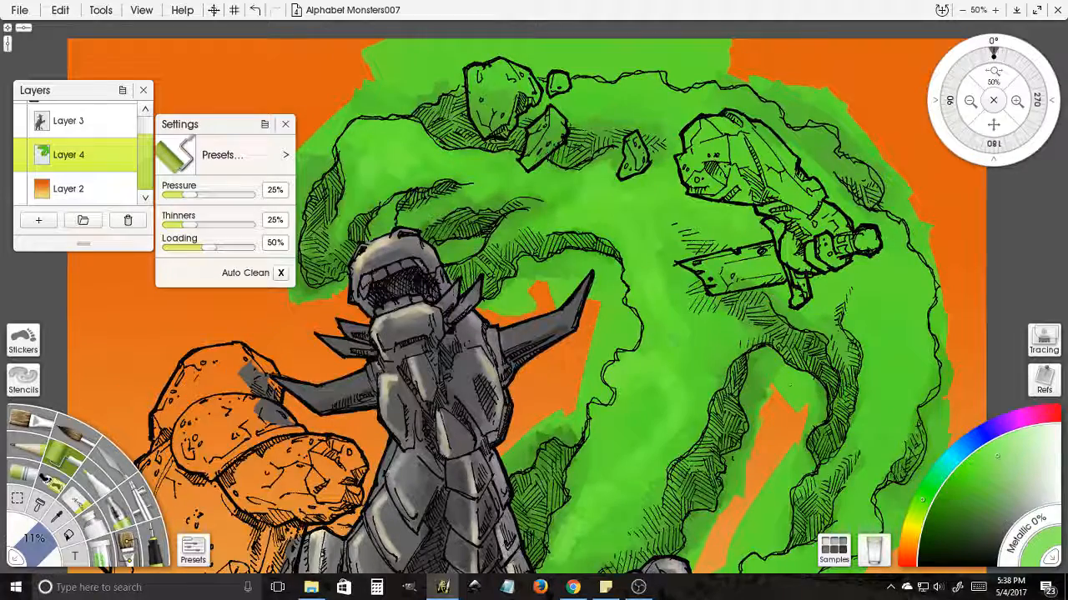
pyautogui.moveTo(684, 349); pyautogui.dragTo(562, 381)
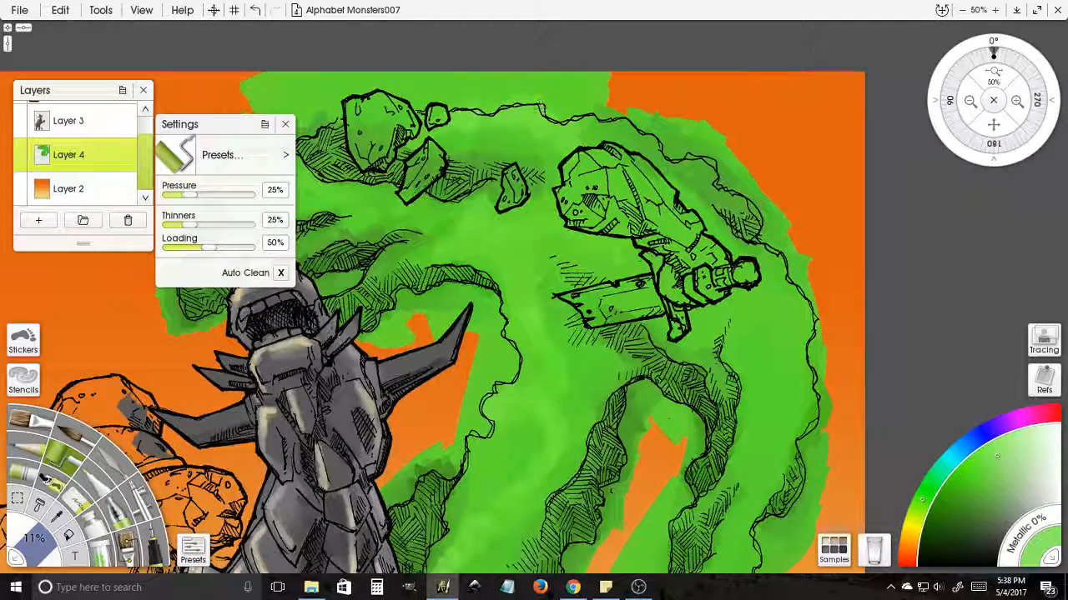
# - Brighten the smoke's outer right band with light green, from the sword hilt down past the hatched arch
pyautogui.moveTo(886, 400); pyautogui.dragTo(784, 347)
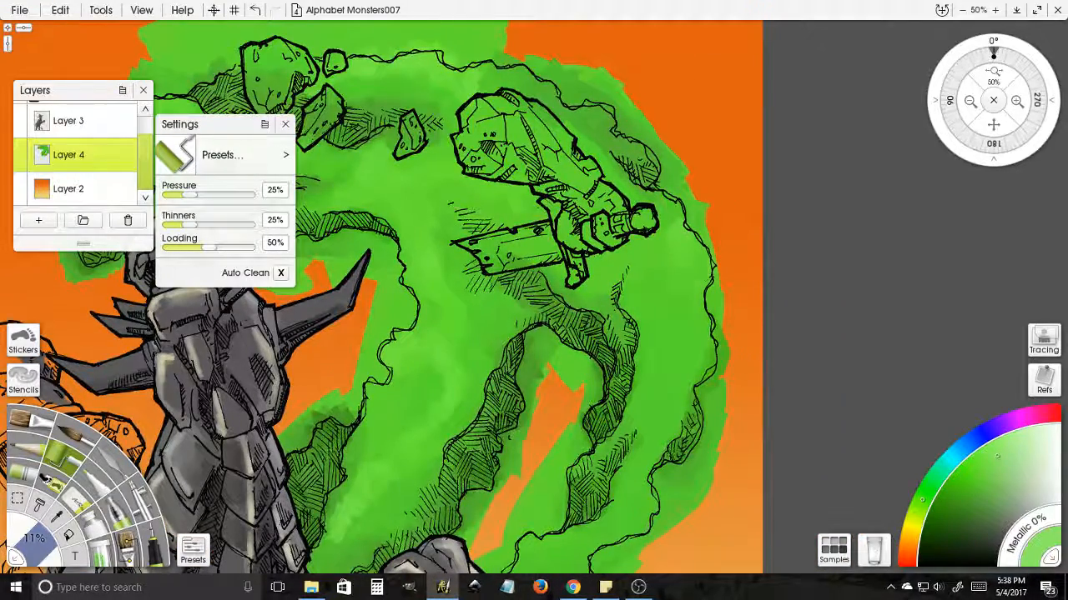
pyautogui.moveTo(709, 337); pyautogui.dragTo(677, 262)
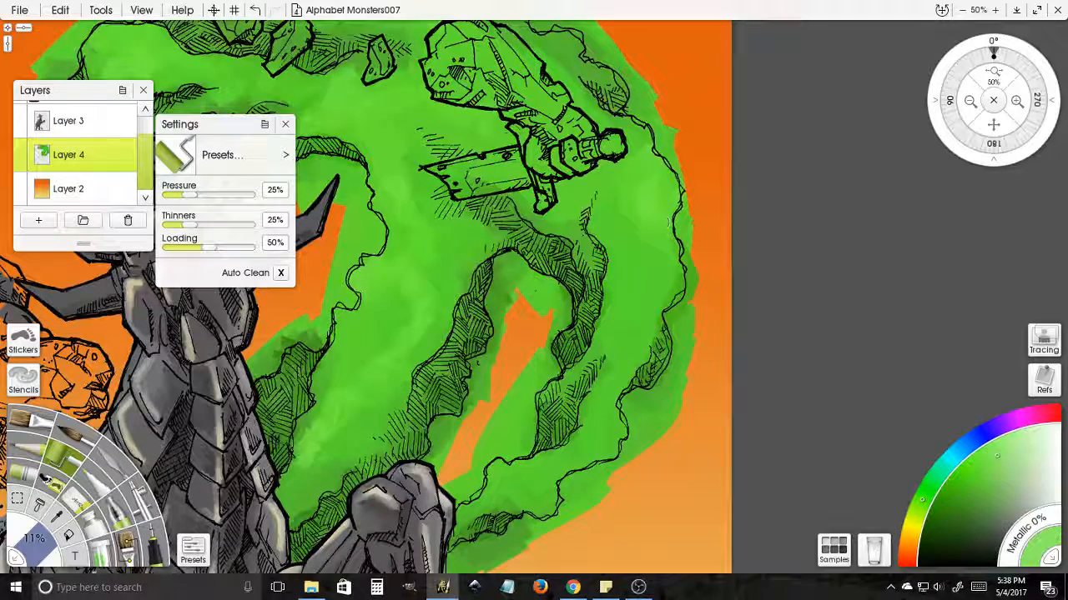
pyautogui.moveTo(602, 334)
pyautogui.mouseDown()
pyautogui.moveTo(577, 367)
pyautogui.moveTo(593, 348)
pyautogui.mouseUp()
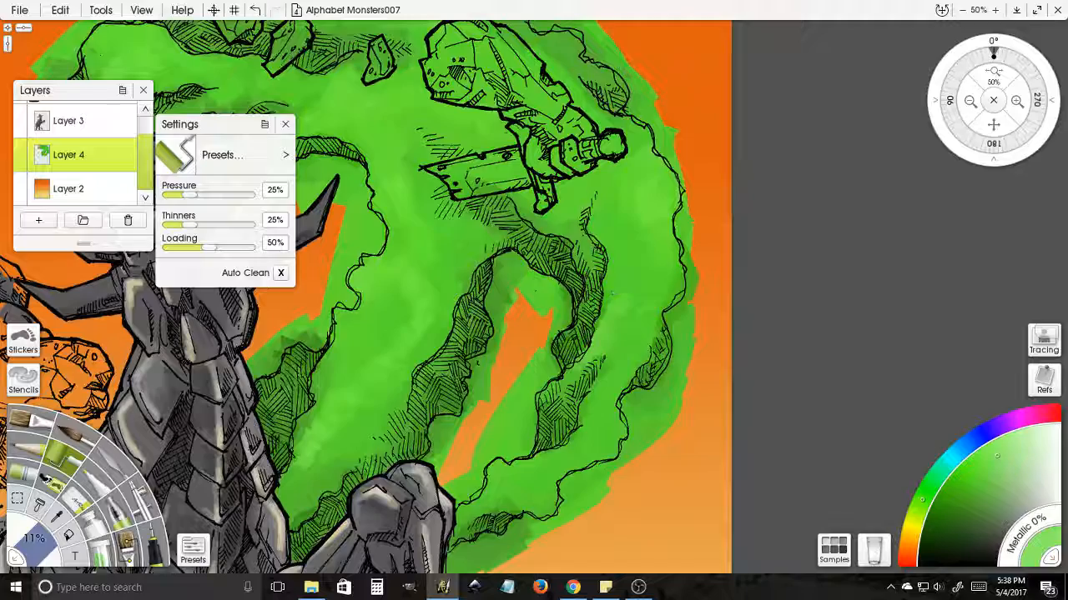
pyautogui.scroll(-3, 632, 350)
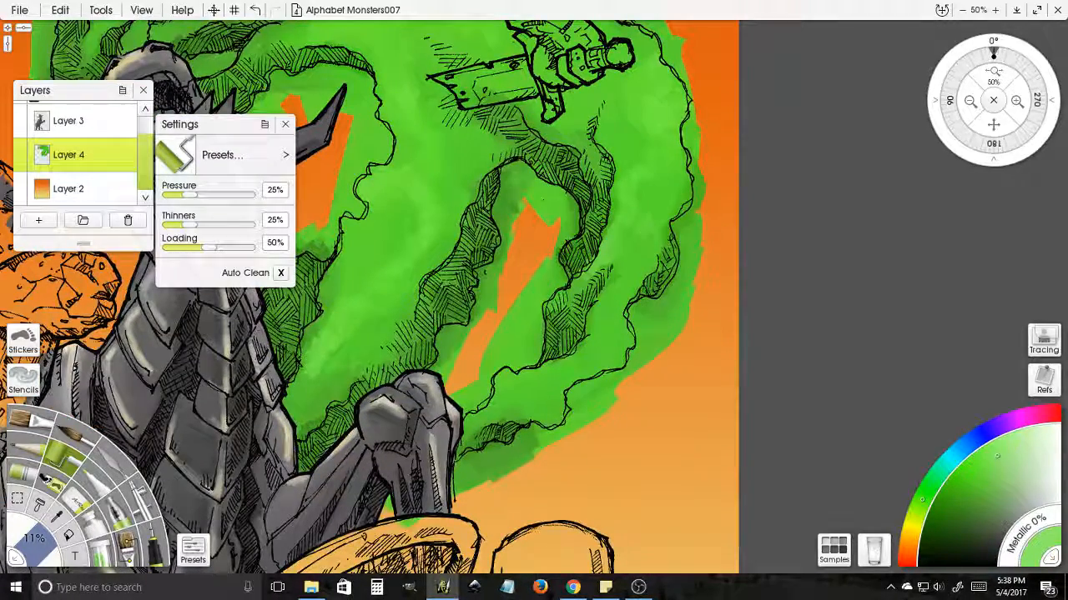
pyautogui.moveTo(648, 235)
pyautogui.mouseDown()
pyautogui.moveTo(616, 350)
pyautogui.moveTo(603, 356)
pyautogui.mouseUp()
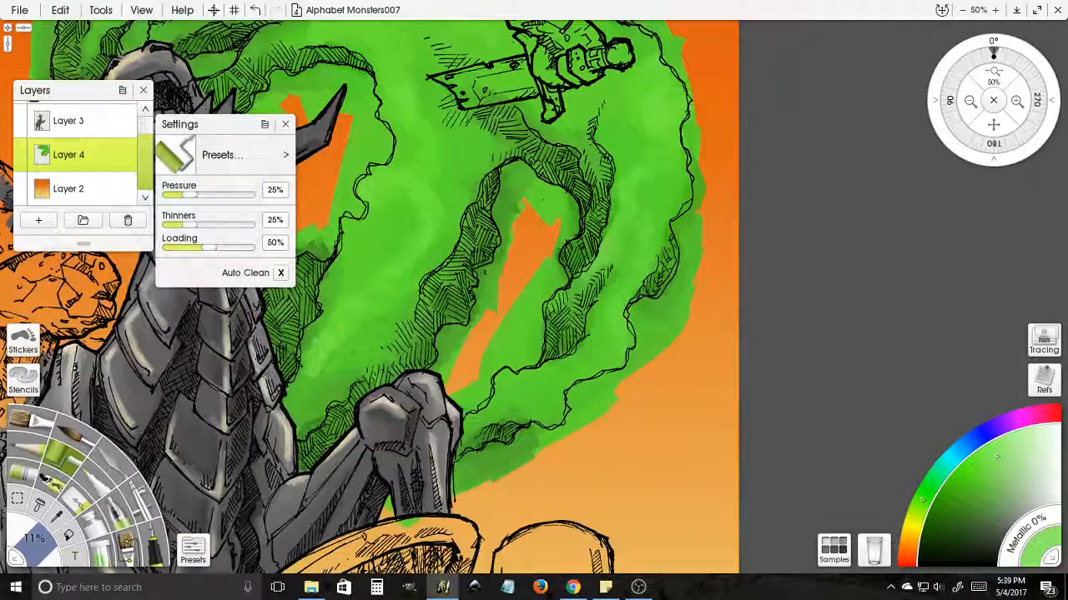
pyautogui.moveTo(543, 199); pyautogui.dragTo(545, 283)
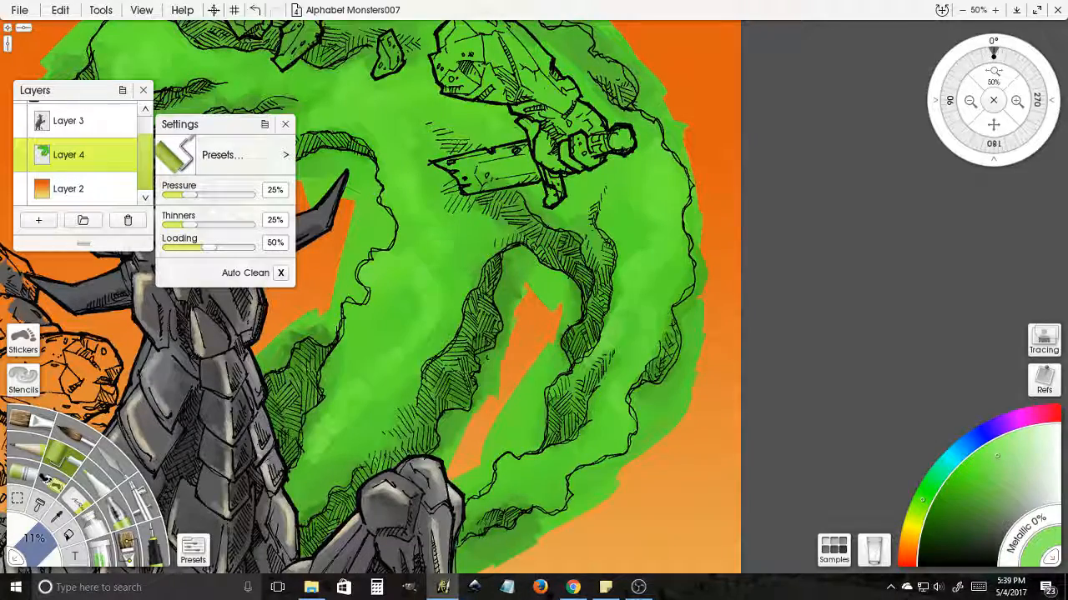
pyautogui.moveTo(501, 292); pyautogui.dragTo(582, 341)
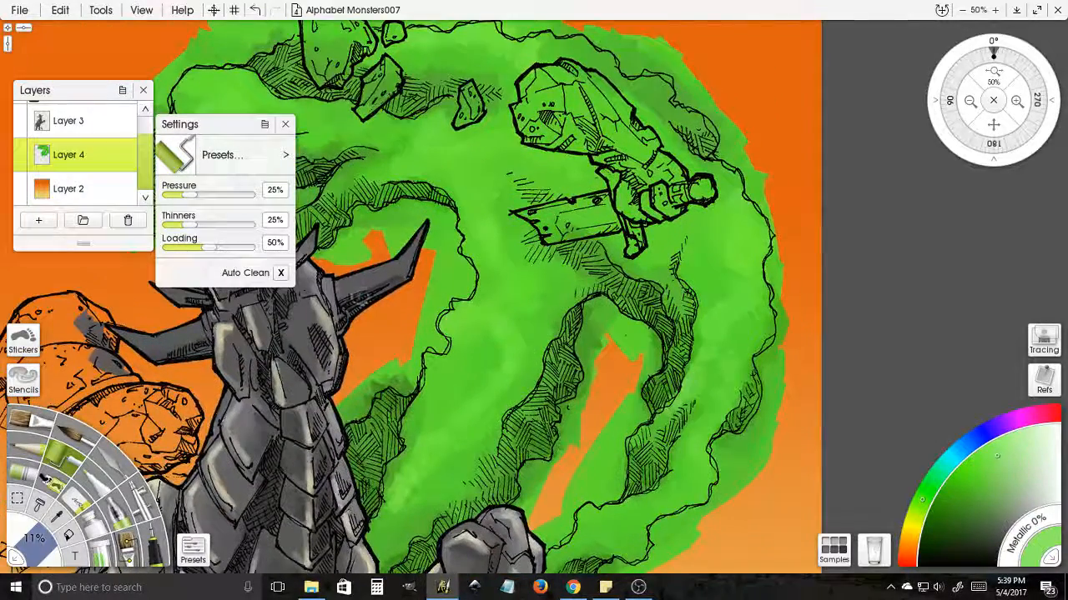
# - Blend the new highlights in the right band and central smoke with the palette knife at 34% size and 43% pressure
pyautogui.click(113, 458)
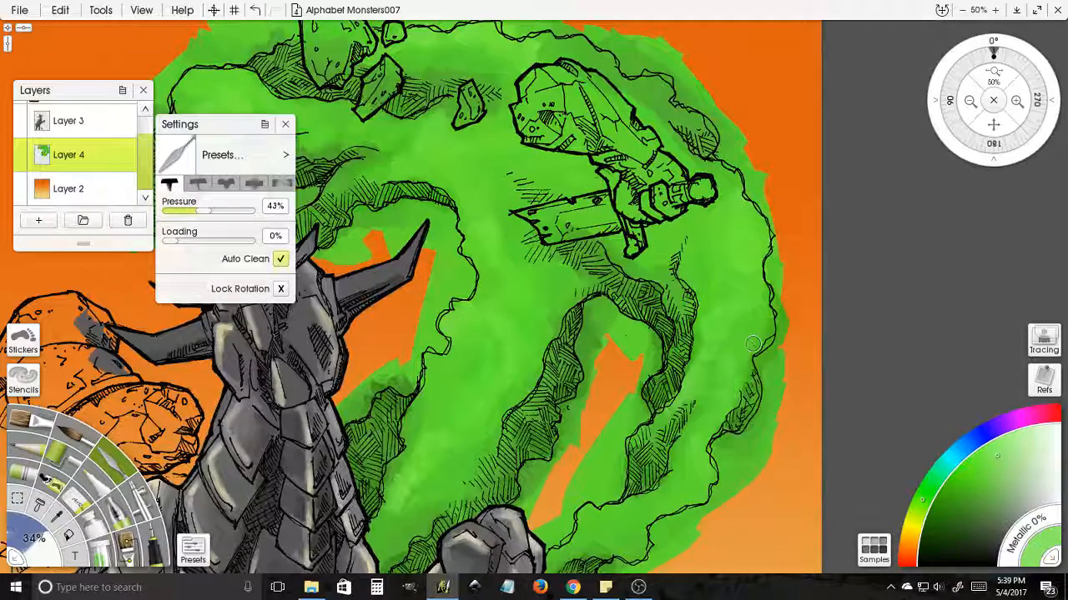
pyautogui.moveTo(734, 411); pyautogui.dragTo(738, 320)
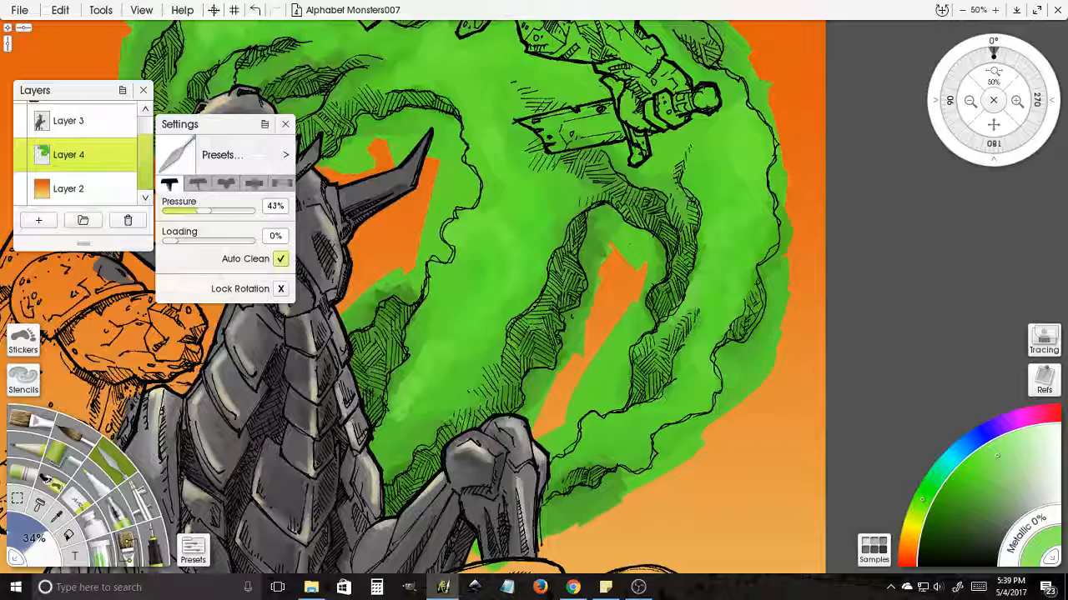
pyautogui.moveTo(649, 351); pyautogui.dragTo(678, 434)
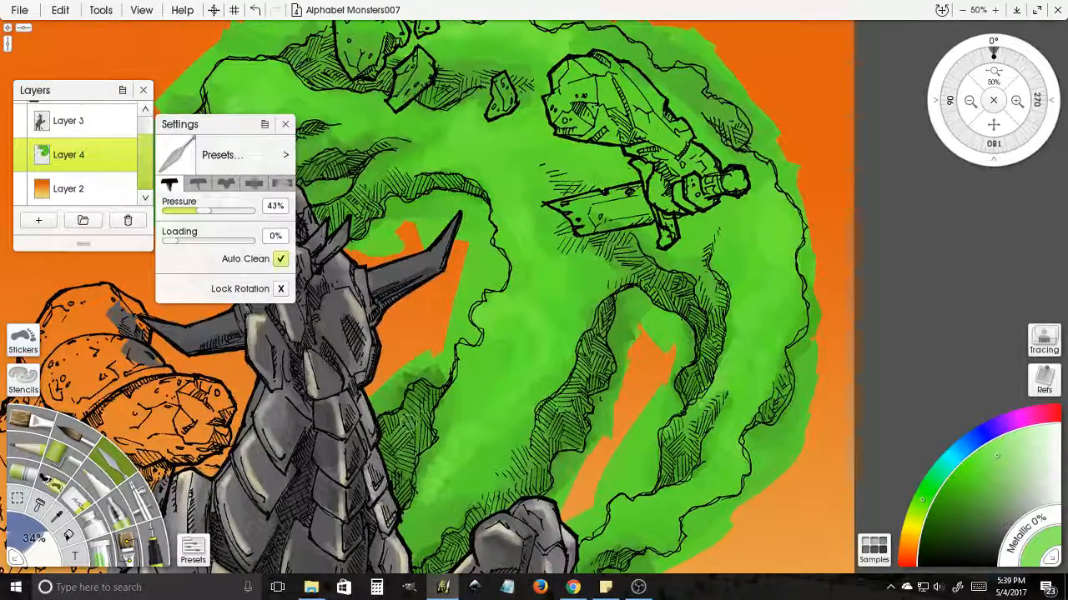
pyautogui.moveTo(447, 141); pyautogui.dragTo(470, 228)
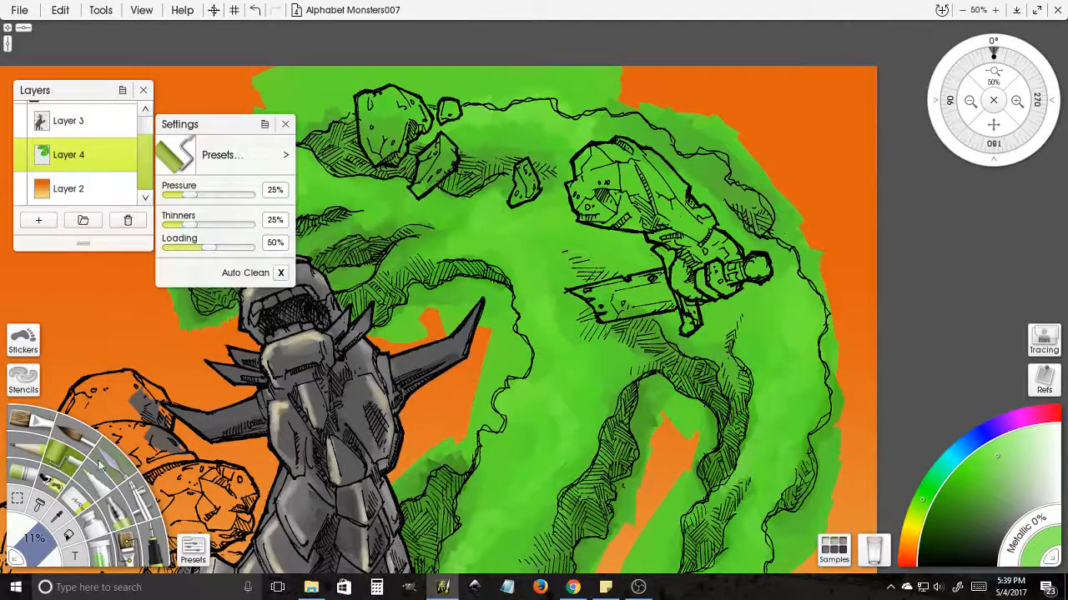
# - Return to the roller at 11% size and, with a slightly lighter green, build up the central and upper left highlights
pyautogui.click(65, 462)
pyautogui.moveTo(712, 320); pyautogui.dragTo(739, 258)
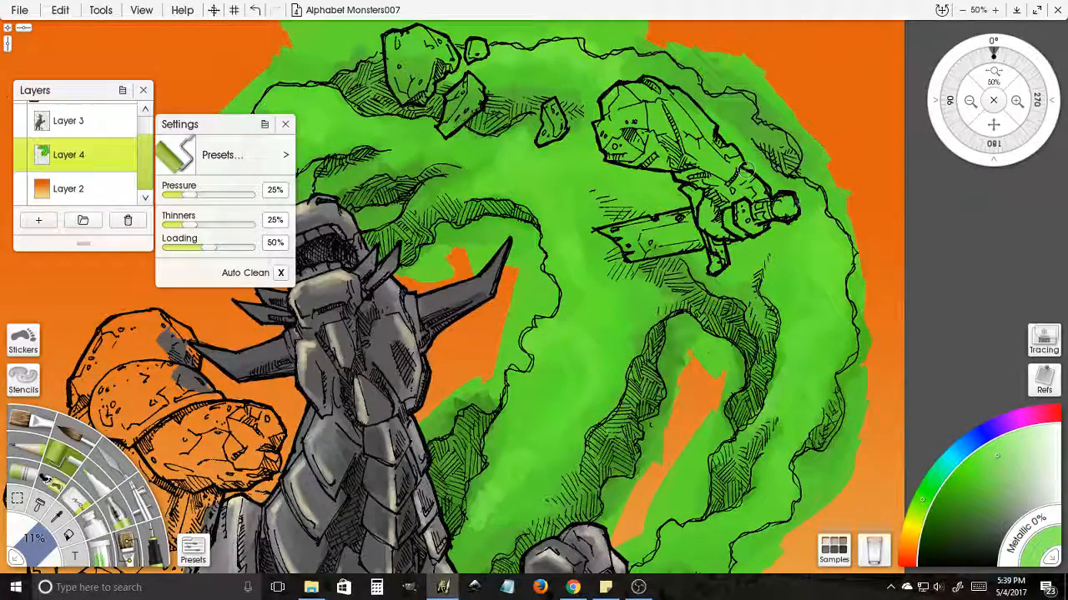
pyautogui.click(997, 452)
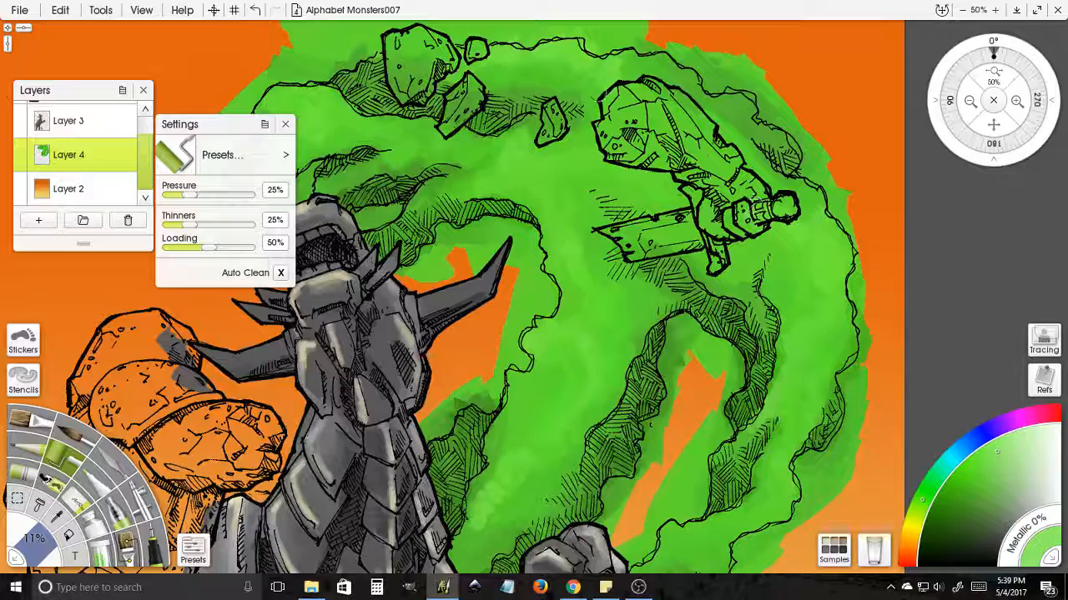
pyautogui.moveTo(396, 145); pyautogui.dragTo(586, 162)
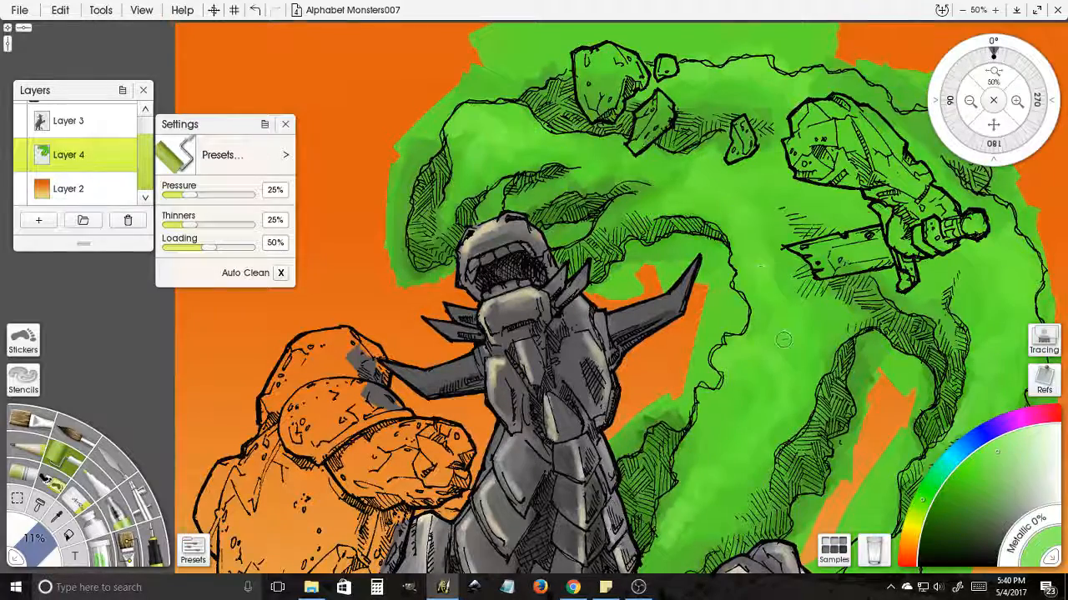
# - Pick a paler green and add brighter highlights along the middle of the central smoke column
pyautogui.moveTo(783, 340); pyautogui.dragTo(748, 264)
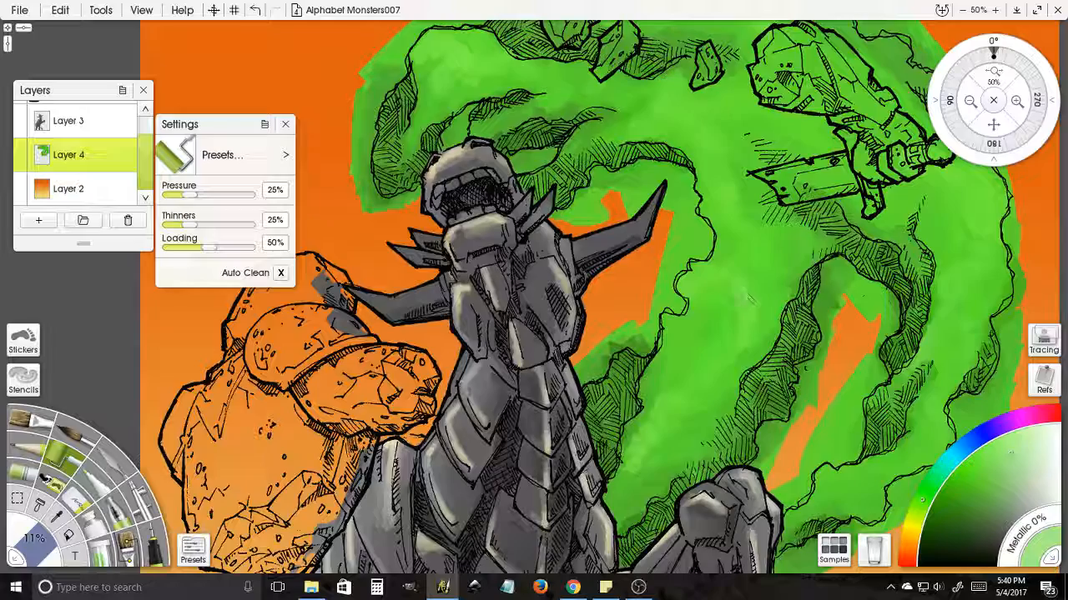
pyautogui.moveTo(751, 299)
pyautogui.mouseDown()
pyautogui.moveTo(736, 333)
pyautogui.moveTo(689, 384)
pyautogui.mouseUp()
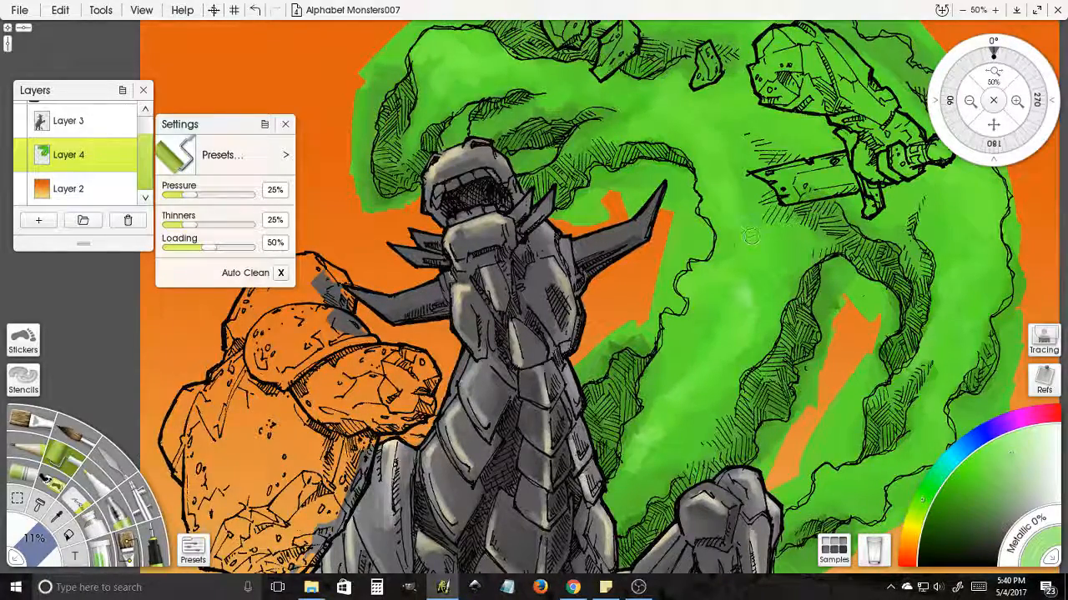
pyautogui.moveTo(699, 167); pyautogui.dragTo(639, 214)
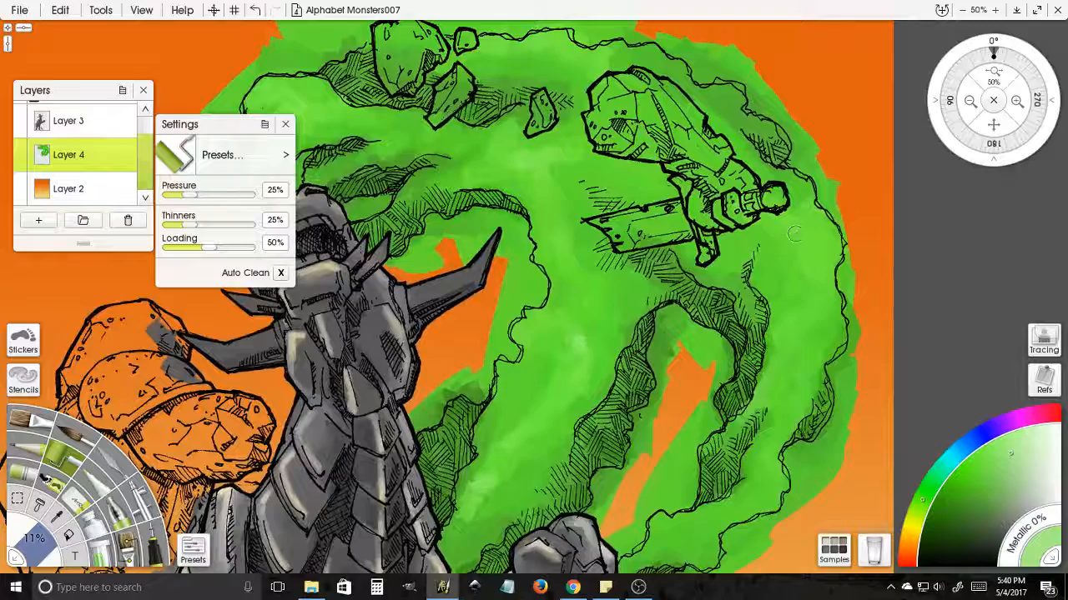
# - Add pale green highlights to the right smoke band below the sword hilt and along the top near the floating rocks
pyautogui.moveTo(793, 233)
pyautogui.mouseDown()
pyautogui.moveTo(822, 247)
pyautogui.moveTo(813, 285)
pyautogui.mouseUp()
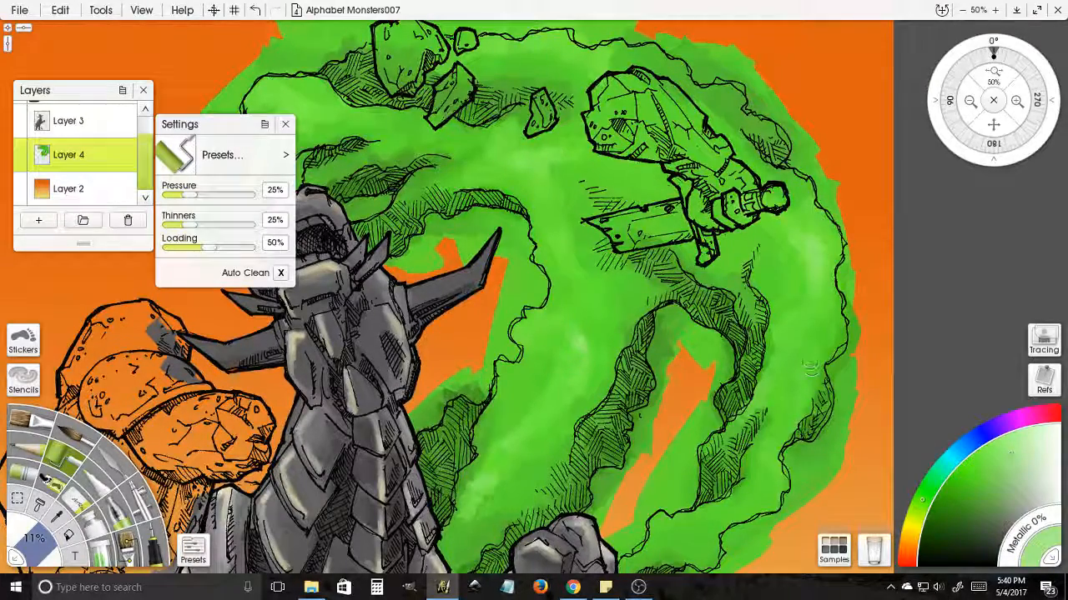
pyautogui.moveTo(807, 334); pyautogui.dragTo(791, 288)
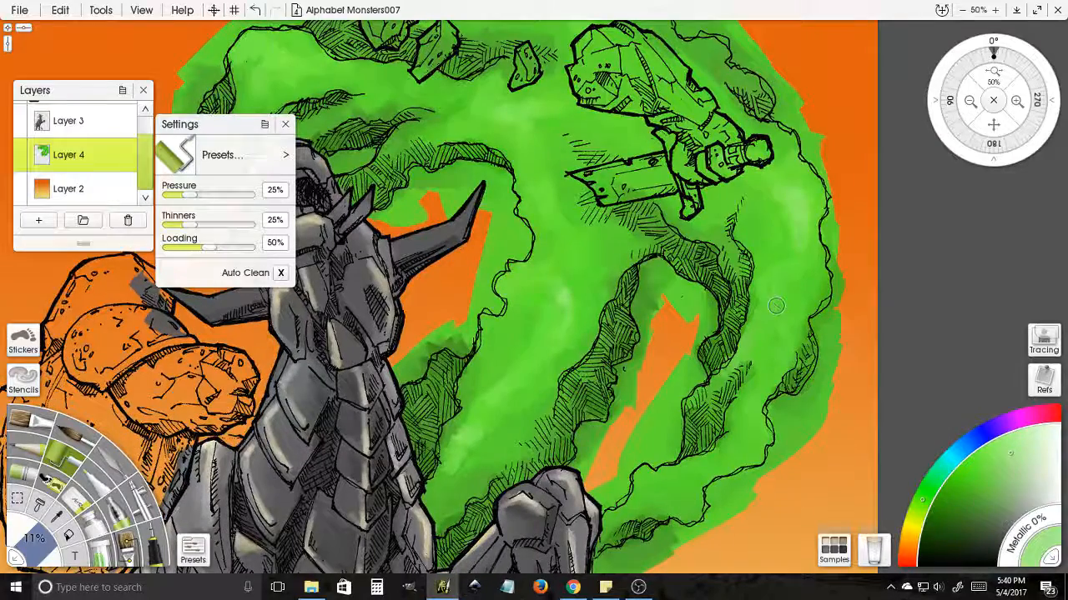
pyautogui.moveTo(680, 297); pyautogui.dragTo(817, 390)
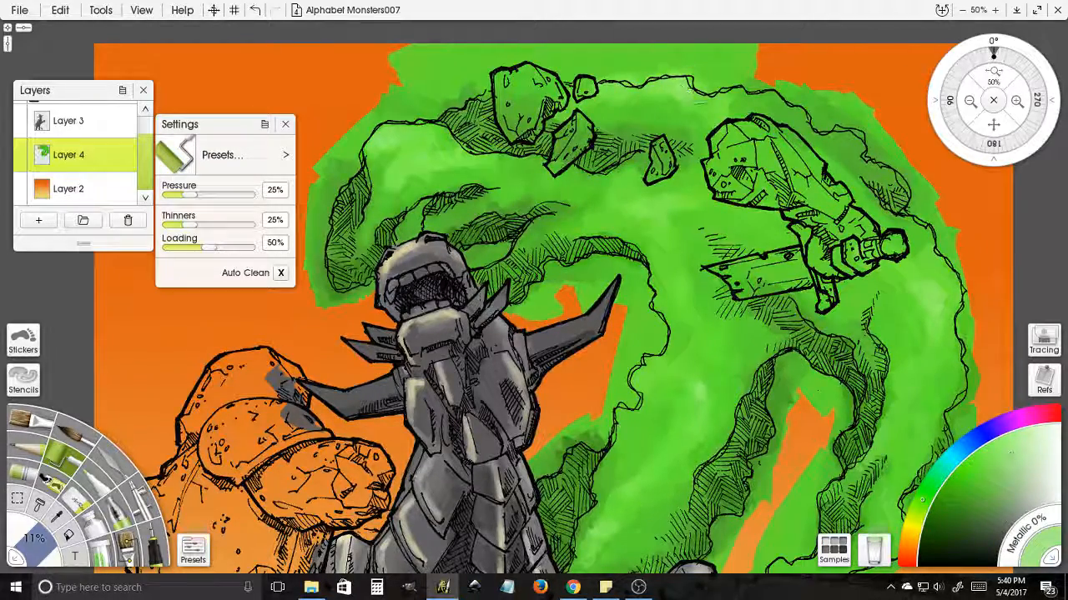
# - Extend the pale green highlights into the lower right smoke bands and refine those in the central column
pyautogui.moveTo(668, 334)
pyautogui.mouseDown()
pyautogui.moveTo(612, 297)
pyautogui.moveTo(583, 195)
pyautogui.mouseUp()
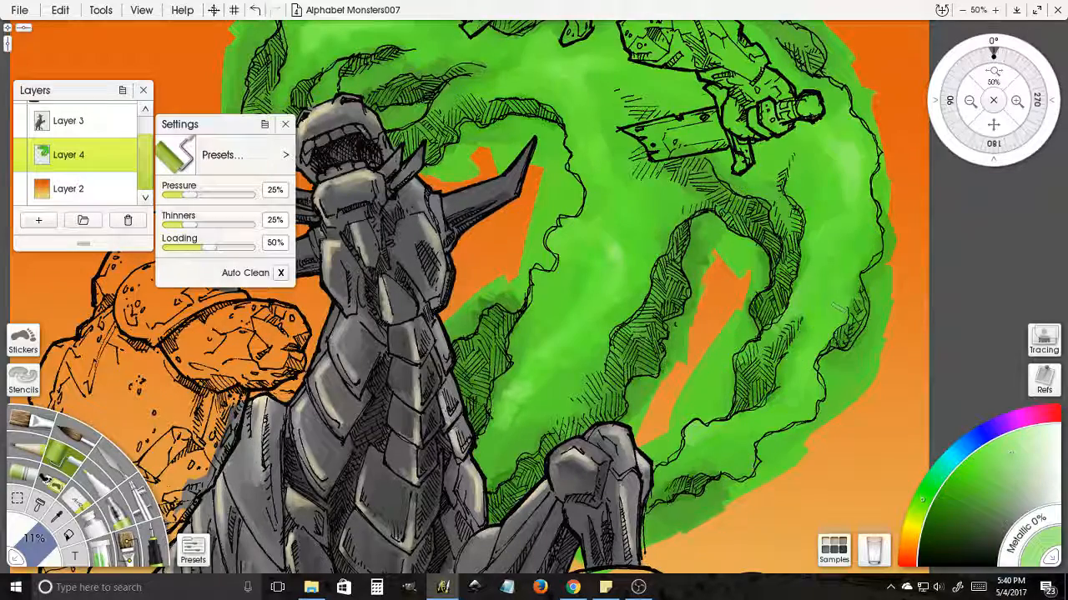
pyautogui.moveTo(617, 200); pyautogui.dragTo(691, 264)
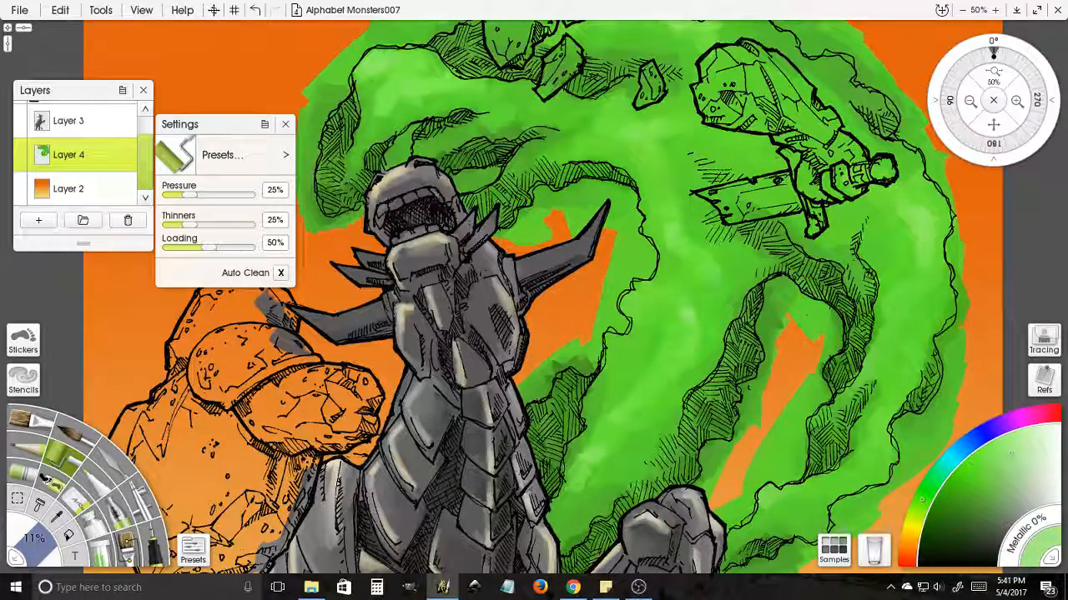
pyautogui.moveTo(721, 329); pyautogui.dragTo(710, 344)
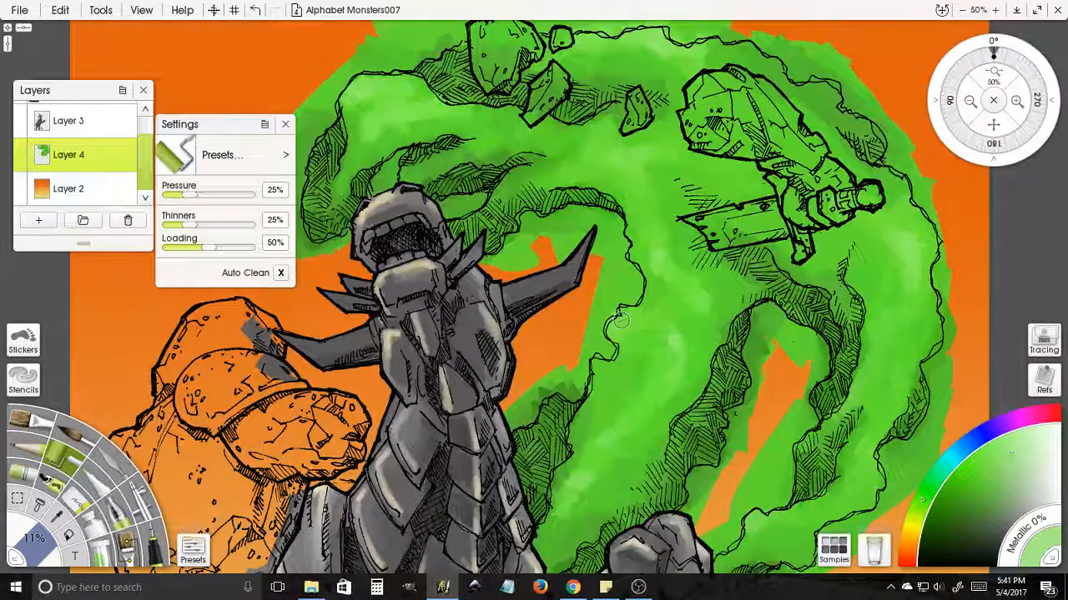
# - Add soft pale green highlights to the upper left smoke bands above and beside the monster's head
pyautogui.moveTo(617, 321); pyautogui.dragTo(617, 445)
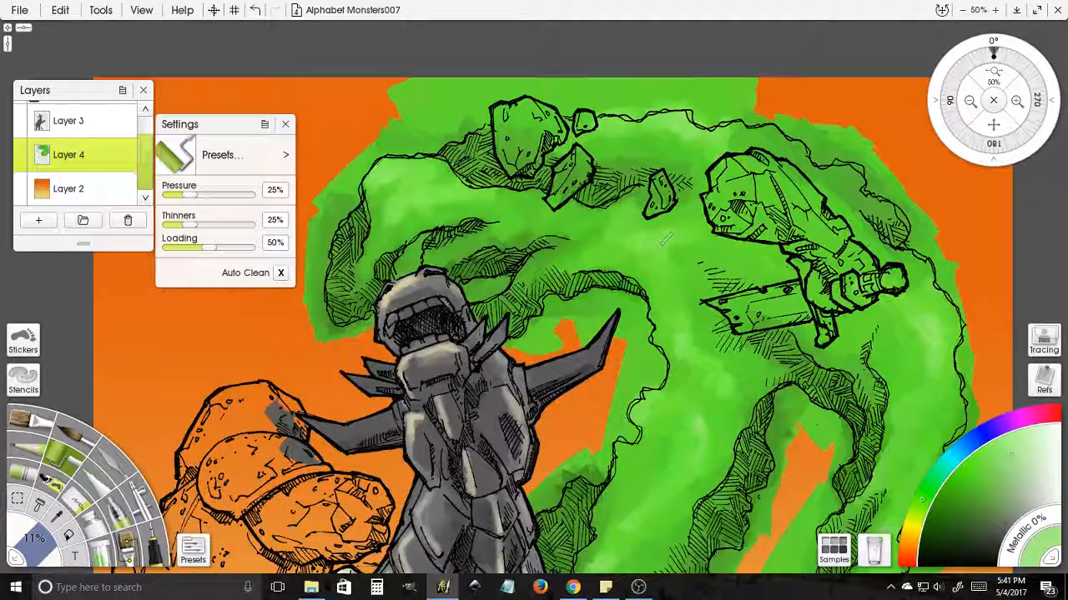
pyautogui.moveTo(719, 240); pyautogui.dragTo(789, 237)
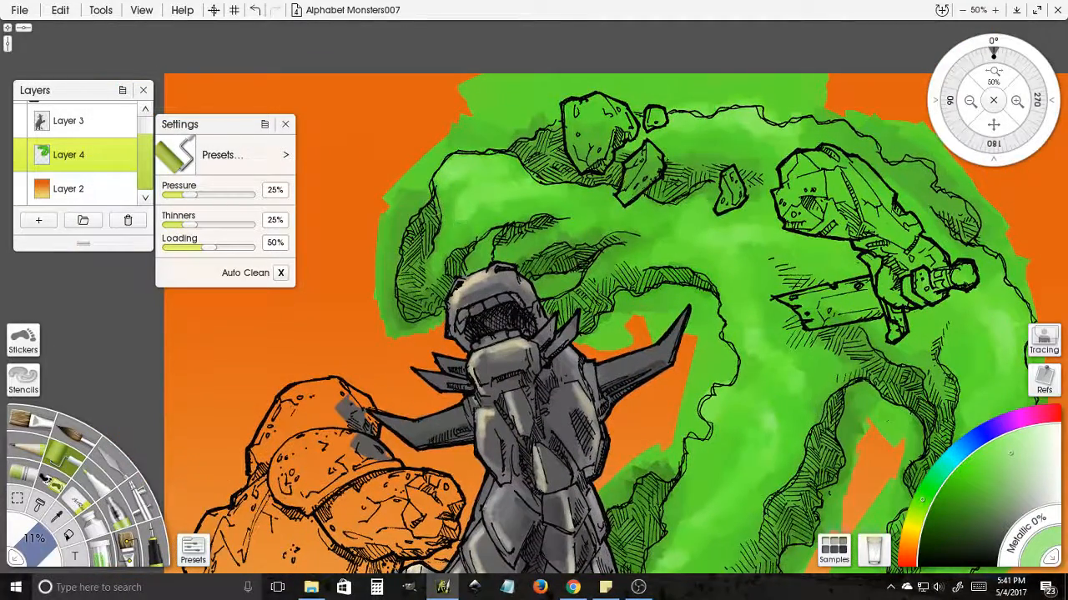
pyautogui.moveTo(461, 222)
pyautogui.mouseDown()
pyautogui.moveTo(589, 247)
pyautogui.moveTo(580, 235)
pyautogui.moveTo(611, 216)
pyautogui.mouseUp()
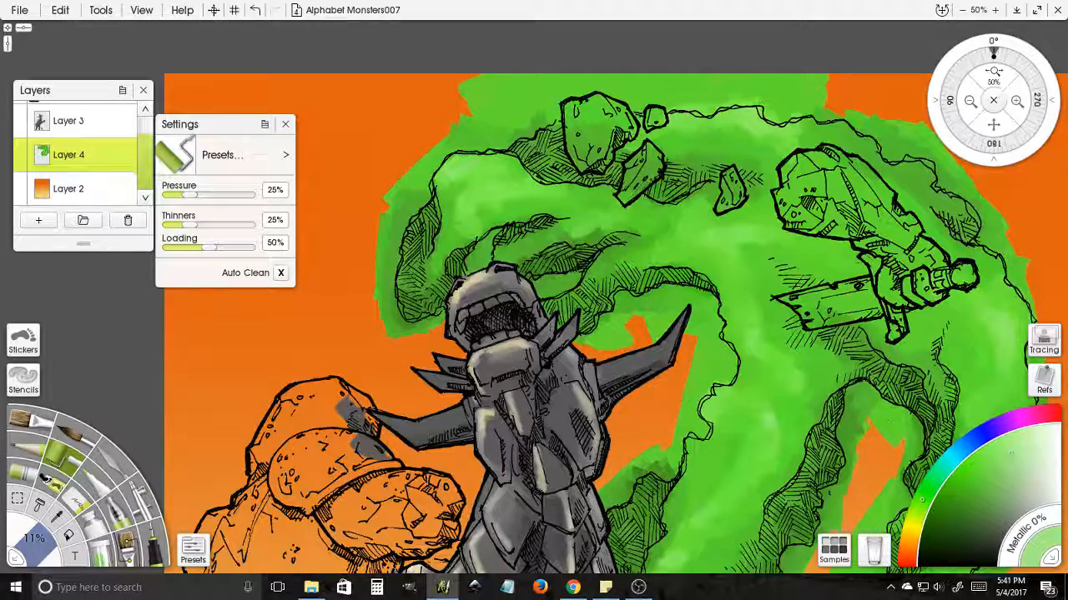
# - Refine the pale green highlights in the right smoke band and along the top edge near the floating rocks
pyautogui.moveTo(695, 427); pyautogui.dragTo(637, 225)
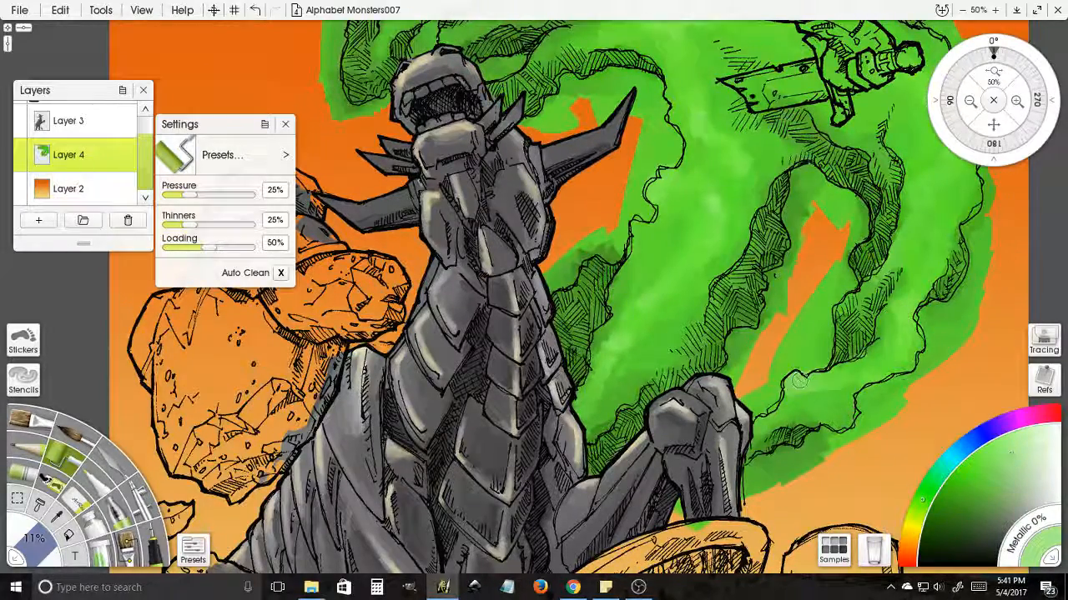
pyautogui.moveTo(894, 354); pyautogui.dragTo(766, 461)
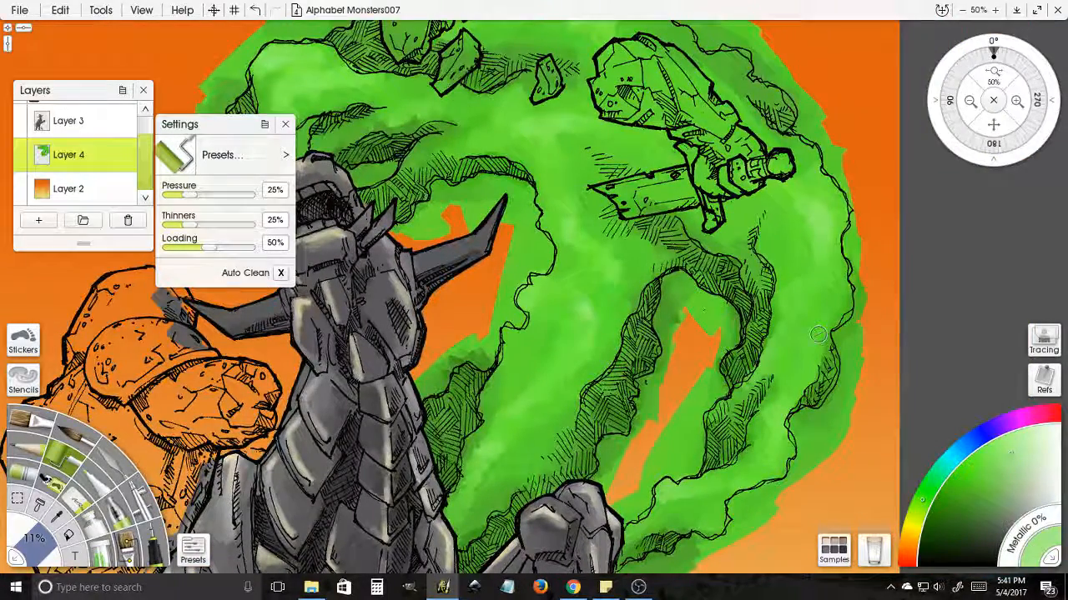
pyautogui.moveTo(784, 247); pyautogui.dragTo(766, 313)
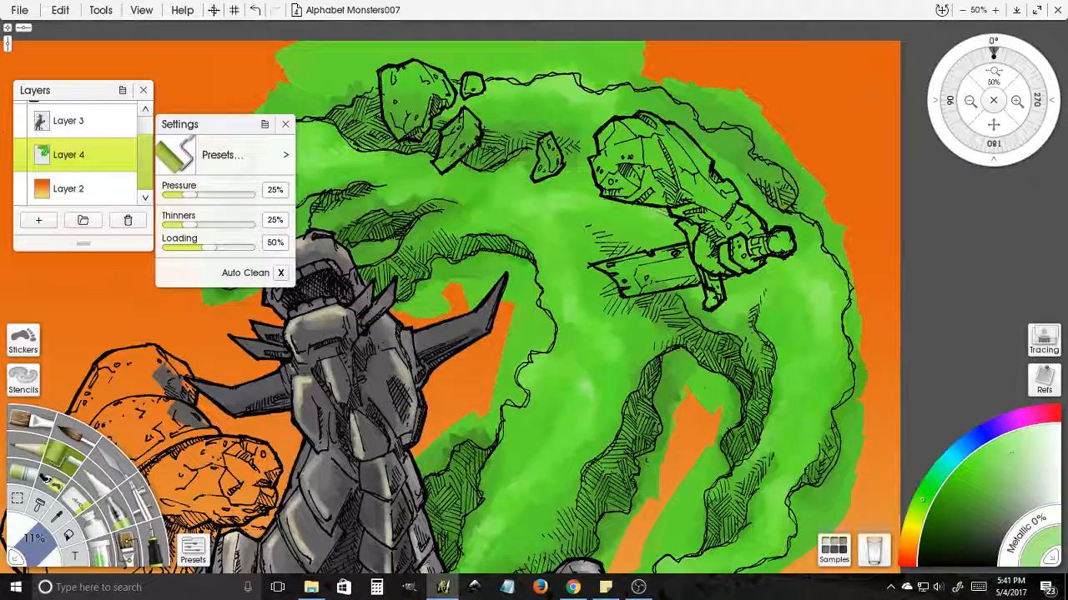
pyautogui.moveTo(758, 251); pyautogui.dragTo(736, 307)
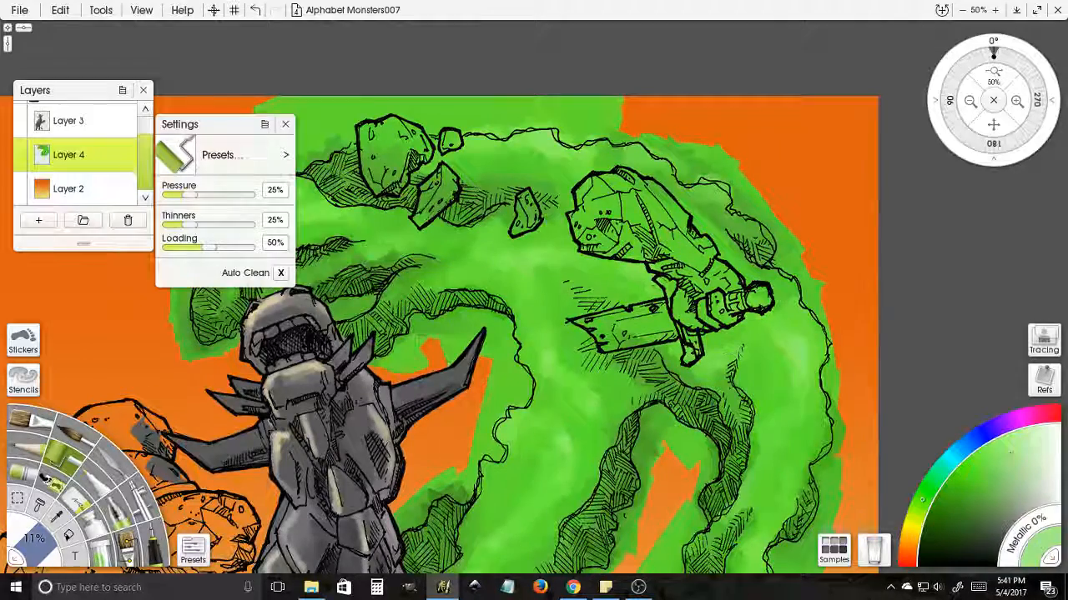
# - Examine the smoke from top to bottom and the whole drawing at 25% zoom to check the shading and overspill
pyautogui.moveTo(834, 341); pyautogui.dragTo(1037, 351)
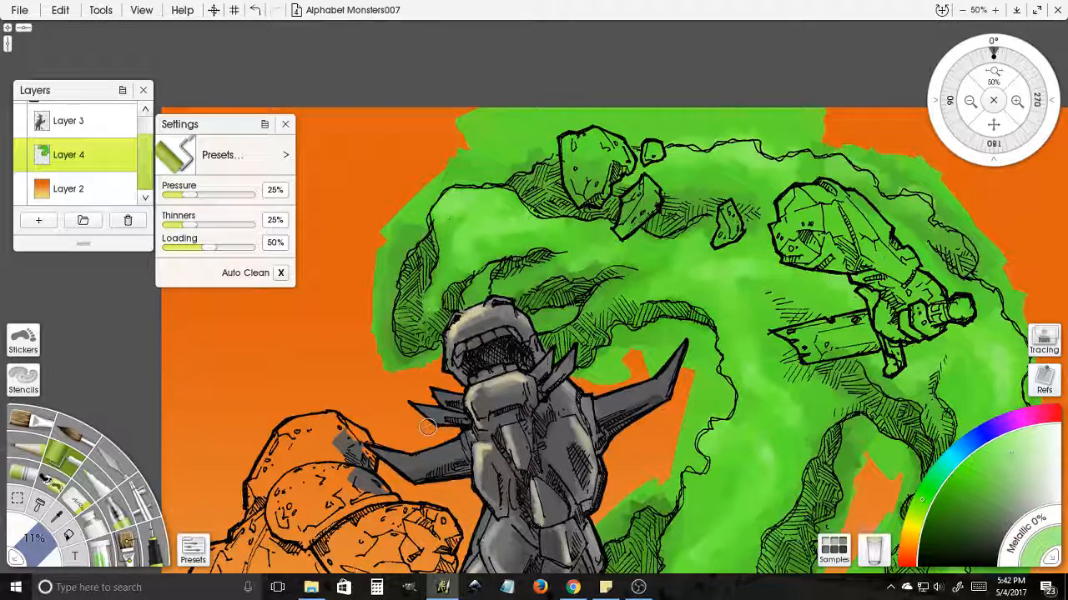
pyautogui.moveTo(659, 398); pyautogui.dragTo(621, 316)
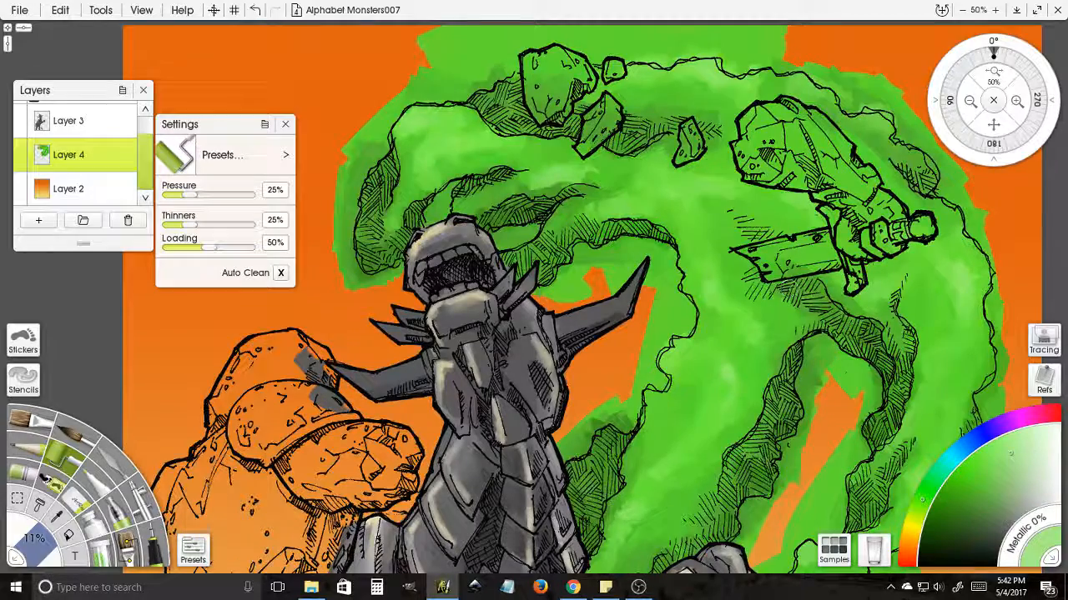
pyautogui.scroll(-5, 771, 380)
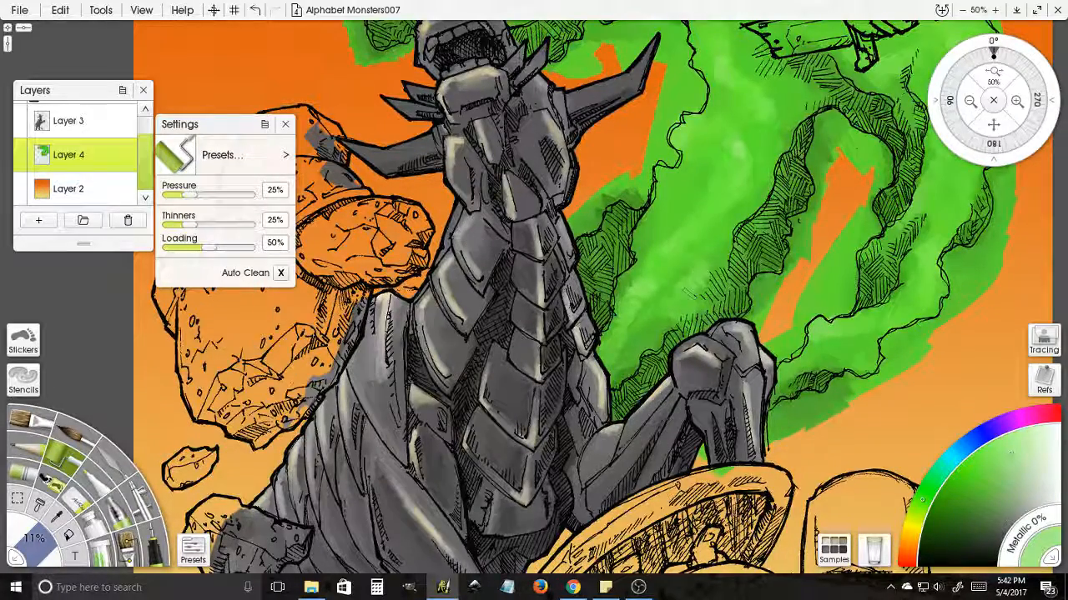
pyautogui.moveTo(732, 370); pyautogui.dragTo(723, 445)
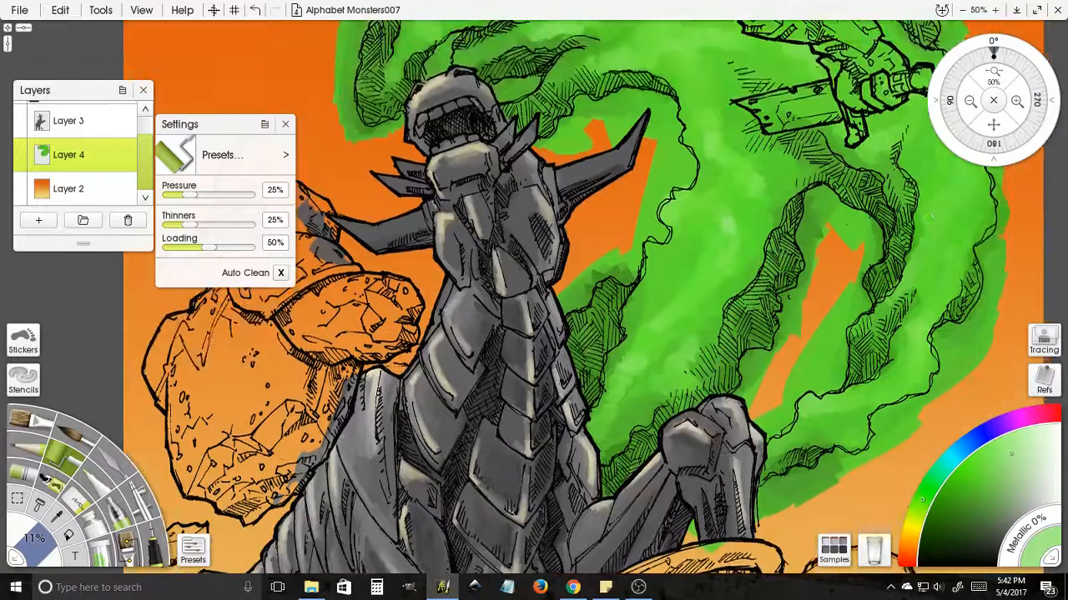
pyautogui.moveTo(667, 367); pyautogui.dragTo(624, 439)
pyautogui.rightClick(623, 439)
pyautogui.click(969, 103)
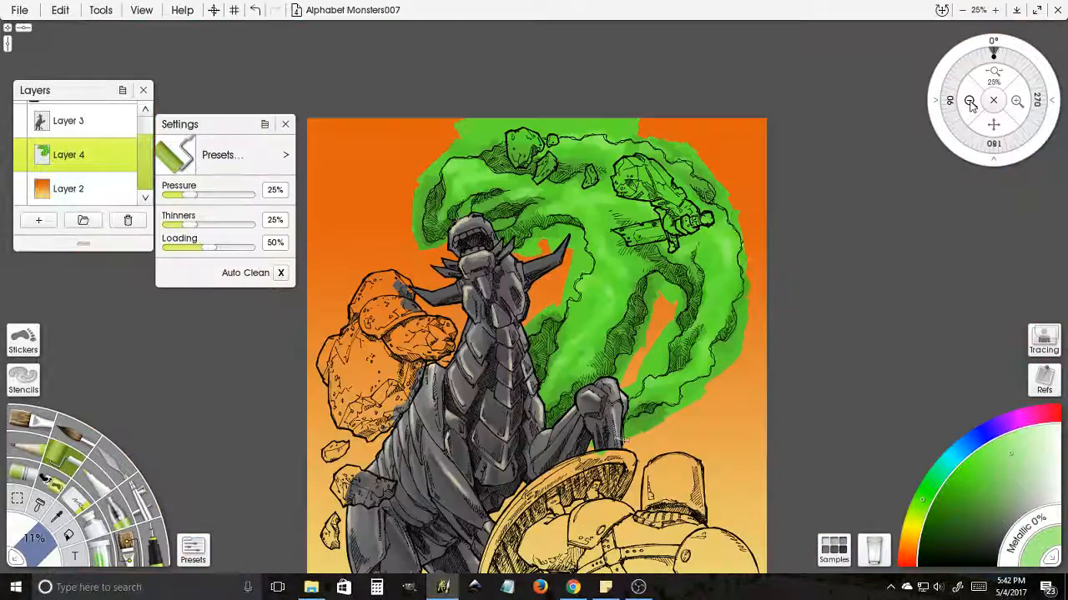
pyautogui.moveTo(700, 540); pyautogui.dragTo(689, 491)
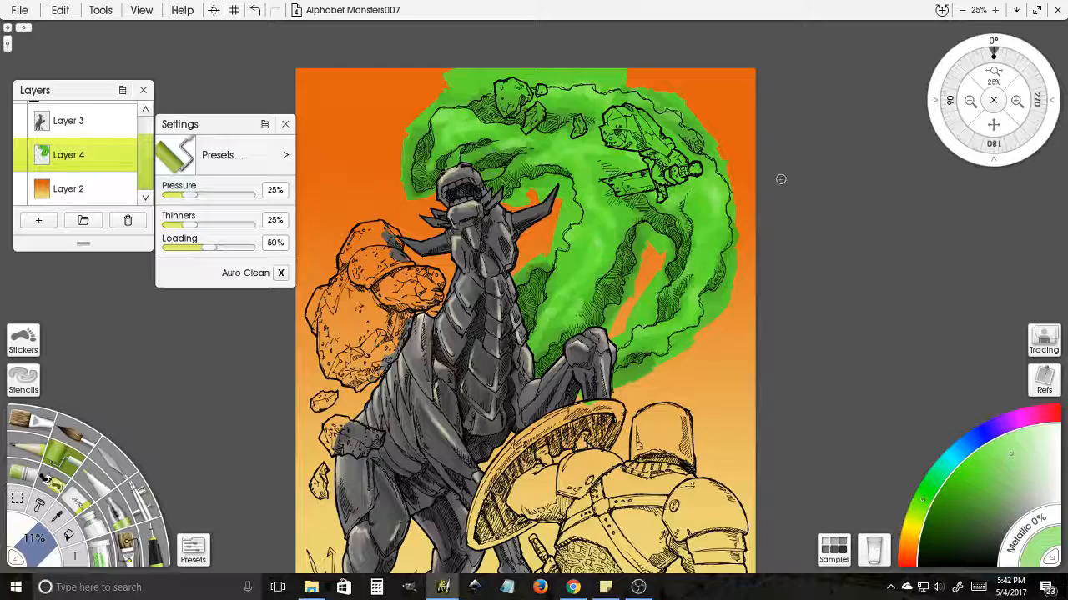
# - Erase the stray green at 75% zoom from the lower part of the gap between the central and right smoke columns, above the monster's fist
pyautogui.click(1017, 101)
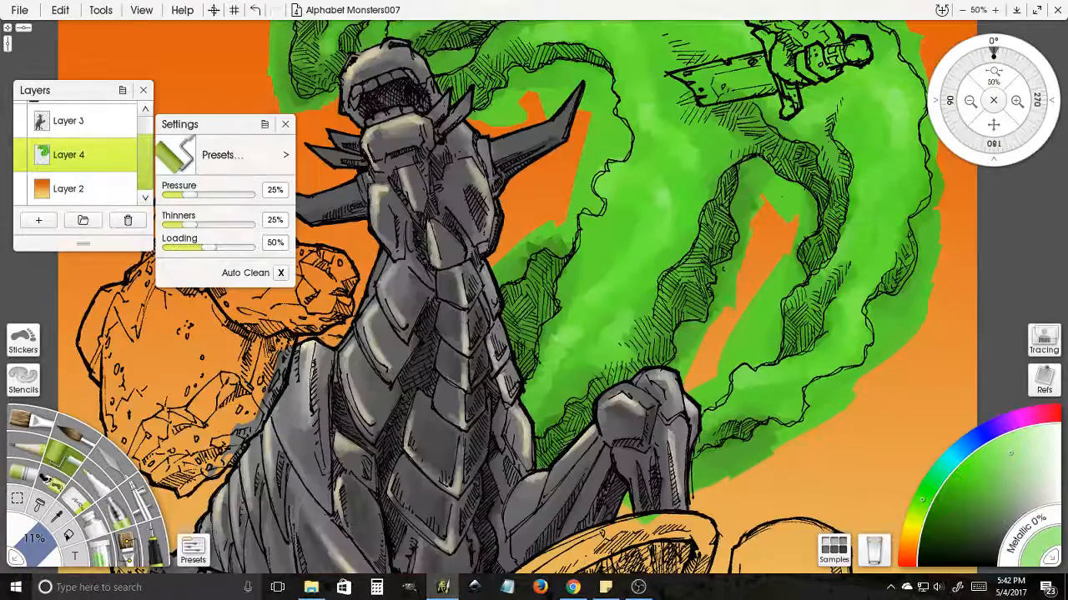
pyautogui.click(1017, 101)
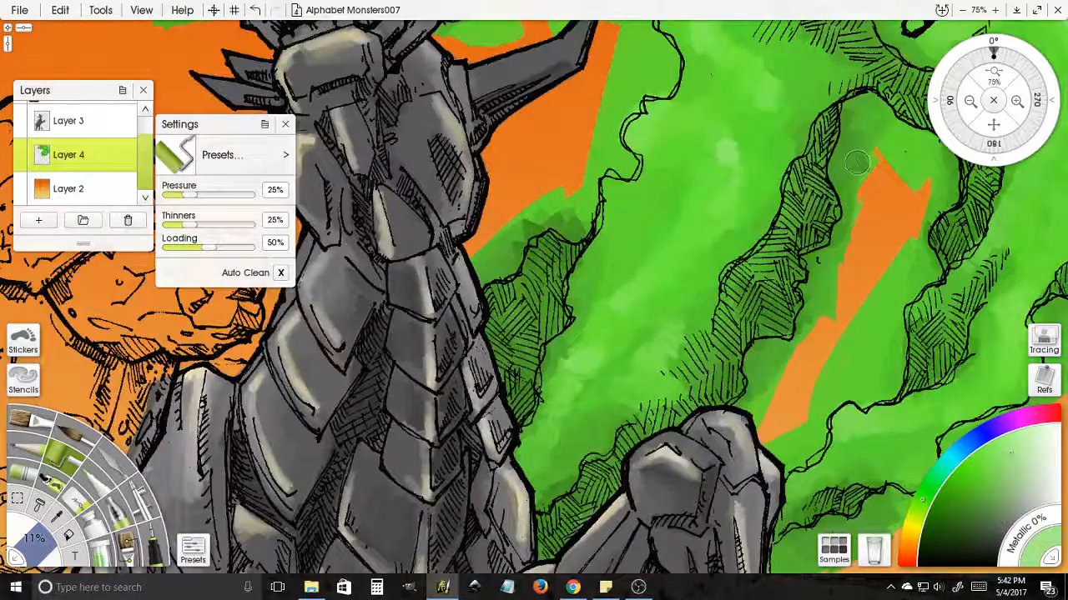
pyautogui.moveTo(860, 166); pyautogui.dragTo(708, 44)
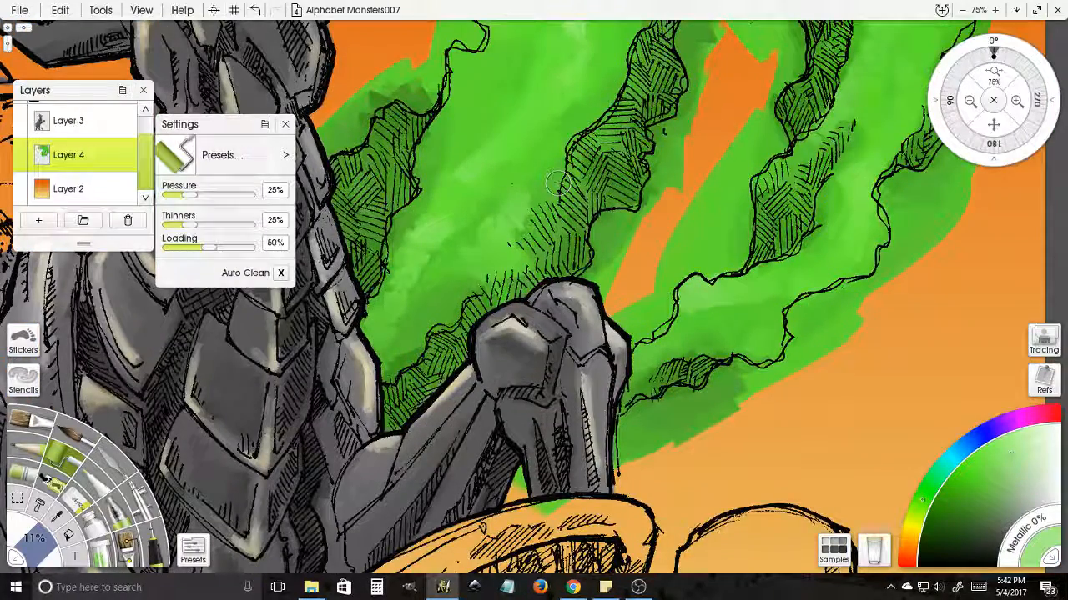
pyautogui.moveTo(643, 217)
pyautogui.mouseDown()
pyautogui.moveTo(602, 214)
pyautogui.moveTo(592, 234)
pyautogui.moveTo(602, 257)
pyautogui.moveTo(585, 279)
pyautogui.moveTo(604, 232)
pyautogui.moveTo(602, 292)
pyautogui.moveTo(578, 302)
pyautogui.moveTo(615, 307)
pyautogui.moveTo(656, 288)
pyautogui.moveTo(618, 340)
pyautogui.moveTo(639, 328)
pyautogui.moveTo(631, 344)
pyautogui.moveTo(667, 310)
pyautogui.moveTo(670, 254)
pyautogui.moveTo(681, 249)
pyautogui.moveTo(666, 268)
pyautogui.moveTo(610, 268)
pyautogui.mouseUp()
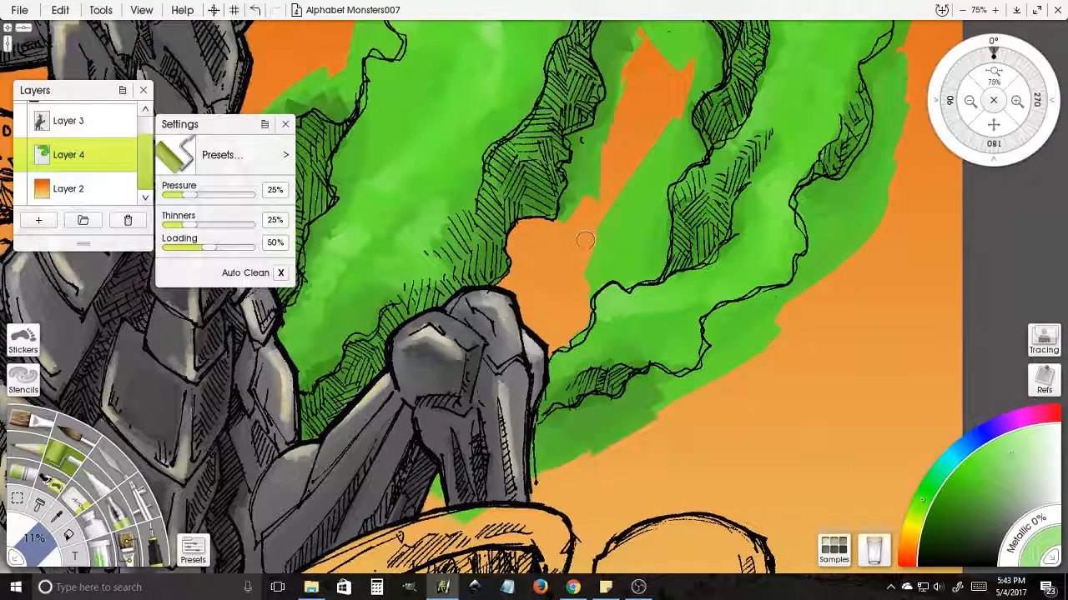
pyautogui.moveTo(627, 231)
pyautogui.mouseDown()
pyautogui.moveTo(596, 290)
pyautogui.moveTo(628, 275)
pyautogui.mouseUp()
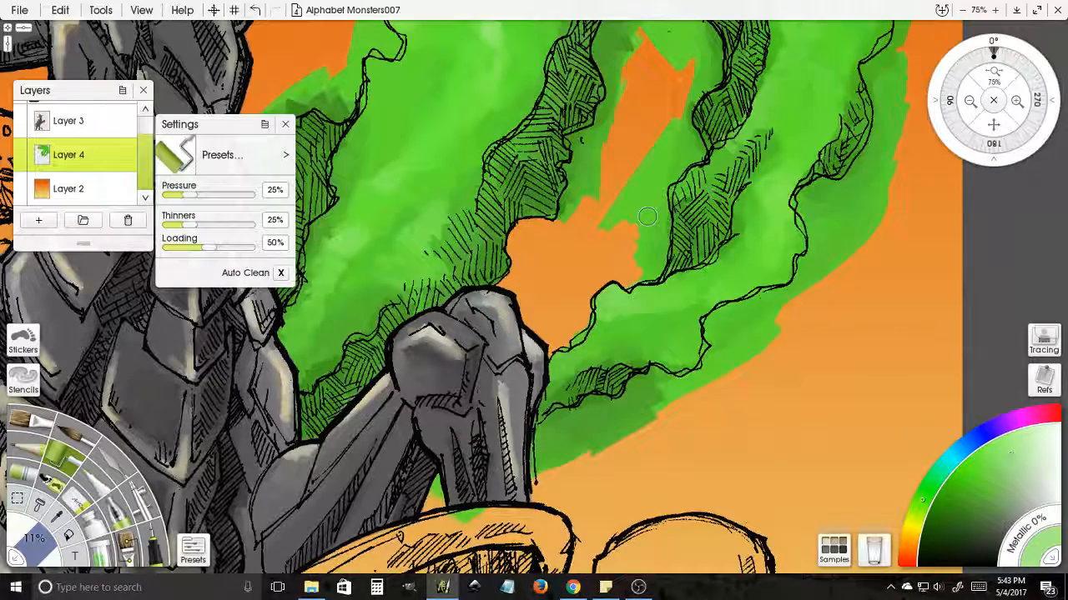
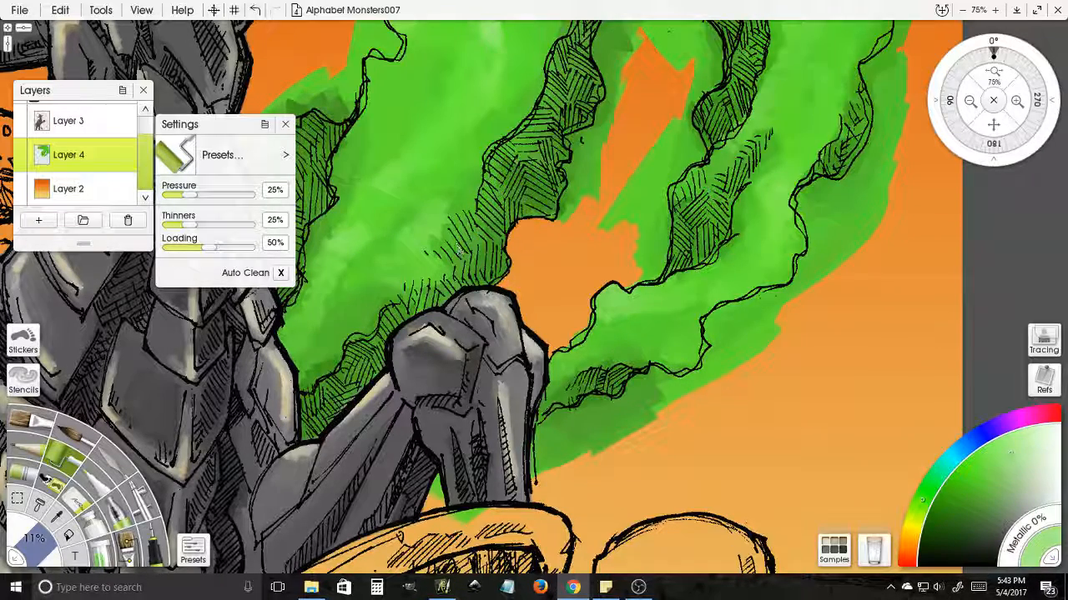
pyautogui.click(367, 231)
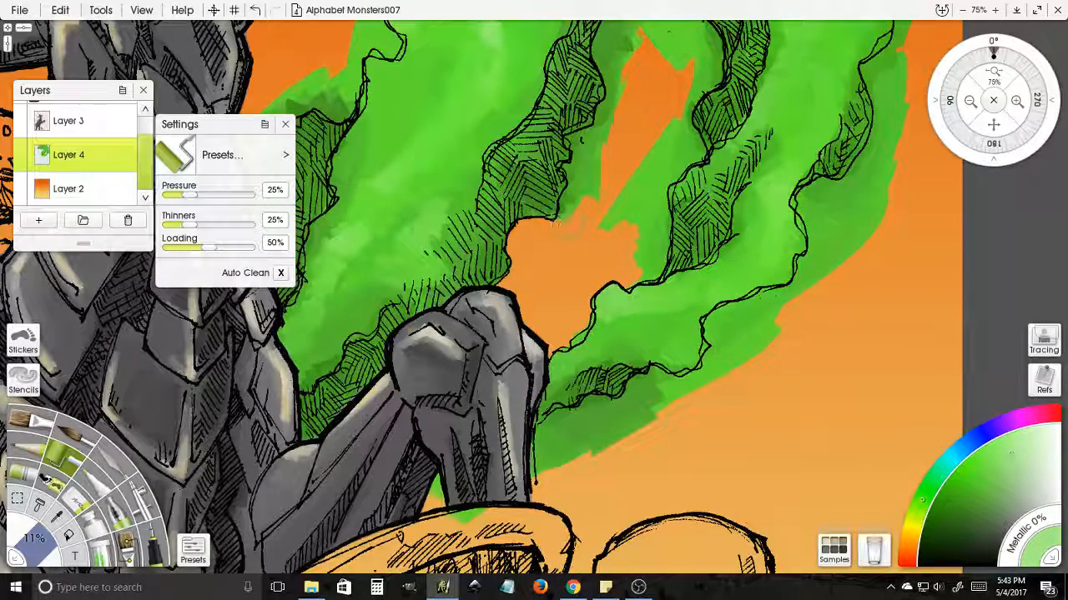
# - Erase the remaining green inside the gap between the smoke columns, up to the arch and along both inner outlines
pyautogui.moveTo(566, 206)
pyautogui.mouseDown()
pyautogui.moveTo(568, 194)
pyautogui.moveTo(566, 204)
pyautogui.moveTo(588, 205)
pyautogui.moveTo(576, 283)
pyautogui.moveTo(556, 246)
pyautogui.moveTo(594, 215)
pyautogui.moveTo(583, 215)
pyautogui.moveTo(624, 136)
pyautogui.moveTo(619, 150)
pyautogui.moveTo(618, 138)
pyautogui.moveTo(586, 125)
pyautogui.moveTo(612, 170)
pyautogui.moveTo(621, 135)
pyautogui.moveTo(624, 163)
pyautogui.mouseUp()
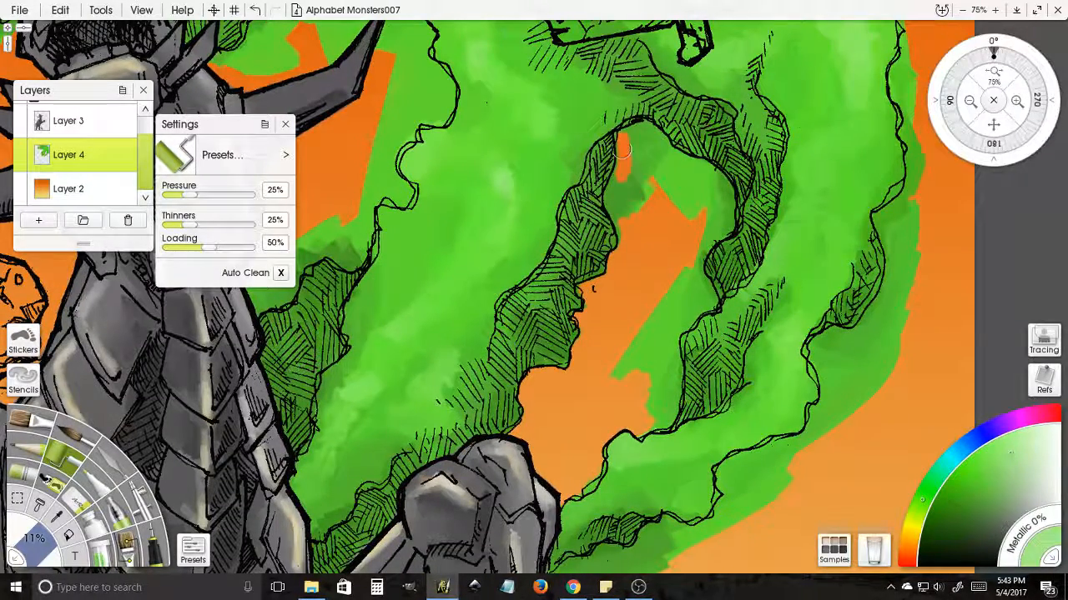
pyautogui.moveTo(621, 150)
pyautogui.mouseDown()
pyautogui.moveTo(612, 199)
pyautogui.moveTo(628, 242)
pyautogui.moveTo(639, 154)
pyautogui.moveTo(628, 135)
pyautogui.moveTo(662, 139)
pyautogui.moveTo(639, 146)
pyautogui.moveTo(640, 194)
pyautogui.moveTo(667, 152)
pyautogui.moveTo(708, 172)
pyautogui.moveTo(727, 220)
pyautogui.moveTo(700, 152)
pyautogui.moveTo(724, 177)
pyautogui.mouseUp()
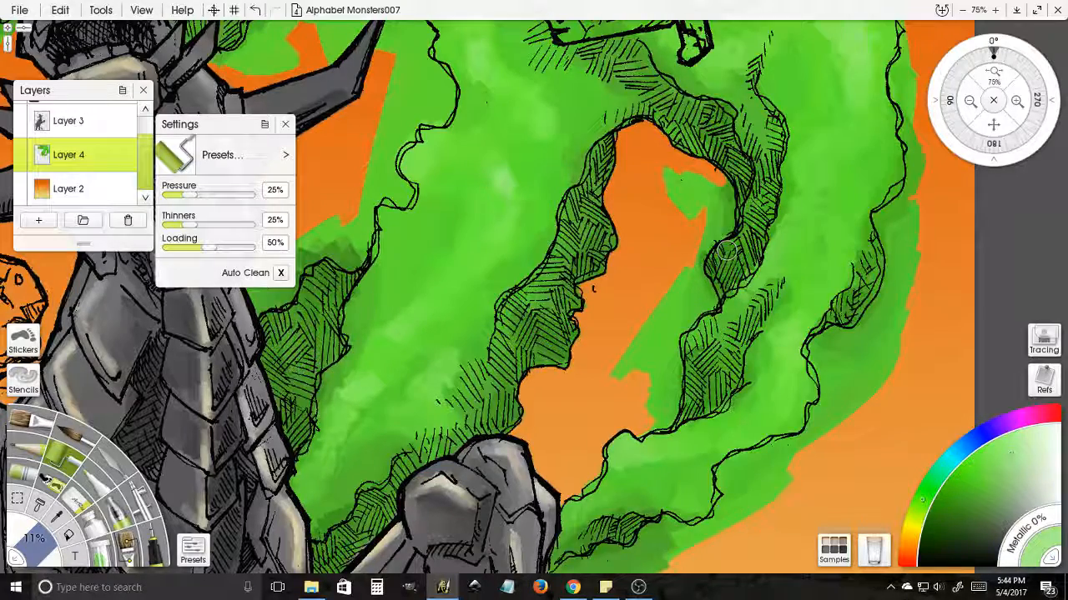
pyautogui.moveTo(722, 197); pyautogui.dragTo(724, 193)
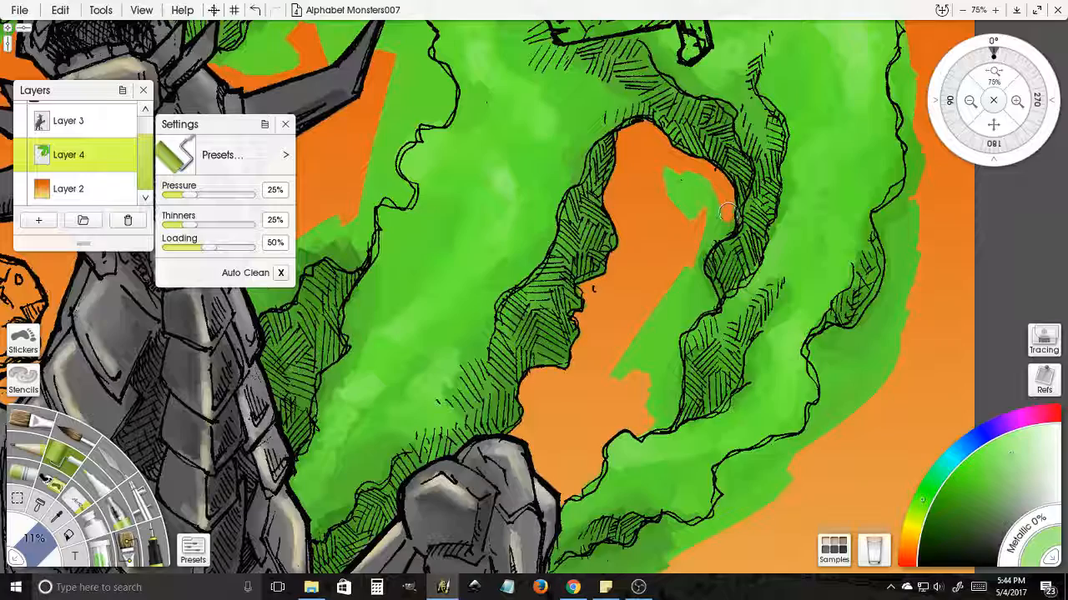
pyautogui.moveTo(725, 219)
pyautogui.mouseDown()
pyautogui.moveTo(719, 242)
pyautogui.moveTo(697, 247)
pyautogui.moveTo(717, 237)
pyautogui.moveTo(694, 261)
pyautogui.moveTo(717, 277)
pyautogui.moveTo(683, 330)
pyautogui.moveTo(664, 215)
pyautogui.moveTo(661, 284)
pyautogui.moveTo(616, 327)
pyautogui.moveTo(648, 291)
pyautogui.moveTo(618, 240)
pyautogui.moveTo(655, 182)
pyautogui.mouseUp()
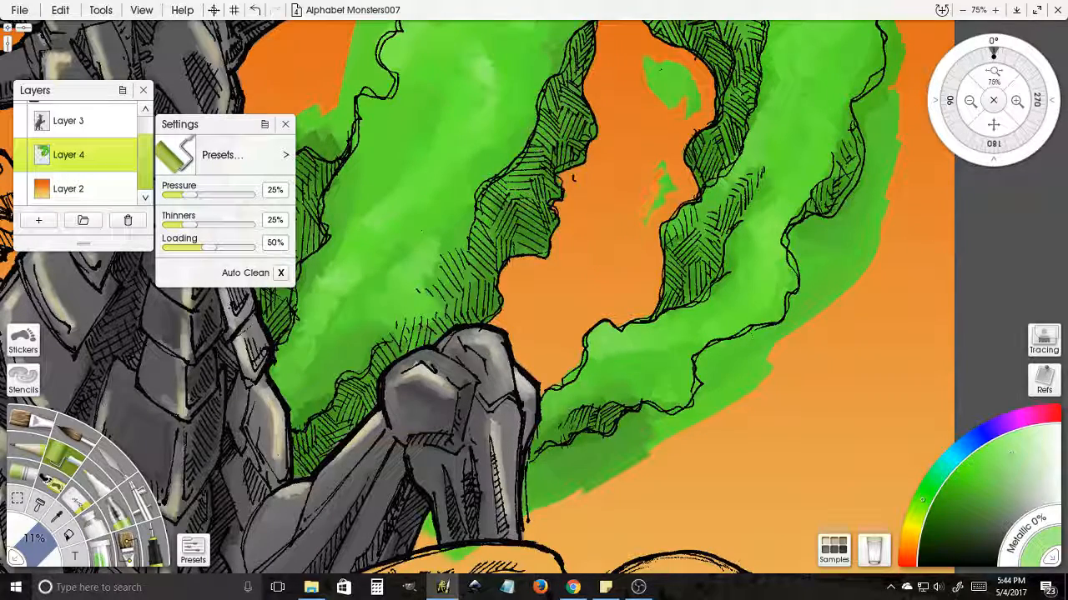
pyautogui.moveTo(650, 221)
pyautogui.mouseDown()
pyautogui.moveTo(674, 174)
pyautogui.moveTo(670, 183)
pyautogui.mouseUp()
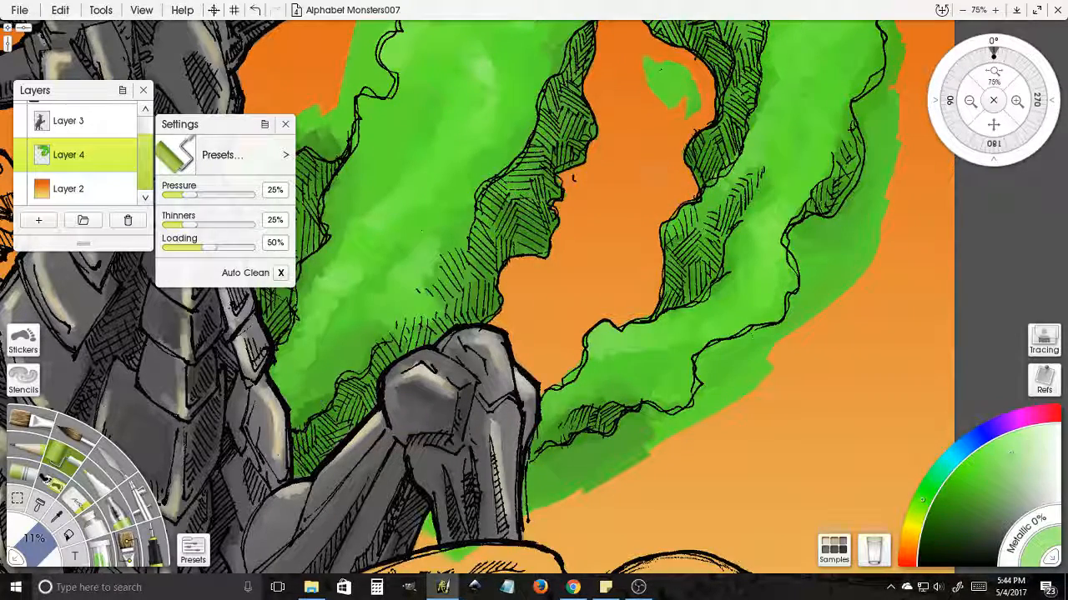
pyautogui.moveTo(676, 100)
pyautogui.mouseDown()
pyautogui.moveTo(650, 66)
pyautogui.moveTo(659, 96)
pyautogui.moveTo(684, 107)
pyautogui.moveTo(677, 75)
pyautogui.moveTo(687, 107)
pyautogui.mouseUp()
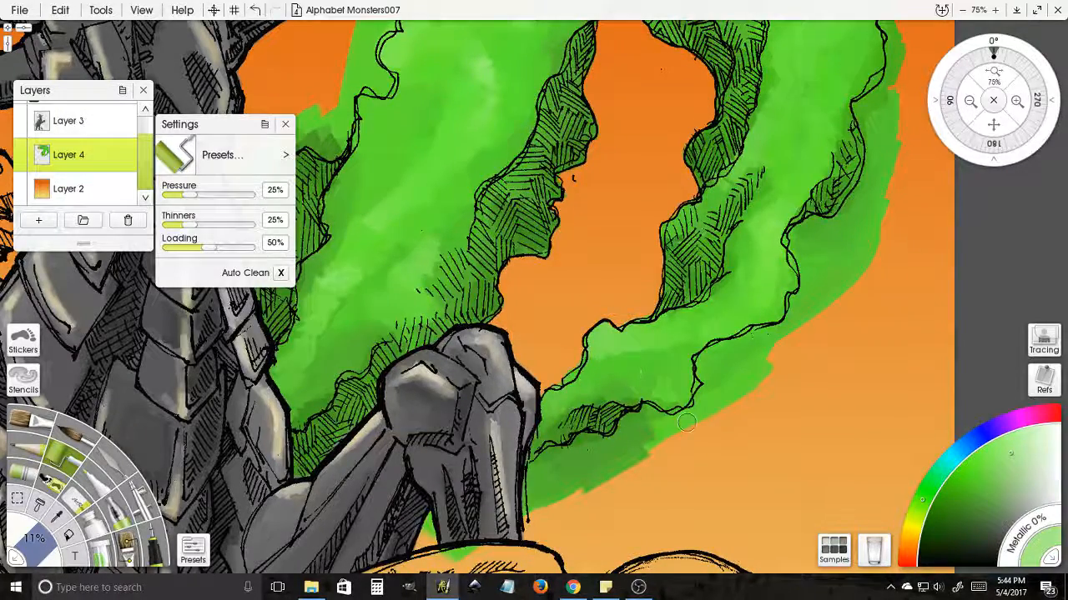
# - Erase the green overspill from the shield rim and the small opening beside the monster's forearm
pyautogui.moveTo(687, 424); pyautogui.dragTo(751, 330)
pyautogui.moveTo(657, 397); pyautogui.dragTo(703, 335)
pyautogui.moveTo(548, 372); pyautogui.dragTo(530, 353)
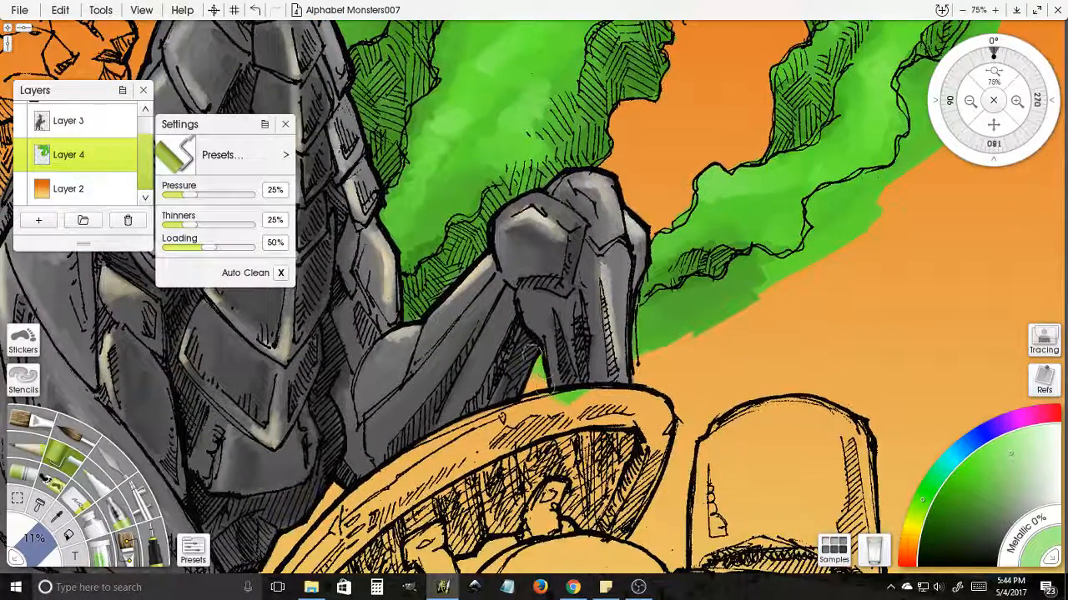
pyautogui.moveTo(551, 389); pyautogui.dragTo(579, 394)
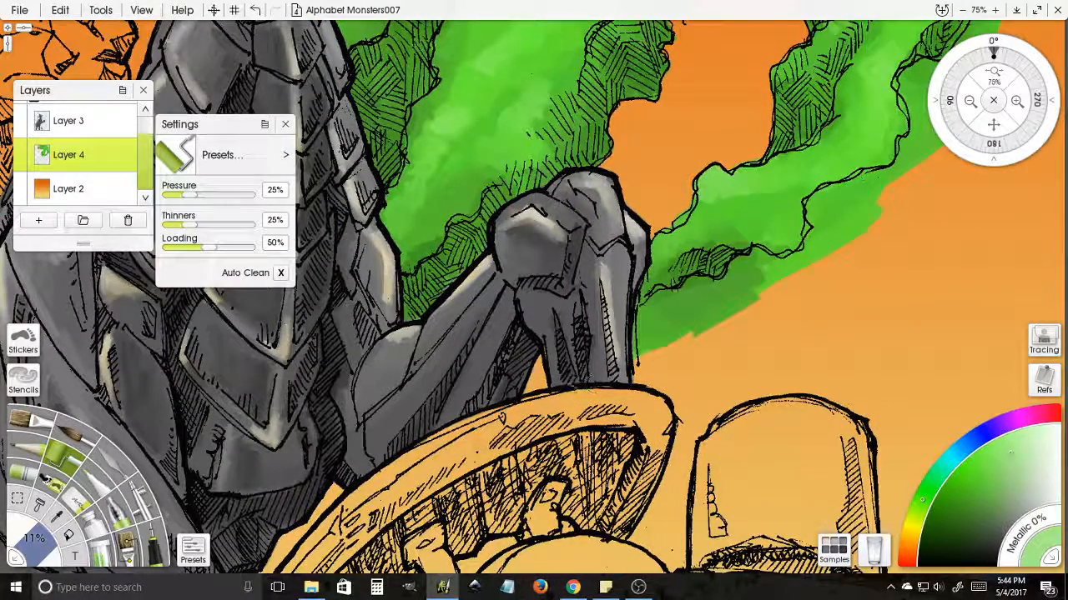
# - Erase the green spilling outside the lower edge of the lower right smoke band
pyautogui.moveTo(643, 314)
pyautogui.mouseDown()
pyautogui.moveTo(687, 296)
pyautogui.moveTo(692, 275)
pyautogui.moveTo(715, 288)
pyautogui.moveTo(736, 268)
pyautogui.moveTo(725, 269)
pyautogui.moveTo(779, 265)
pyautogui.moveTo(760, 290)
pyautogui.mouseUp()
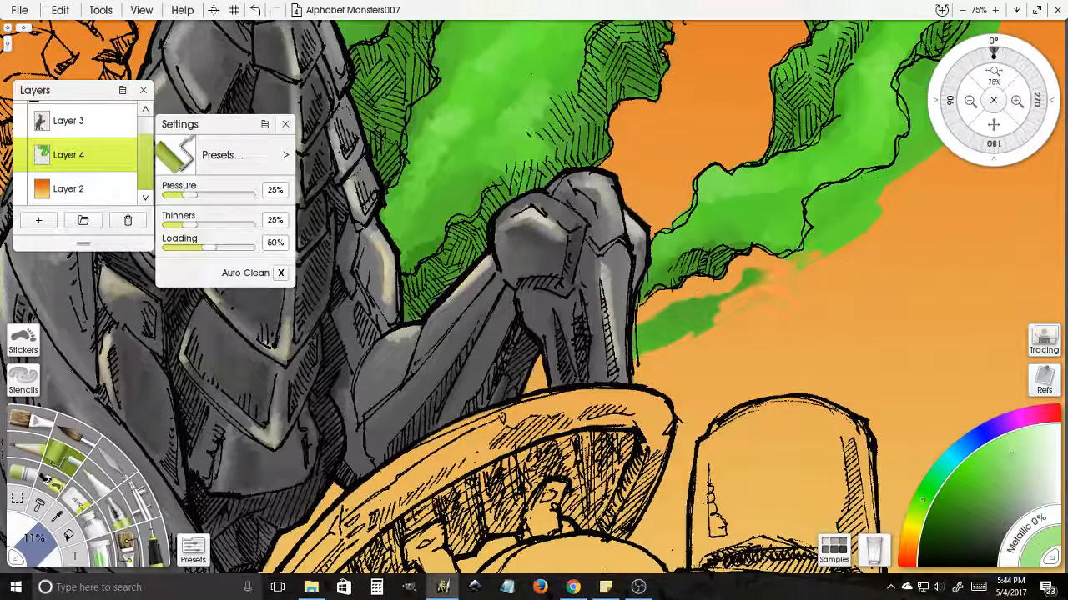
pyautogui.moveTo(803, 249)
pyautogui.mouseDown()
pyautogui.moveTo(880, 210)
pyautogui.moveTo(733, 305)
pyautogui.moveTo(738, 285)
pyautogui.moveTo(768, 270)
pyautogui.moveTo(825, 204)
pyautogui.moveTo(795, 276)
pyautogui.moveTo(759, 271)
pyautogui.moveTo(768, 278)
pyautogui.moveTo(825, 242)
pyautogui.moveTo(839, 209)
pyautogui.moveTo(823, 176)
pyautogui.moveTo(858, 156)
pyautogui.mouseUp()
pyautogui.moveTo(746, 191)
pyautogui.mouseDown()
pyautogui.moveTo(622, 283)
pyautogui.moveTo(544, 324)
pyautogui.mouseUp()
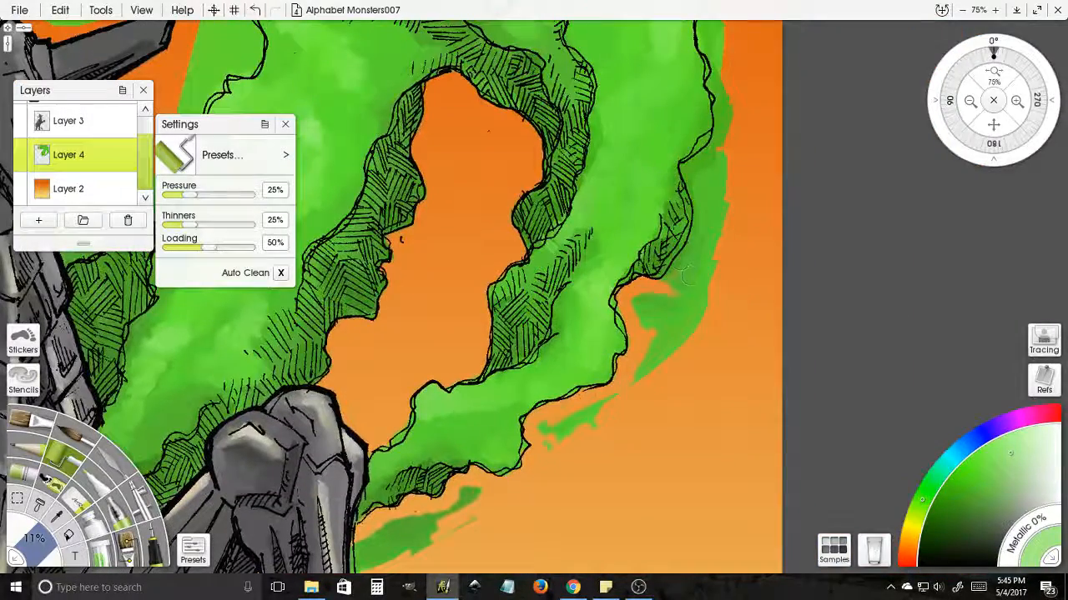
# - Erase the excess green outside the right smoke outline, working up to the level of the sword hilt
pyautogui.moveTo(677, 260)
pyautogui.mouseDown()
pyautogui.moveTo(665, 282)
pyautogui.moveTo(698, 244)
pyautogui.moveTo(694, 216)
pyautogui.moveTo(688, 227)
pyautogui.moveTo(701, 223)
pyautogui.moveTo(677, 165)
pyautogui.moveTo(719, 141)
pyautogui.moveTo(678, 288)
pyautogui.moveTo(654, 207)
pyautogui.moveTo(669, 155)
pyautogui.moveTo(660, 195)
pyautogui.moveTo(679, 219)
pyautogui.mouseUp()
pyautogui.moveTo(708, 73); pyautogui.dragTo(718, 226)
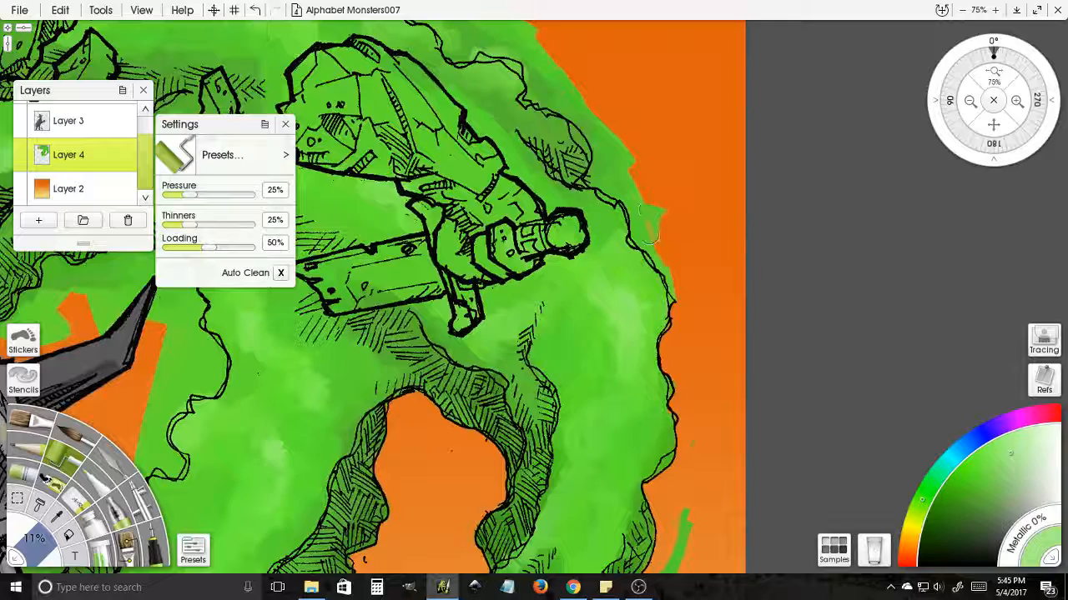
pyautogui.moveTo(647, 232)
pyautogui.mouseDown()
pyautogui.moveTo(665, 293)
pyautogui.moveTo(648, 244)
pyautogui.moveTo(636, 250)
pyautogui.moveTo(643, 200)
pyautogui.moveTo(628, 219)
pyautogui.moveTo(652, 222)
pyautogui.moveTo(666, 210)
pyautogui.mouseUp()
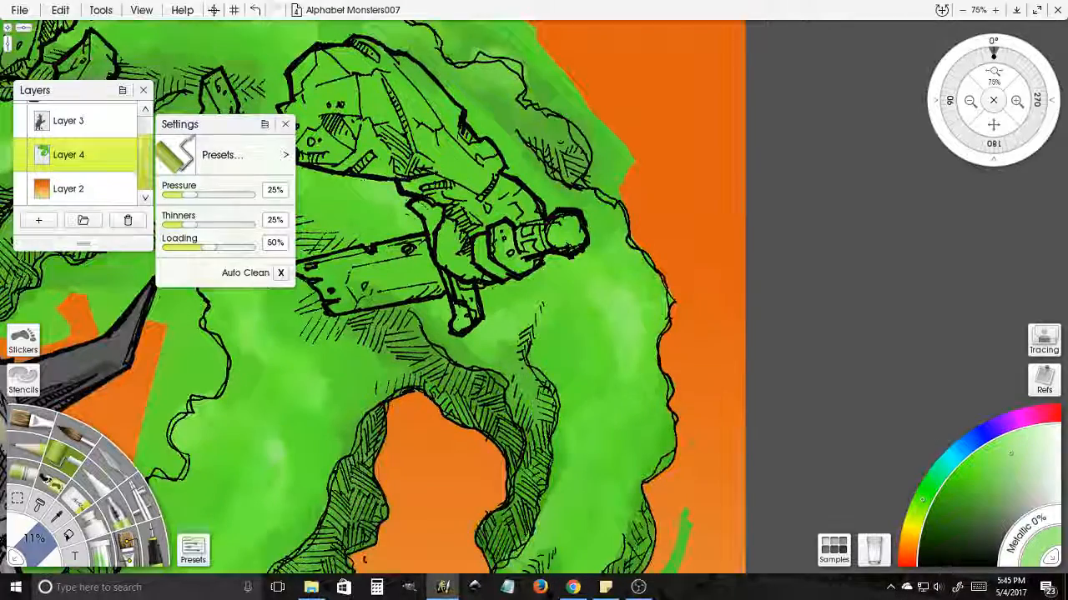
# - Erase the green overspill outside the upper right smoke outline, from the sword hilt up to above the axe-shaped rock
pyautogui.moveTo(613, 180)
pyautogui.mouseDown()
pyautogui.moveTo(649, 296)
pyautogui.moveTo(629, 295)
pyautogui.moveTo(650, 314)
pyautogui.moveTo(655, 271)
pyautogui.moveTo(642, 283)
pyautogui.moveTo(609, 234)
pyautogui.moveTo(642, 242)
pyautogui.moveTo(655, 269)
pyautogui.mouseUp()
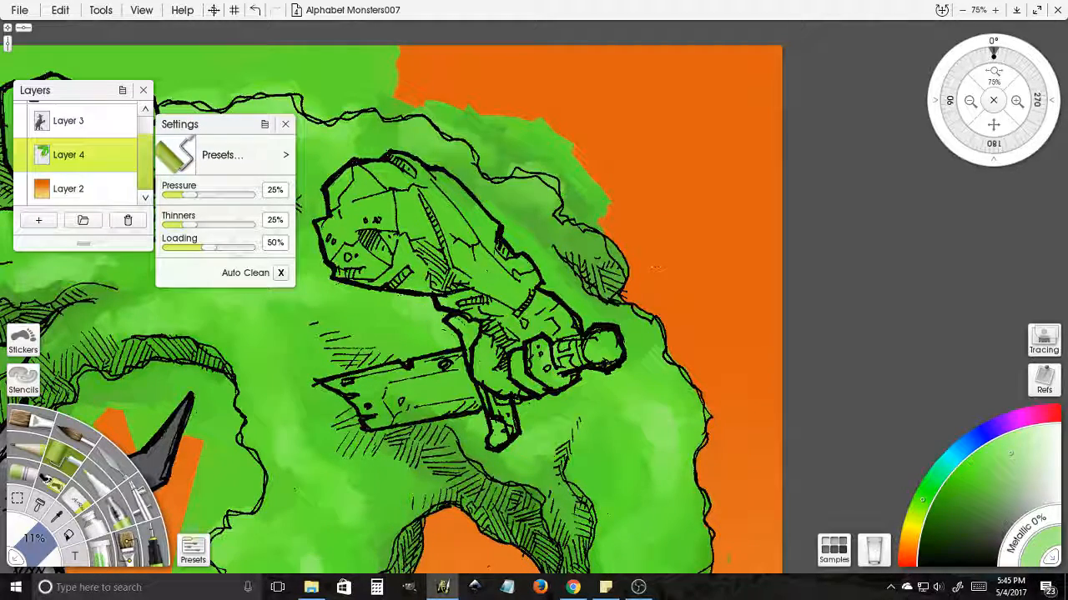
pyautogui.moveTo(627, 214)
pyautogui.mouseDown()
pyautogui.moveTo(658, 235)
pyautogui.moveTo(599, 232)
pyautogui.moveTo(624, 247)
pyautogui.moveTo(594, 218)
pyautogui.moveTo(599, 208)
pyautogui.moveTo(634, 224)
pyautogui.mouseUp()
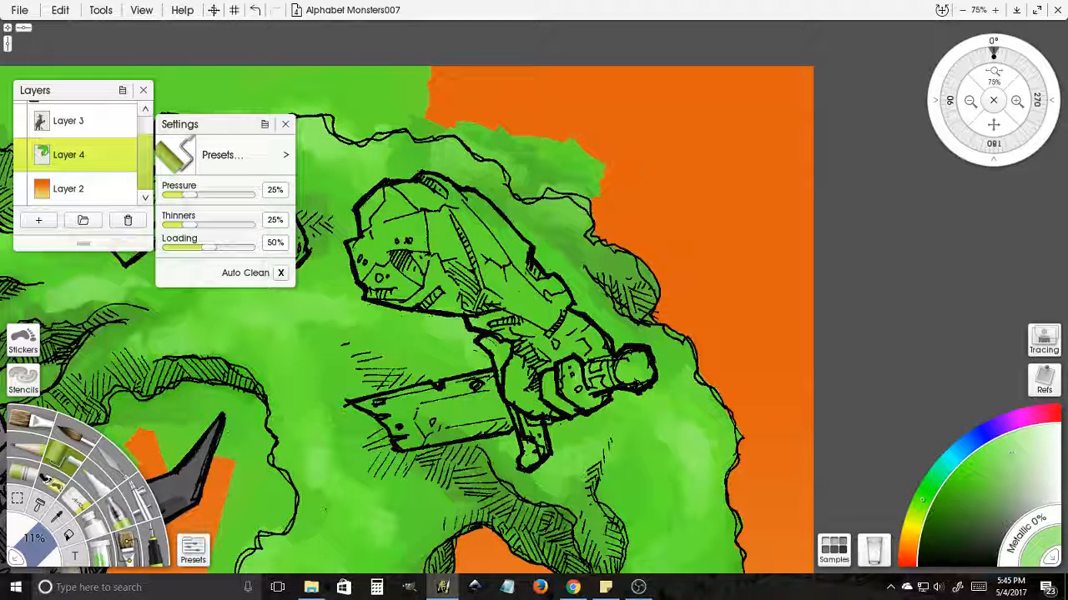
pyautogui.moveTo(584, 130)
pyautogui.mouseDown()
pyautogui.moveTo(576, 124)
pyautogui.moveTo(605, 136)
pyautogui.moveTo(603, 193)
pyautogui.moveTo(594, 168)
pyautogui.moveTo(589, 190)
pyautogui.moveTo(551, 184)
pyautogui.moveTo(587, 158)
pyautogui.moveTo(589, 180)
pyautogui.mouseUp()
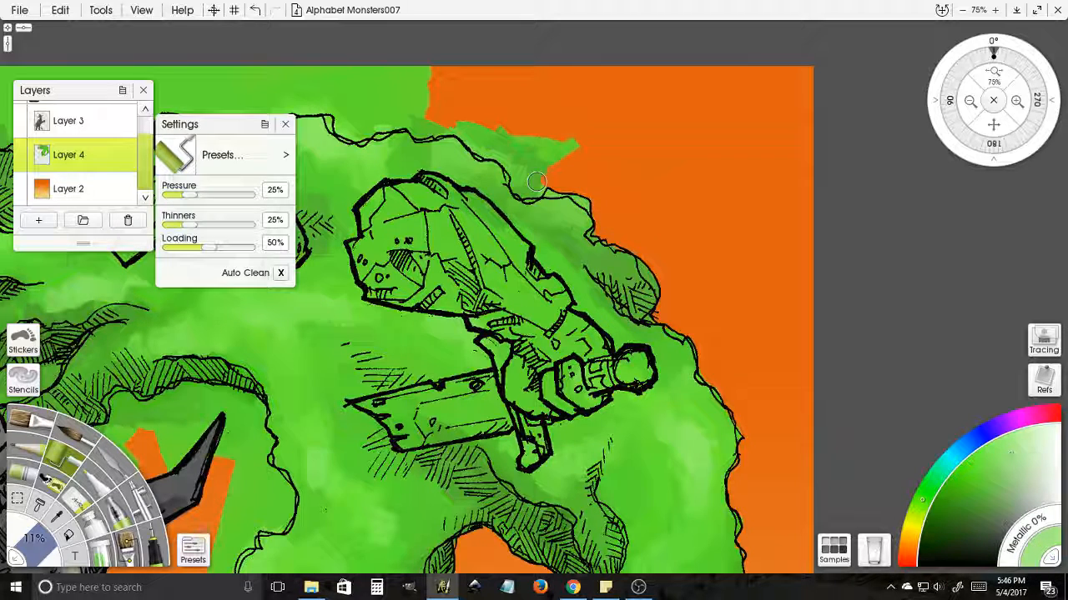
pyautogui.moveTo(518, 185)
pyautogui.mouseDown()
pyautogui.moveTo(545, 188)
pyautogui.moveTo(530, 194)
pyautogui.moveTo(570, 150)
pyautogui.moveTo(512, 170)
pyautogui.moveTo(495, 159)
pyautogui.moveTo(494, 138)
pyautogui.moveTo(487, 157)
pyautogui.moveTo(457, 129)
pyautogui.moveTo(526, 150)
pyautogui.moveTo(501, 137)
pyautogui.moveTo(561, 143)
pyautogui.mouseUp()
# - Erase a clean border outside the smoke's top and left outlines, continuing around the lower left bulge to the monster's head
pyautogui.moveTo(500, 233)
pyautogui.mouseDown()
pyautogui.moveTo(732, 315)
pyautogui.moveTo(810, 282)
pyautogui.mouseUp()
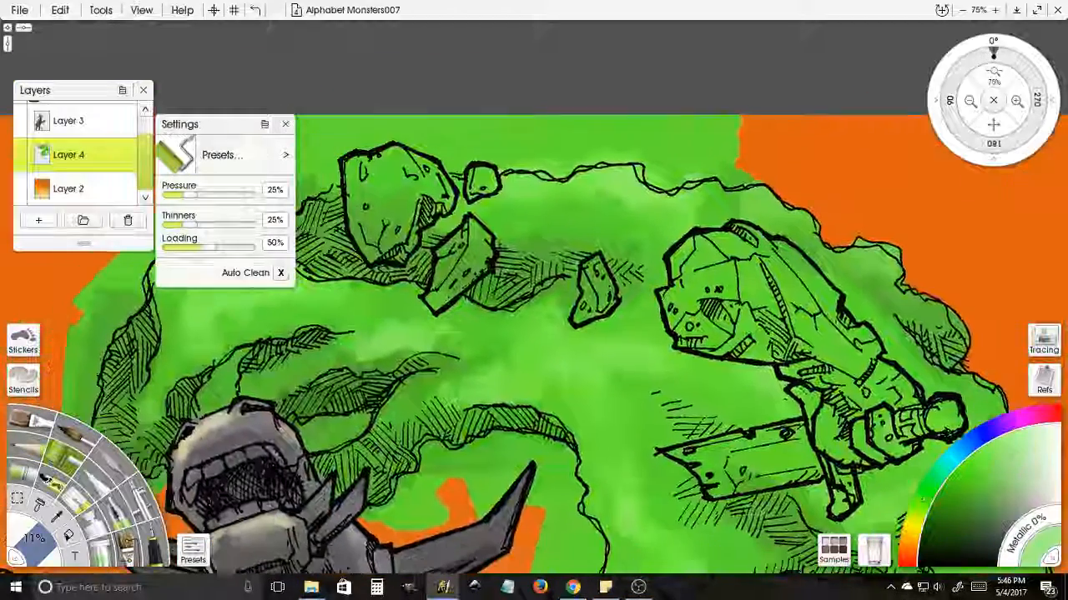
pyautogui.moveTo(647, 167)
pyautogui.mouseDown()
pyautogui.moveTo(675, 187)
pyautogui.moveTo(688, 175)
pyautogui.moveTo(757, 180)
pyautogui.moveTo(602, 157)
pyautogui.moveTo(612, 159)
pyautogui.moveTo(580, 157)
pyautogui.moveTo(557, 174)
pyautogui.moveTo(503, 170)
pyautogui.moveTo(495, 157)
pyautogui.moveTo(445, 170)
pyautogui.moveTo(419, 116)
pyautogui.moveTo(614, 142)
pyautogui.moveTo(625, 181)
pyautogui.moveTo(557, 200)
pyautogui.moveTo(534, 228)
pyautogui.moveTo(541, 215)
pyautogui.moveTo(505, 215)
pyautogui.moveTo(519, 209)
pyautogui.moveTo(524, 227)
pyautogui.moveTo(508, 218)
pyautogui.moveTo(500, 237)
pyautogui.moveTo(474, 248)
pyautogui.moveTo(477, 233)
pyautogui.moveTo(457, 249)
pyautogui.moveTo(386, 258)
pyautogui.moveTo(357, 283)
pyautogui.moveTo(364, 276)
pyautogui.moveTo(339, 355)
pyautogui.moveTo(325, 351)
pyautogui.moveTo(290, 407)
pyautogui.moveTo(302, 419)
pyautogui.moveTo(362, 251)
pyautogui.moveTo(357, 226)
pyautogui.moveTo(350, 338)
pyautogui.mouseUp()
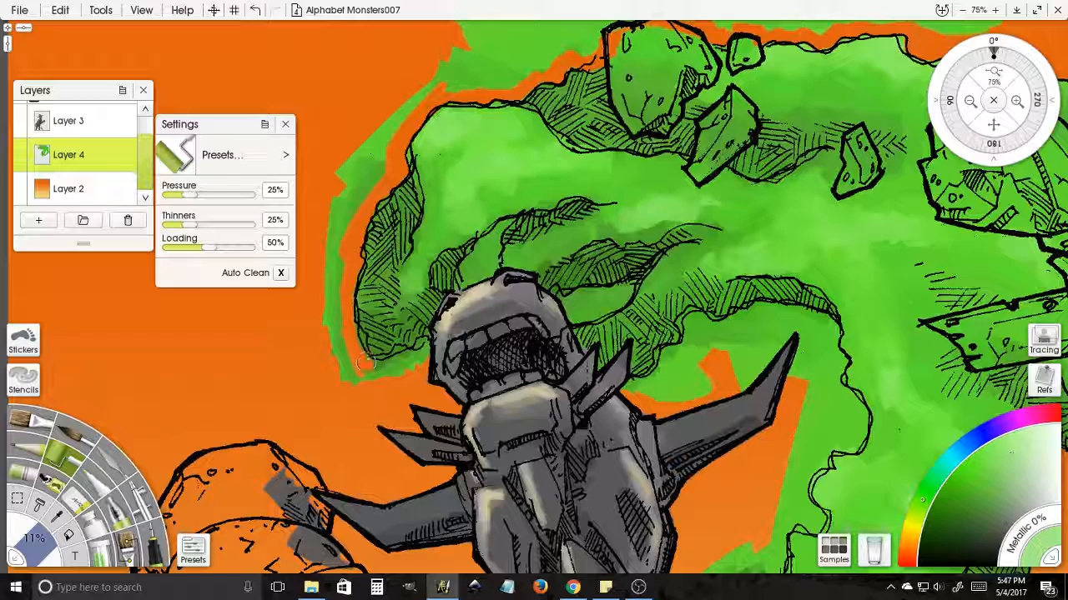
pyautogui.moveTo(366, 363); pyautogui.dragTo(417, 355)
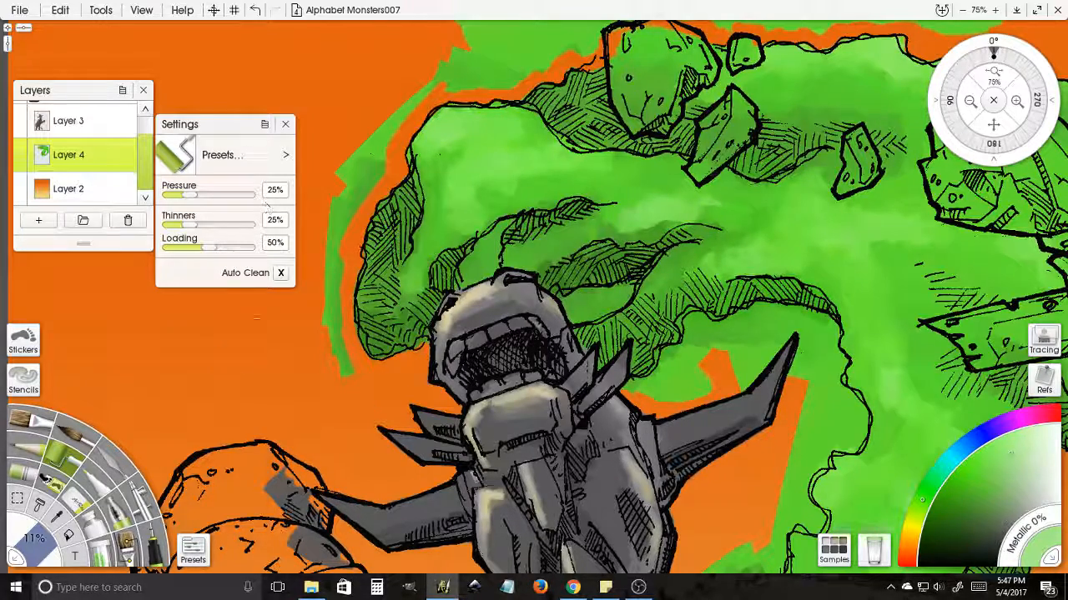
# - Select the leftover green strip outside the smoke's upper left edge with a freehand selection and delete it
pyautogui.click(24, 501)
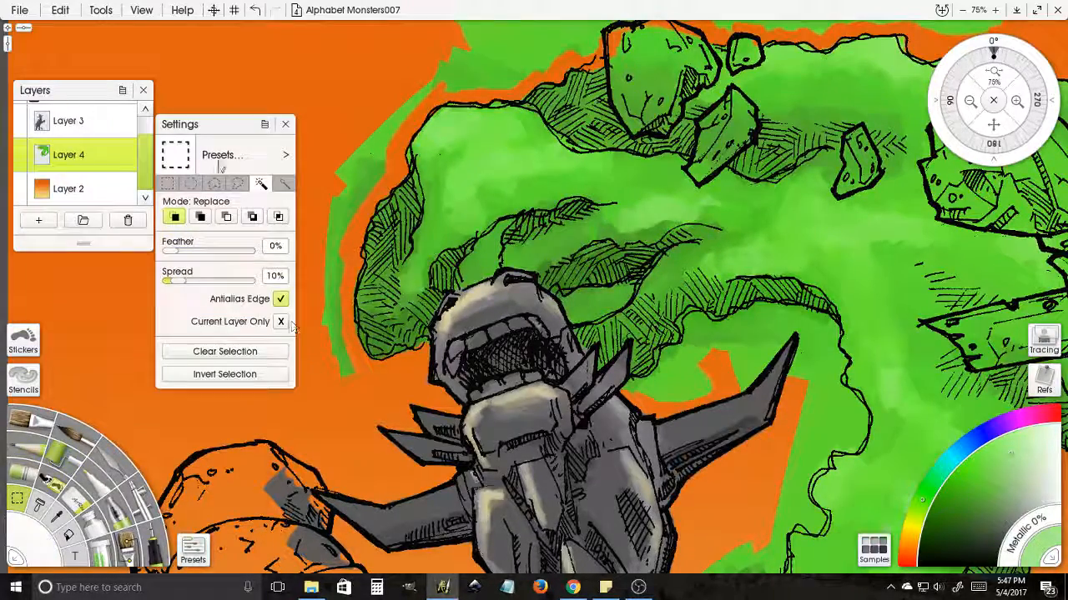
pyautogui.click(236, 185)
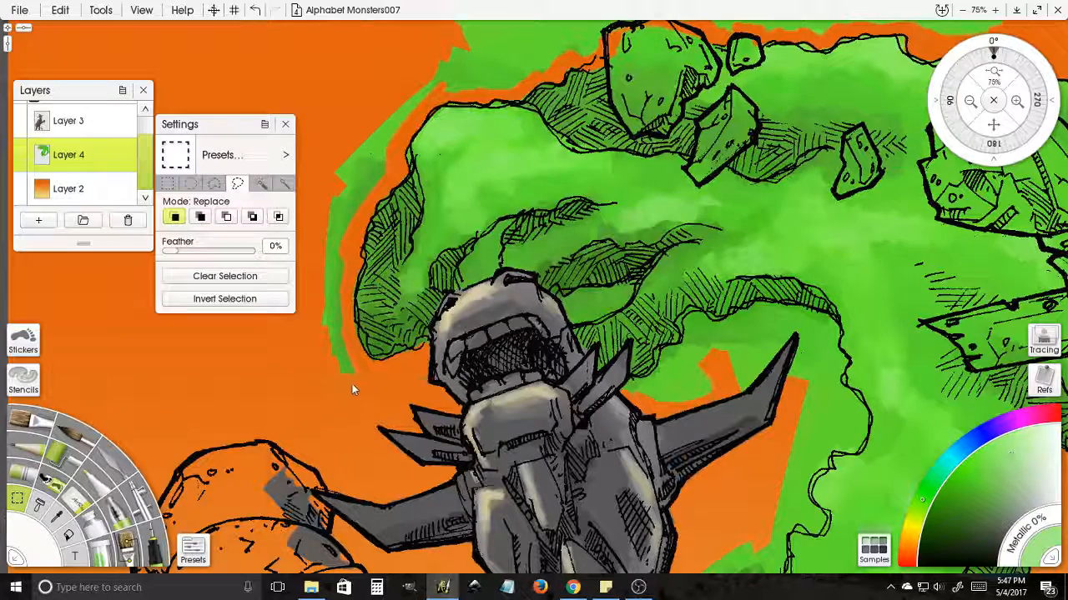
pyautogui.moveTo(355, 356)
pyautogui.mouseDown()
pyautogui.moveTo(343, 304)
pyautogui.moveTo(388, 185)
pyautogui.mouseUp()
pyautogui.moveTo(403, 149)
pyautogui.mouseDown()
pyautogui.moveTo(402, 83)
pyautogui.moveTo(322, 184)
pyautogui.moveTo(300, 354)
pyautogui.moveTo(331, 402)
pyautogui.mouseUp()
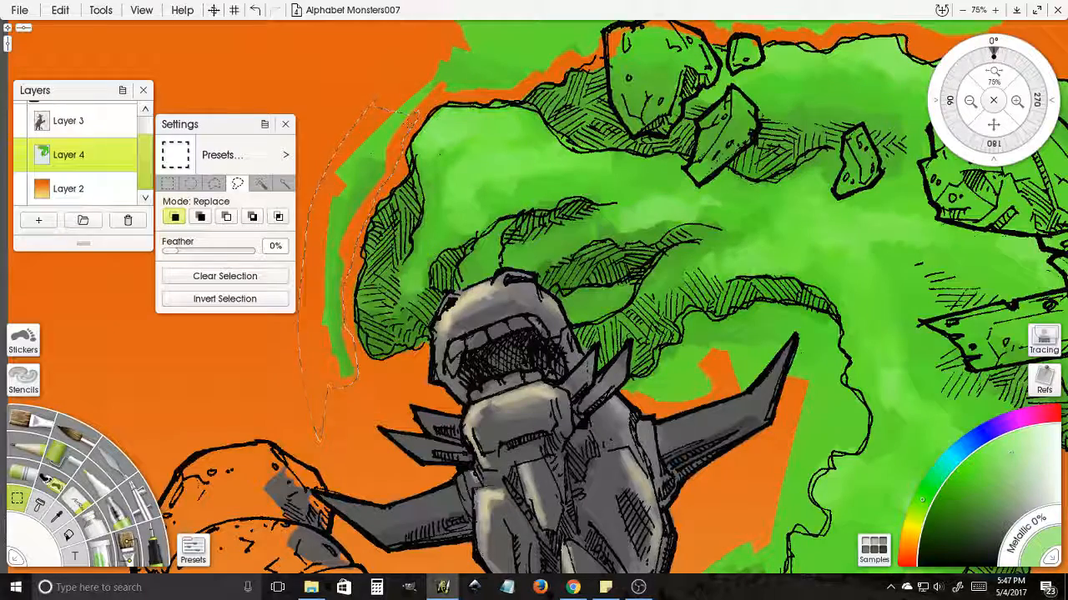
pyautogui.moveTo(409, 73)
pyautogui.mouseDown()
pyautogui.moveTo(389, 119)
pyautogui.moveTo(430, 105)
pyautogui.mouseUp()
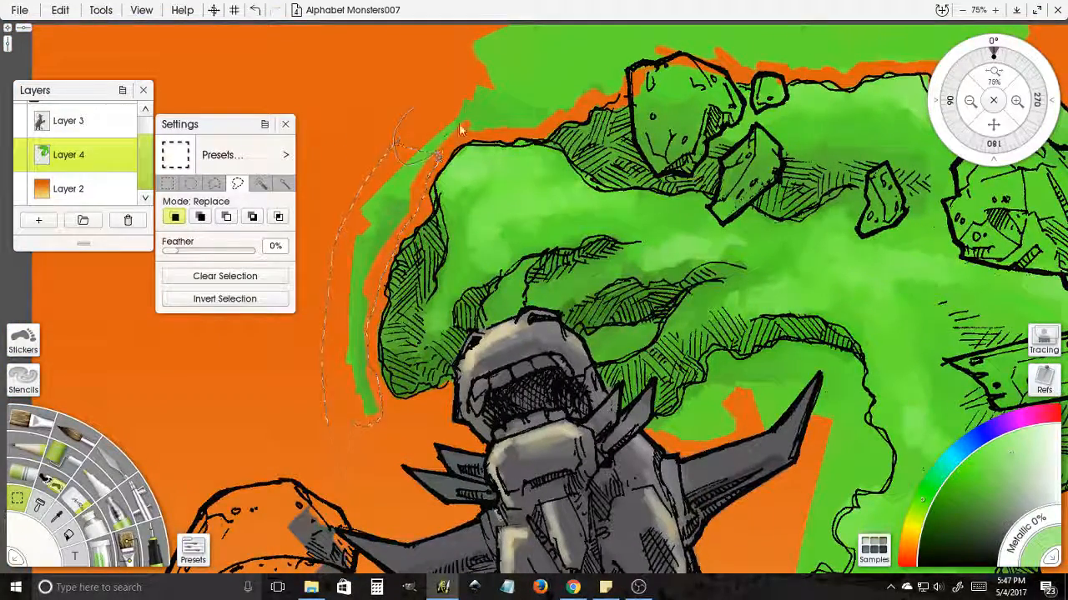
pyautogui.moveTo(435, 141)
pyautogui.mouseDown()
pyautogui.moveTo(510, 125)
pyautogui.moveTo(527, 98)
pyautogui.moveTo(492, 82)
pyautogui.moveTo(492, 136)
pyautogui.moveTo(538, 133)
pyautogui.moveTo(594, 98)
pyautogui.moveTo(517, 43)
pyautogui.moveTo(554, 115)
pyautogui.moveTo(387, 106)
pyautogui.mouseUp()
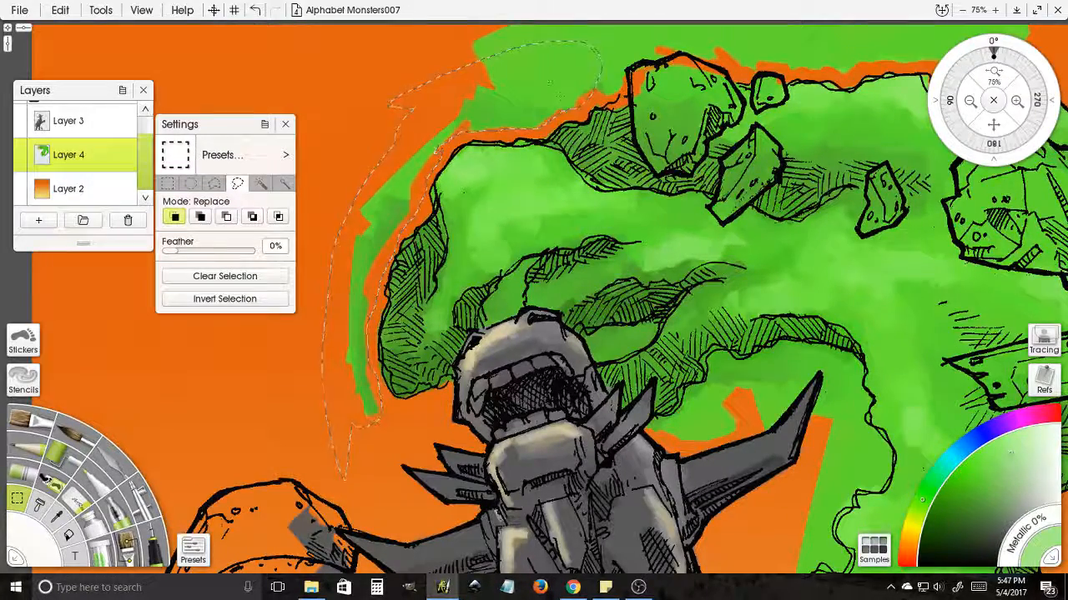
pyautogui.press('Delete')
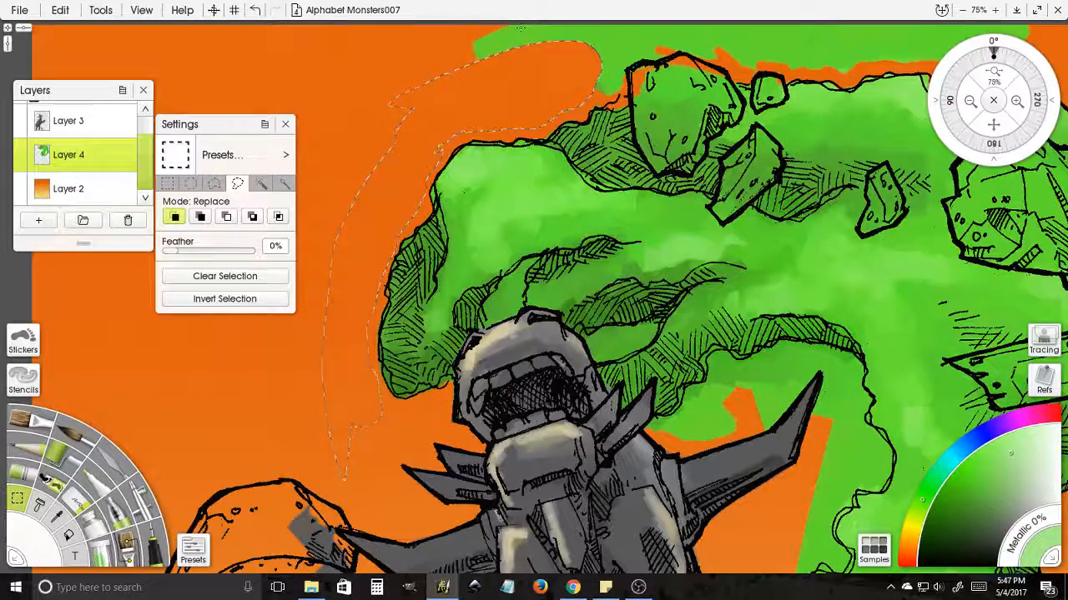
# - Delete the leftover green band between the smoke's top outline and the canvas edge using a freehand selection, and clear the selection
pyautogui.moveTo(464, 191); pyautogui.dragTo(452, 274)
pyautogui.moveTo(500, 160)
pyautogui.mouseDown()
pyautogui.moveTo(492, 238)
pyautogui.moveTo(482, 156)
pyautogui.mouseUp()
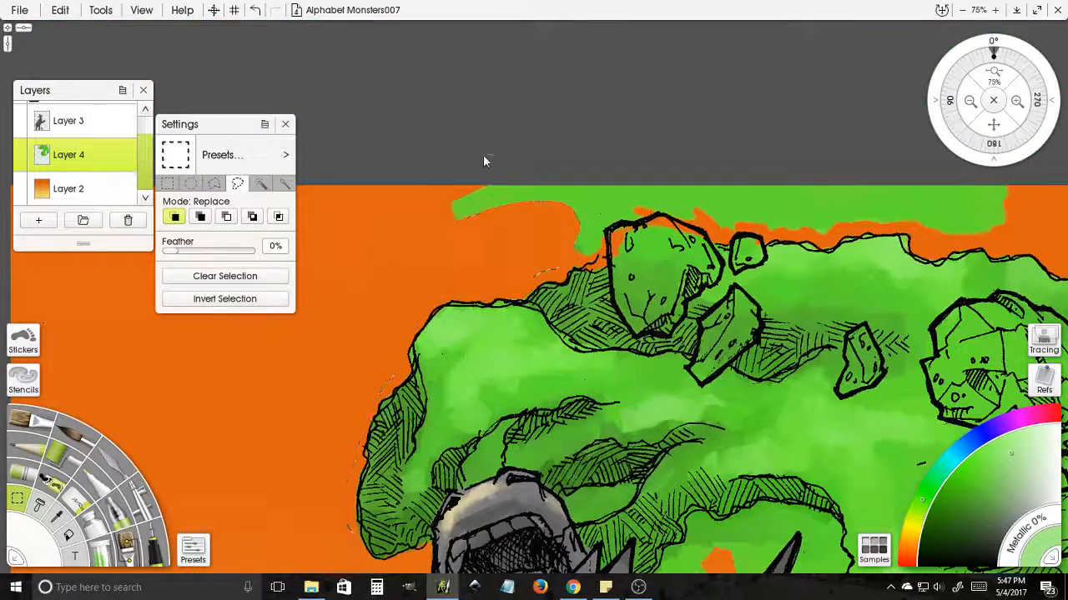
pyautogui.moveTo(456, 243)
pyautogui.mouseDown()
pyautogui.moveTo(406, 312)
pyautogui.moveTo(517, 295)
pyautogui.moveTo(642, 236)
pyautogui.moveTo(922, 242)
pyautogui.mouseUp()
pyautogui.moveTo(993, 239)
pyautogui.mouseDown()
pyautogui.moveTo(993, 177)
pyautogui.moveTo(844, 153)
pyautogui.moveTo(512, 149)
pyautogui.moveTo(402, 188)
pyautogui.moveTo(355, 224)
pyautogui.mouseUp()
pyautogui.press('Delete')
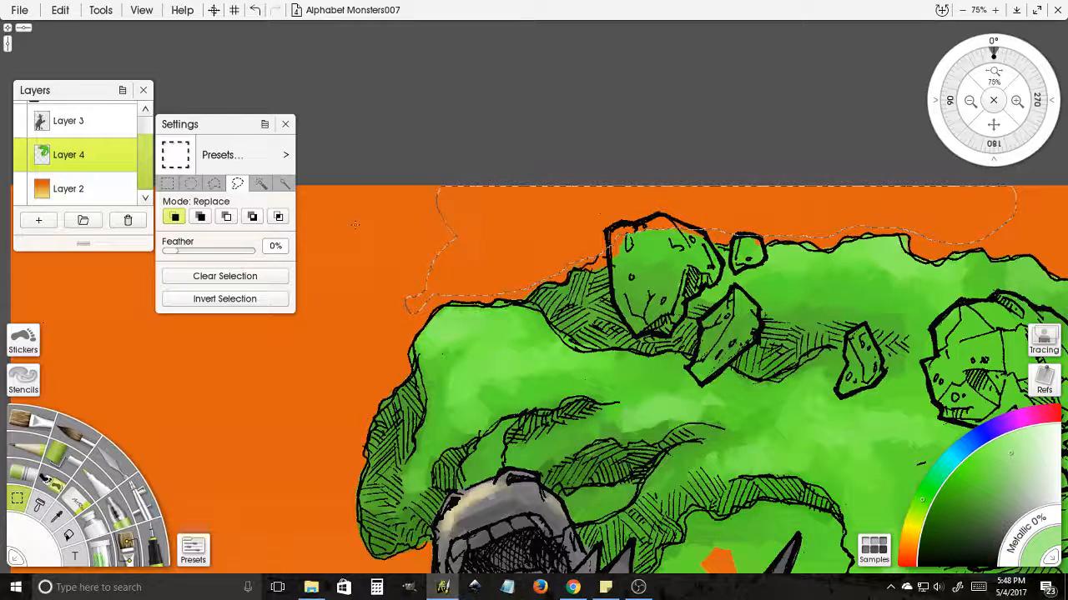
pyautogui.hotkey('ctrl', 'd')
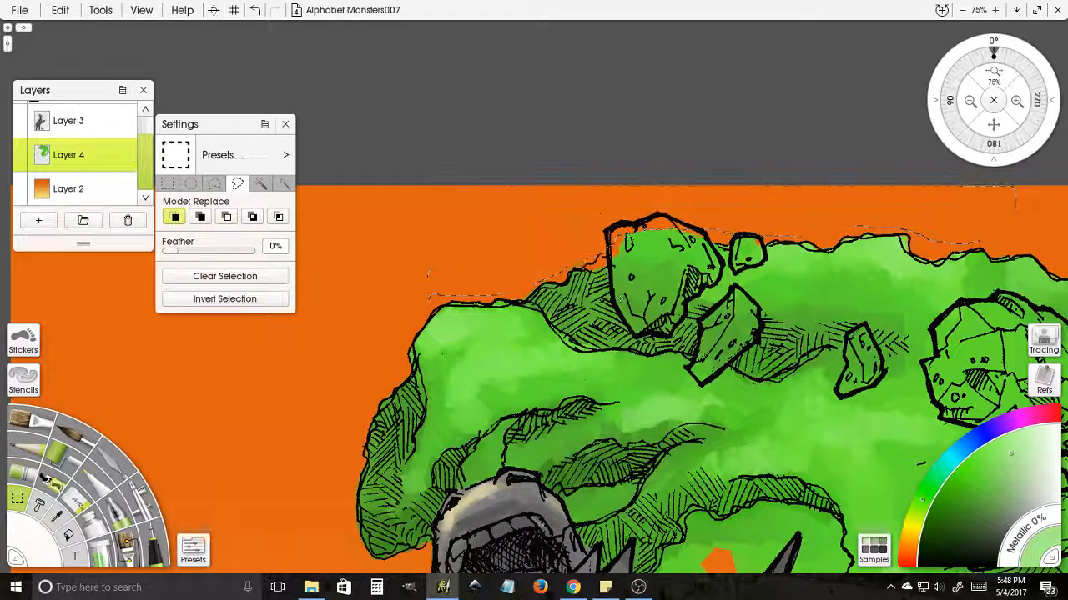
pyautogui.moveTo(569, 296); pyautogui.dragTo(681, 329)
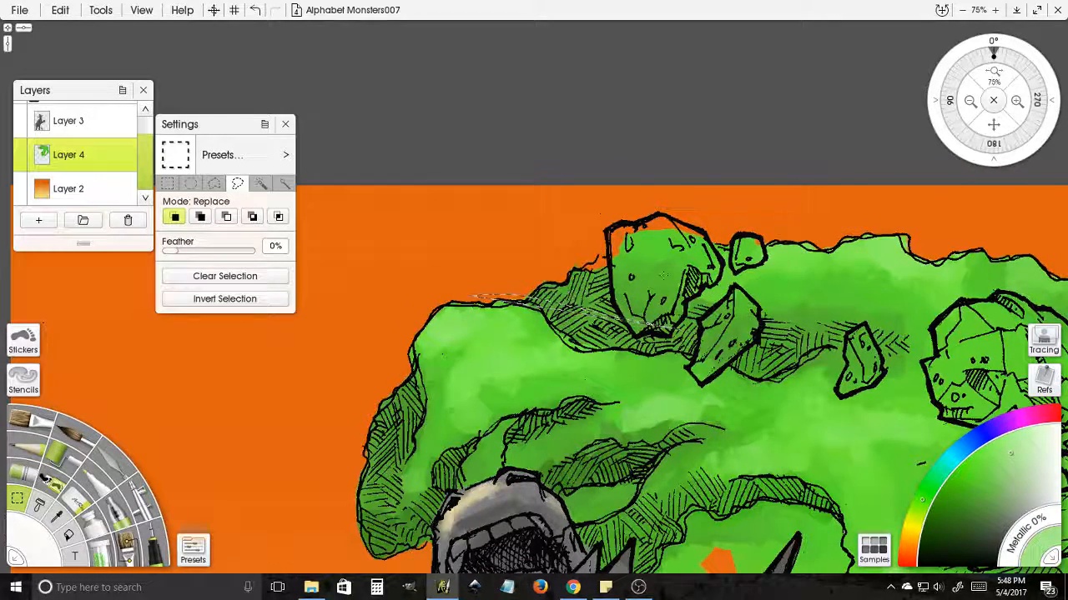
pyautogui.hotkey('ctrl', 'z')
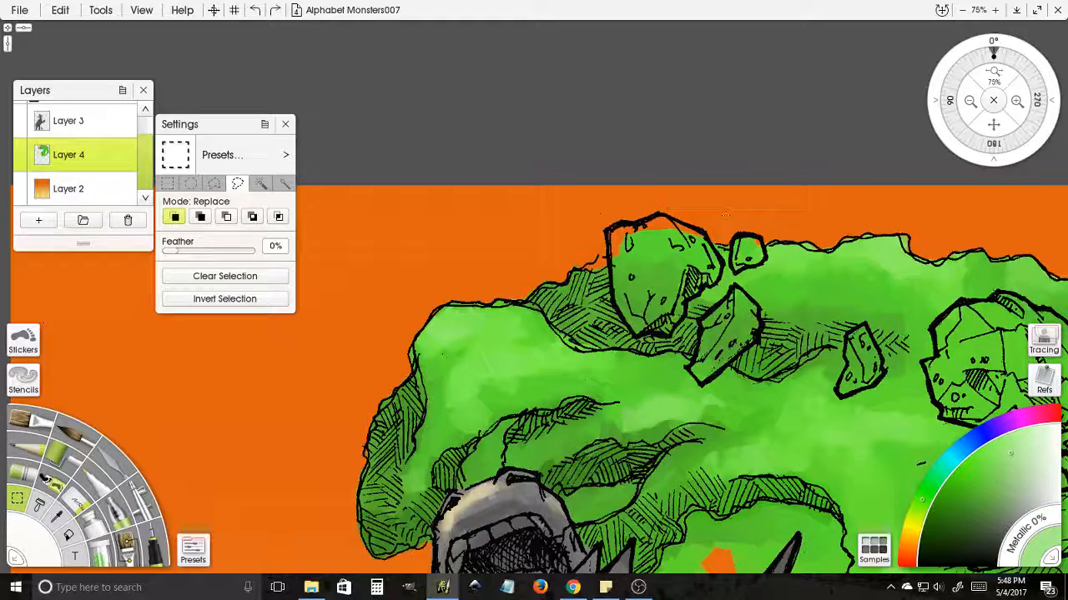
# - Select the large leftover green patch outside the right smoke column's lower bulge freehand and delete it
pyautogui.moveTo(842, 330); pyautogui.dragTo(489, 281)
pyautogui.moveTo(698, 363); pyautogui.dragTo(488, 258)
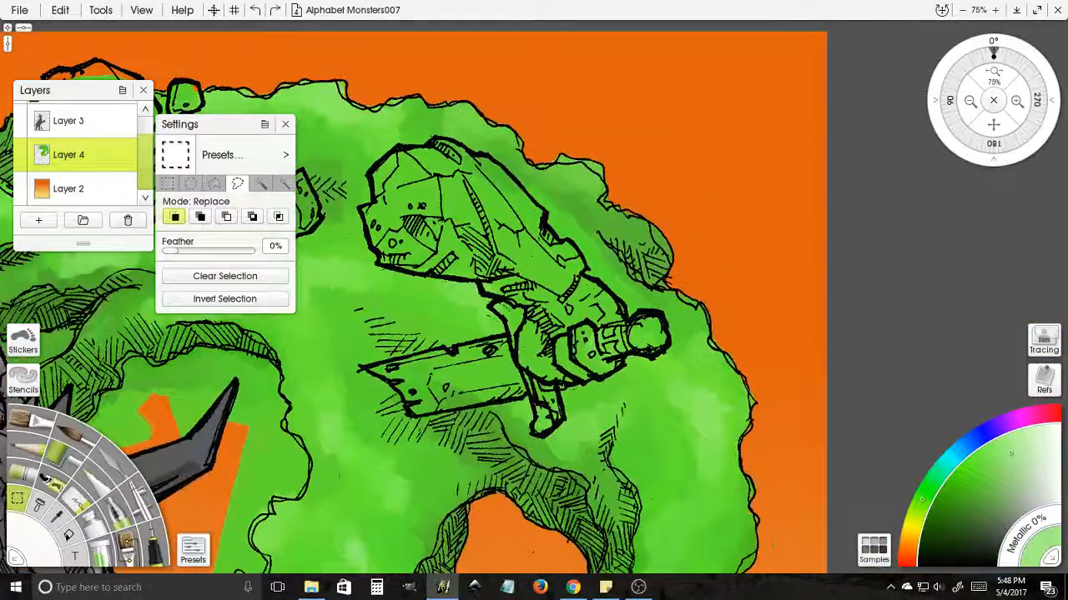
pyautogui.moveTo(543, 459); pyautogui.dragTo(486, 143)
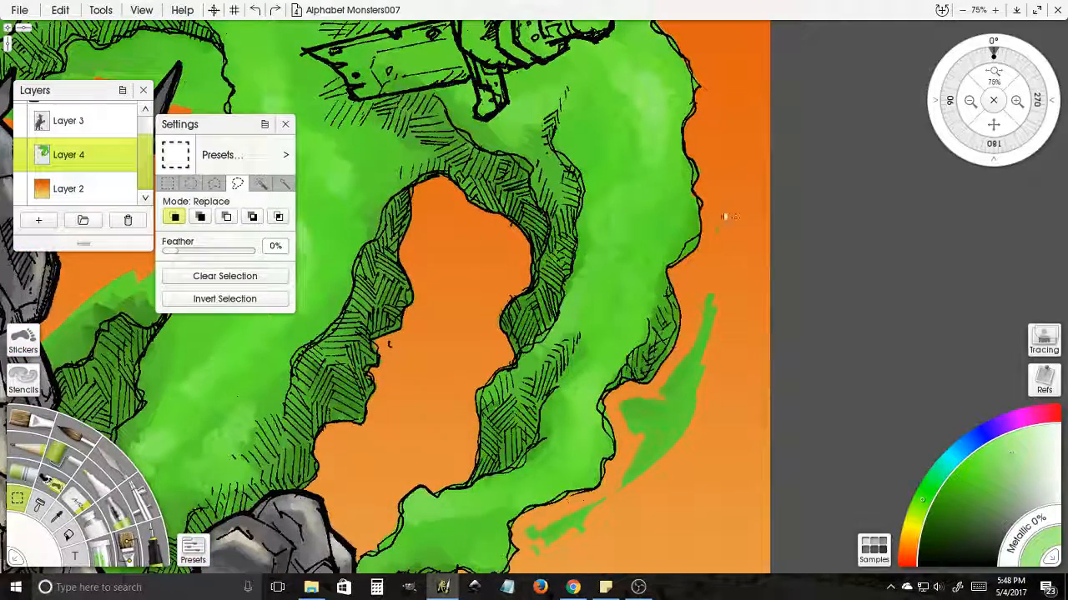
pyautogui.moveTo(727, 214)
pyautogui.mouseDown()
pyautogui.moveTo(700, 264)
pyautogui.moveTo(743, 219)
pyautogui.moveTo(738, 190)
pyautogui.mouseUp()
pyautogui.moveTo(755, 328)
pyautogui.mouseDown()
pyautogui.moveTo(742, 210)
pyautogui.moveTo(692, 160)
pyautogui.moveTo(682, 185)
pyautogui.mouseUp()
pyautogui.moveTo(667, 227)
pyautogui.mouseDown()
pyautogui.moveTo(601, 289)
pyautogui.moveTo(604, 381)
pyautogui.moveTo(676, 362)
pyautogui.moveTo(737, 220)
pyautogui.mouseUp()
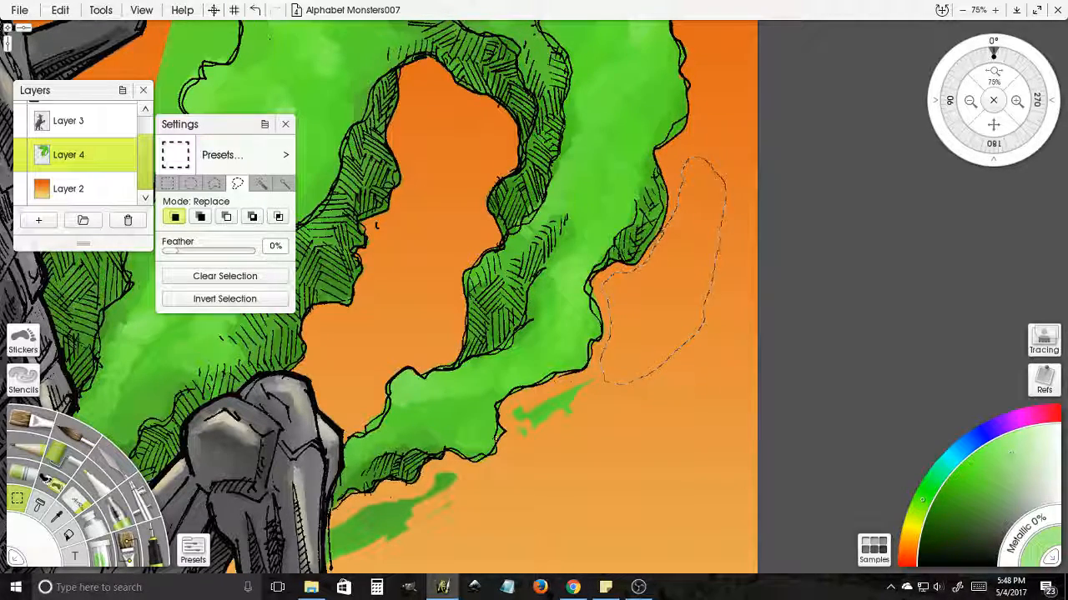
# - Delete the two leftover green patches below the lower right smoke band, down to the monster's arm, using freehand selections
pyautogui.click(558, 437)
pyautogui.moveTo(547, 443); pyautogui.dragTo(637, 307)
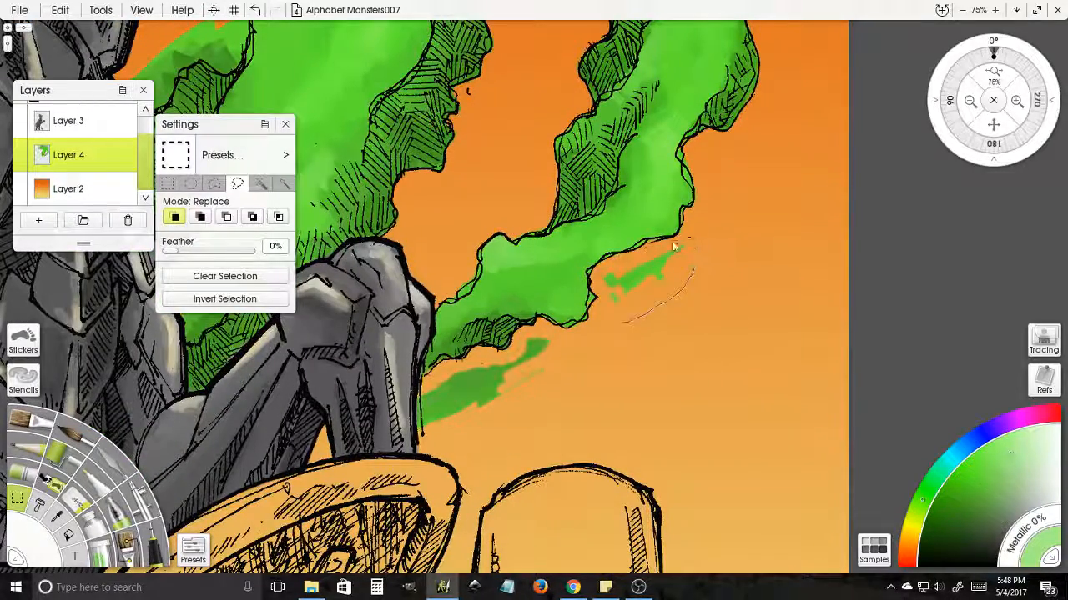
pyautogui.moveTo(622, 320)
pyautogui.mouseDown()
pyautogui.moveTo(602, 292)
pyautogui.moveTo(613, 260)
pyautogui.mouseUp()
pyautogui.press('Delete')
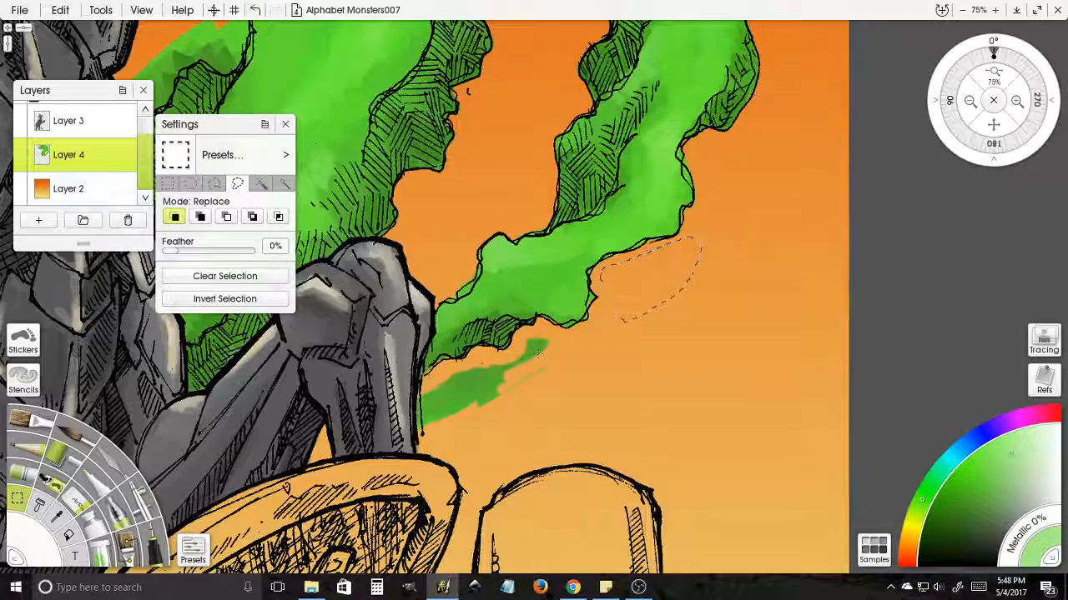
pyautogui.moveTo(400, 454)
pyautogui.mouseDown()
pyautogui.moveTo(511, 354)
pyautogui.moveTo(584, 324)
pyautogui.moveTo(674, 259)
pyautogui.moveTo(655, 234)
pyautogui.moveTo(584, 267)
pyautogui.moveTo(501, 319)
pyautogui.moveTo(512, 348)
pyautogui.mouseUp()
pyautogui.press('Delete')
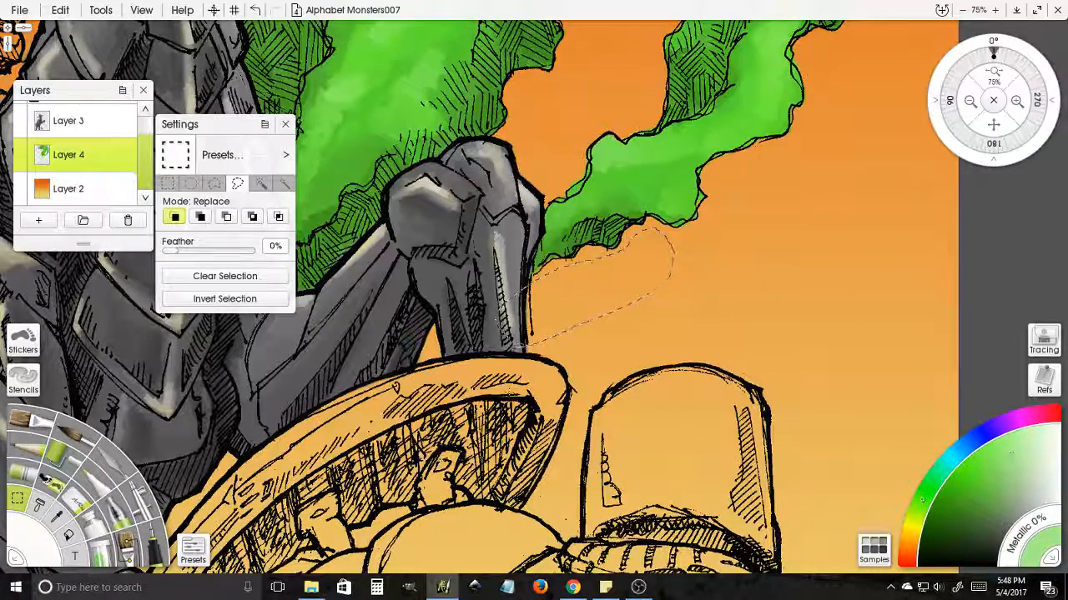
# - Erase the green along the inner smoke outline in the gap beside the monster's neck and right-hand horn with the Paint Roller
pyautogui.moveTo(508, 75); pyautogui.dragTo(534, 377)
pyautogui.moveTo(513, 214); pyautogui.dragTo(609, 302)
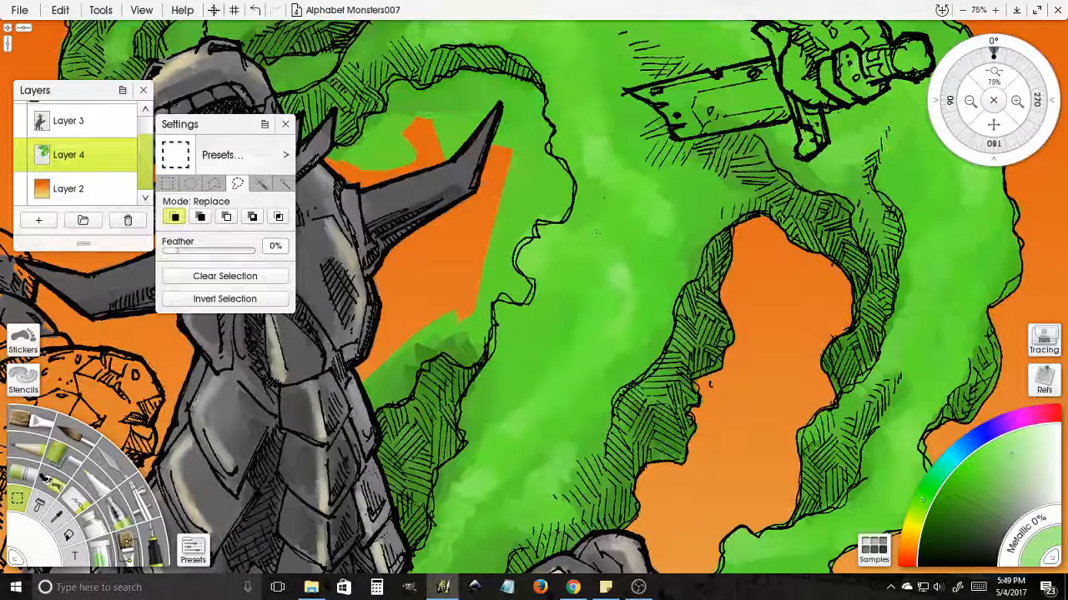
pyautogui.moveTo(595, 233); pyautogui.dragTo(765, 181)
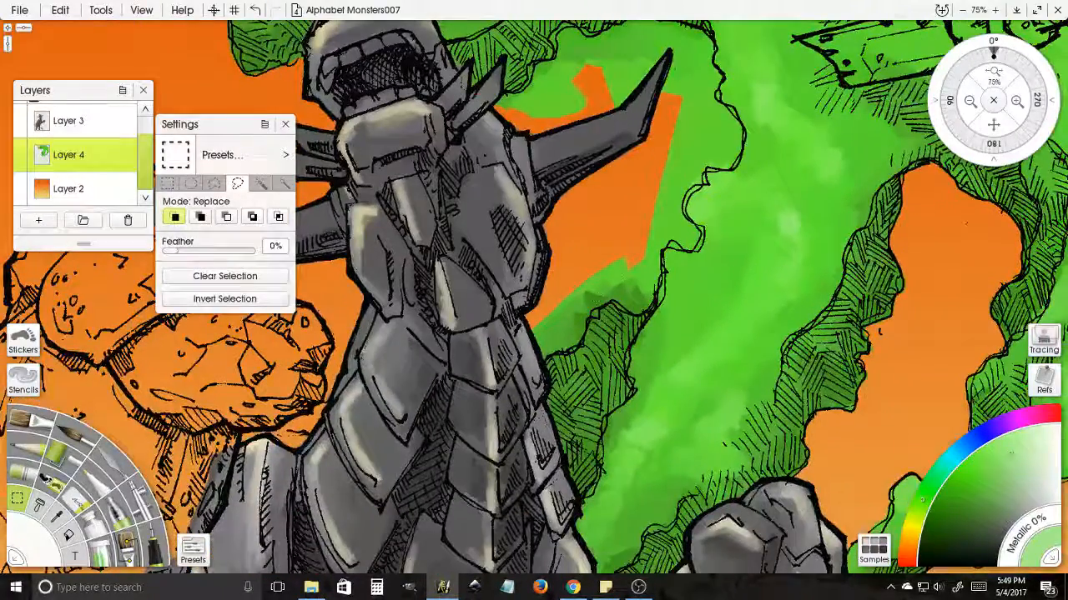
pyautogui.moveTo(575, 207); pyautogui.dragTo(612, 312)
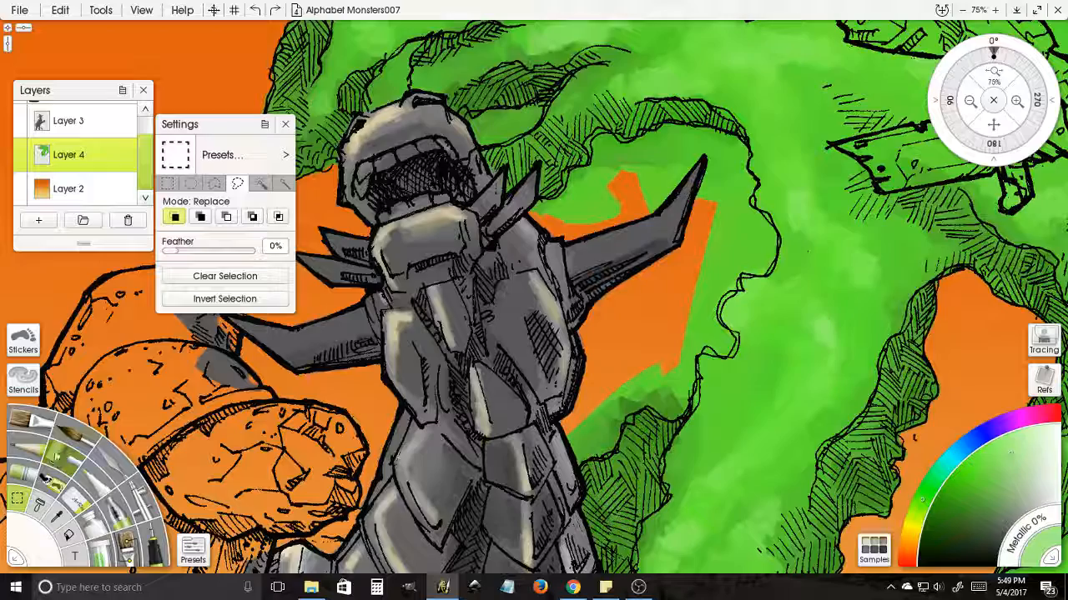
pyautogui.click(60, 454)
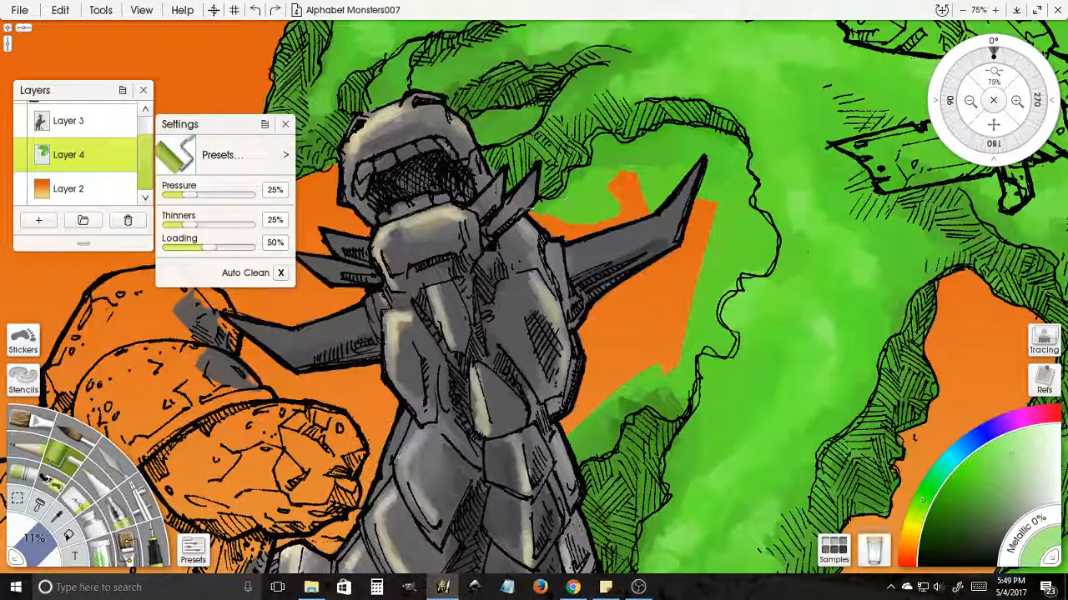
pyautogui.moveTo(567, 198)
pyautogui.mouseDown()
pyautogui.moveTo(536, 213)
pyautogui.moveTo(553, 213)
pyautogui.moveTo(546, 202)
pyautogui.moveTo(597, 170)
pyautogui.moveTo(592, 152)
pyautogui.moveTo(606, 142)
pyautogui.moveTo(705, 125)
pyautogui.moveTo(736, 140)
pyautogui.moveTo(749, 219)
pyautogui.moveTo(762, 215)
pyautogui.moveTo(769, 250)
pyautogui.moveTo(734, 292)
pyautogui.moveTo(731, 283)
pyautogui.moveTo(718, 337)
pyautogui.moveTo(694, 216)
pyautogui.moveTo(697, 226)
pyautogui.moveTo(659, 238)
pyautogui.moveTo(660, 222)
pyautogui.moveTo(604, 275)
pyautogui.moveTo(649, 276)
pyautogui.moveTo(660, 250)
pyautogui.moveTo(655, 284)
pyautogui.moveTo(634, 294)
pyautogui.moveTo(617, 280)
pyautogui.moveTo(596, 283)
pyautogui.moveTo(610, 282)
pyautogui.moveTo(582, 302)
pyautogui.moveTo(577, 327)
pyautogui.moveTo(549, 342)
pyautogui.moveTo(554, 328)
pyautogui.moveTo(538, 327)
pyautogui.mouseUp()
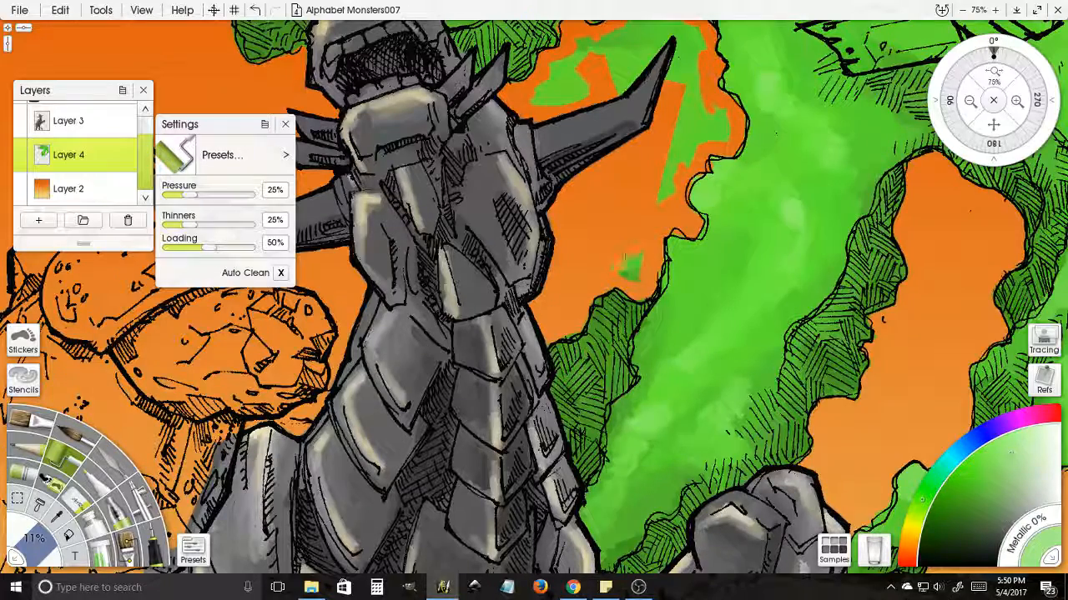
pyautogui.moveTo(624, 264); pyautogui.dragTo(649, 173)
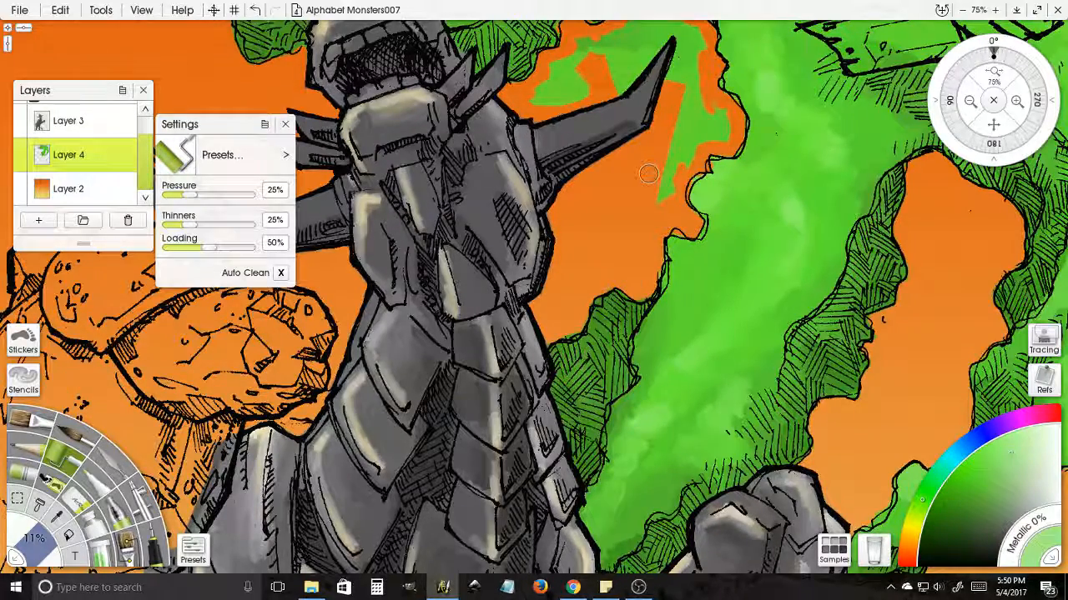
# - Enclose the remaining green patches around the monster's right-hand horn in a freehand selection and delete them
pyautogui.click(17, 498)
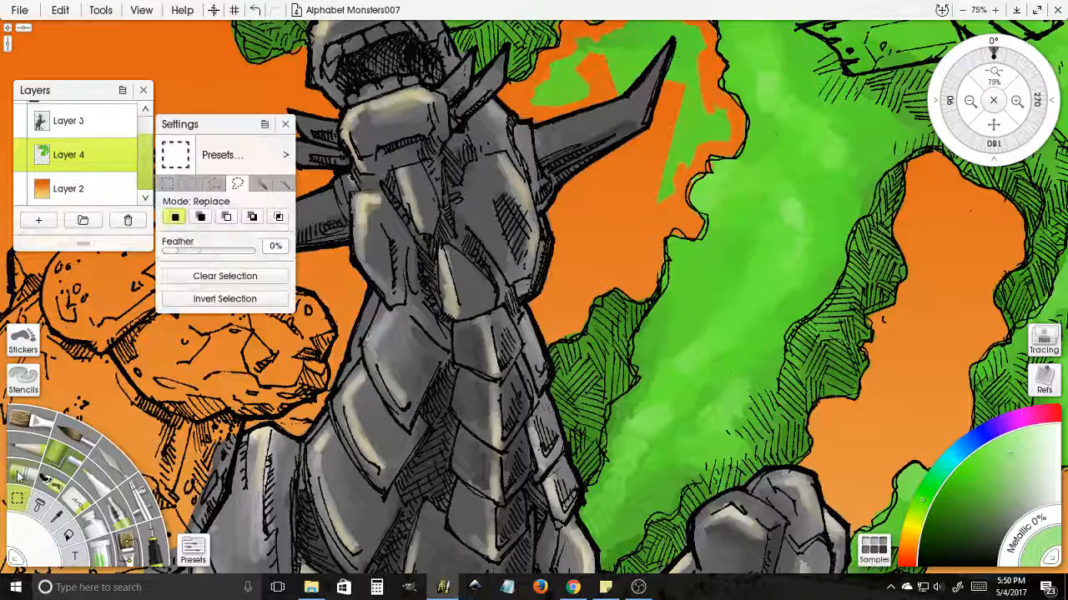
pyautogui.moveTo(671, 236); pyautogui.dragTo(627, 468)
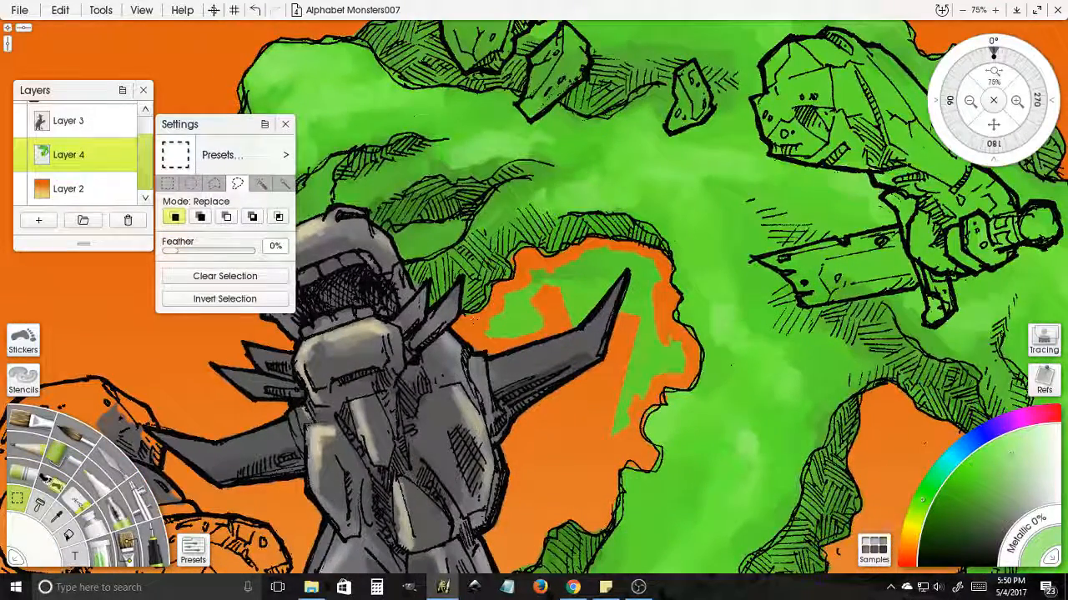
pyautogui.moveTo(471, 337)
pyautogui.mouseDown()
pyautogui.moveTo(531, 266)
pyautogui.moveTo(598, 242)
pyautogui.moveTo(637, 251)
pyautogui.mouseUp()
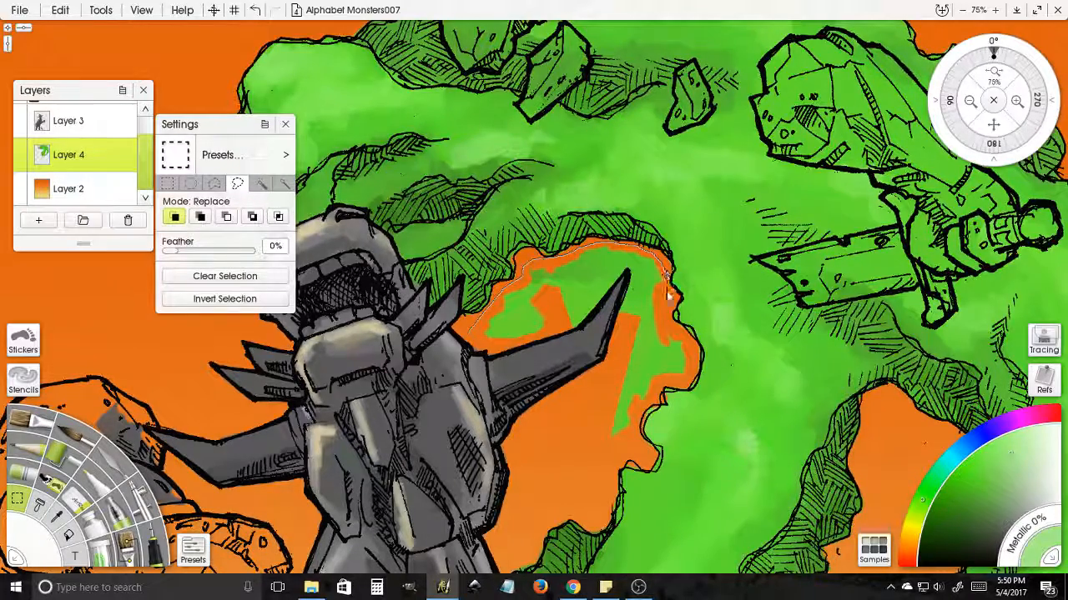
pyautogui.moveTo(504, 415); pyautogui.dragTo(471, 341)
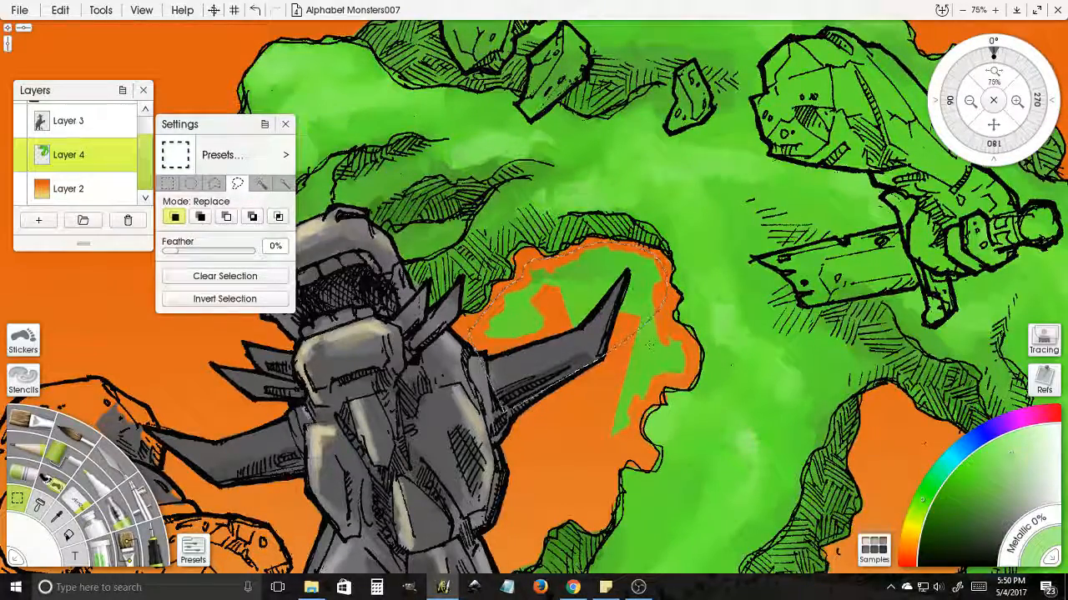
pyautogui.moveTo(648, 303)
pyautogui.mouseDown()
pyautogui.moveTo(685, 346)
pyautogui.moveTo(693, 373)
pyautogui.moveTo(657, 394)
pyautogui.moveTo(638, 429)
pyautogui.moveTo(575, 463)
pyautogui.moveTo(564, 364)
pyautogui.moveTo(616, 323)
pyautogui.mouseUp()
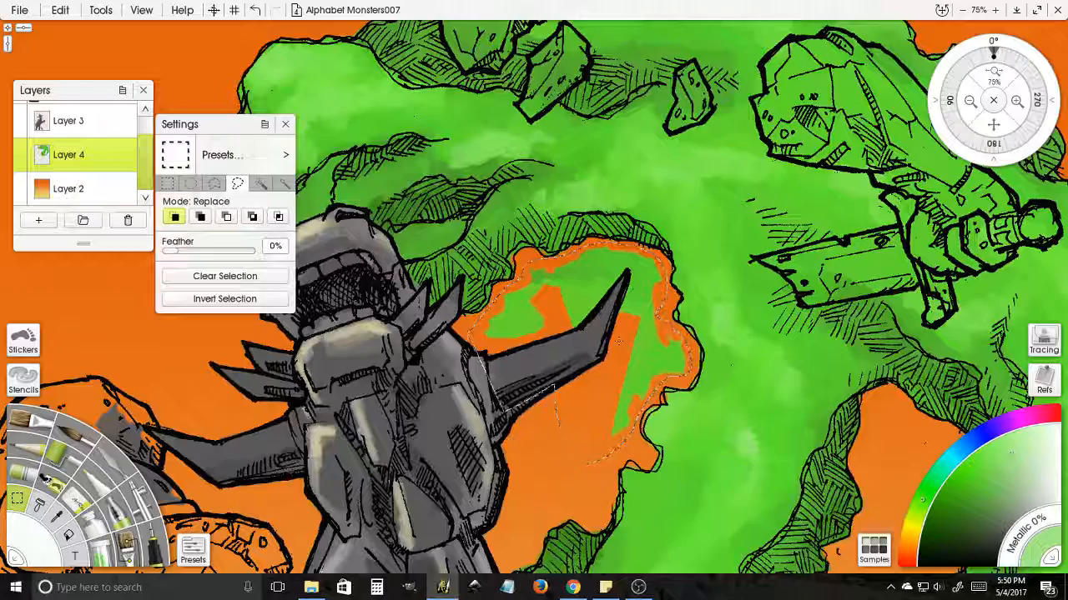
pyautogui.press('Delete')
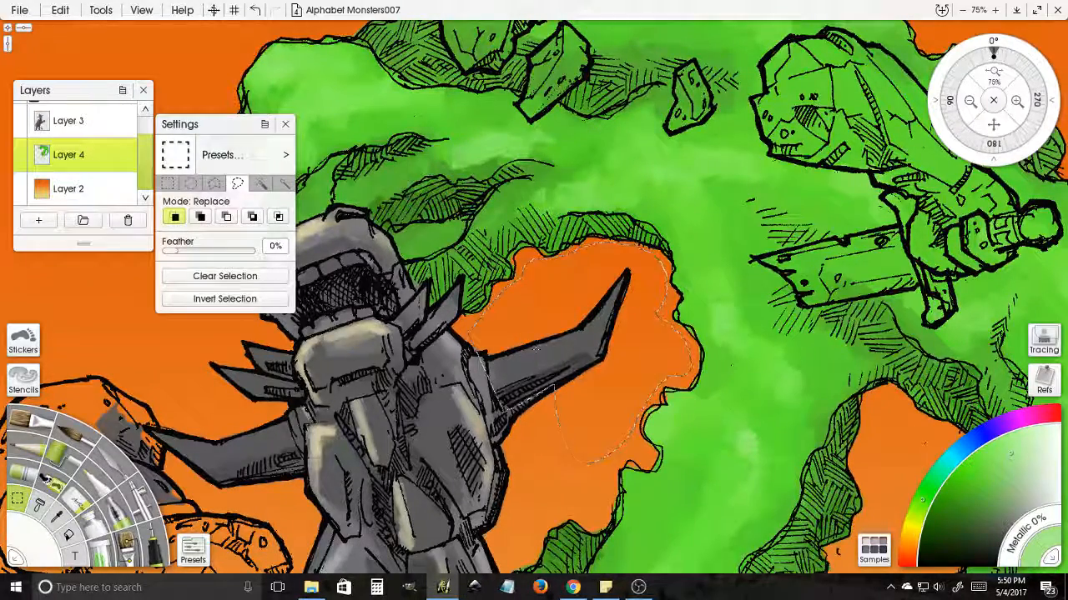
# - Clear the selection and touch up the smoke's inner edge around the right-hand horn with the Oil Brush, using green sampled from the smoke
pyautogui.hotkey('ctrl', 'd')
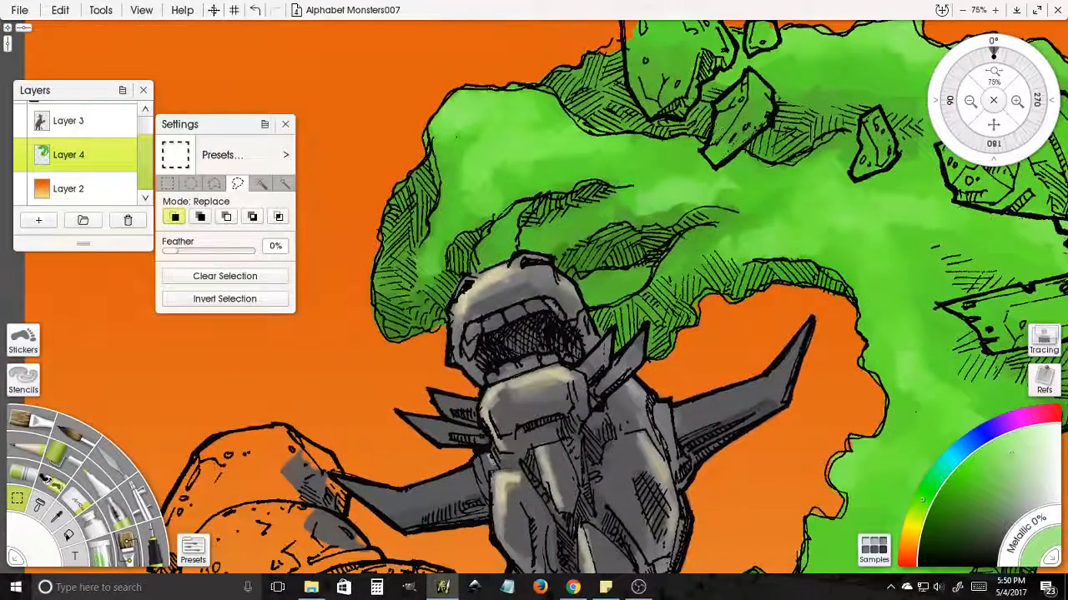
pyautogui.moveTo(457, 136); pyautogui.dragTo(363, 77)
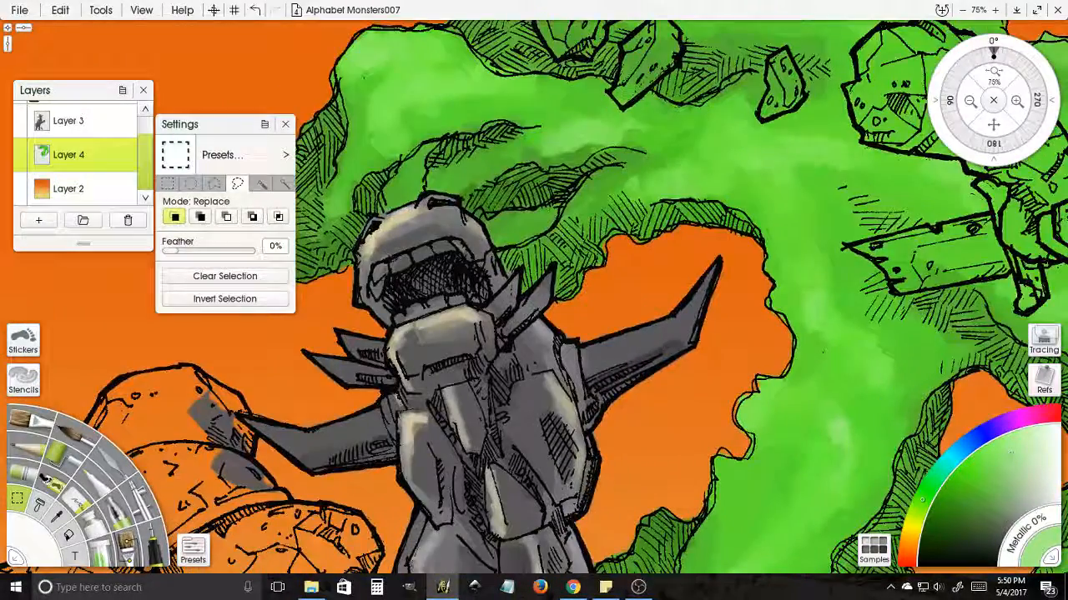
pyautogui.click(40, 433)
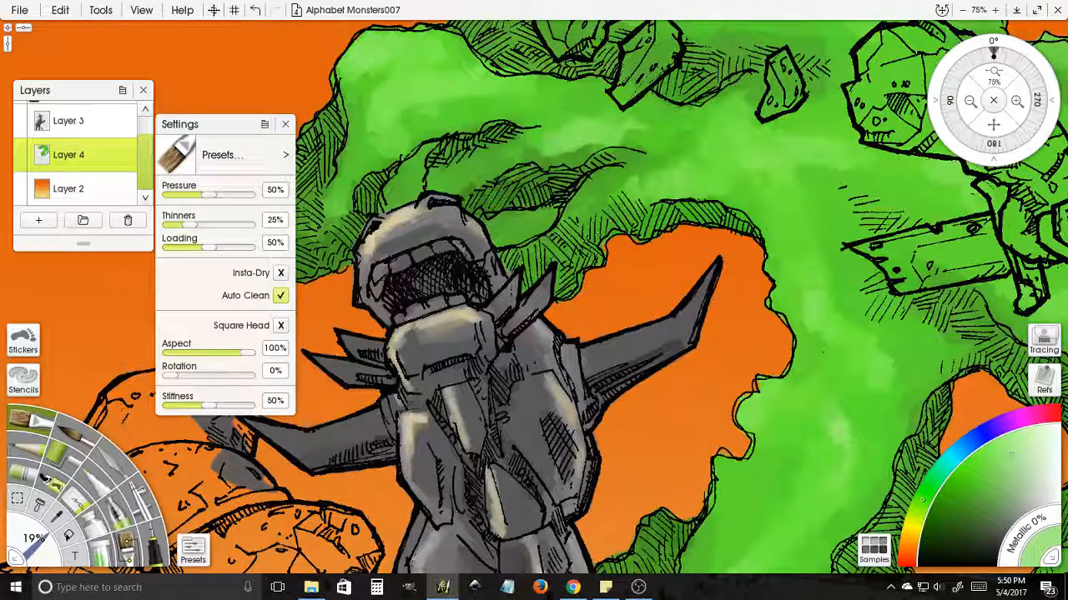
pyautogui.keyDown('alt'); pyautogui.click(602, 241); pyautogui.keyUp('alt')
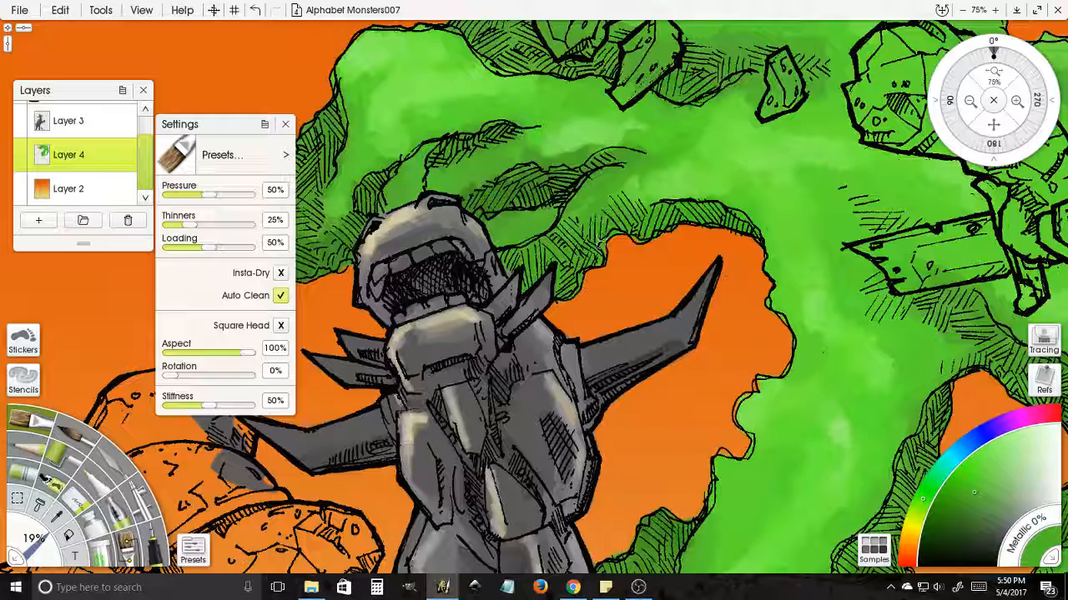
pyautogui.moveTo(636, 226); pyautogui.dragTo(634, 237)
pyautogui.moveTo(822, 353)
pyautogui.mouseDown()
pyautogui.moveTo(776, 265)
pyautogui.moveTo(729, 209)
pyautogui.mouseUp()
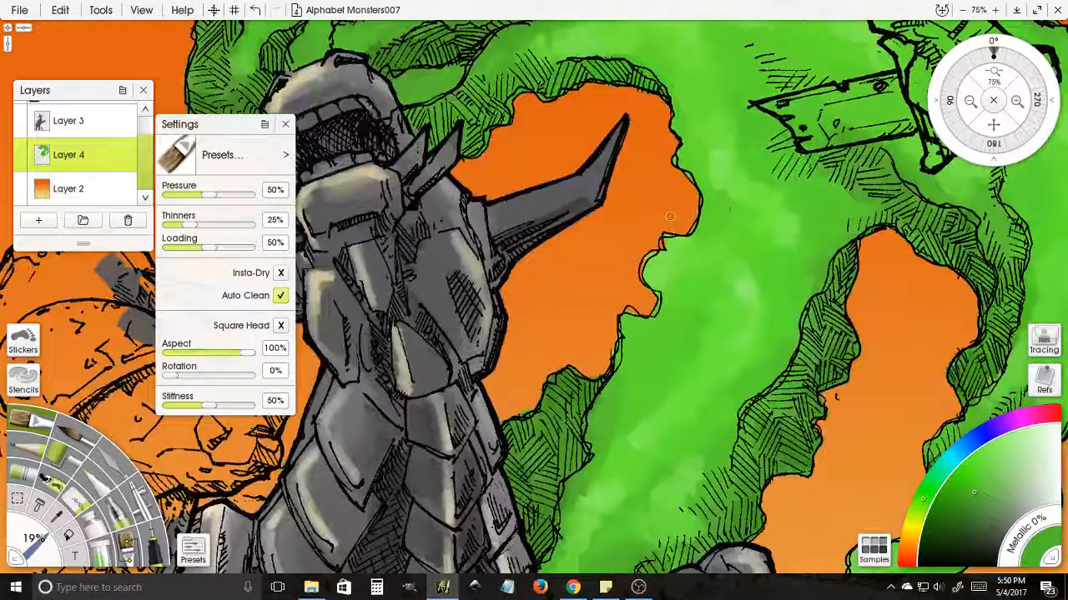
pyautogui.moveTo(658, 252); pyautogui.dragTo(648, 268)
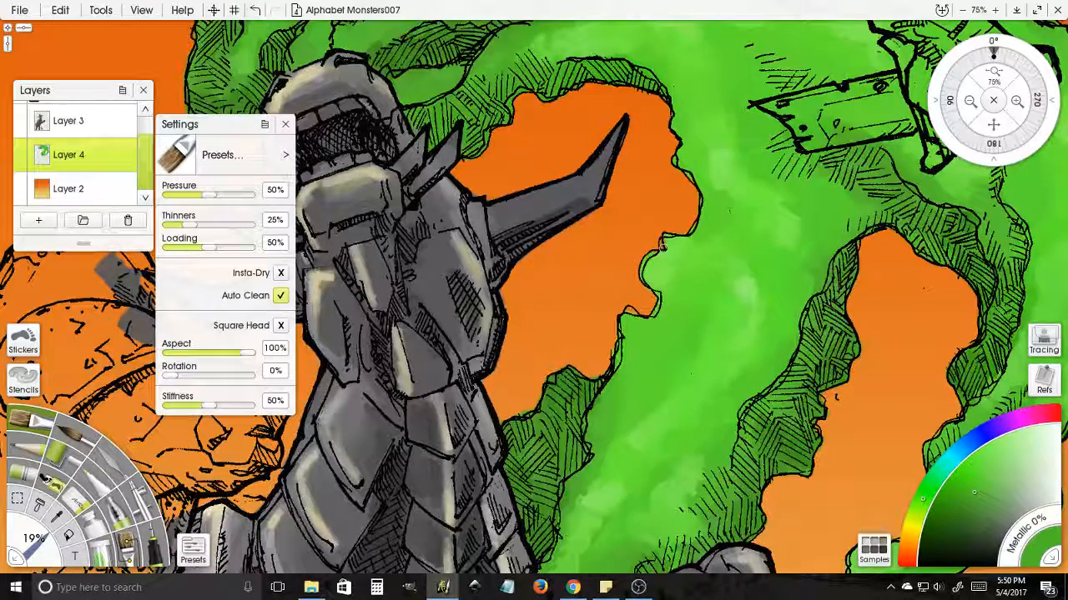
# - Zoom out to 25% and examine the whole picture, from the green smoke down to the knight and grass
pyautogui.moveTo(668, 240); pyautogui.dragTo(700, 150)
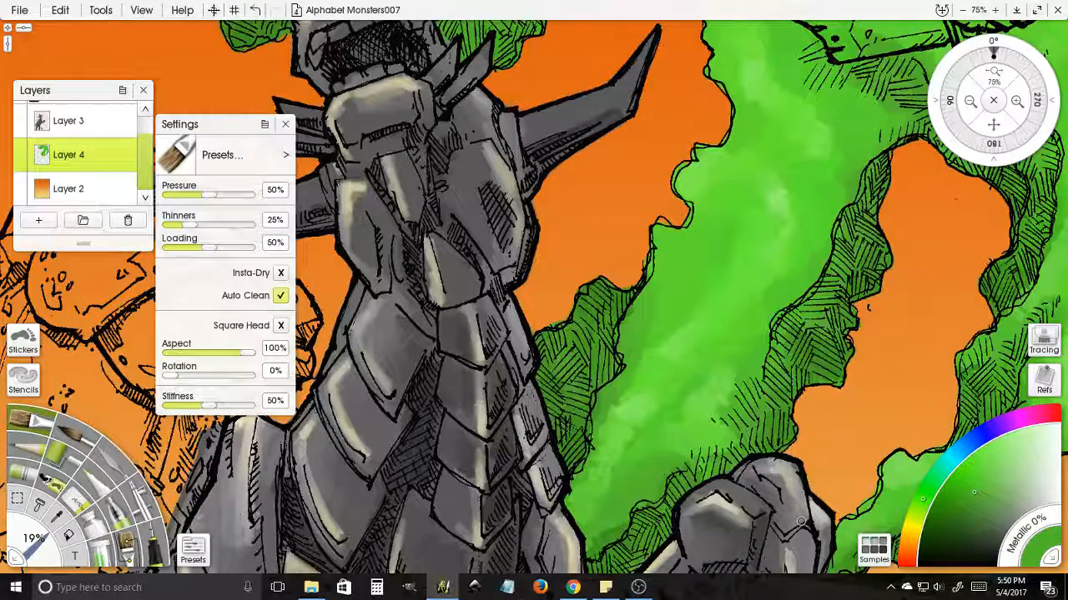
pyautogui.click(970, 100)
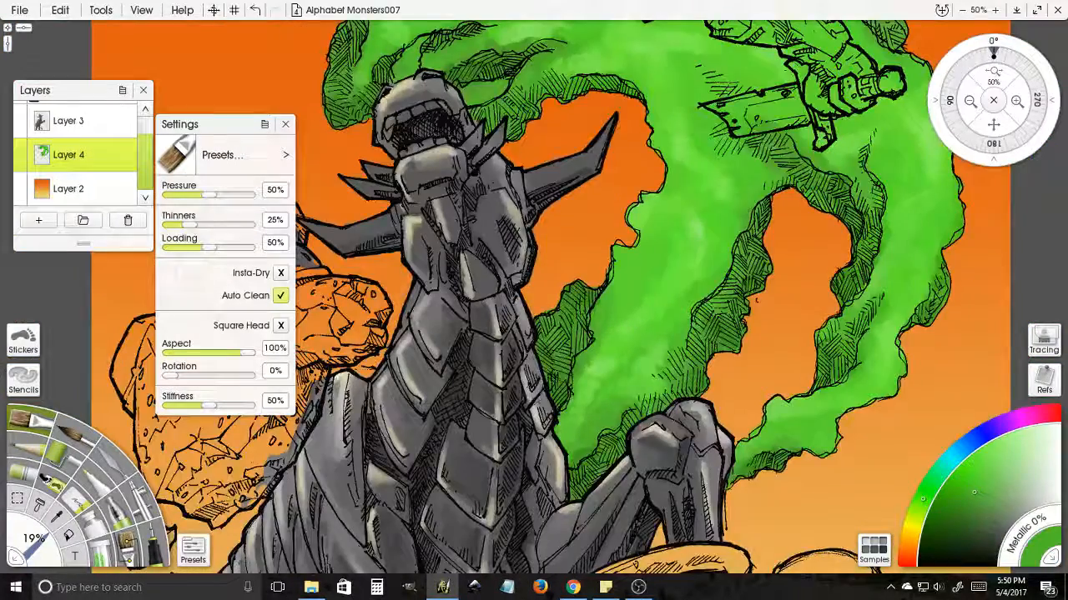
pyautogui.moveTo(993, 125); pyautogui.dragTo(1016, 282)
pyautogui.click(970, 101)
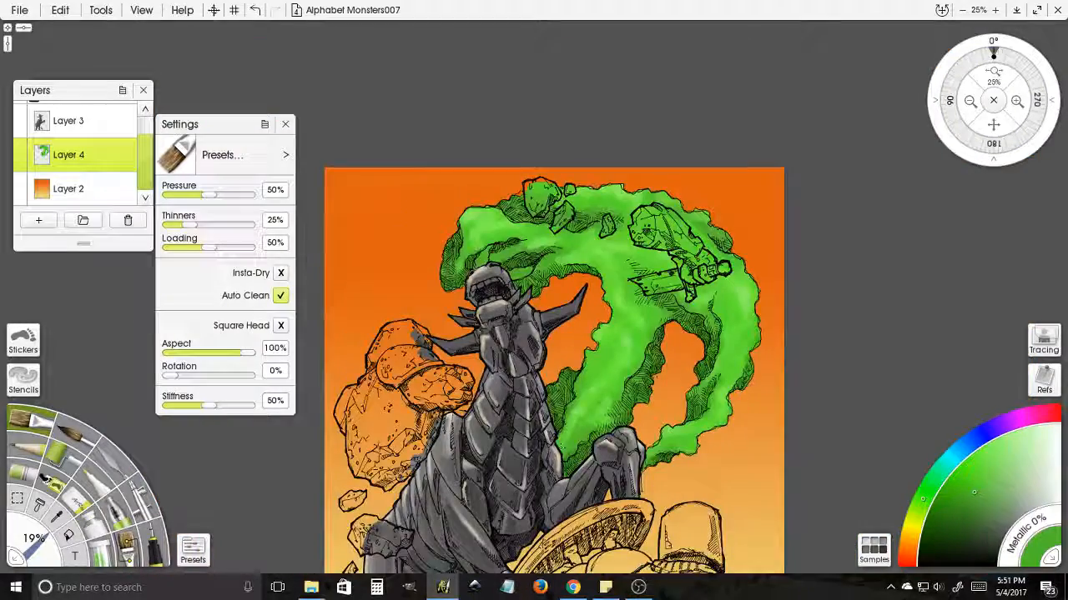
pyautogui.moveTo(563, 447); pyautogui.dragTo(573, 265)
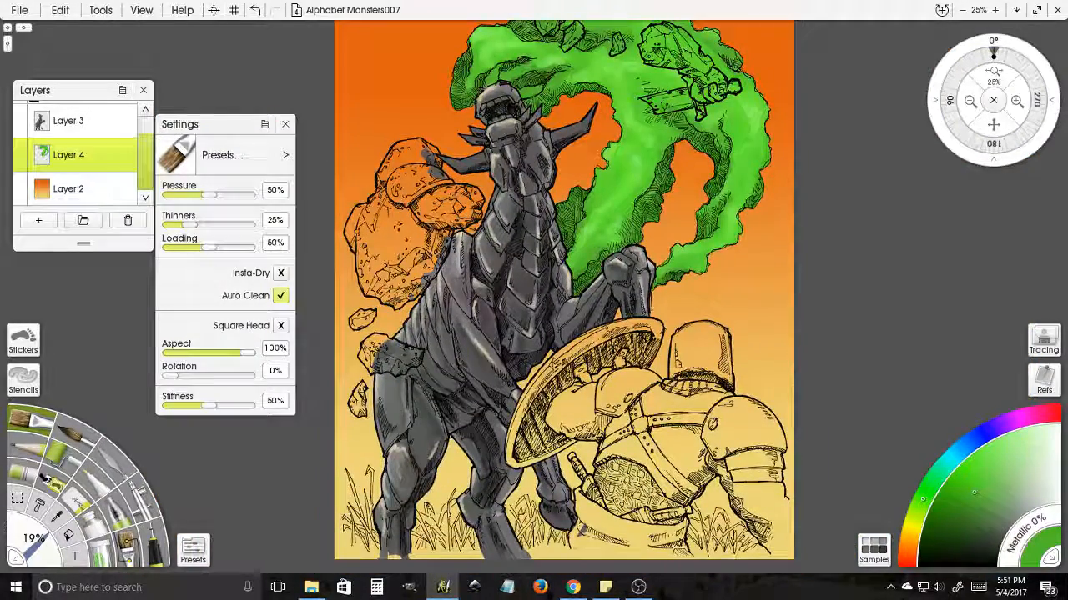